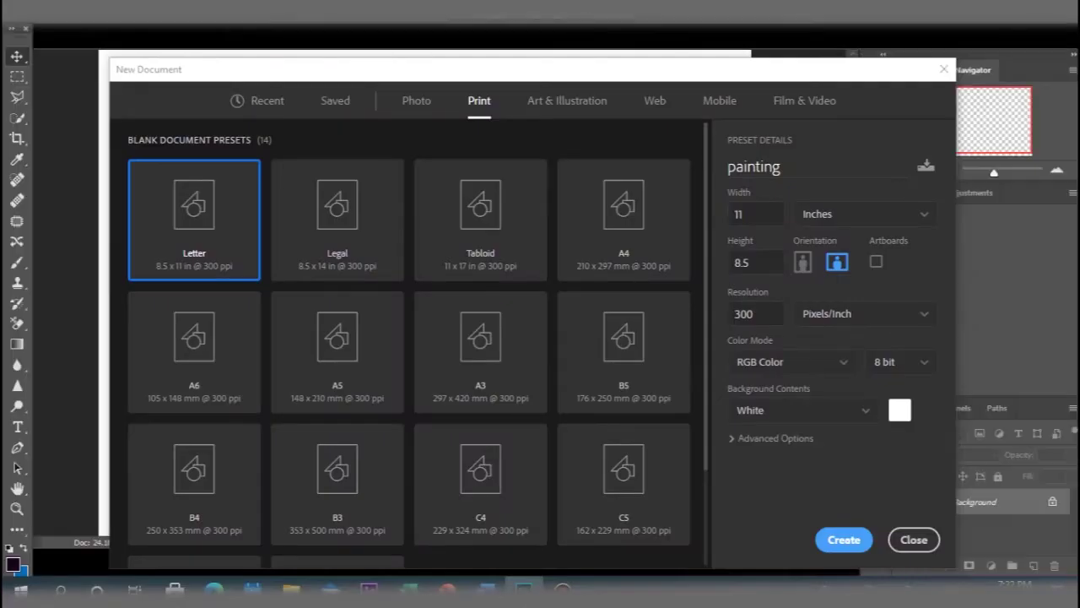
Confirm the New dialog to create a blank white document.
key(Return)
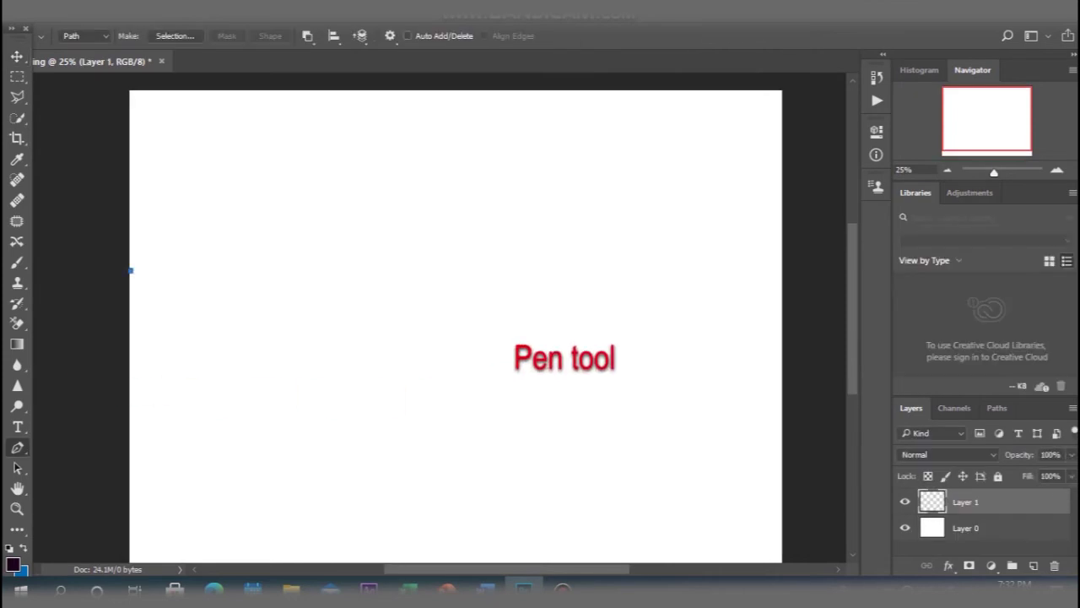
Trace the trunk's left edge, rounded base and right edge with the Pen tool.
mouse_move(184, 262)
mouse_down()
mouse_move(226, 298)
mouse_move(212, 341)
mouse_up()
click(179, 413)
drag(149, 459, 144, 466)
click(128, 489)
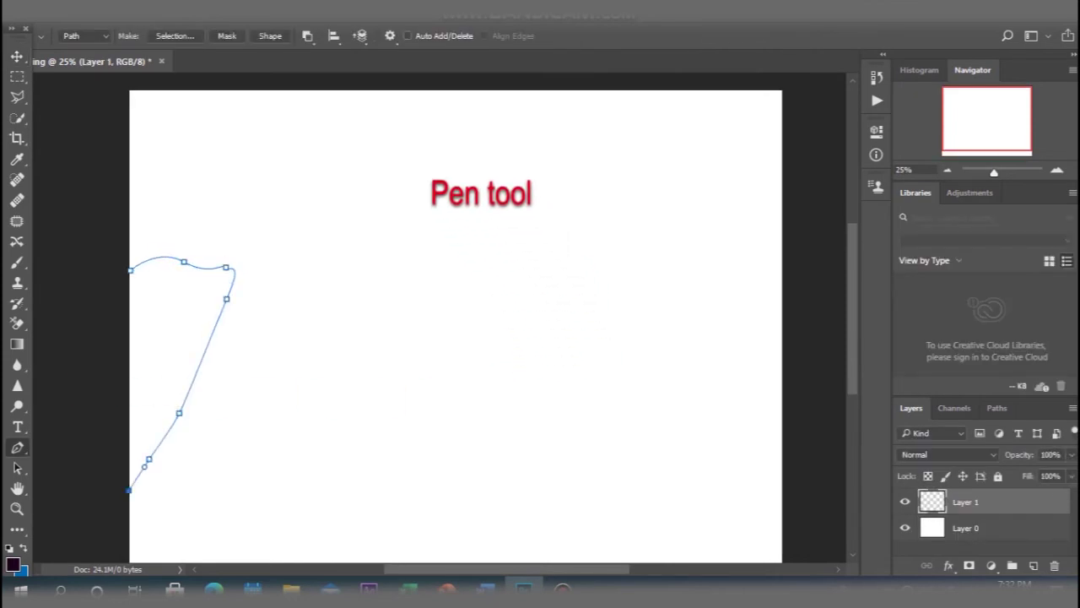
drag(165, 524, 184, 533)
click(249, 513)
drag(246, 479, 253, 459)
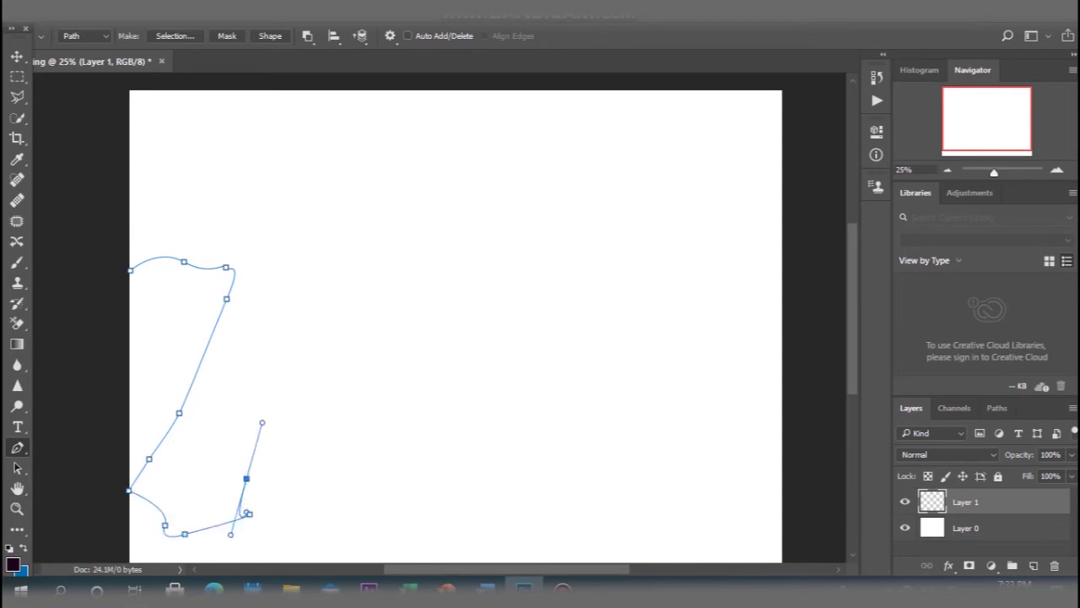
click(271, 364)
click(295, 292)
Continue the path around the right branch, the trunk top and the left branch to close it.
mouse_move(315, 251)
mouse_down()
mouse_move(337, 247)
mouse_move(400, 296)
mouse_up()
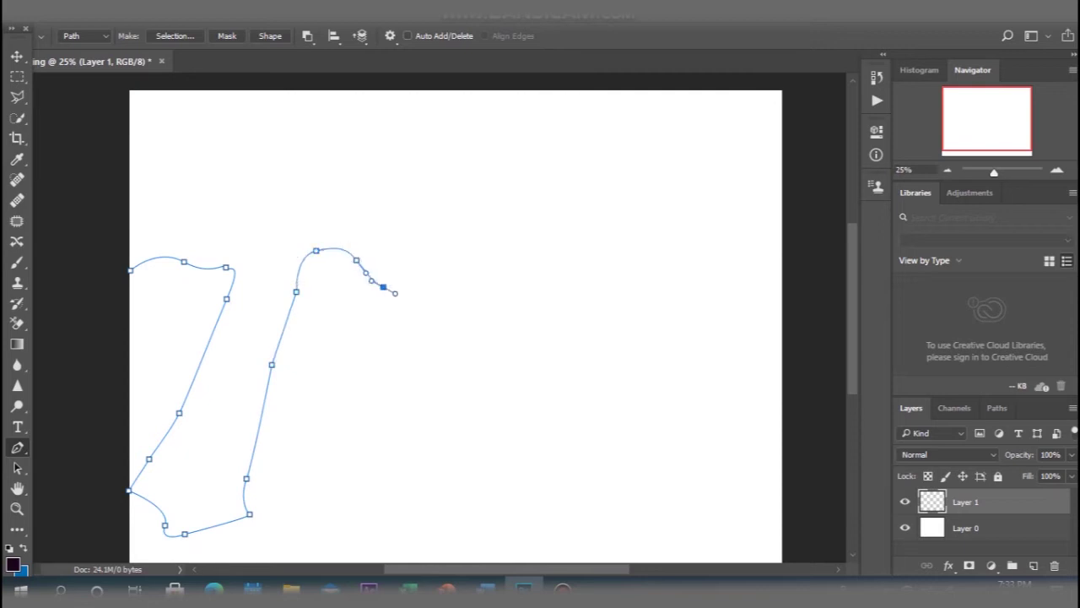
click(392, 275)
click(408, 288)
click(357, 245)
click(314, 230)
click(323, 203)
click(340, 166)
click(317, 146)
click(275, 193)
click(258, 229)
click(226, 240)
click(160, 241)
click(134, 257)
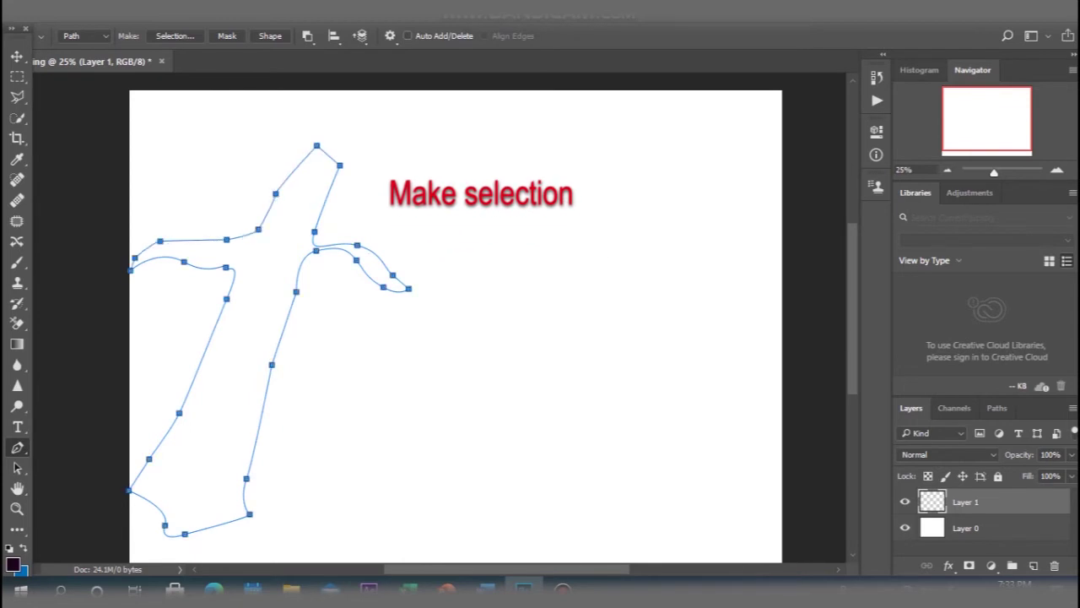
Convert the closed path into a selection with feather radius 1.
right_click(216, 191)
click(290, 286)
text(1)
key(Return)
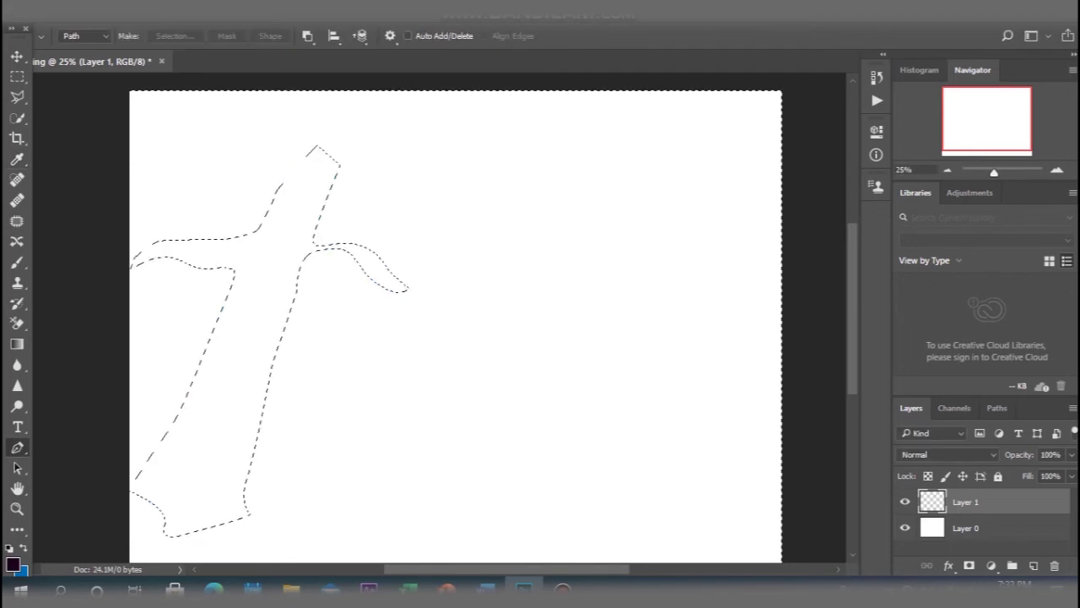
Fill the trunk selection with dark brown foreground-to-transparent gradients, fading at the right branch tip.
key(g)
click(60, 66)
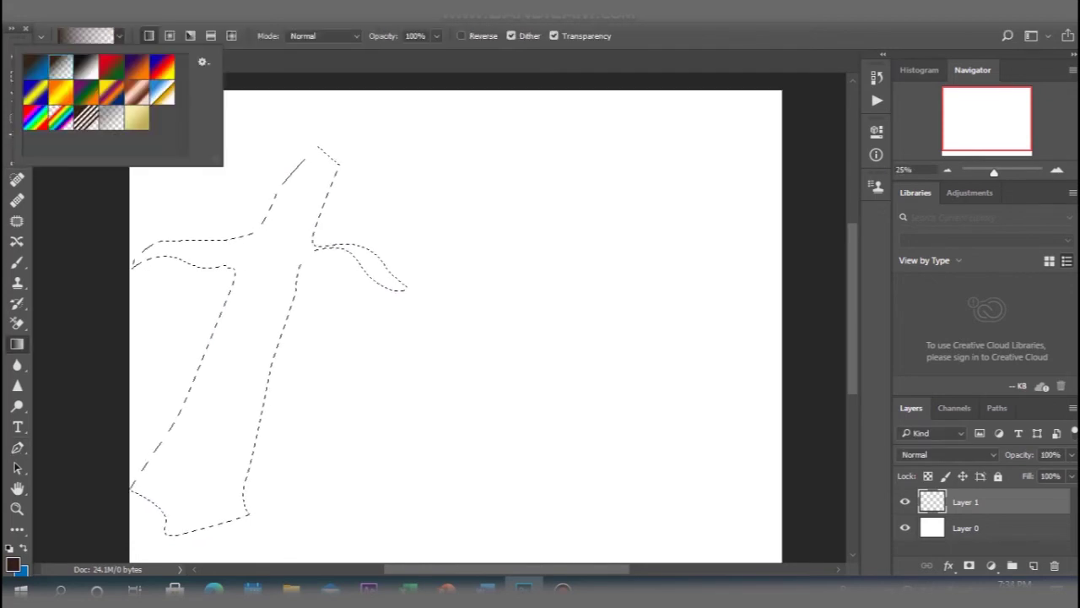
key(Return)
mouse_move(198, 374)
mouse_down()
mouse_move(258, 356)
mouse_move(279, 321)
mouse_up()
drag(296, 194, 329, 152)
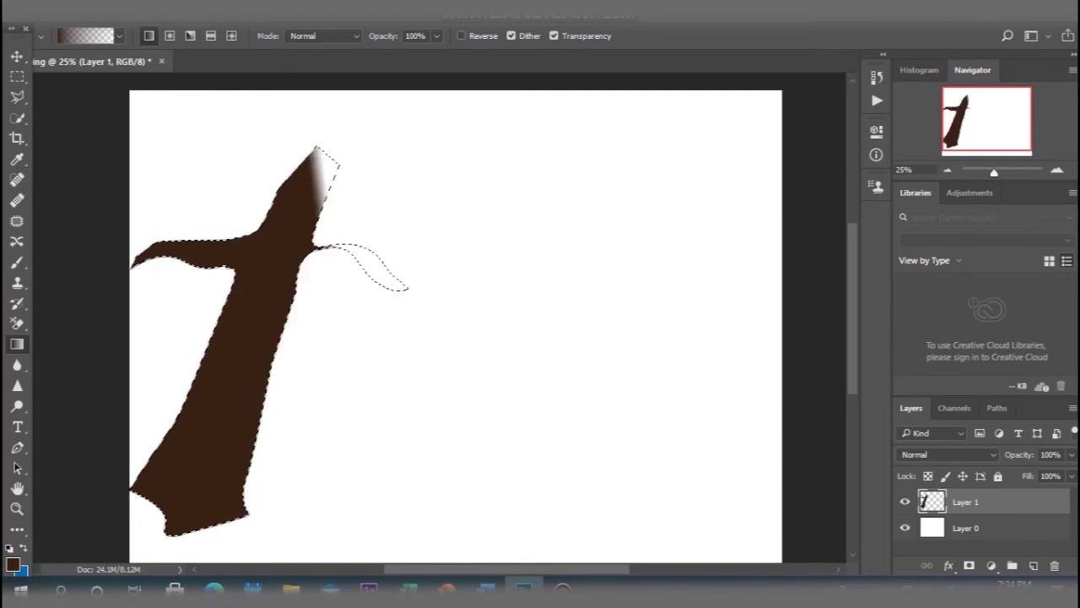
drag(358, 257, 403, 285)
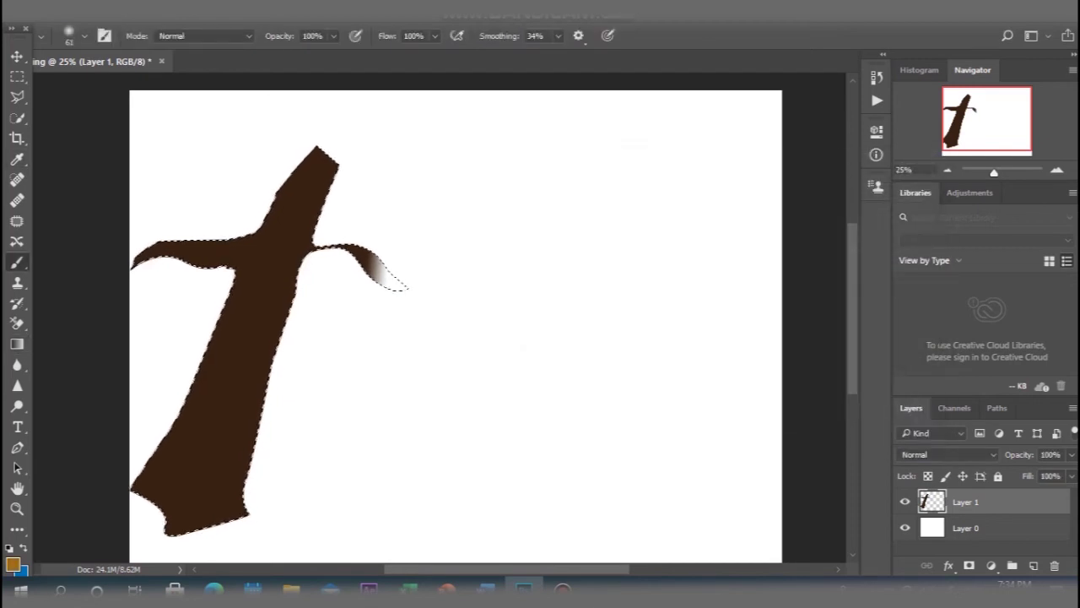
Enlarge the soft round brush and paint orange highlights up the trunk's right edge.
click(84, 35)
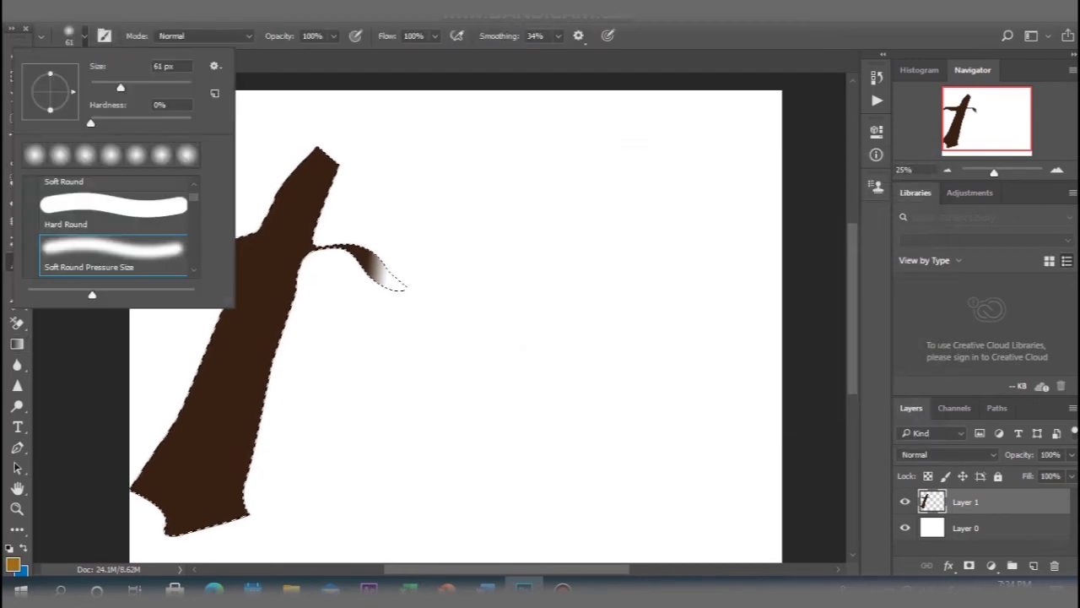
drag(120, 87, 163, 87)
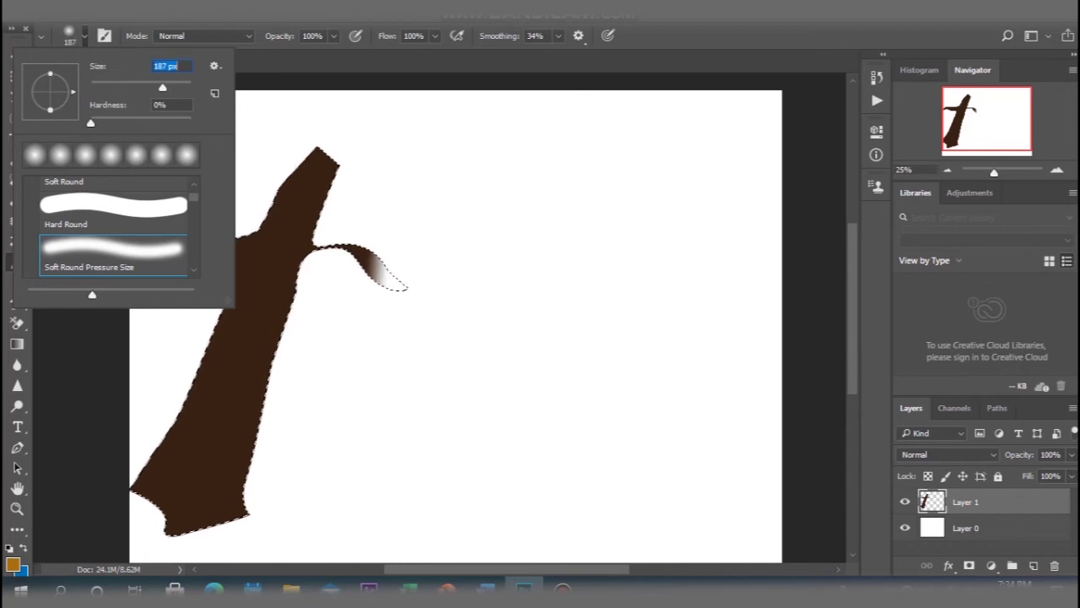
key(Return)
drag(240, 499, 245, 423)
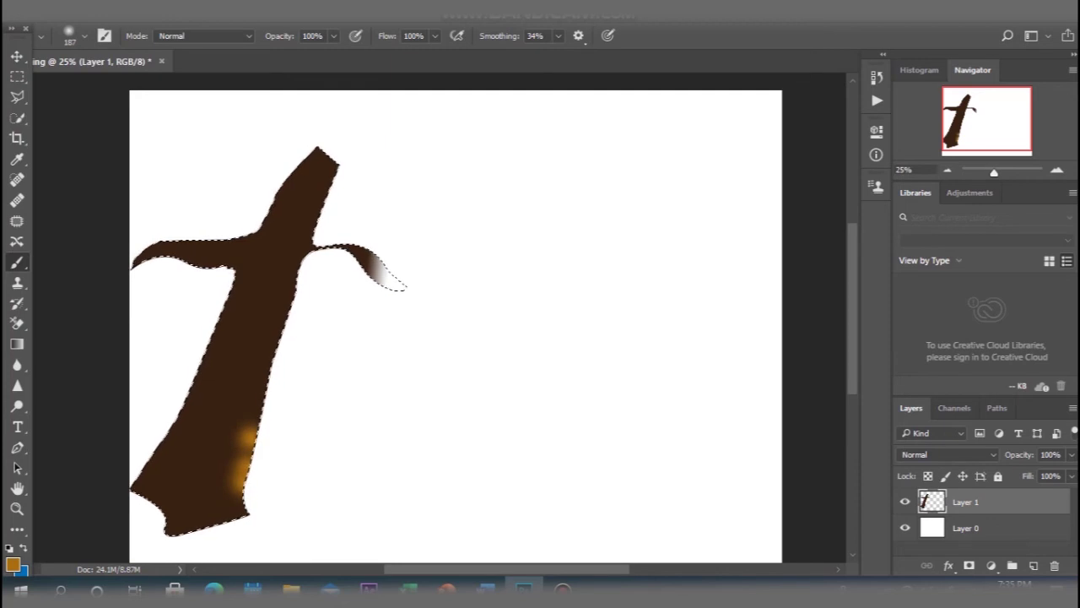
drag(263, 359, 298, 248)
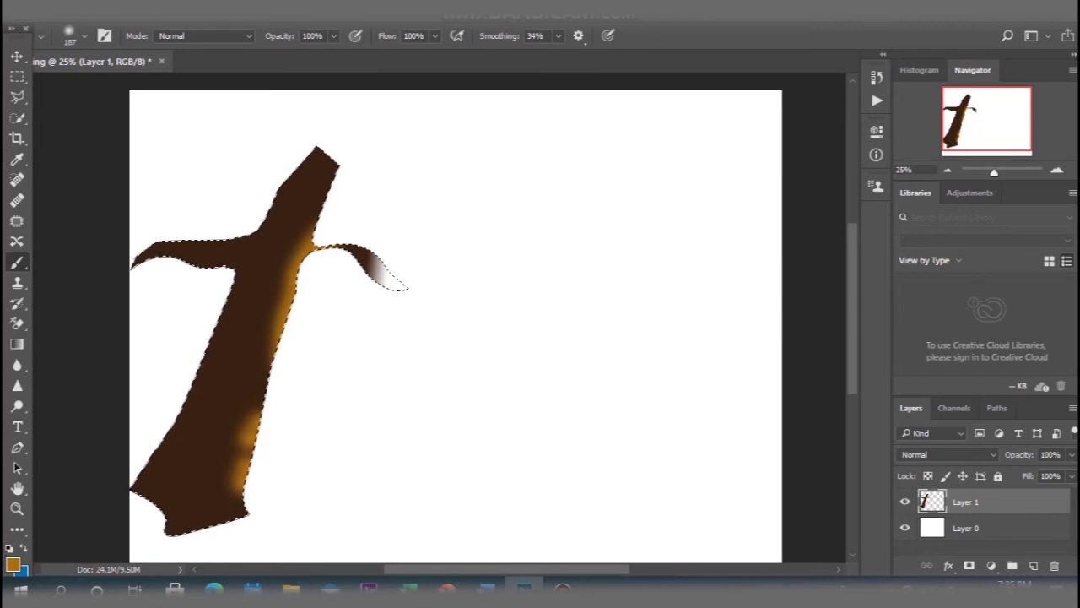
Paint yellow #cec911 highlights on the trunk's left side, left branch and top.
click(13, 564)
mouse_move(663, 309)
mouse_down()
mouse_move(687, 289)
mouse_move(692, 238)
mouse_up()
click(889, 188)
key(b)
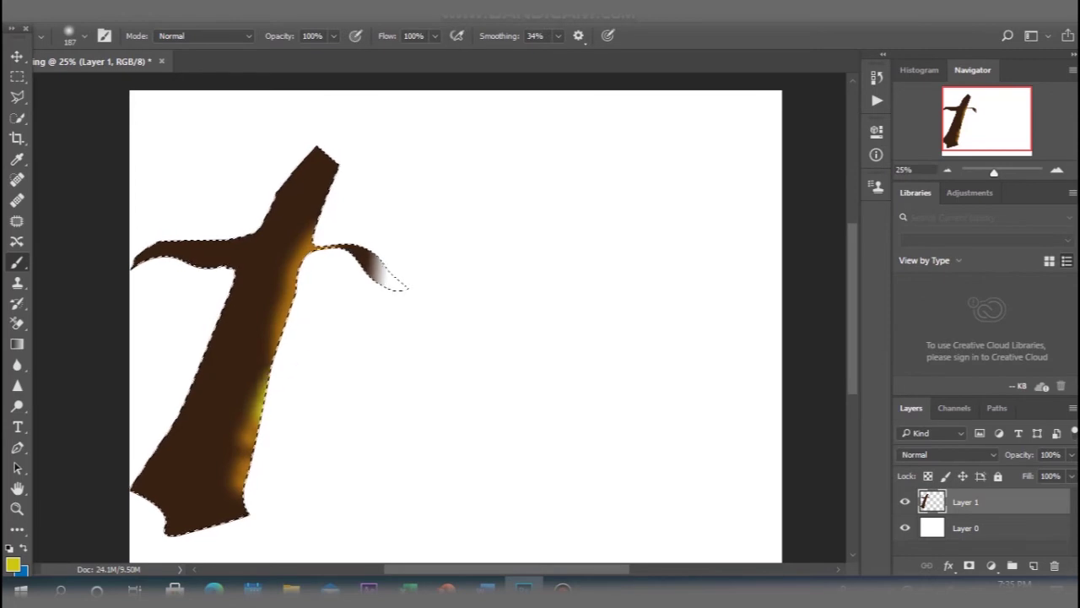
drag(198, 384, 212, 338)
drag(224, 262, 181, 255)
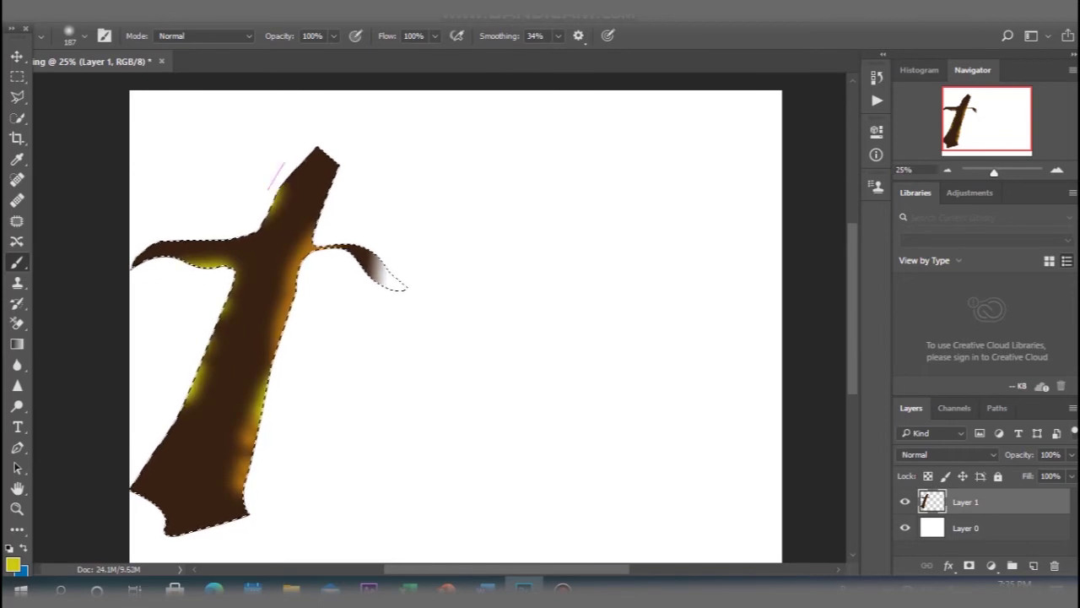
drag(291, 177, 321, 152)
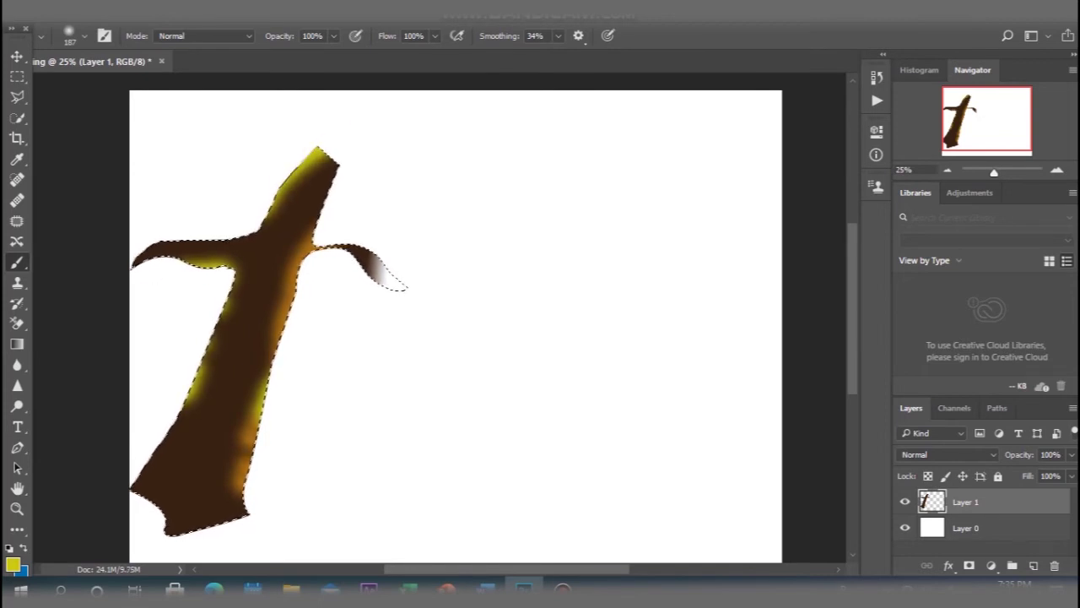
click(13, 564)
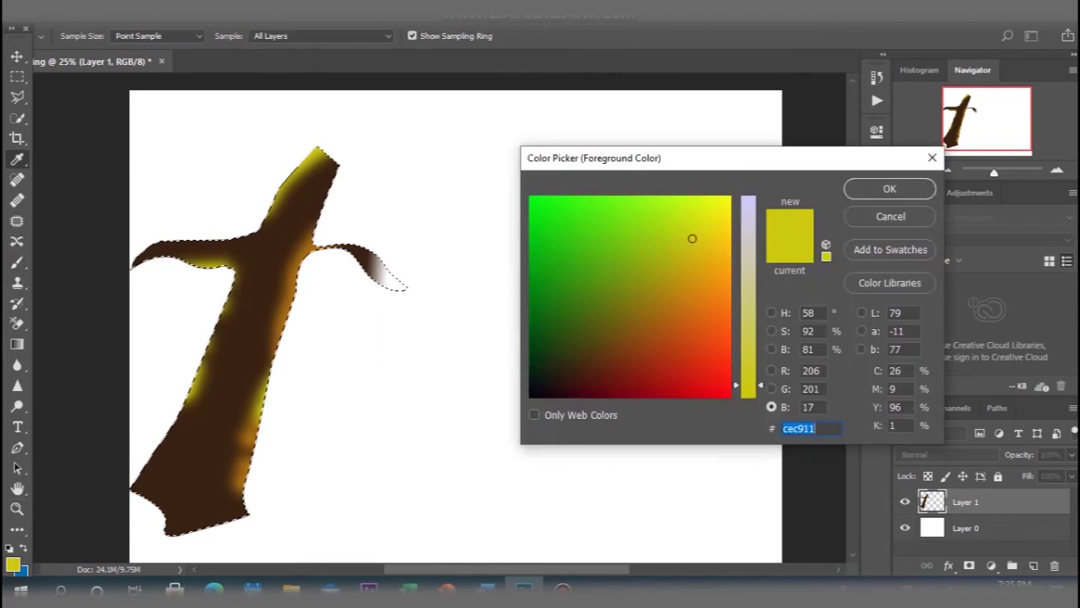
Paint black shadows on the trunk's lower left and middle.
key(Return)
key(d)
mouse_move(184, 463)
mouse_down()
mouse_move(166, 485)
mouse_move(199, 420)
mouse_up()
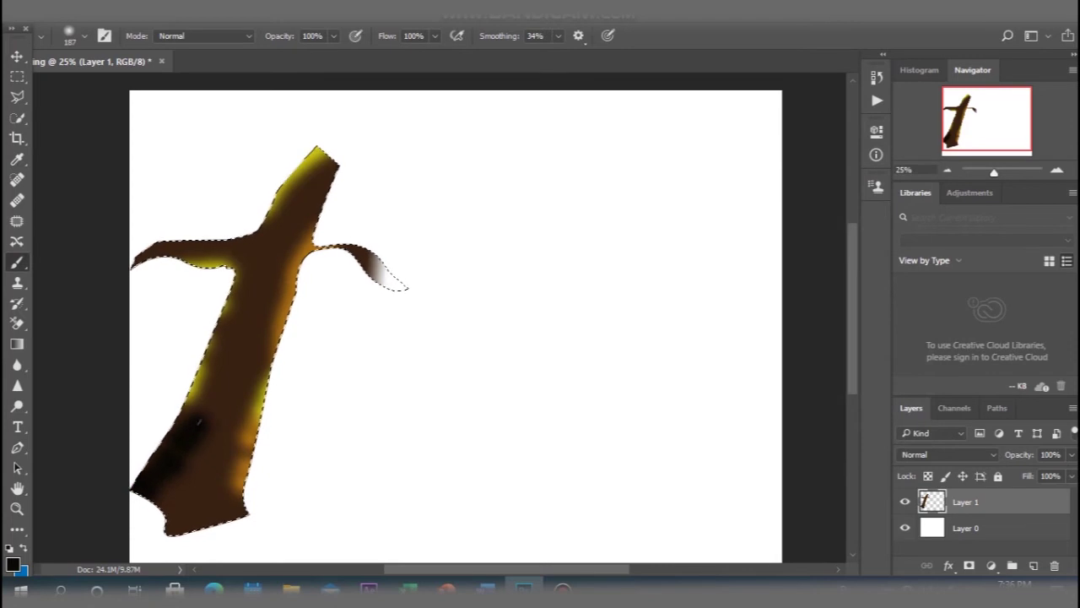
mouse_move(185, 471)
mouse_down()
mouse_move(165, 510)
mouse_move(170, 491)
mouse_up()
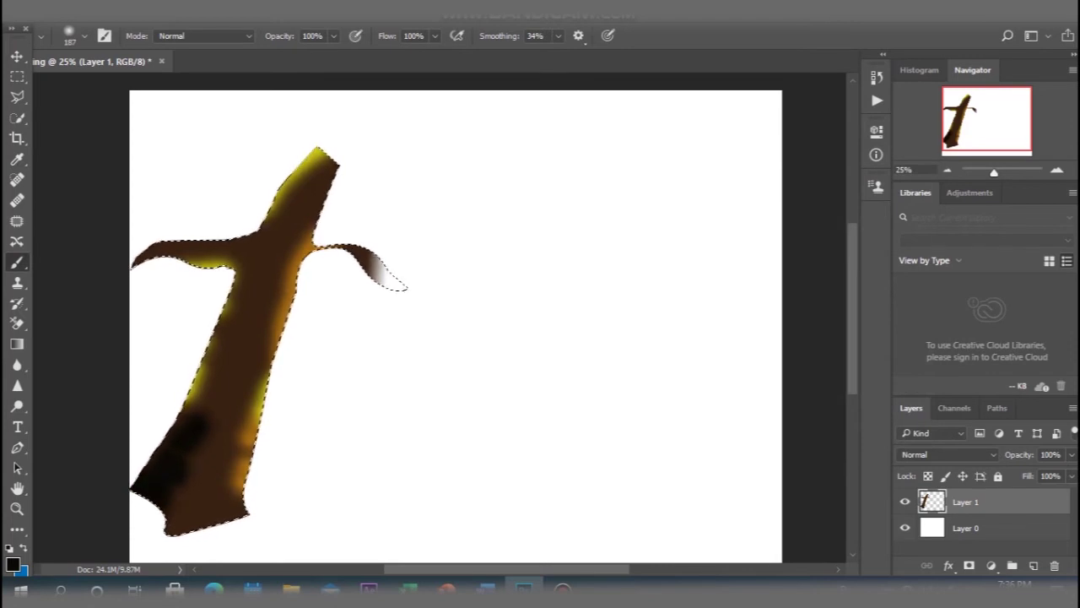
drag(207, 441, 231, 380)
drag(209, 422, 228, 405)
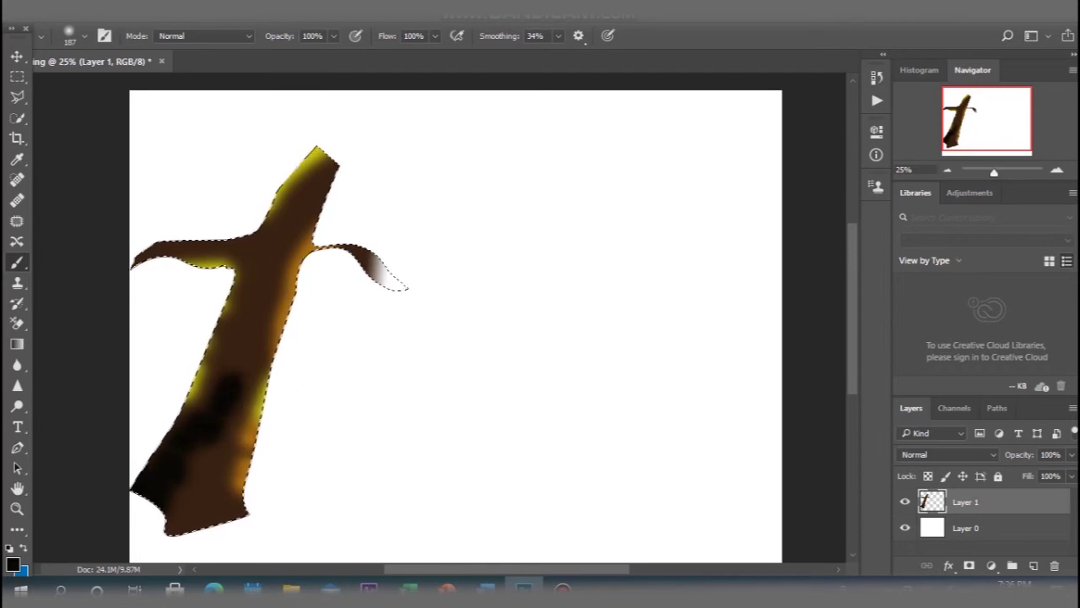
Shrink the brush to 105 px and darken the trunk centre and branch junction.
right_click(234, 309)
drag(164, 88, 142, 88)
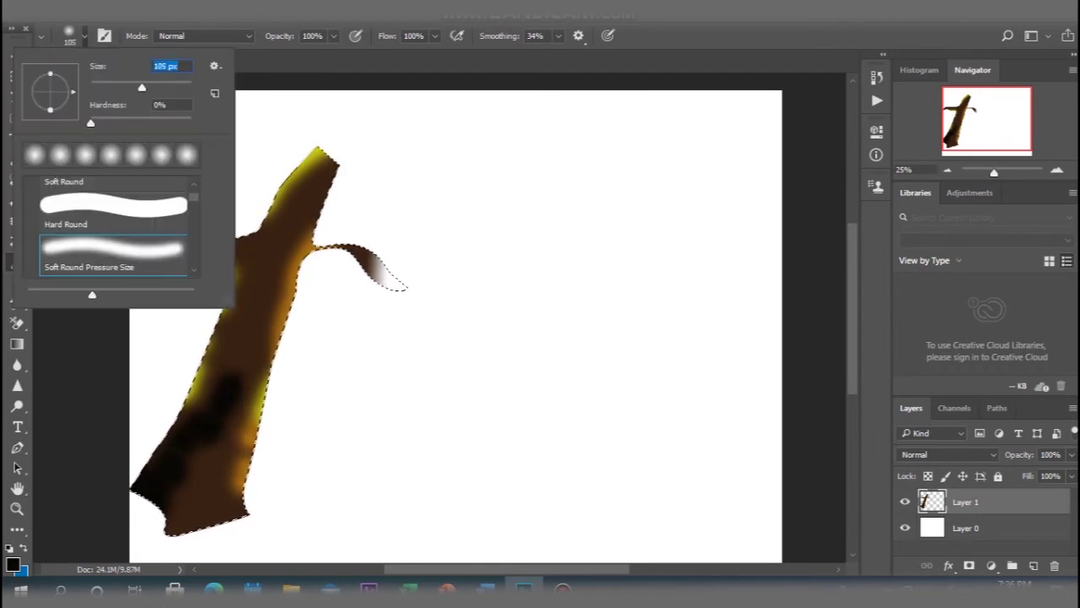
key(Return)
mouse_move(226, 364)
mouse_down()
mouse_move(259, 316)
mouse_move(224, 364)
mouse_move(287, 217)
mouse_move(320, 174)
mouse_up()
mouse_move(256, 264)
mouse_down()
mouse_move(240, 247)
mouse_move(266, 266)
mouse_move(265, 316)
mouse_move(251, 336)
mouse_up()
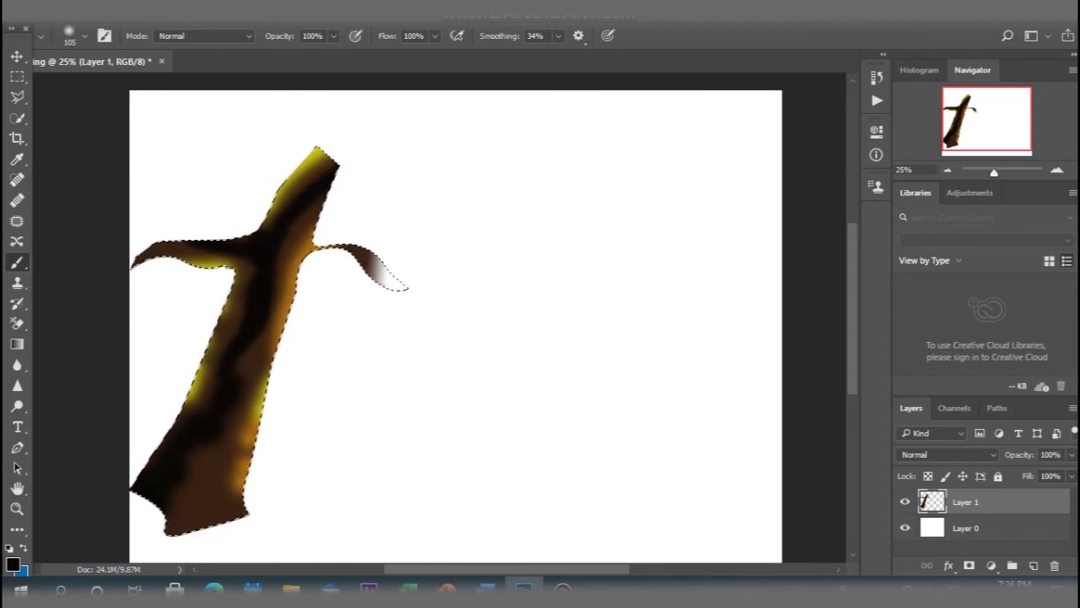
Softly darken the upper trunk at 21% brush opacity.
key(2)
key(1)
drag(276, 277, 338, 185)
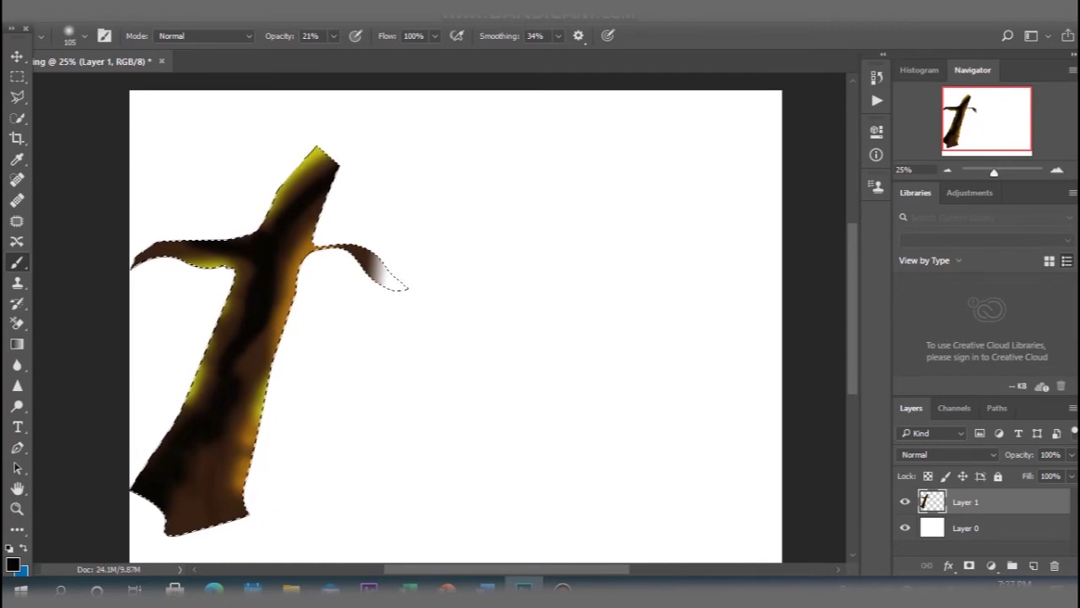
At 53% opacity, blend shading along the lower trunk and grey the right branch tip.
click(333, 36)
drag(332, 56, 357, 56)
drag(212, 462, 218, 505)
mouse_move(212, 456)
mouse_down()
mouse_move(249, 277)
mouse_move(316, 165)
mouse_up()
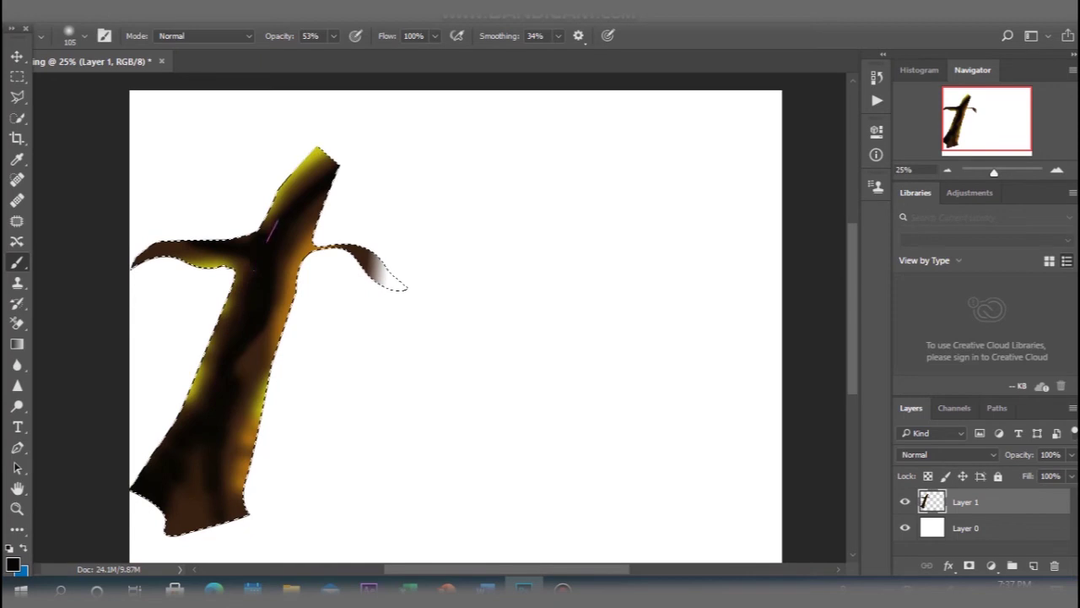
mouse_move(289, 236)
mouse_down()
mouse_move(240, 378)
mouse_move(230, 477)
mouse_up()
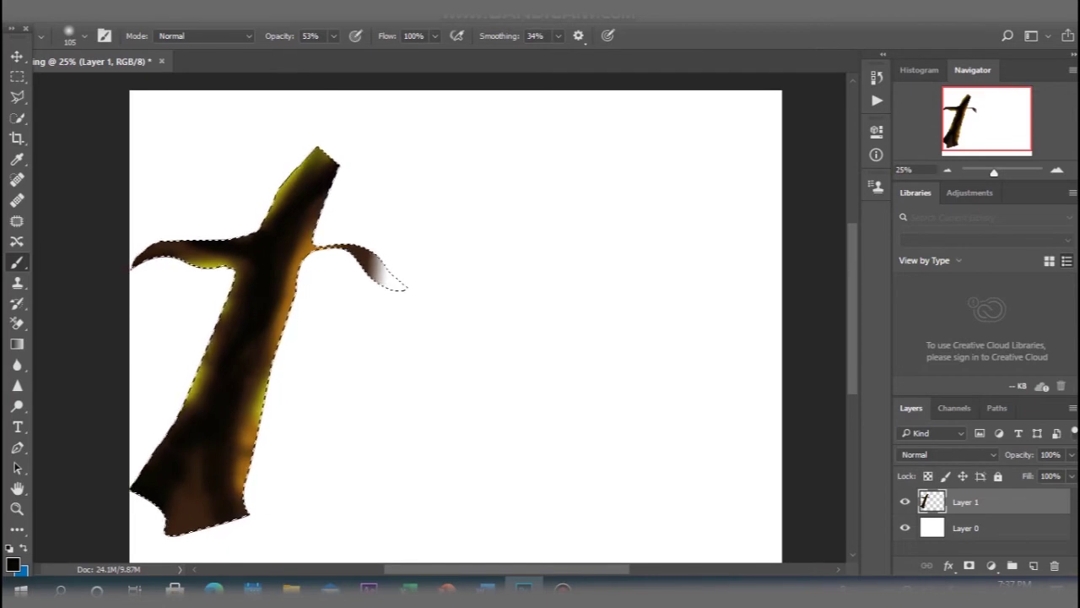
drag(403, 287, 376, 272)
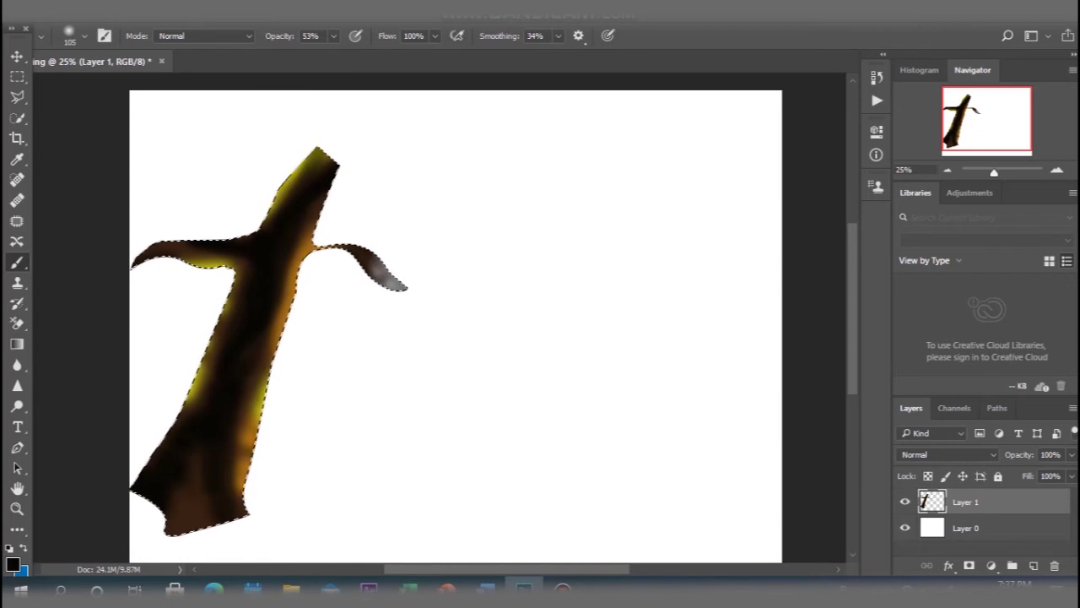
Set the foreground to brown 9a7703, dab the lower trunk, and lower brush opacity to 6%.
click(13, 565)
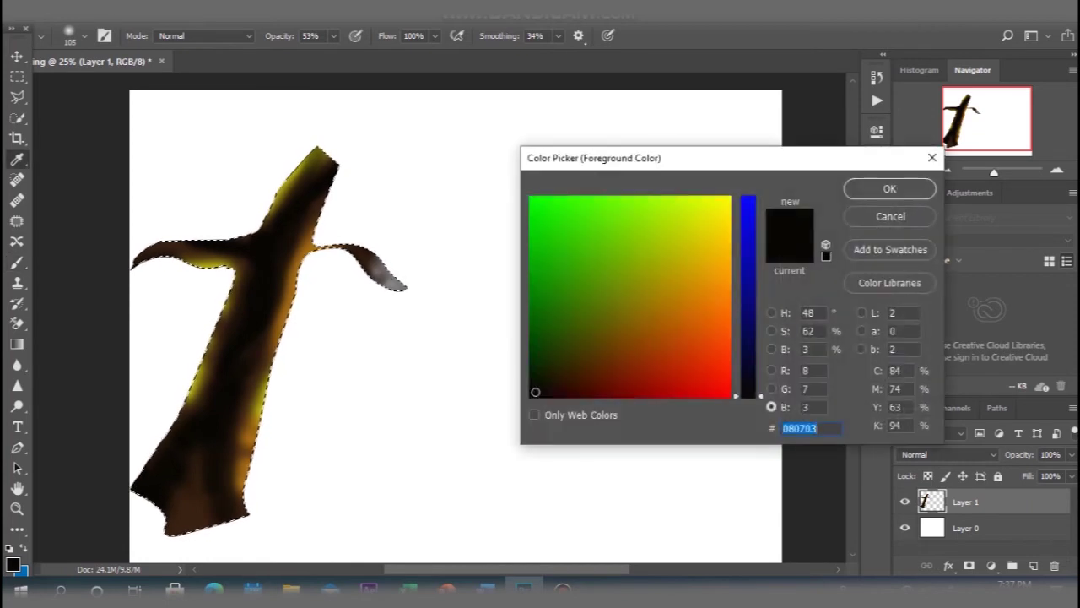
click(672, 320)
click(650, 303)
key(Return)
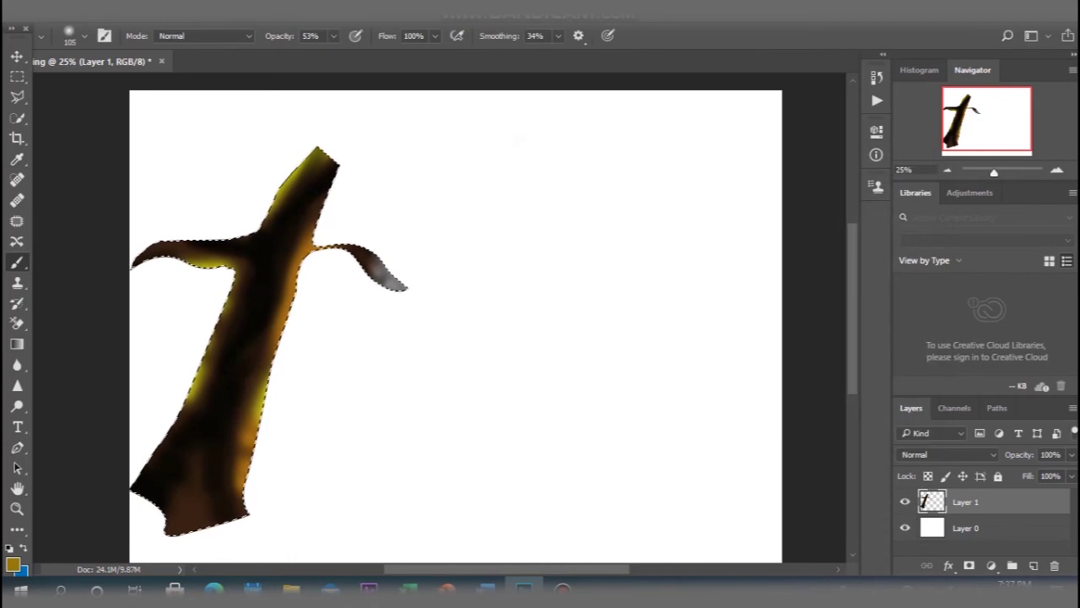
mouse_move(170, 464)
mouse_down()
mouse_move(175, 453)
mouse_move(182, 468)
mouse_up()
click(333, 36)
drag(335, 55, 299, 55)
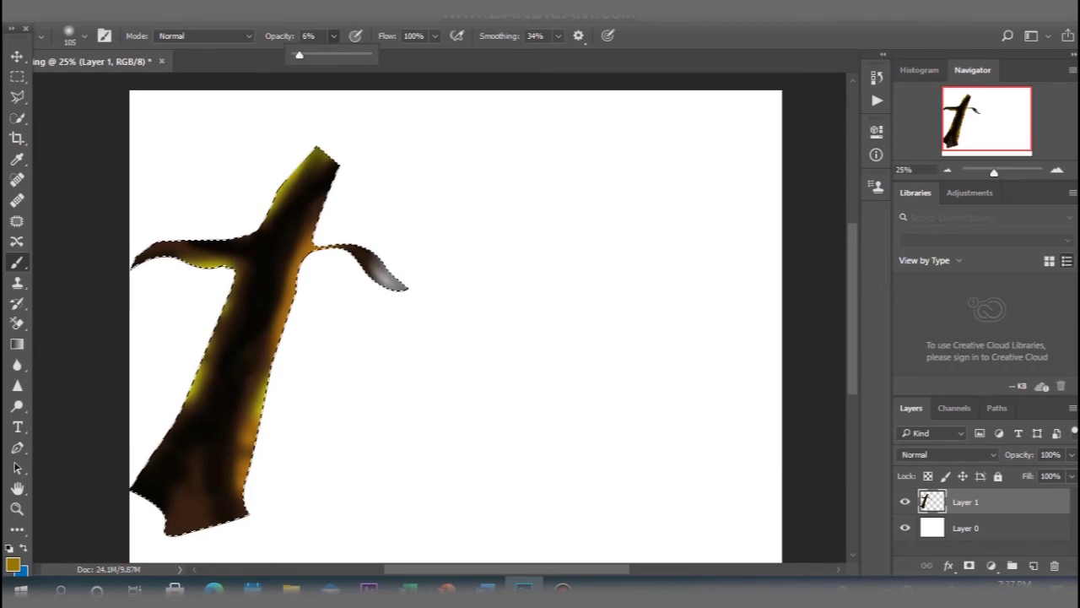
click(166, 472)
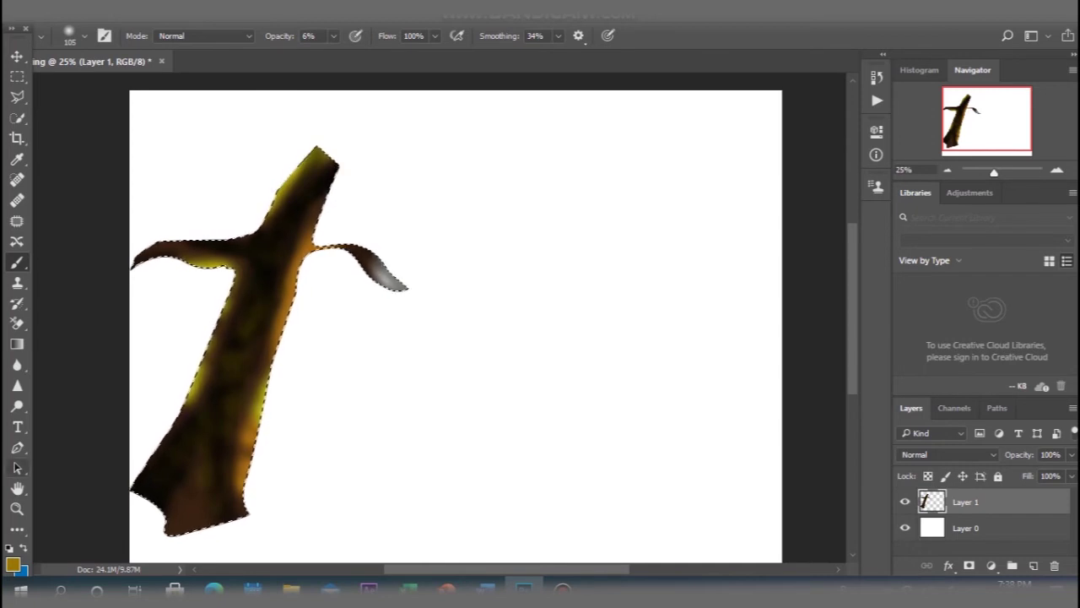
Choose a near-white colour, raise opacity to about 74%, and highlight the trunk's right edge.
click(12, 565)
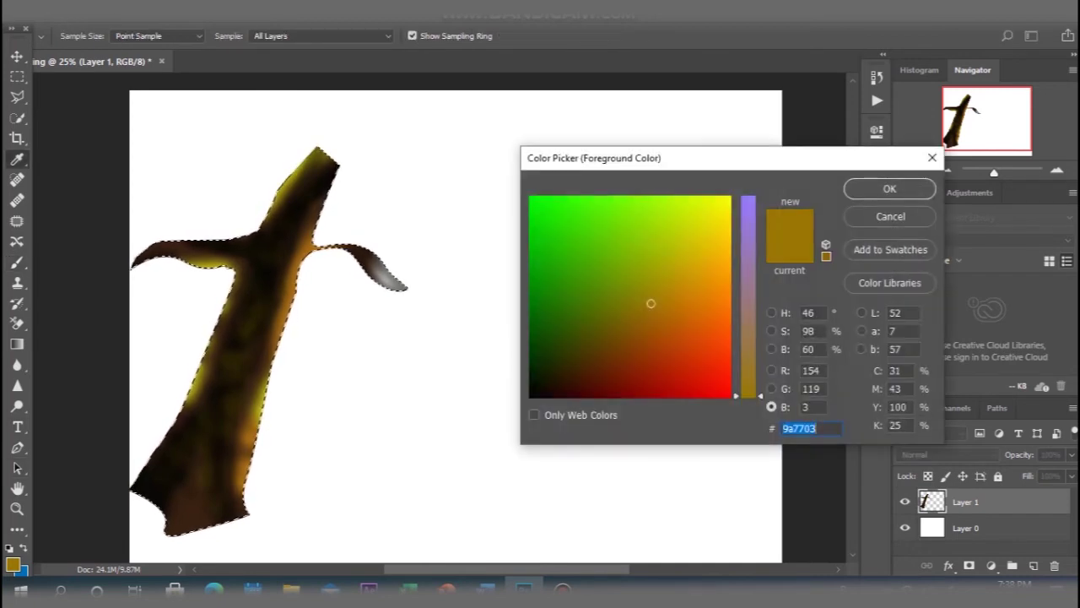
drag(642, 295, 724, 196)
drag(748, 396, 748, 196)
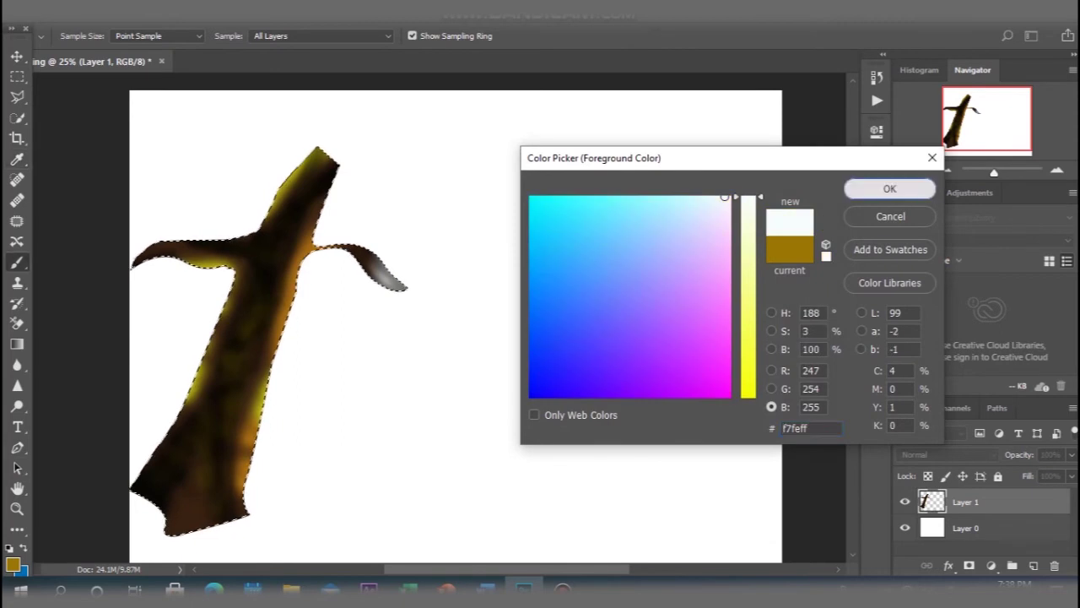
click(890, 189)
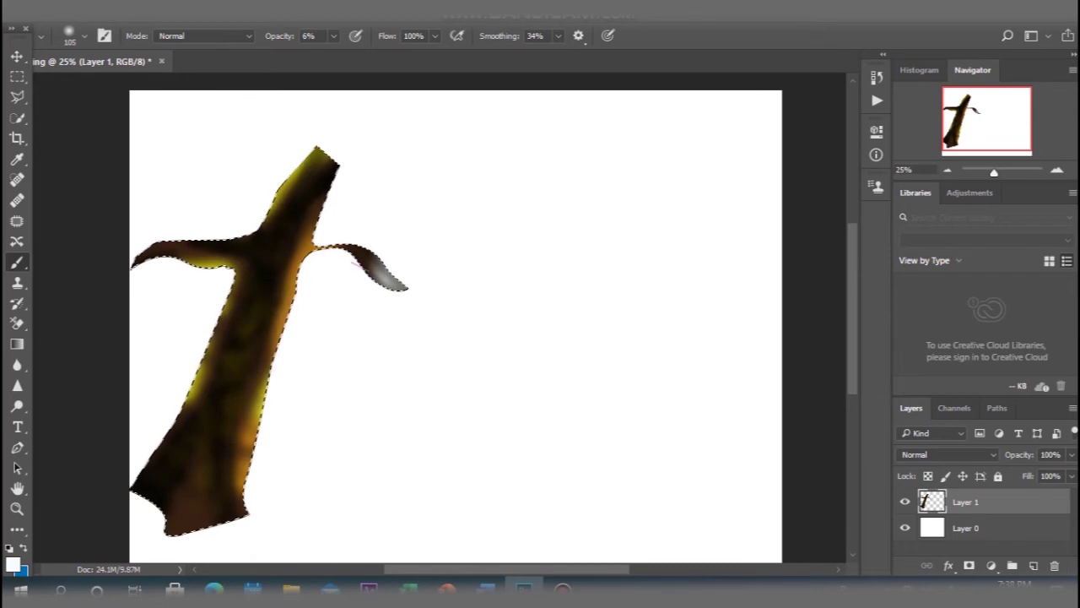
click(334, 35)
drag(336, 55, 382, 55)
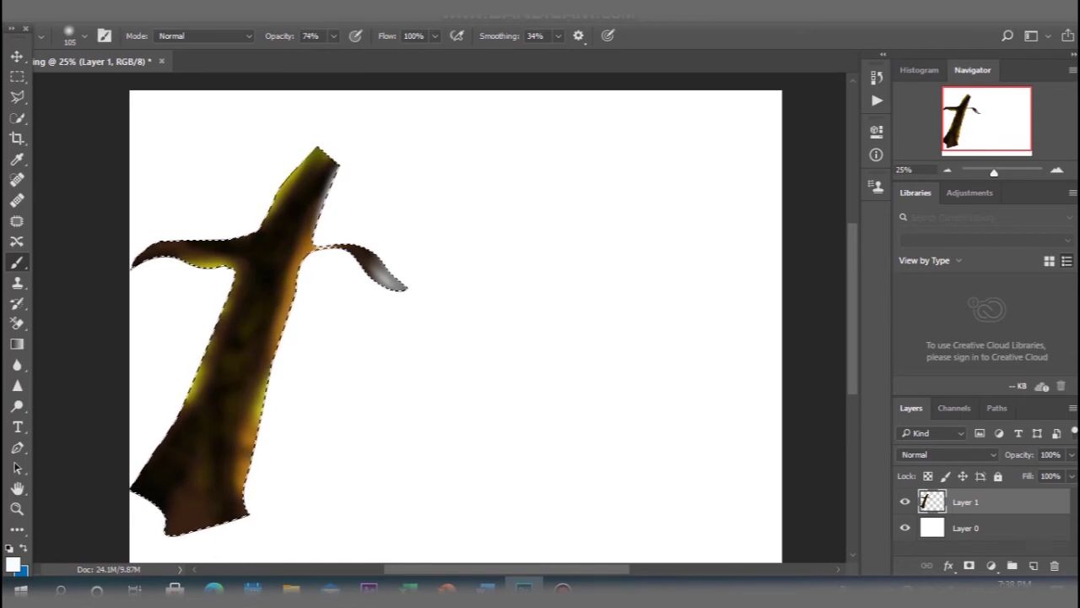
drag(279, 337, 273, 406)
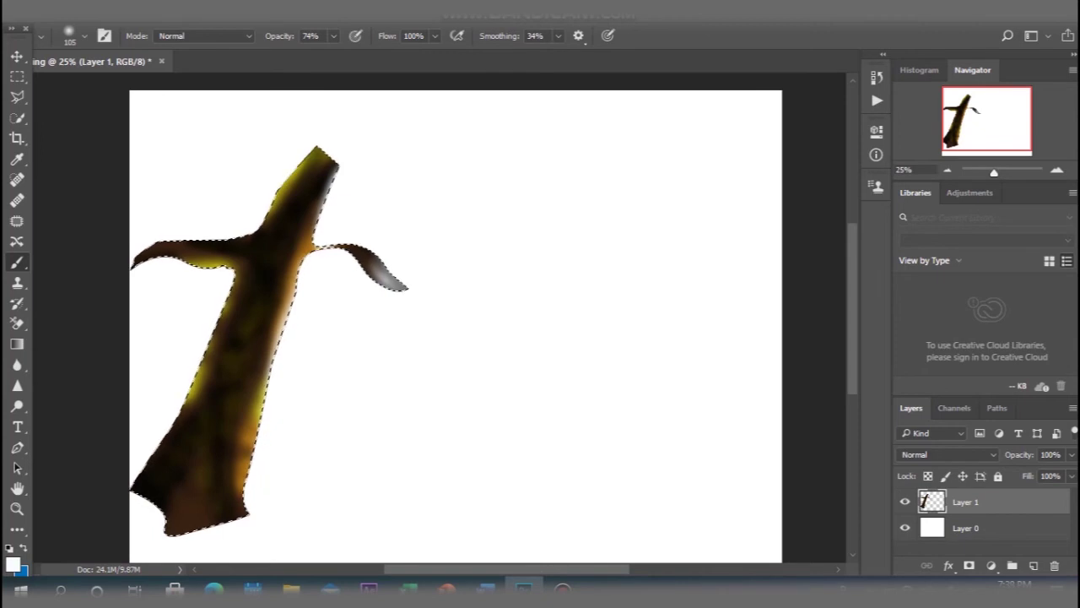
drag(257, 456, 247, 484)
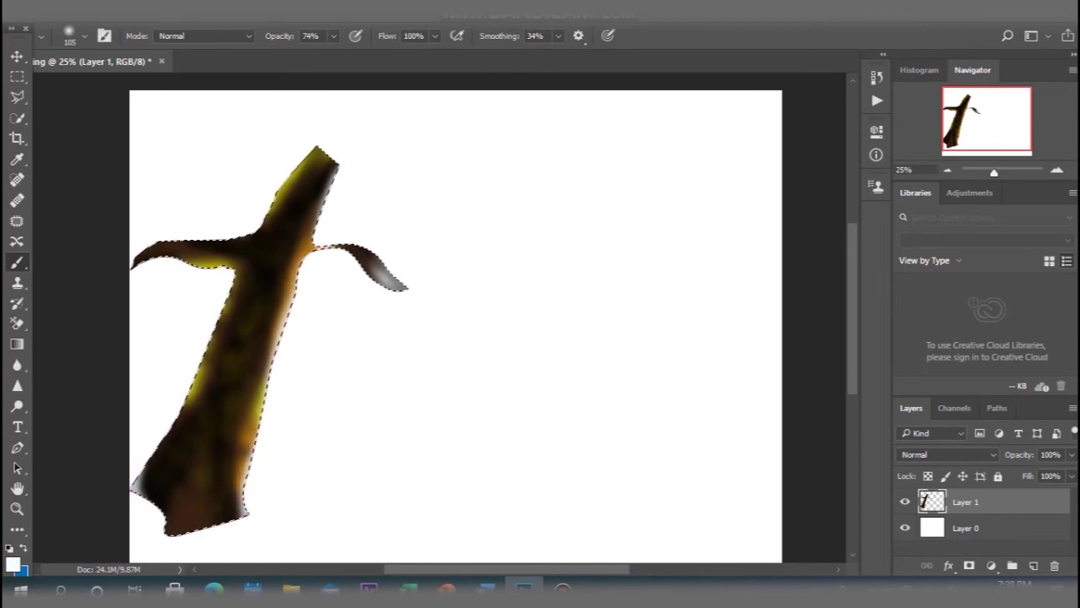
At 54% opacity, lighten the trunk's left edge and top.
click(334, 36)
drag(338, 54, 319, 54)
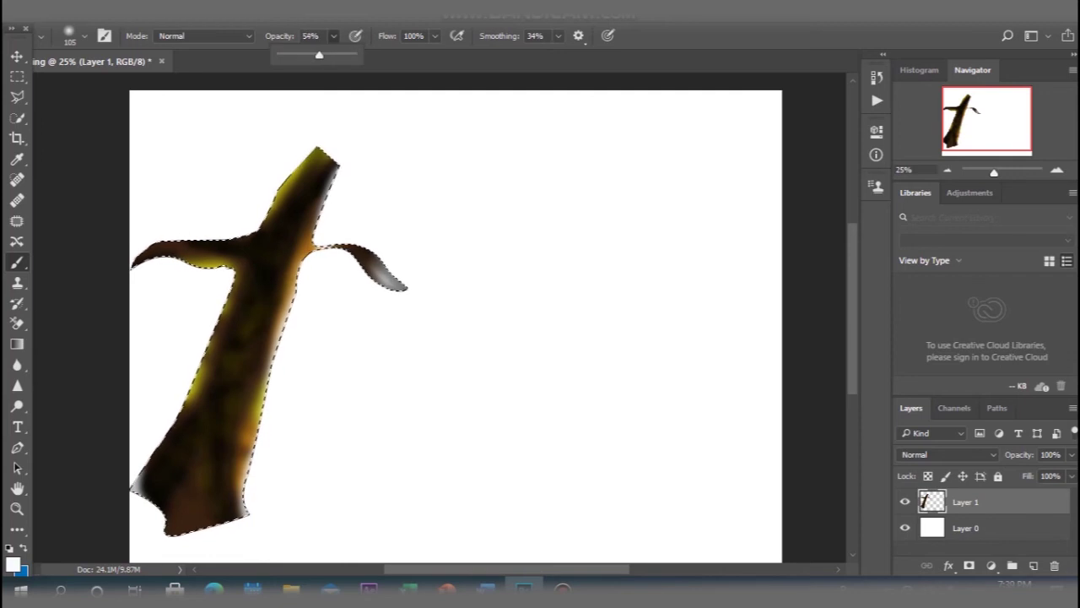
key(Return)
drag(223, 310, 219, 338)
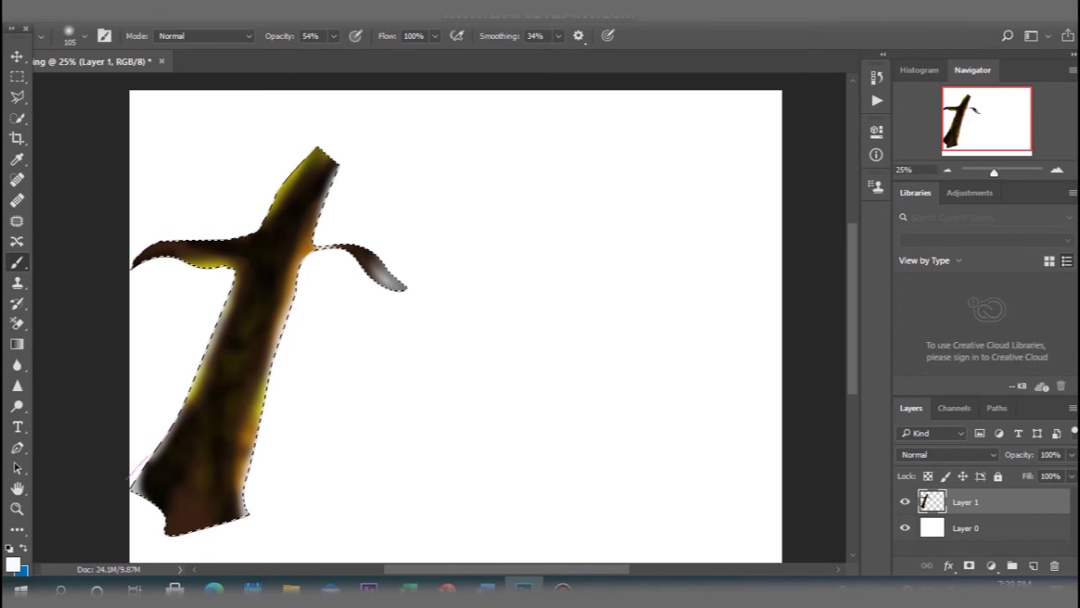
drag(224, 268, 227, 302)
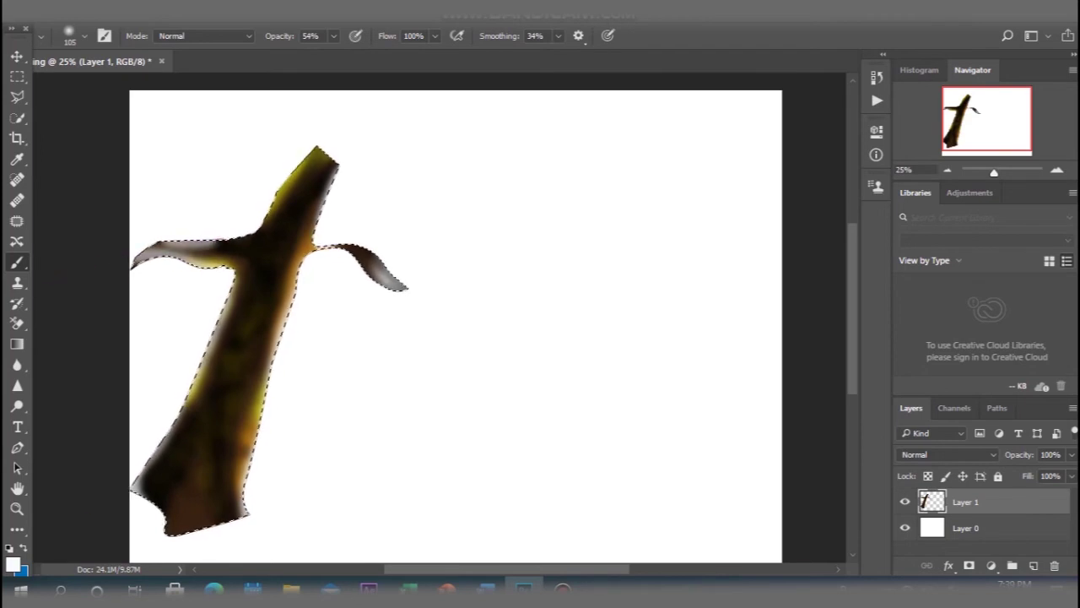
drag(298, 184, 316, 162)
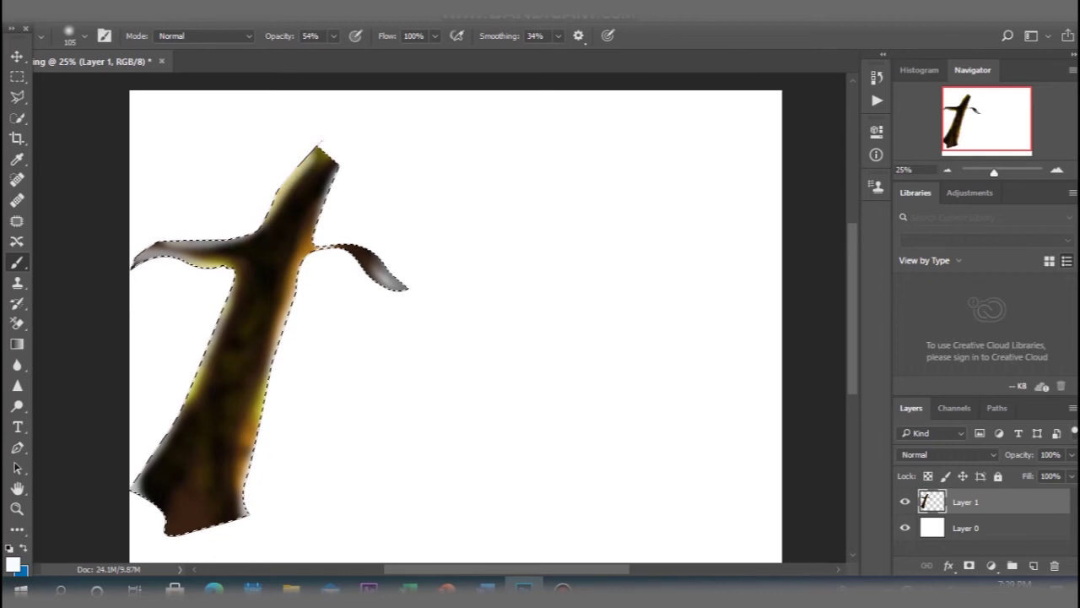
Deselect the trunk, select the background layer, and toggle its visibility off and on.
key(v)
key(ctrl+d)
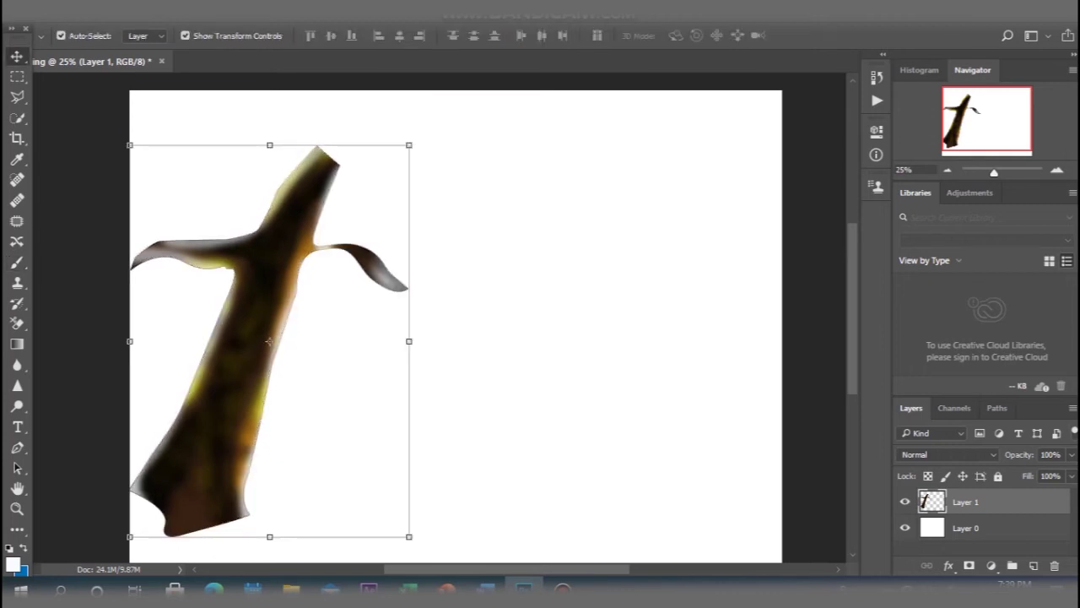
key(alt+bracketleft)
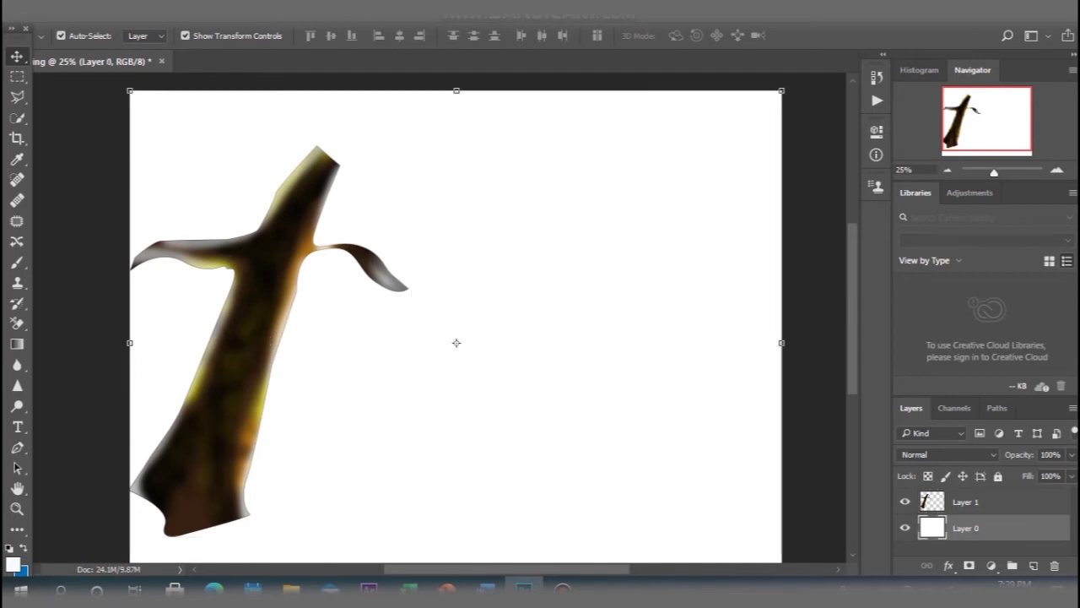
click(17, 262)
key(b)
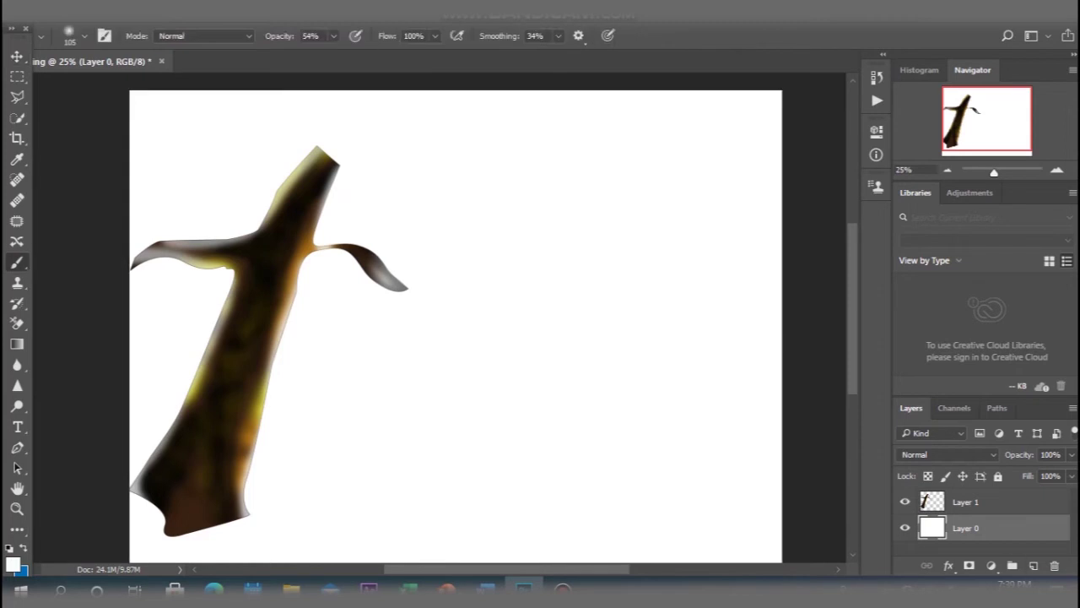
click(905, 528)
click(905, 527)
Add a new Layer 2 and set the foreground colour to bright green.
click(965, 502)
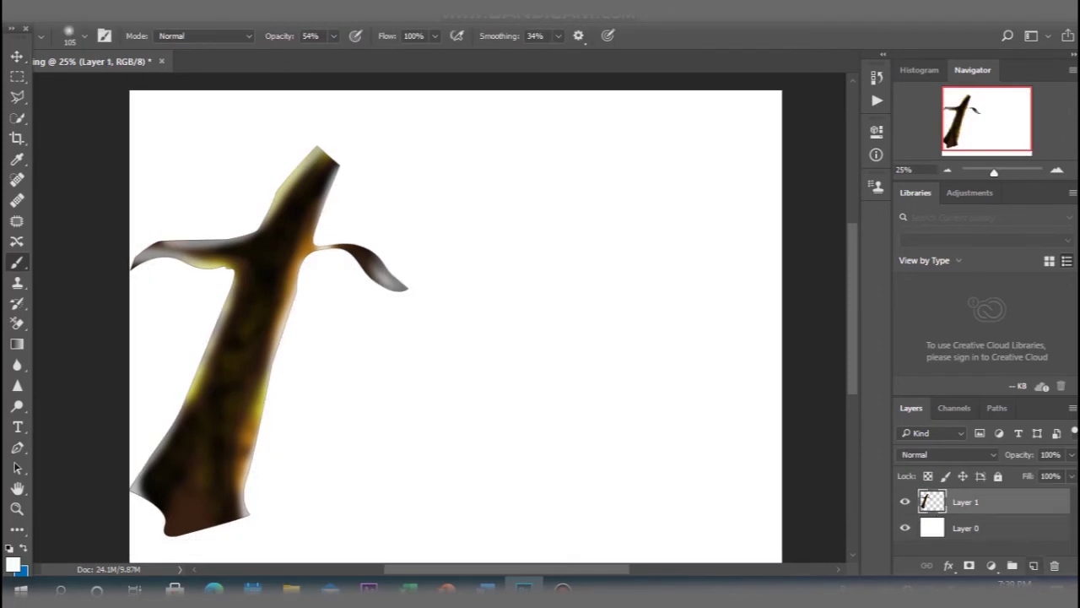
click(1033, 566)
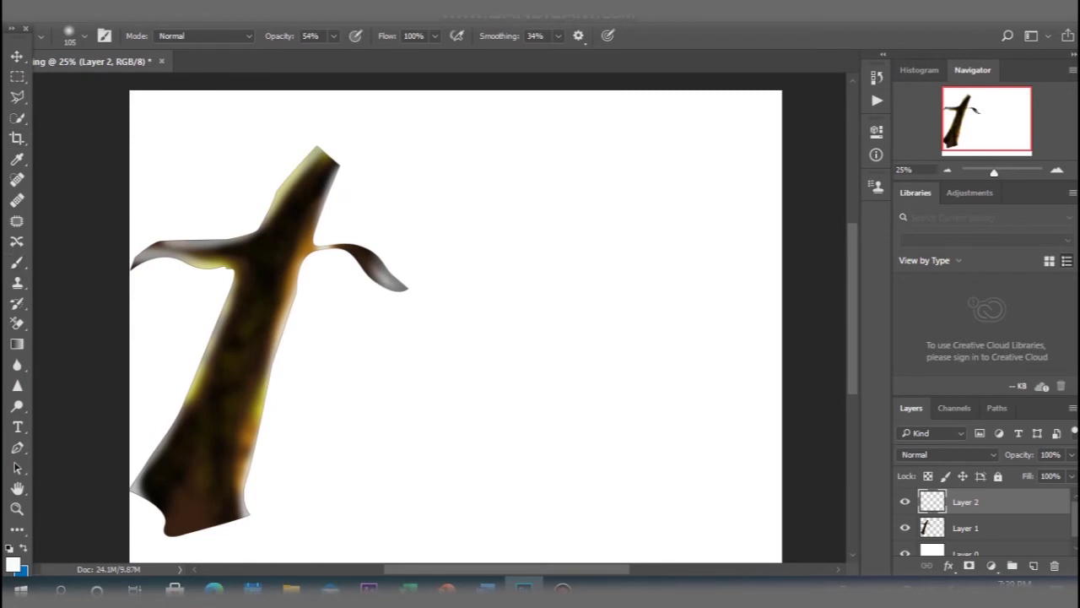
click(12, 564)
drag(557, 391, 579, 330)
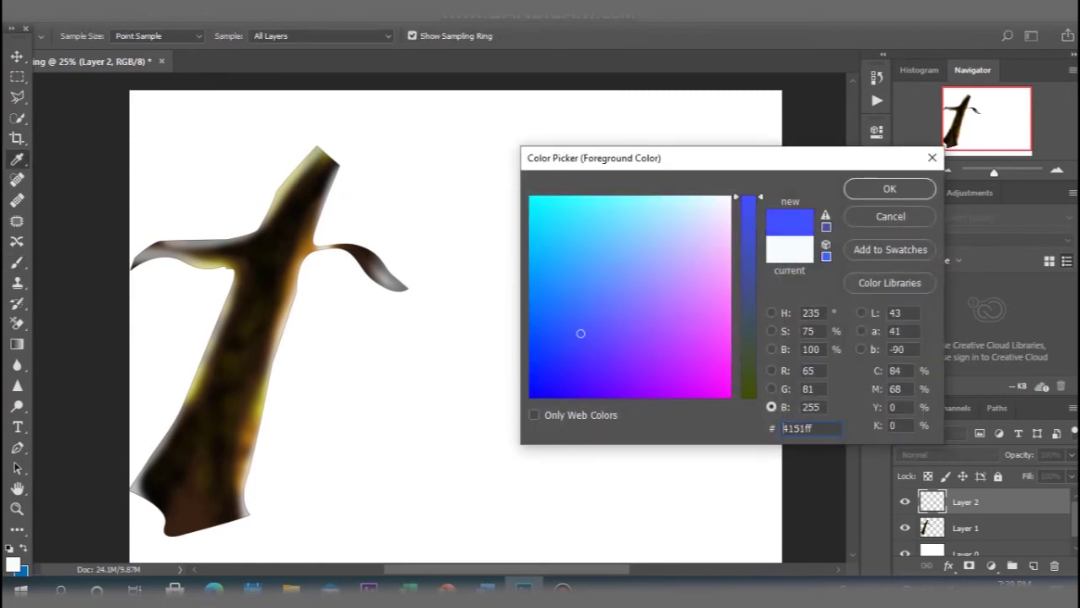
drag(748, 196, 747, 390)
click(534, 310)
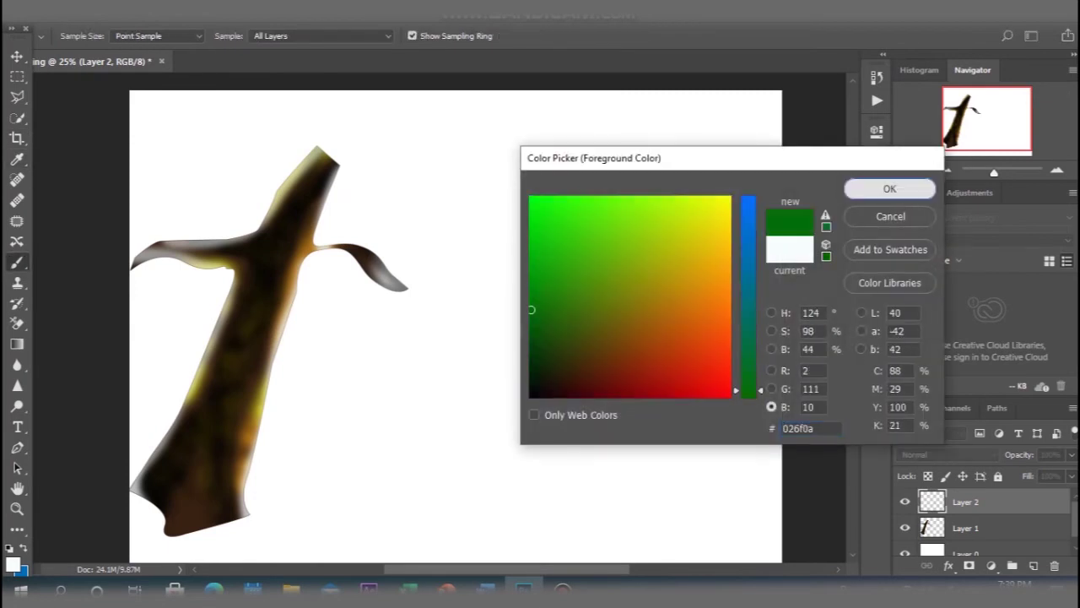
click(889, 188)
Choose the Kyle's Ultimate Pastel Palooza brush at 369 px.
click(85, 36)
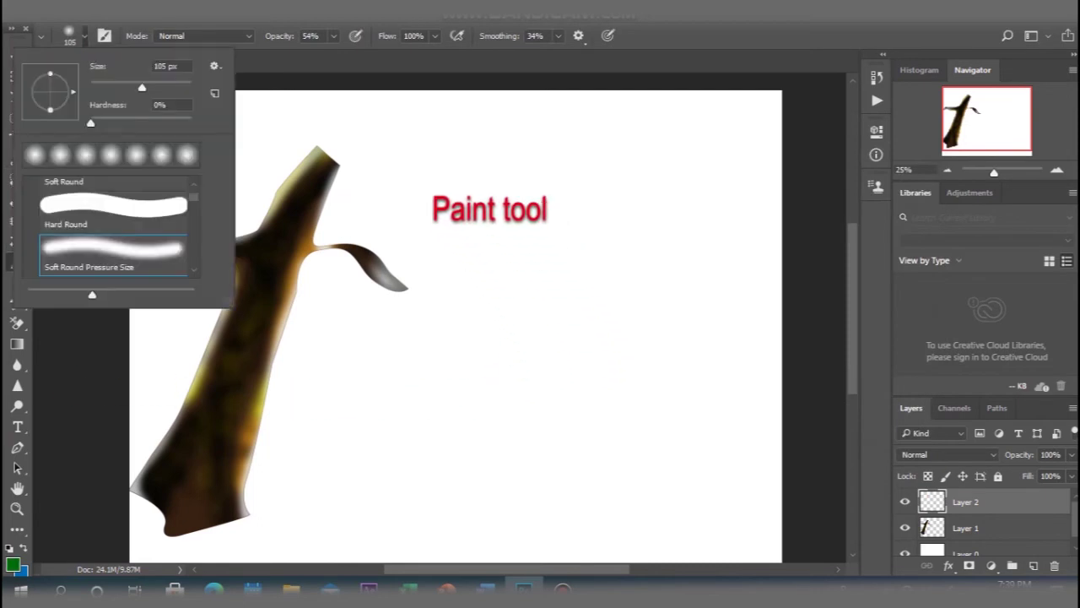
scroll(114, 223, down, 2)
scroll(114, 223, down, 3)
scroll(114, 224, down, 2)
click(113, 211)
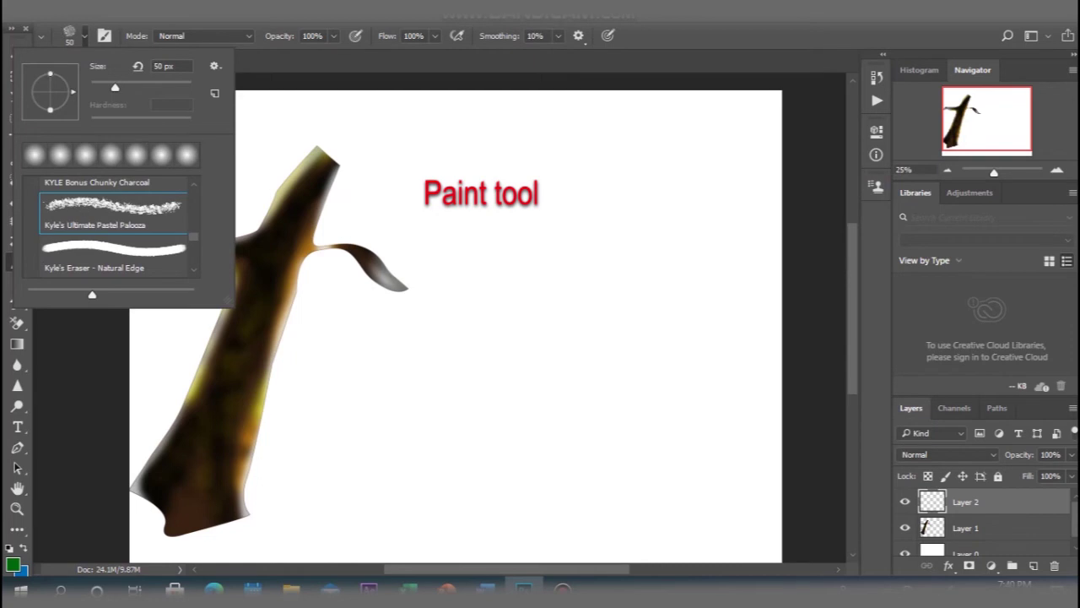
drag(114, 87, 173, 87)
key(Return)
Dab green foliage over the left branch, the trunk top and the right branch.
mouse_move(241, 190)
mouse_down()
mouse_move(199, 236)
mouse_move(177, 219)
mouse_up()
mouse_move(157, 262)
mouse_down()
mouse_move(143, 242)
mouse_move(215, 291)
mouse_up()
mouse_move(143, 281)
mouse_down()
mouse_move(136, 254)
mouse_move(147, 224)
mouse_move(240, 224)
mouse_move(228, 144)
mouse_move(215, 238)
mouse_up()
mouse_move(257, 194)
mouse_down()
mouse_move(236, 164)
mouse_move(265, 164)
mouse_move(278, 139)
mouse_up()
mouse_move(211, 168)
mouse_down()
mouse_move(253, 127)
mouse_move(207, 99)
mouse_move(304, 147)
mouse_move(321, 97)
mouse_move(367, 181)
mouse_move(337, 228)
mouse_move(355, 215)
mouse_move(422, 270)
mouse_up()
mouse_move(330, 127)
mouse_down()
mouse_move(363, 156)
mouse_move(384, 126)
mouse_up()
mouse_move(325, 156)
mouse_down()
mouse_move(384, 97)
mouse_move(422, 207)
mouse_move(460, 245)
mouse_move(402, 279)
mouse_move(362, 325)
mouse_up()
drag(338, 270, 308, 240)
Fill out the left, top and right sides of the foliage crown.
mouse_move(308, 165)
mouse_down()
mouse_move(265, 198)
mouse_move(182, 177)
mouse_move(139, 244)
mouse_move(165, 329)
mouse_up()
mouse_move(135, 206)
mouse_down()
mouse_move(189, 253)
mouse_move(245, 228)
mouse_up()
mouse_move(215, 156)
mouse_down()
mouse_move(279, 102)
mouse_move(319, 127)
mouse_up()
mouse_move(400, 137)
mouse_down()
mouse_move(363, 190)
mouse_move(446, 238)
mouse_up()
drag(397, 207, 460, 269)
mouse_move(350, 212)
mouse_down()
mouse_move(317, 232)
mouse_move(185, 173)
mouse_up()
mouse_move(333, 258)
mouse_down()
mouse_move(363, 313)
mouse_move(460, 342)
mouse_up()
drag(397, 261, 448, 278)
drag(379, 245, 464, 287)
mouse_move(443, 203)
mouse_down()
mouse_move(375, 122)
mouse_move(363, 135)
mouse_up()
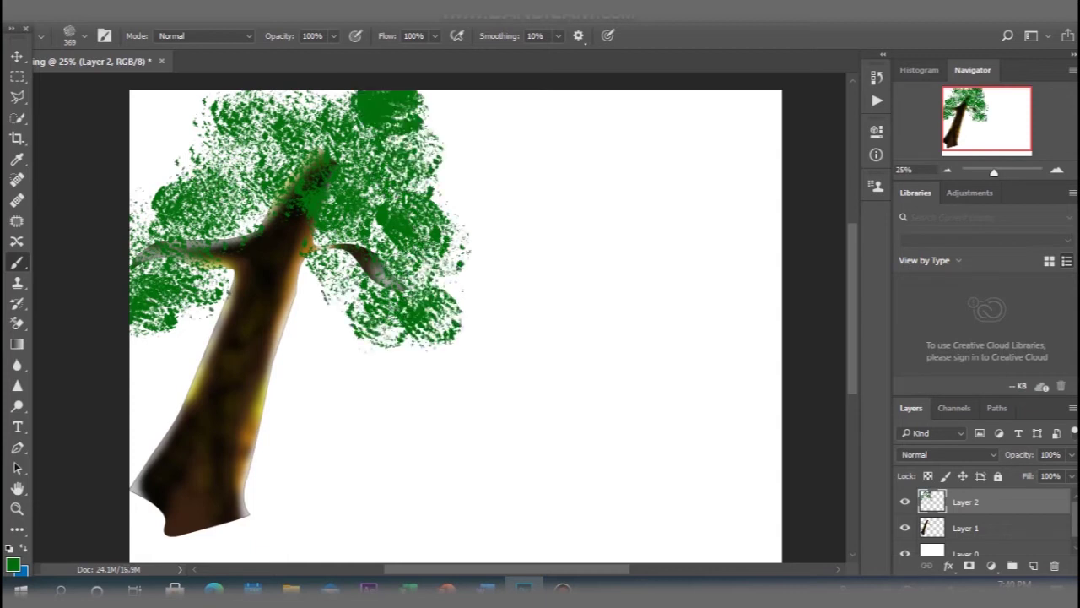
Pick a dark green and shade the left and upper-left parts of the crown.
click(12, 564)
click(531, 351)
click(889, 188)
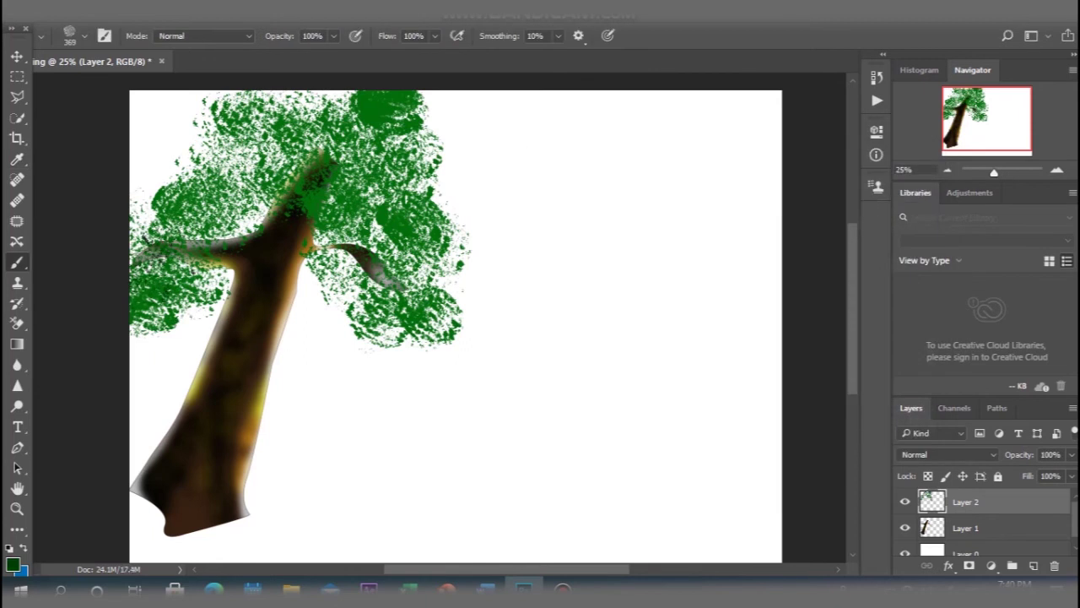
drag(169, 241, 211, 198)
mouse_move(135, 211)
mouse_down()
mouse_move(159, 179)
mouse_move(166, 238)
mouse_move(152, 219)
mouse_move(169, 199)
mouse_up()
drag(135, 278, 221, 198)
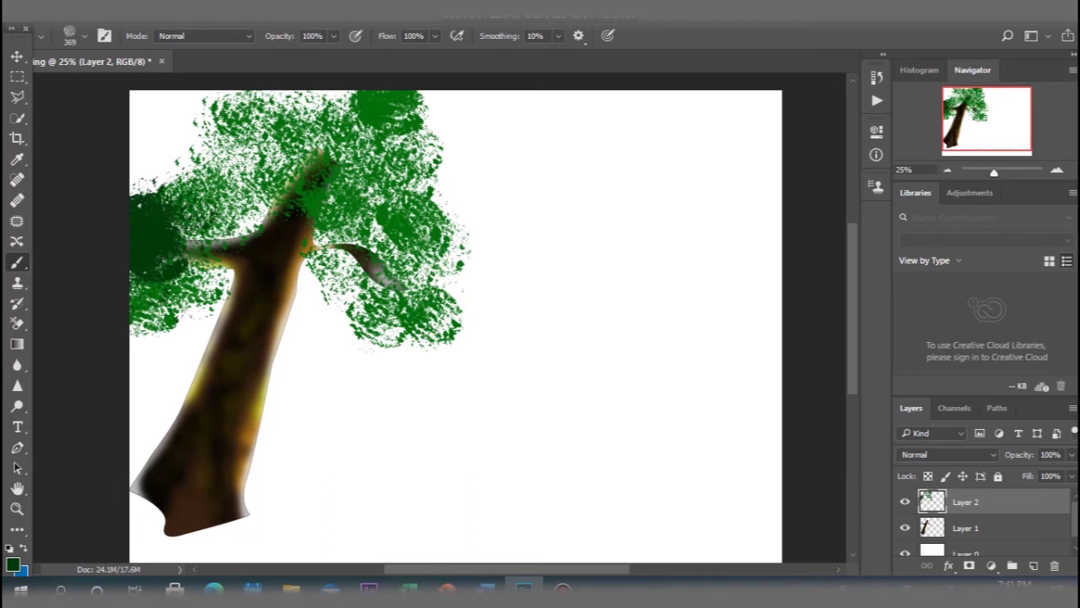
drag(133, 196, 198, 152)
drag(179, 200, 253, 140)
mouse_move(154, 189)
mouse_down()
mouse_move(140, 157)
mouse_move(219, 114)
mouse_move(285, 105)
mouse_up()
drag(258, 187, 229, 217)
Shade the upper middle, centre and right crown with dark green, including over the branch.
mouse_move(278, 161)
mouse_down()
mouse_move(329, 92)
mouse_move(388, 149)
mouse_up()
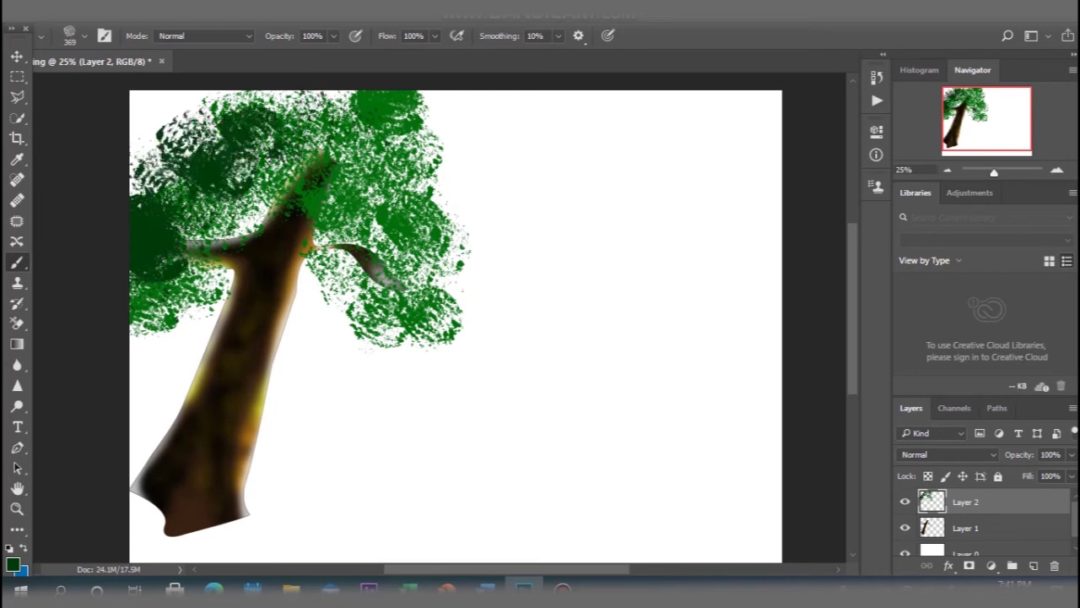
drag(279, 123, 351, 93)
mouse_move(303, 164)
mouse_down()
mouse_move(353, 161)
mouse_move(352, 137)
mouse_up()
drag(369, 196, 322, 148)
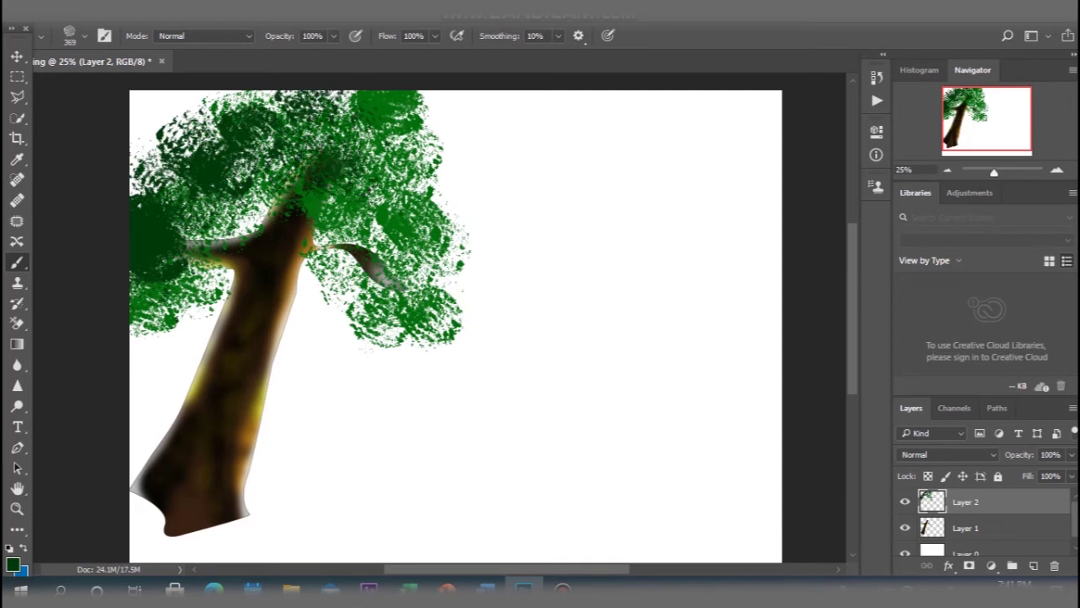
drag(397, 128, 331, 193)
mouse_move(426, 120)
mouse_down()
mouse_move(368, 172)
mouse_move(345, 237)
mouse_move(300, 275)
mouse_up()
mouse_move(361, 262)
mouse_down()
mouse_move(321, 296)
mouse_move(467, 295)
mouse_up()
drag(346, 221, 312, 284)
drag(264, 213, 235, 265)
Deepen dark shading over the trunk top, the right crown's lower edge and the top-left.
drag(270, 193, 240, 179)
mouse_move(226, 221)
mouse_down()
mouse_move(195, 244)
mouse_move(221, 282)
mouse_up()
drag(339, 256, 287, 309)
drag(348, 292, 326, 341)
drag(456, 336, 401, 358)
mouse_move(329, 101)
mouse_down()
mouse_move(152, 118)
mouse_move(140, 160)
mouse_move(152, 194)
mouse_up()
mouse_move(148, 156)
mouse_down()
mouse_move(194, 101)
mouse_move(254, 109)
mouse_move(181, 181)
mouse_move(139, 194)
mouse_up()
mouse_move(150, 103)
mouse_down()
mouse_move(135, 118)
mouse_move(160, 93)
mouse_move(185, 103)
mouse_up()
mouse_move(173, 182)
mouse_down()
mouse_move(227, 219)
mouse_move(240, 164)
mouse_up()
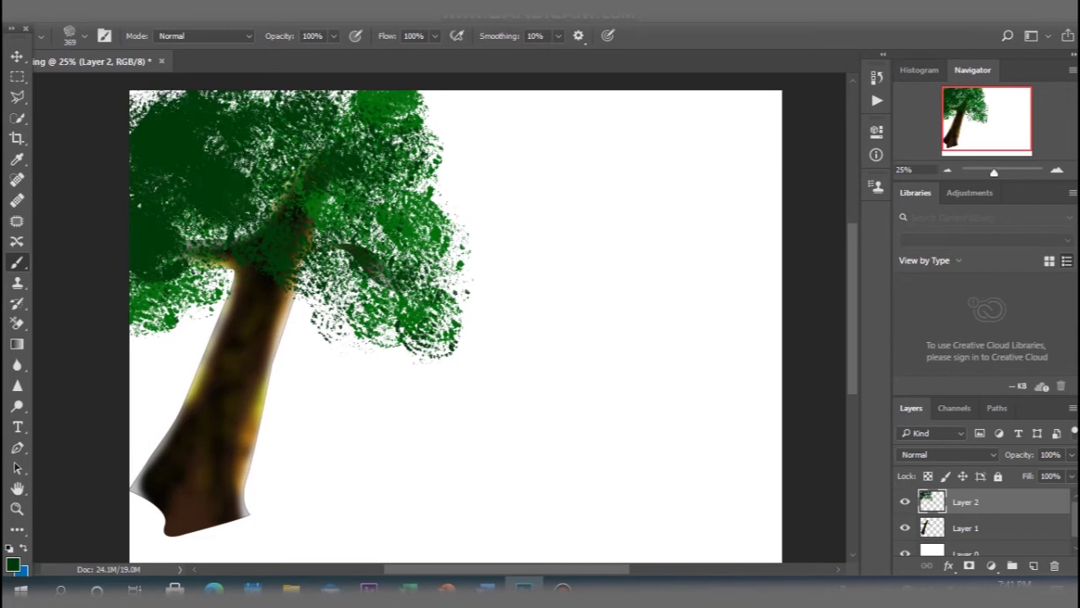
Switch to light green and paint highlights along the crown's top and left edge.
click(13, 563)
click(894, 189)
drag(135, 152, 211, 101)
drag(236, 135, 270, 228)
drag(334, 148, 435, 122)
drag(211, 219, 270, 253)
drag(169, 219, 173, 244)
mouse_move(135, 169)
mouse_down()
mouse_move(151, 203)
mouse_move(139, 274)
mouse_up()
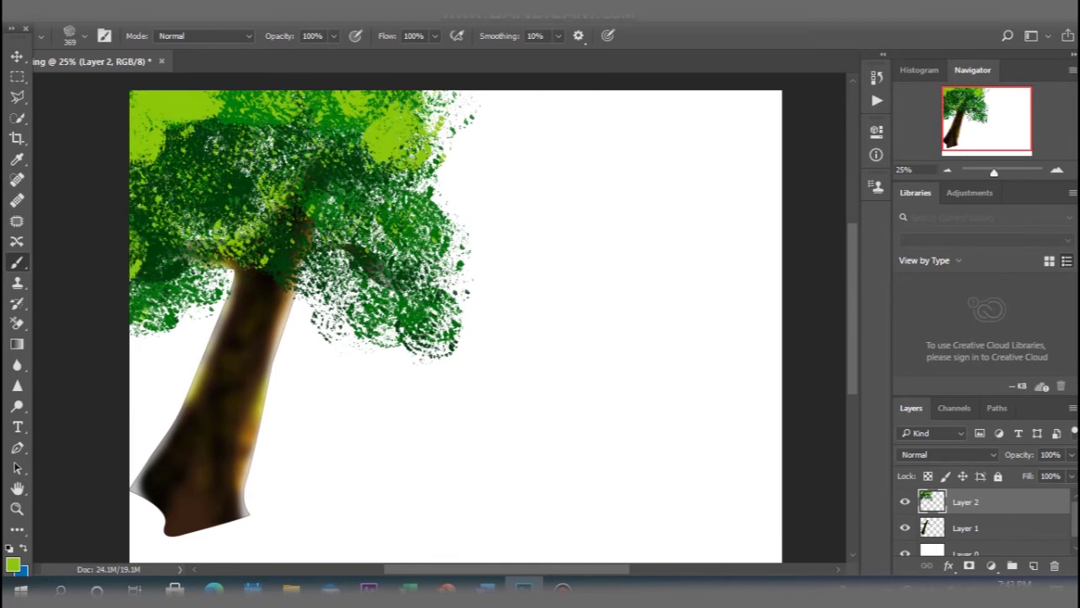
Pick a darker green and touch up the upper-left crown and top edge.
click(13, 565)
click(554, 337)
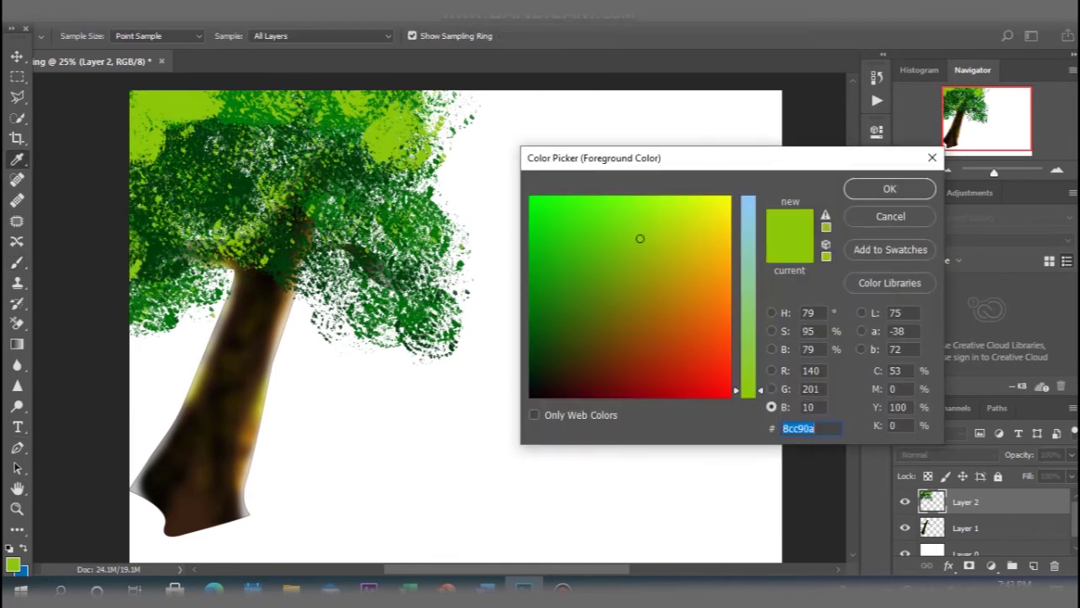
click(890, 185)
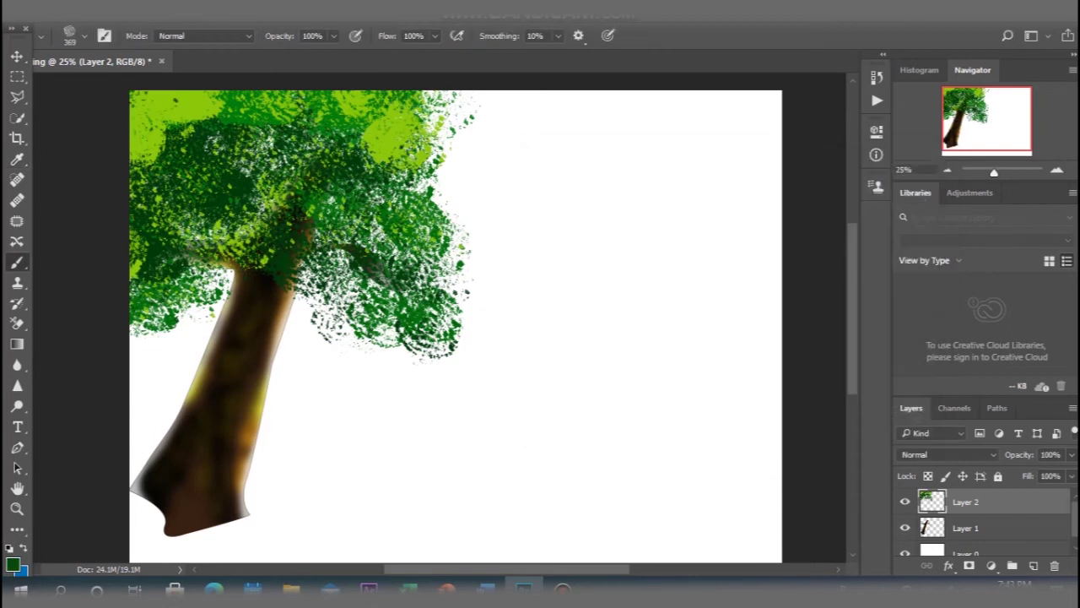
click(148, 152)
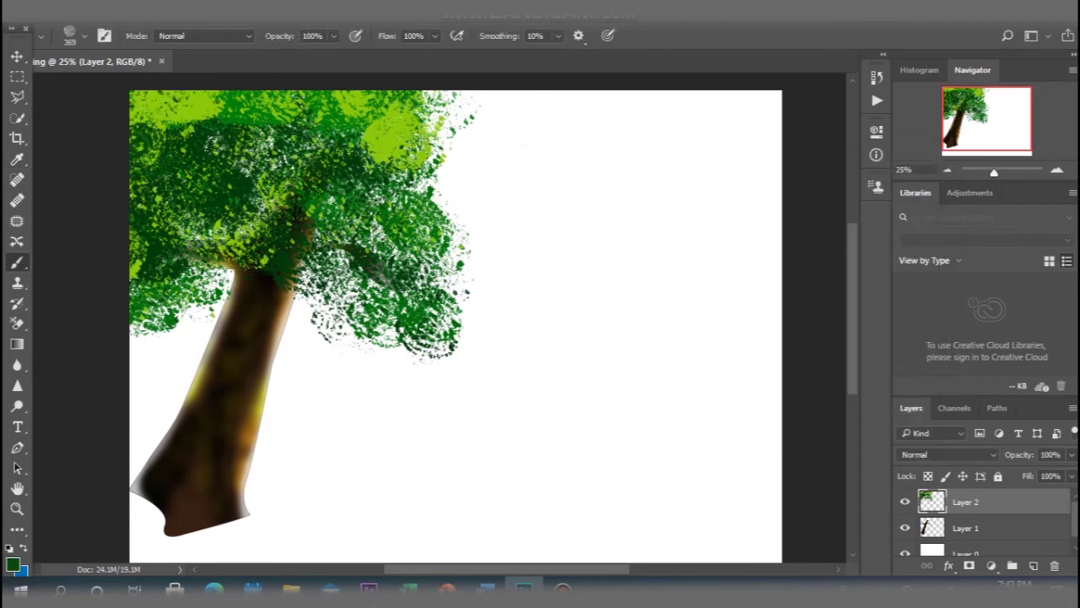
drag(400, 148, 287, 100)
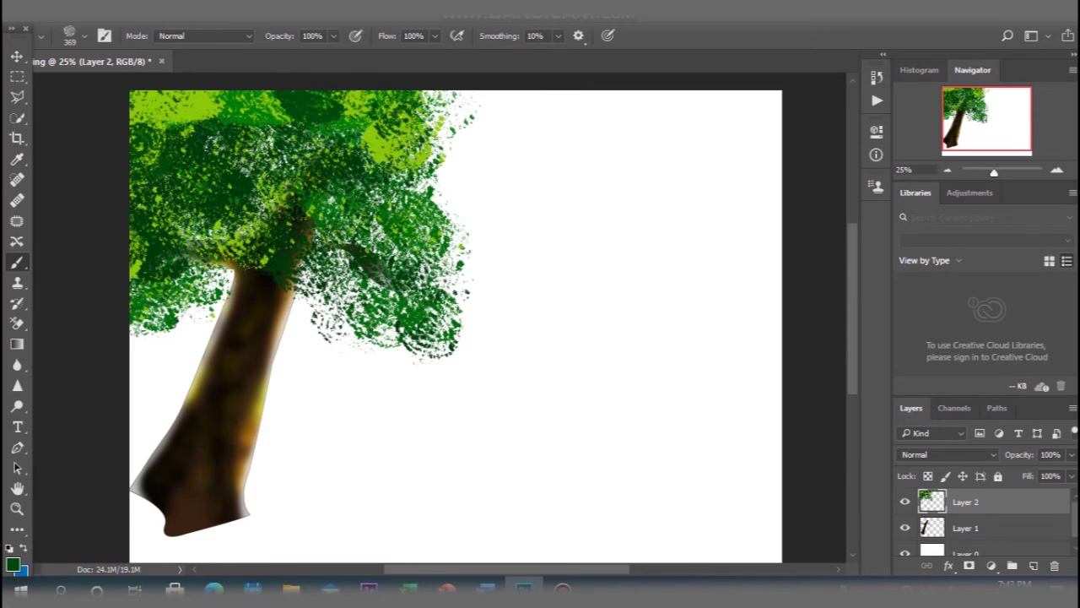
Bring the trunk layer above the foliage and move the trunk up into the crown.
key(alt+bracketleft)
key(ctrl+bracketright)
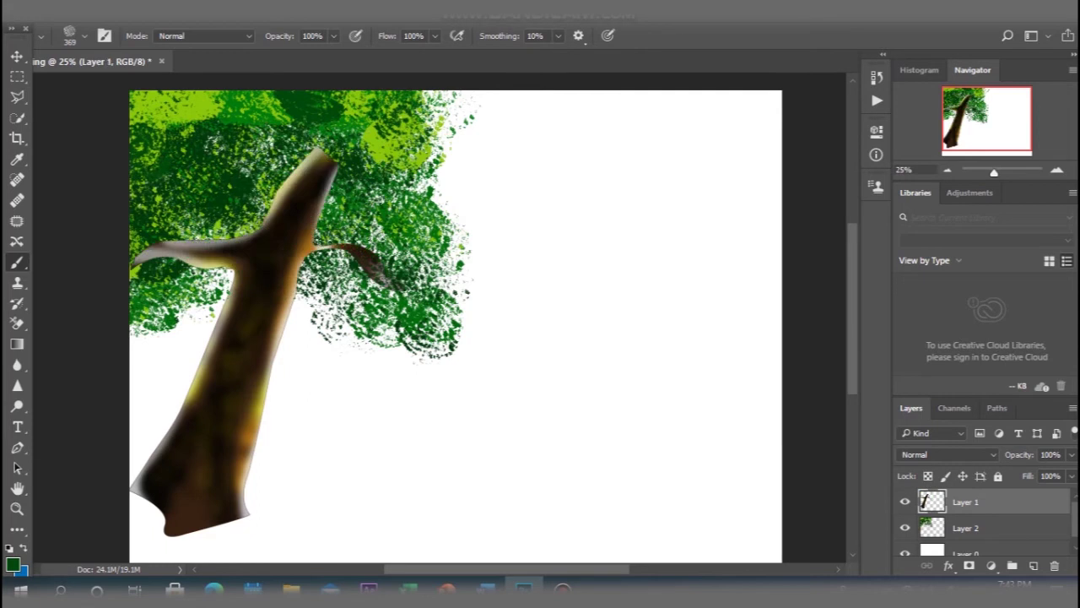
key(v)
drag(328, 152, 327, 98)
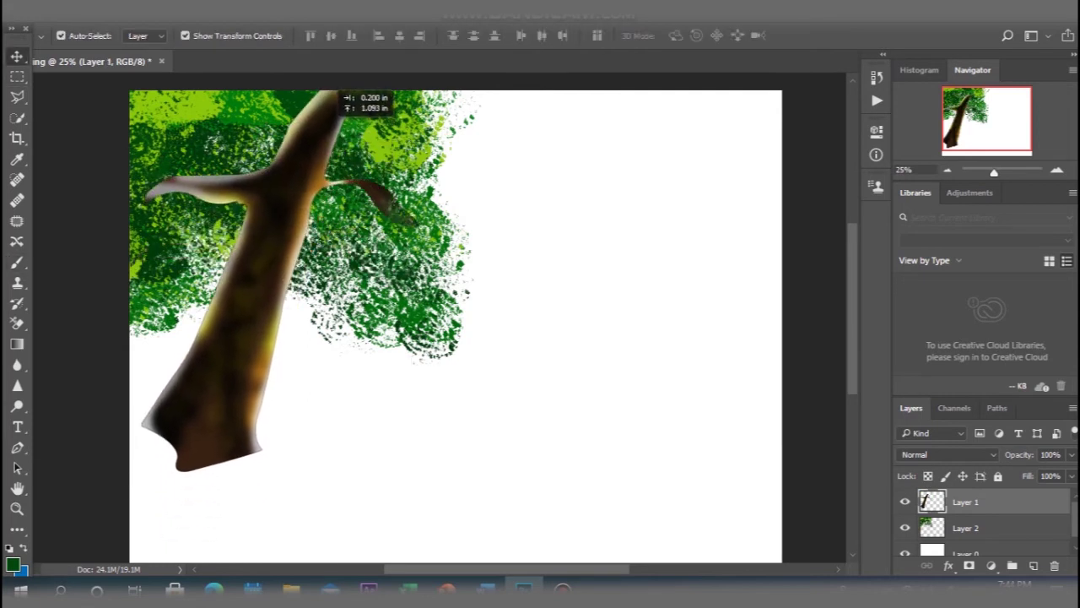
Free-transform the trunk, undoing the vertical stretch and nudging it slightly up before committing.
key(ctrl+t)
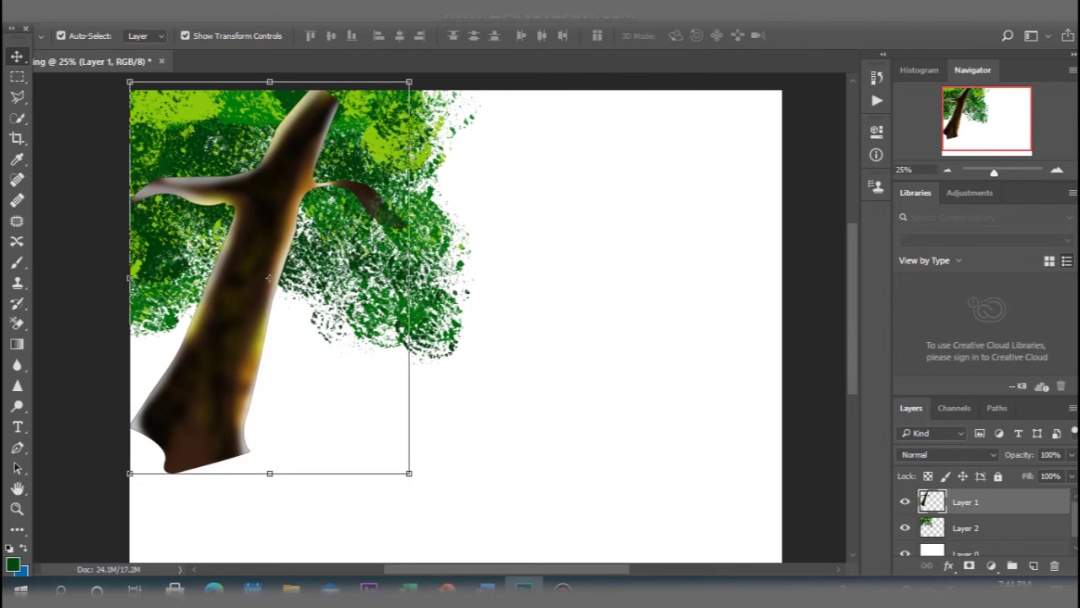
drag(269, 470, 269, 541)
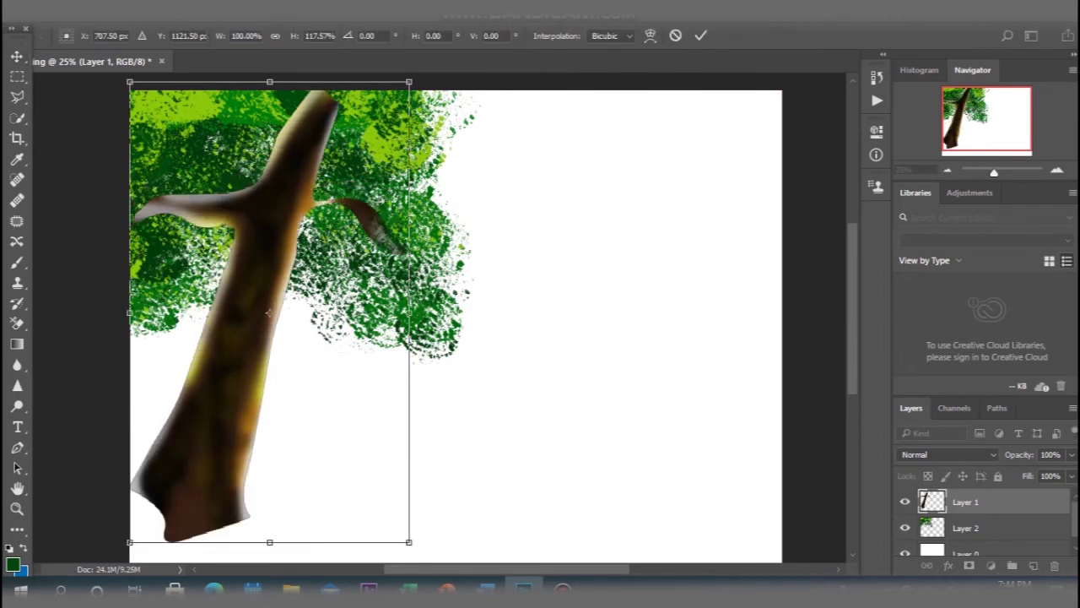
key(ctrl+z)
drag(268, 276, 269, 270)
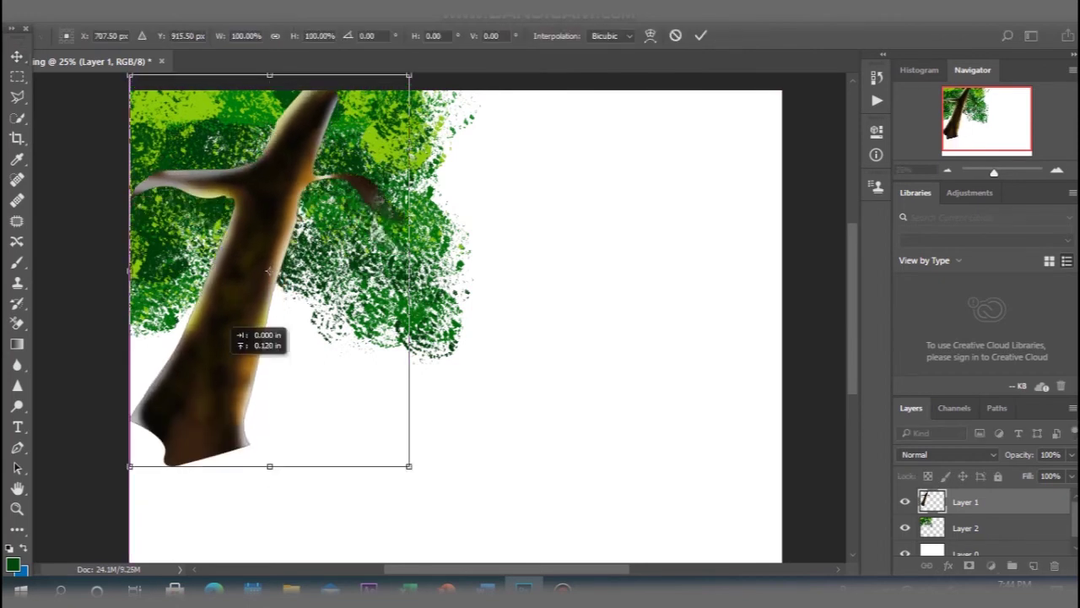
key(v)
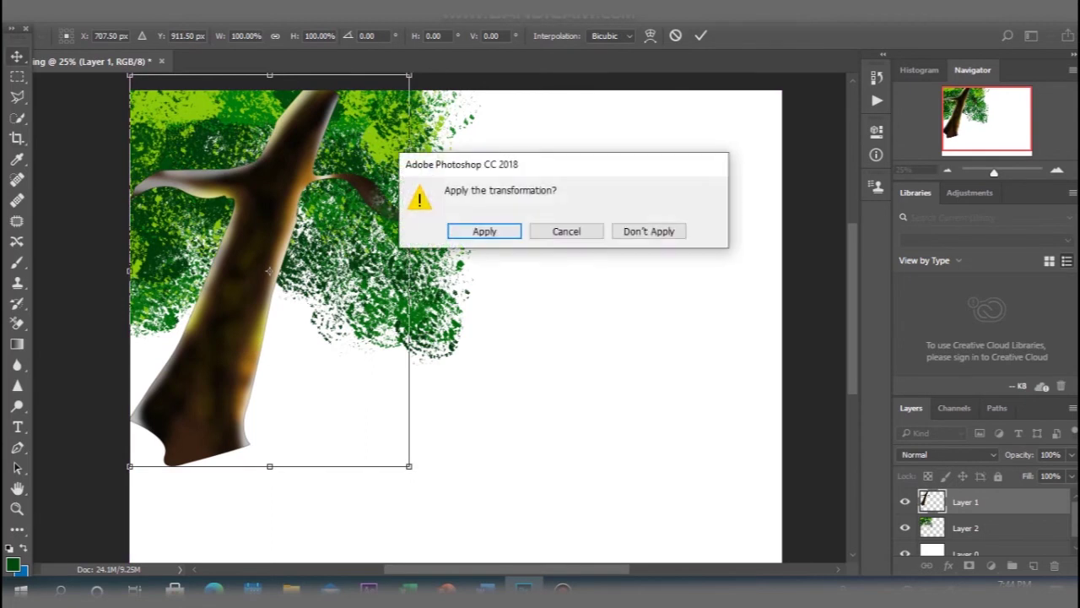
key(Return)
Move the trunk further left and down, then add a new empty layer above it.
key(alt+comma)
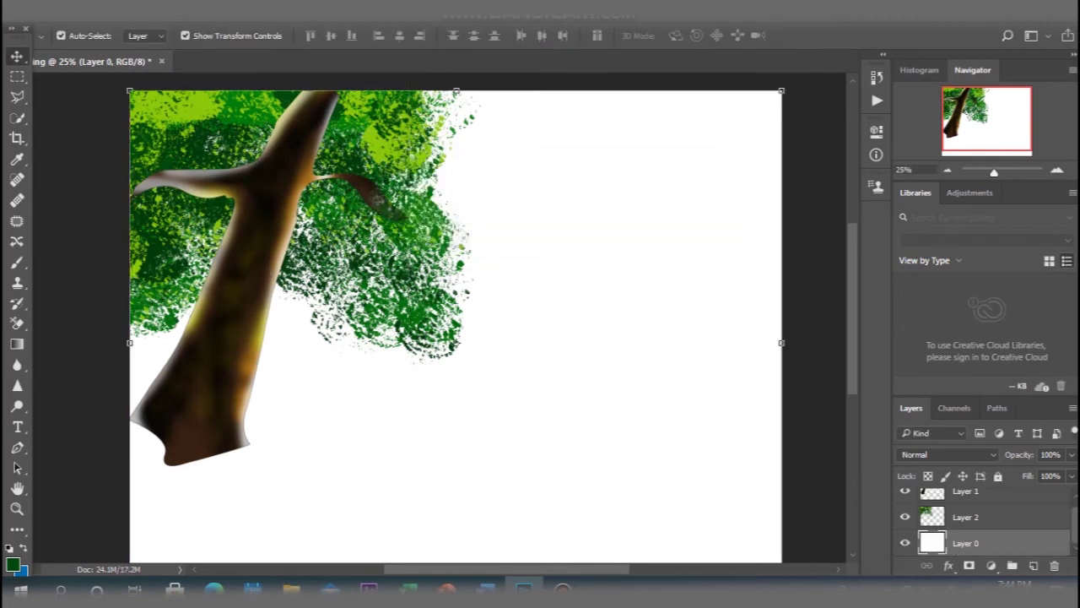
drag(277, 276, 262, 276)
key(alt+comma)
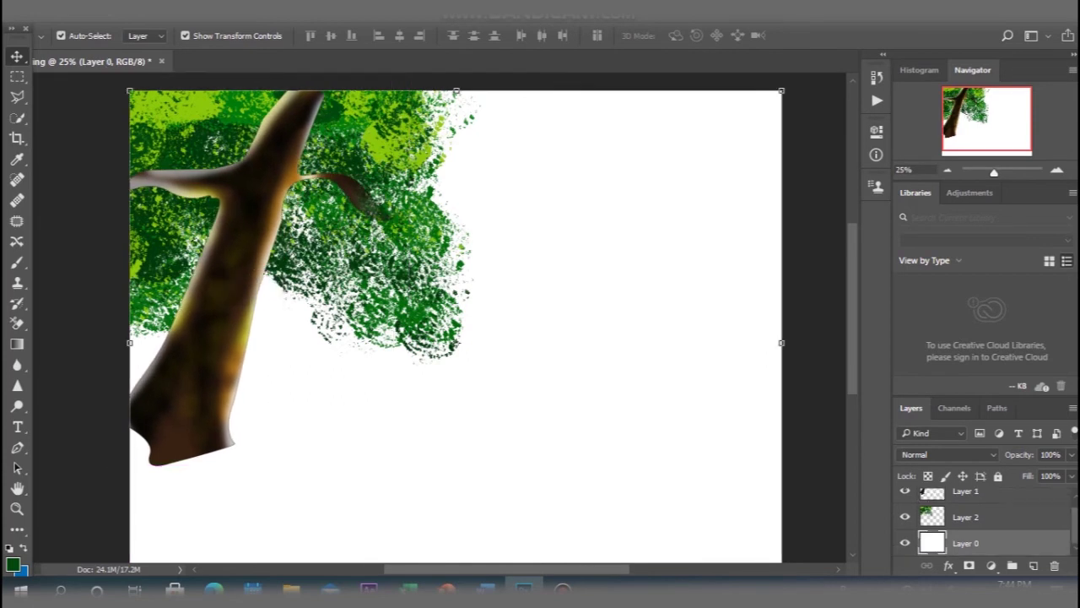
drag(183, 340, 161, 375)
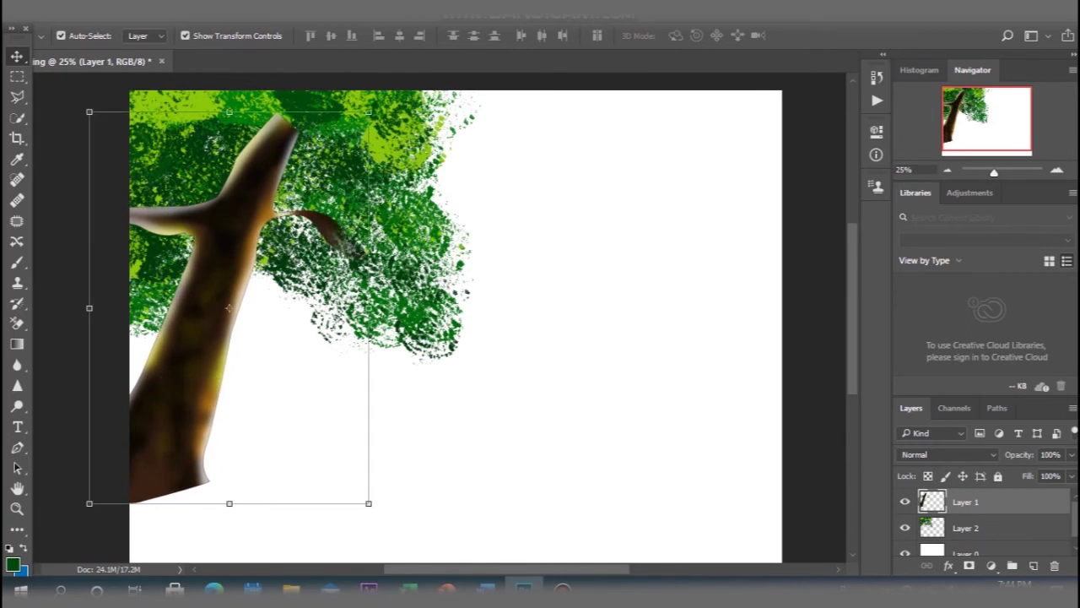
click(1033, 565)
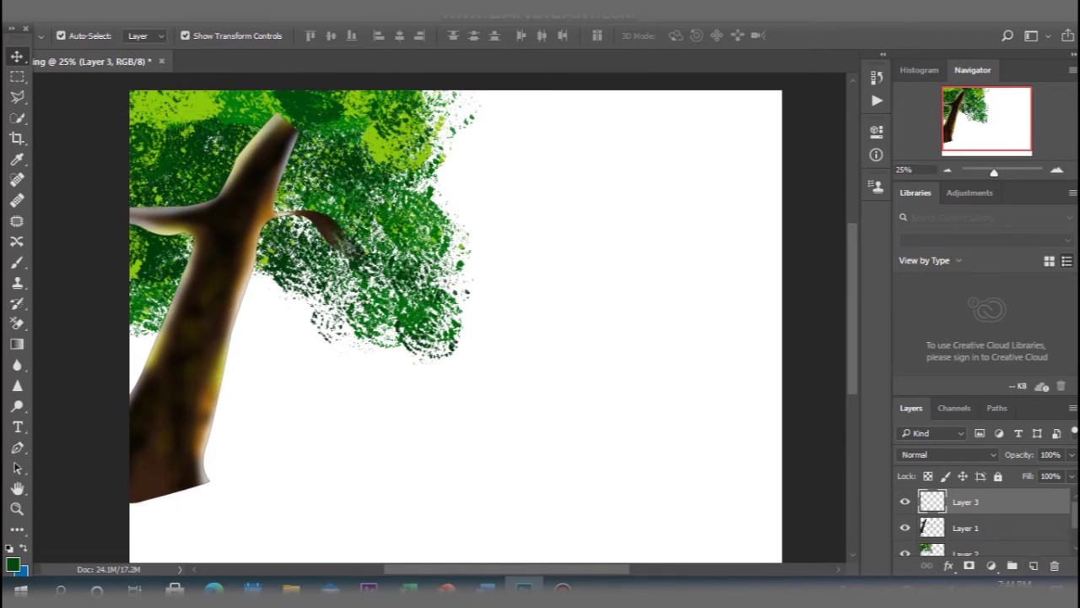
With a dark green brush, shade beside the trunk top and along the foliage's top edge.
click(13, 564)
drag(740, 337, 740, 390)
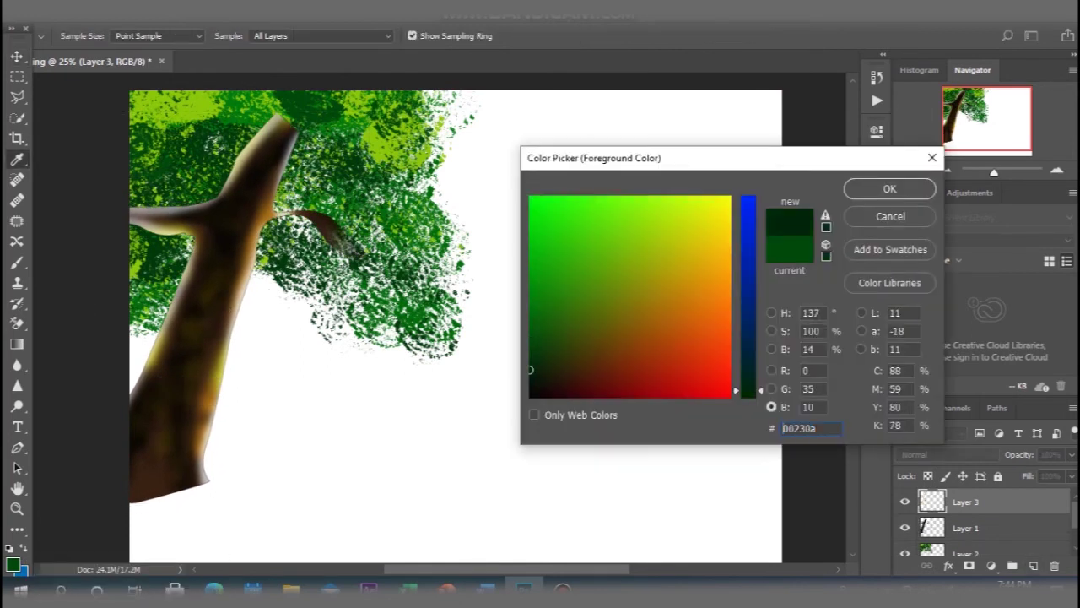
click(890, 186)
key(b)
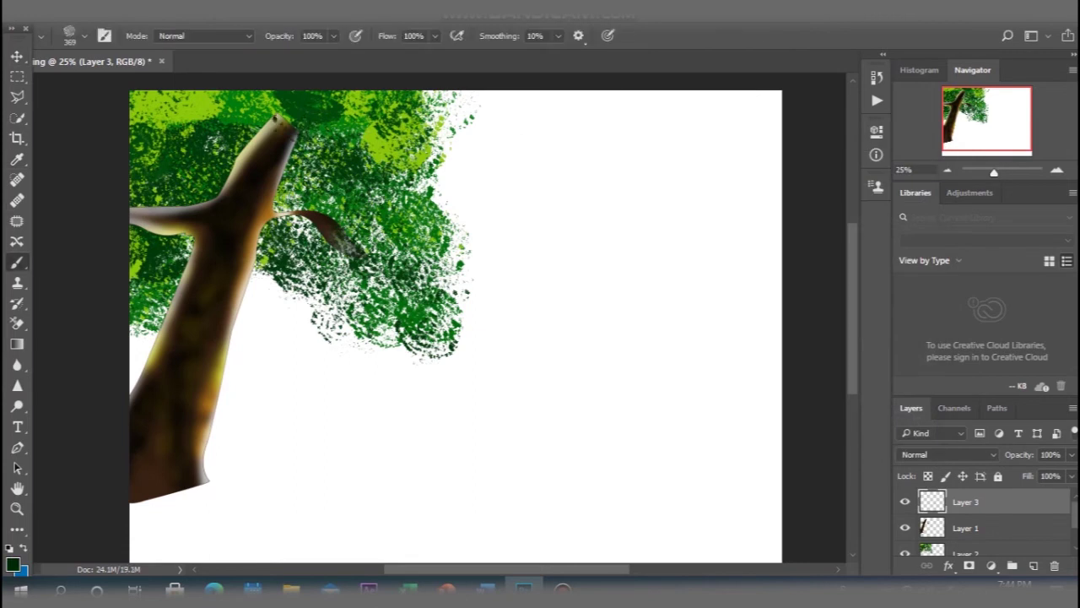
mouse_move(278, 118)
mouse_down()
mouse_move(308, 127)
mouse_move(245, 127)
mouse_move(181, 160)
mouse_move(219, 137)
mouse_up()
key(ctrl+z)
key(ctrl+z)
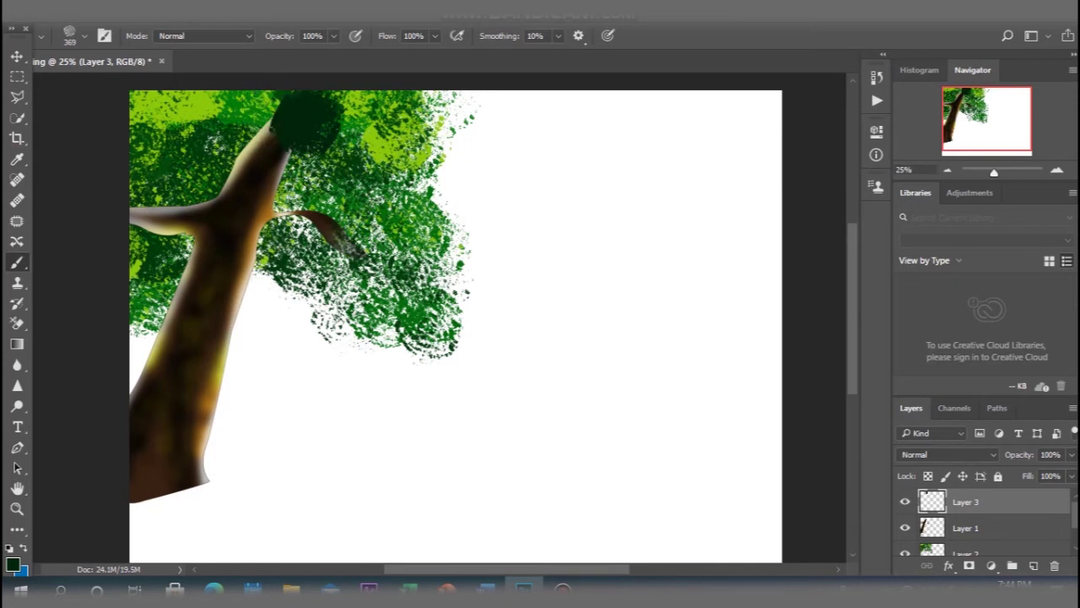
mouse_move(272, 105)
mouse_down()
mouse_move(241, 118)
mouse_move(226, 148)
mouse_move(254, 93)
mouse_move(204, 152)
mouse_move(240, 157)
mouse_up()
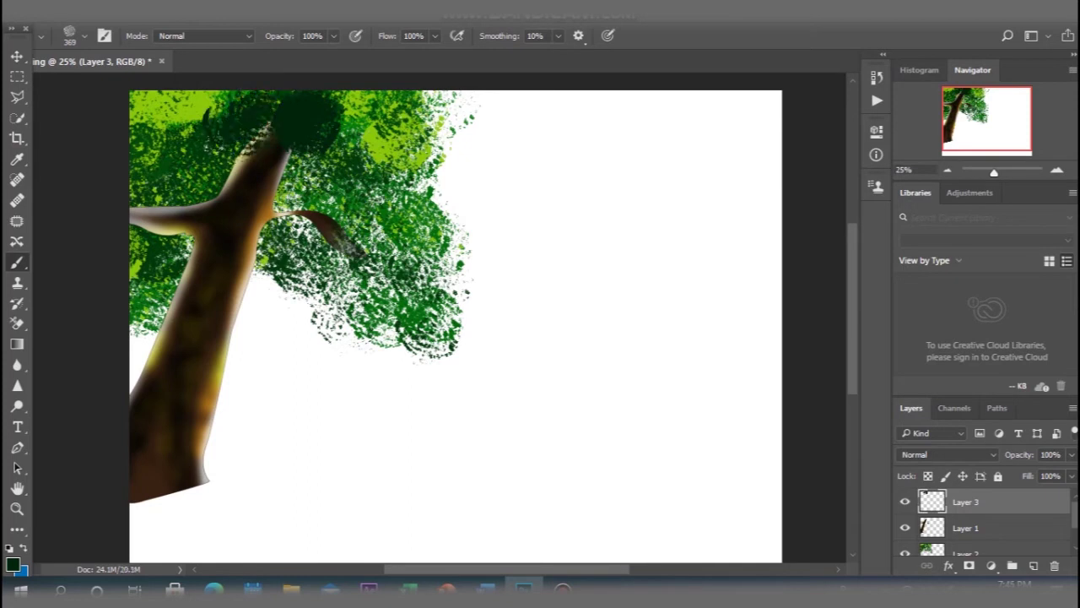
mouse_move(355, 110)
mouse_down()
mouse_move(396, 95)
mouse_move(169, 105)
mouse_move(179, 114)
mouse_up()
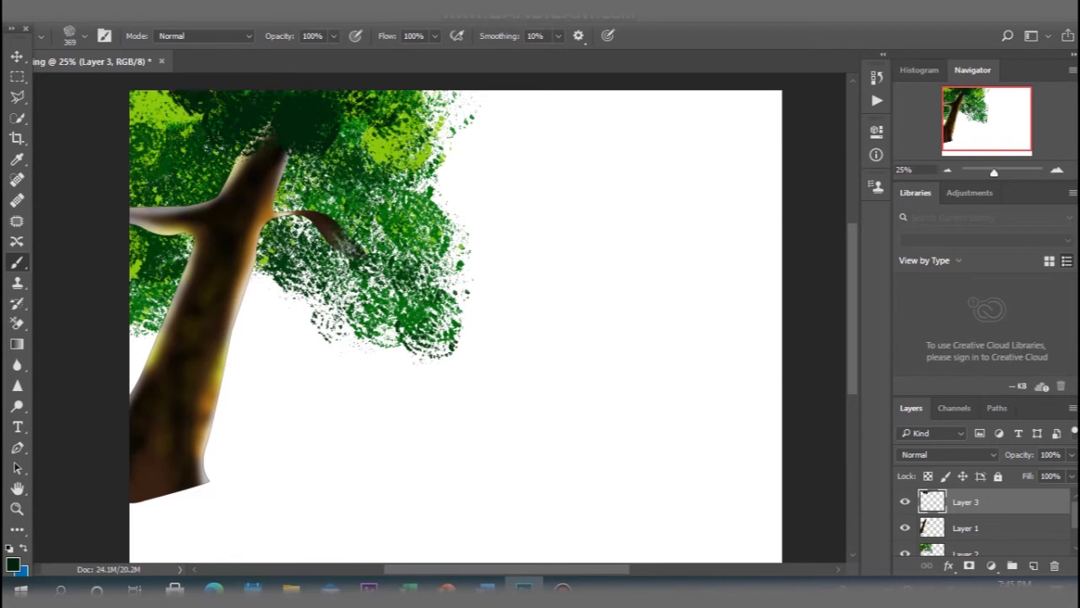
Paint dark foliage near the left branch and over the right branch tip, redoing a bad dab.
drag(149, 193, 134, 238)
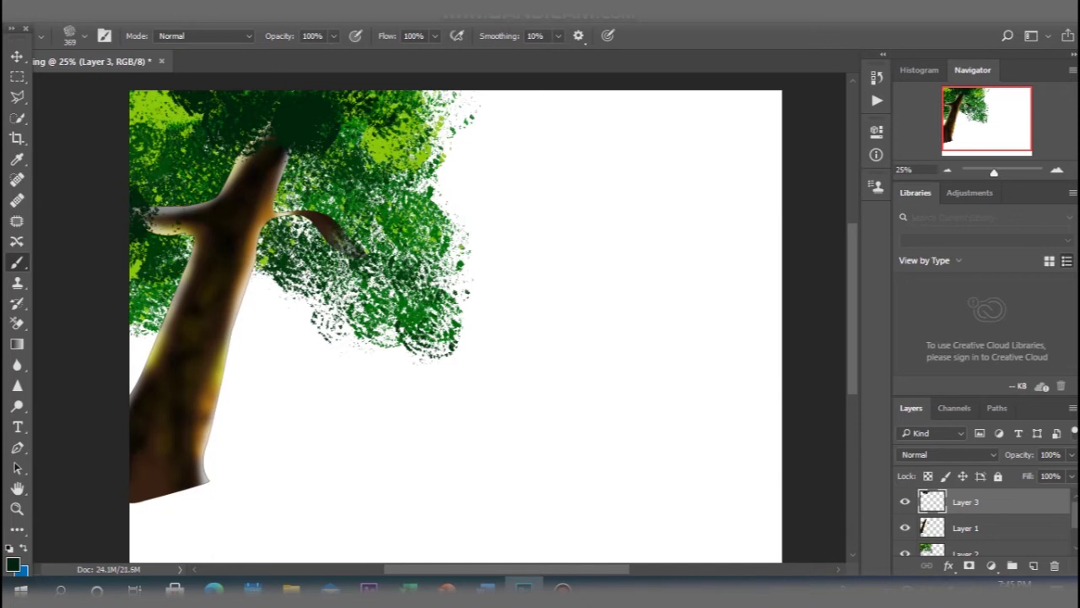
click(345, 270)
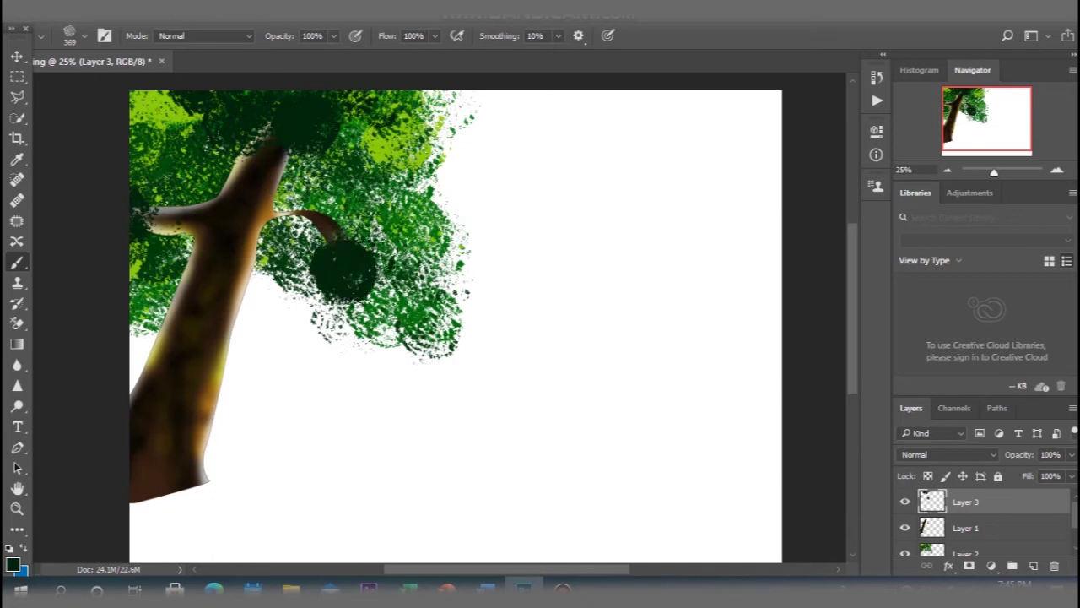
key(ctrl+z)
mouse_move(397, 253)
mouse_down()
mouse_move(363, 277)
mouse_move(329, 246)
mouse_move(311, 275)
mouse_move(341, 290)
mouse_move(328, 311)
mouse_move(372, 231)
mouse_move(389, 281)
mouse_up()
drag(286, 157, 321, 189)
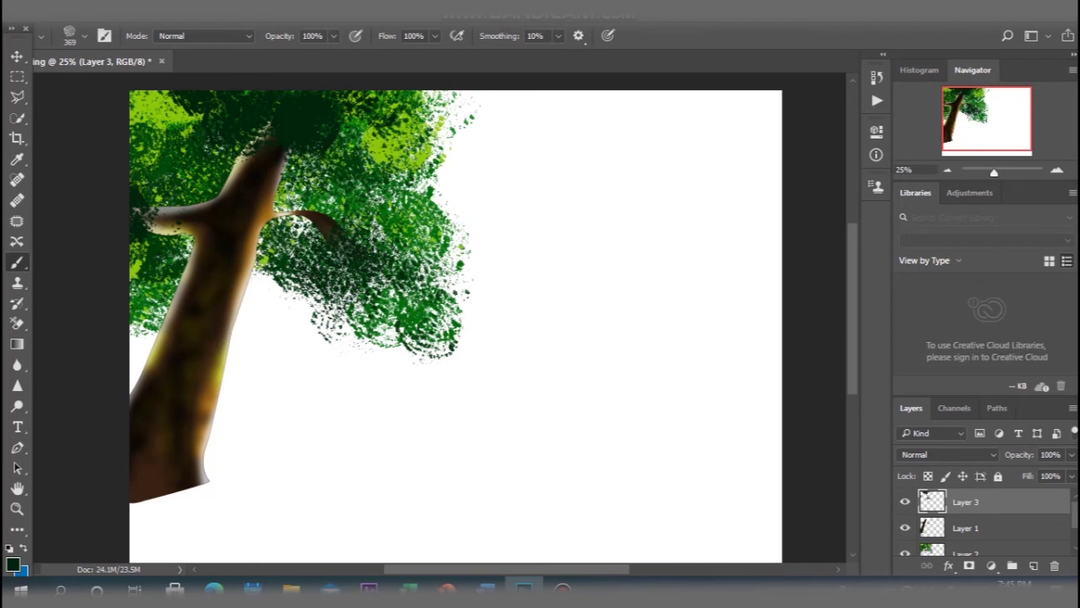
Set the foreground to green 3b7f3a and dab it near the trunk top.
click(12, 564)
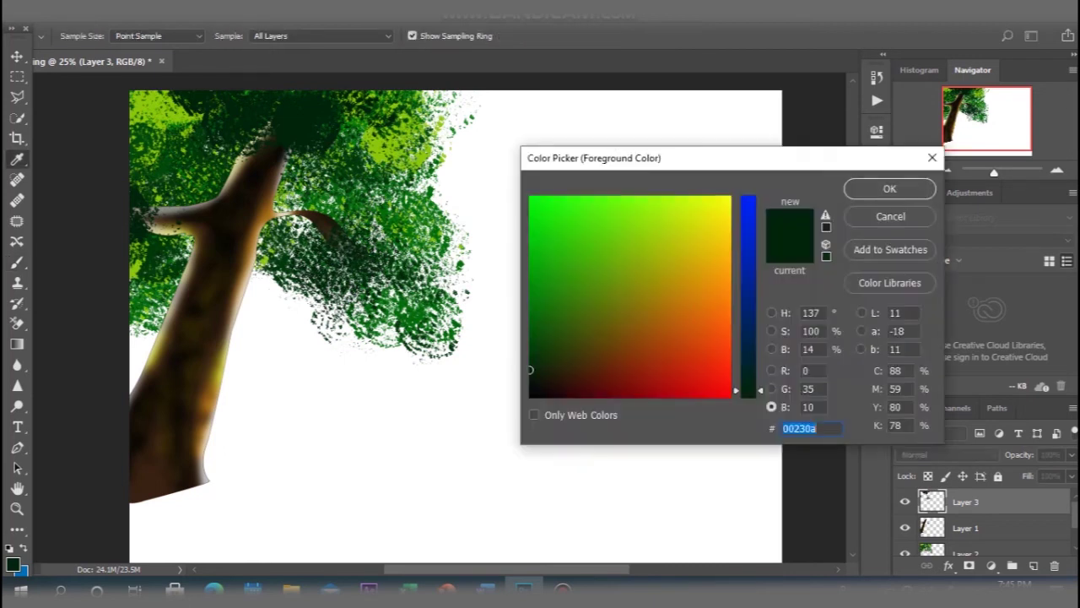
text(3b7f3a)
key(Return)
drag(264, 122, 300, 108)
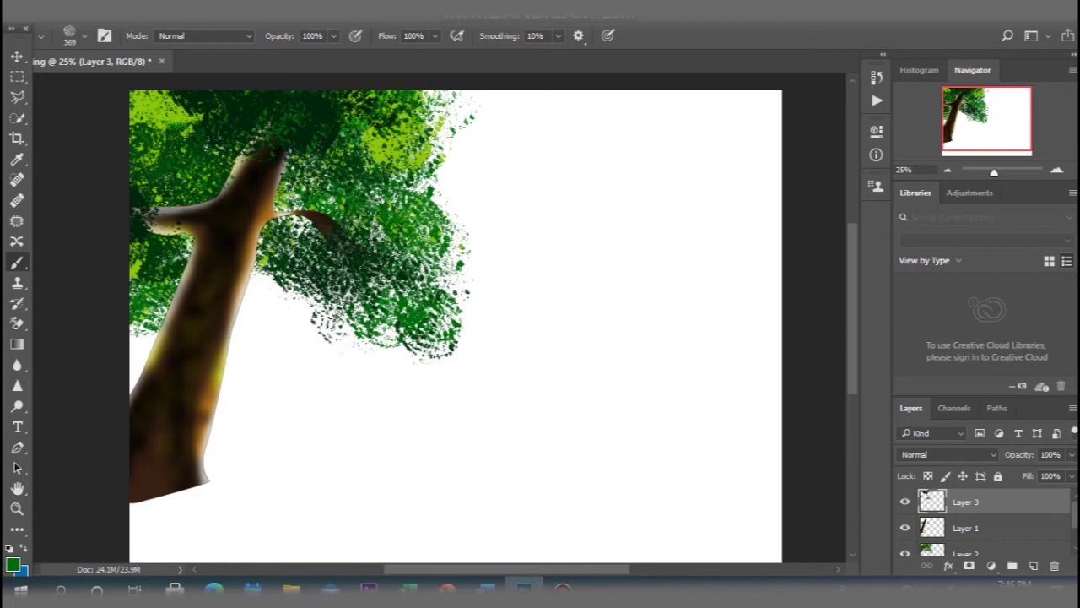
Paint dark green specks along the crown's top, then start the wavy hill outline.
click(13, 563)
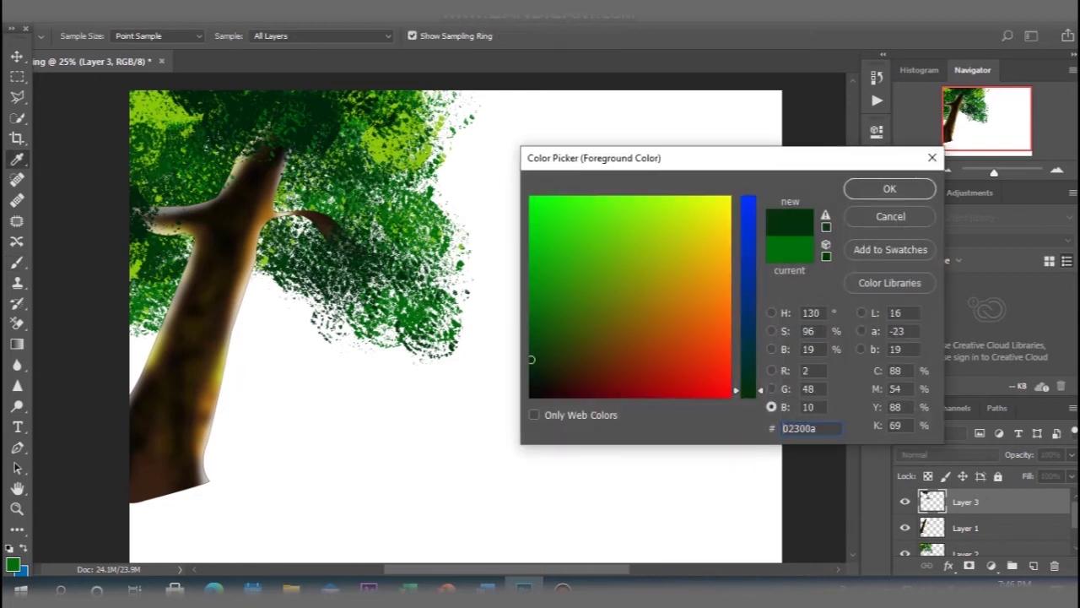
click(890, 188)
key(b)
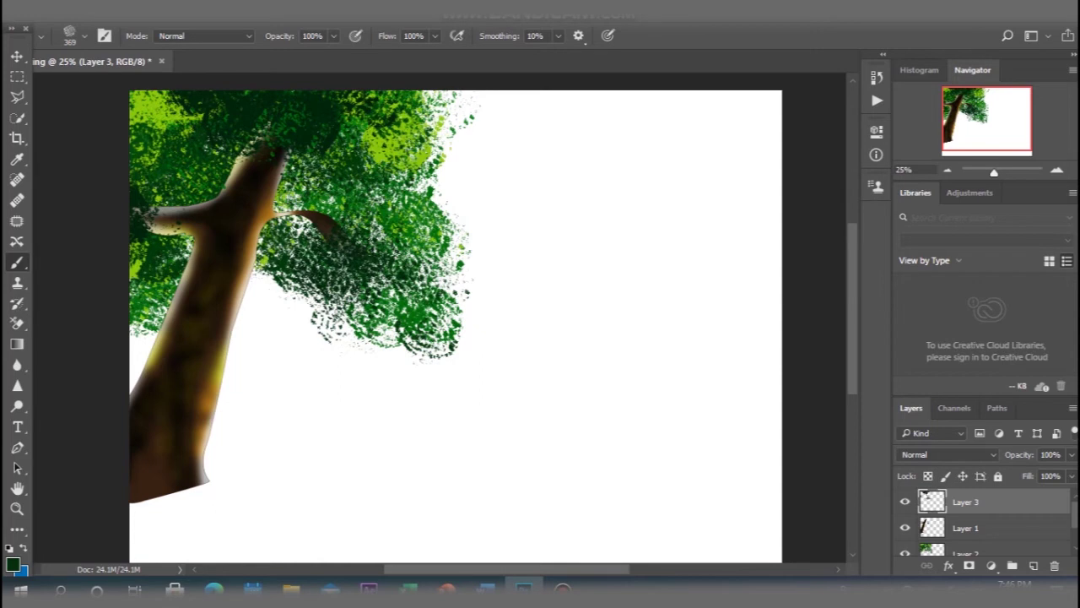
mouse_move(353, 96)
mouse_down()
mouse_move(387, 111)
mouse_move(466, 111)
mouse_move(476, 102)
mouse_up()
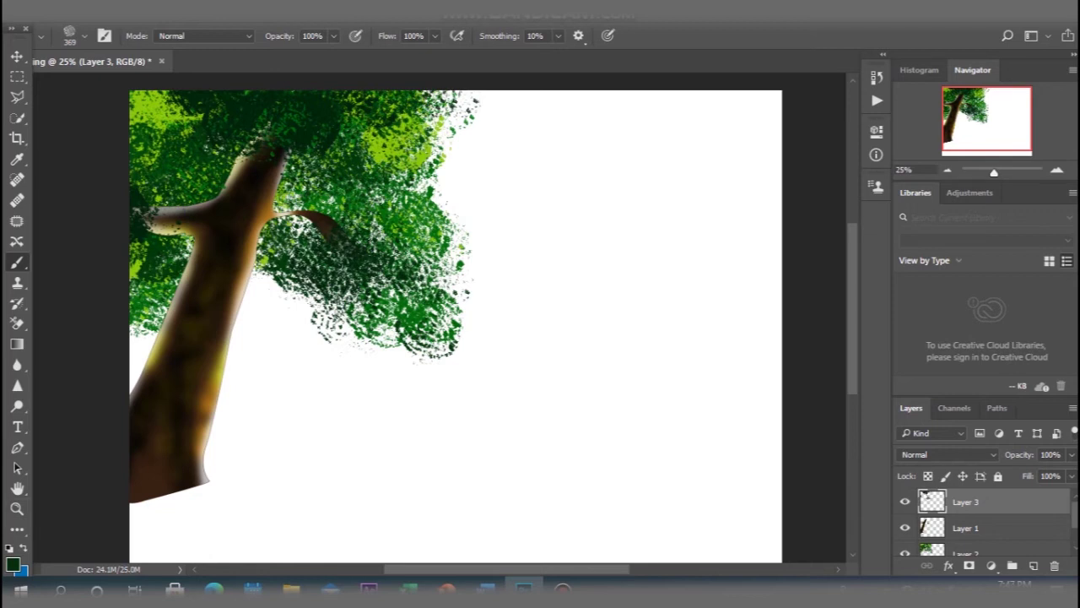
drag(459, 458, 608, 482)
Close the wavy hill path to the canvas's bottom corners and turn it into a selection.
click(687, 468)
click(779, 456)
scroll(779, 455, down, 2)
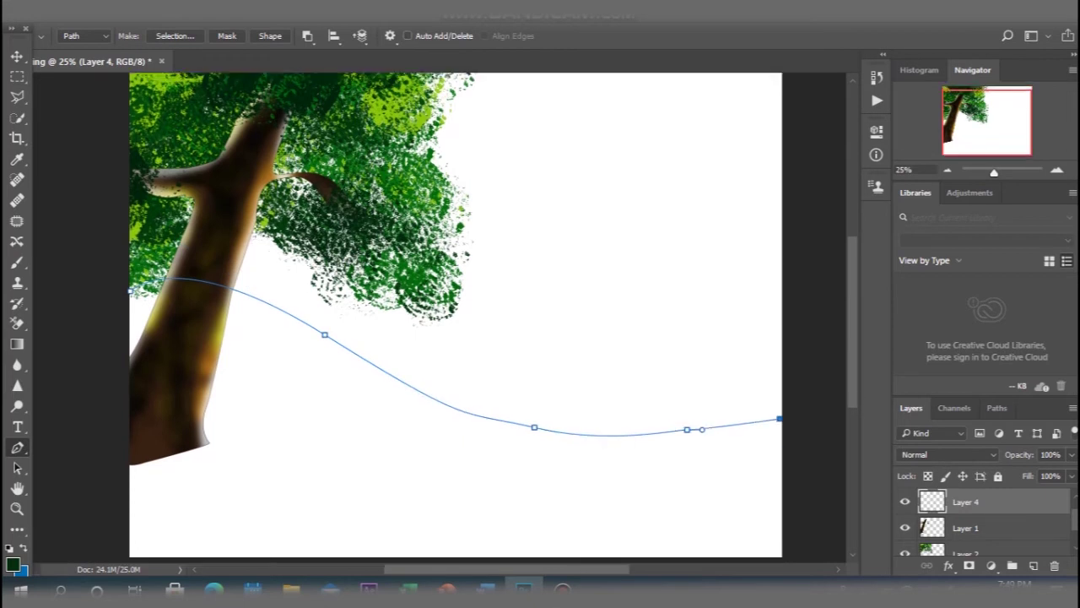
scroll(779, 455, down, 2)
click(780, 519)
click(130, 519)
click(129, 253)
right_click(130, 253)
click(194, 287)
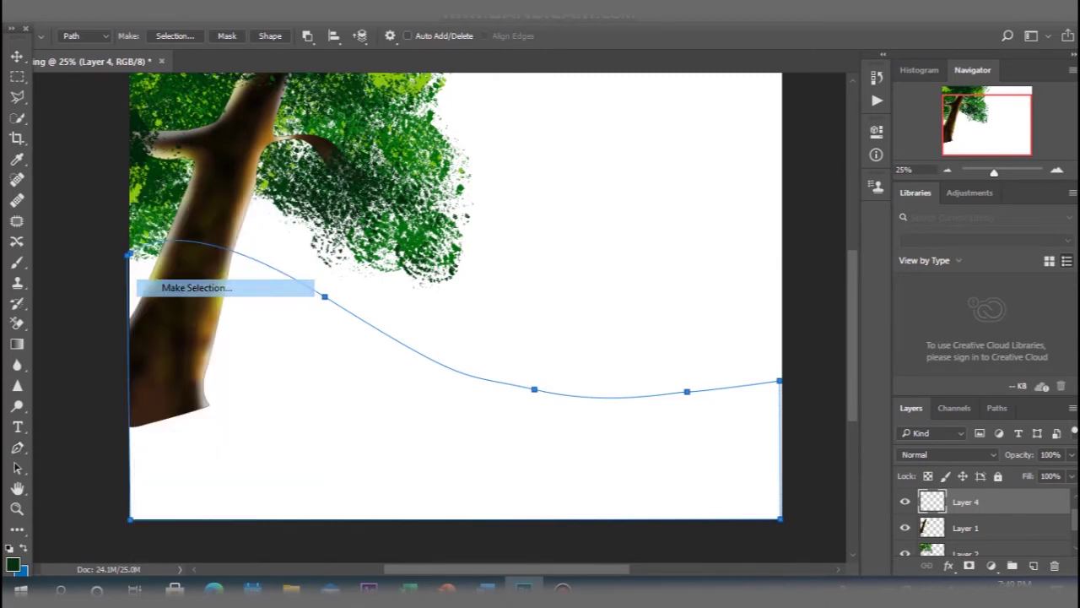
click(630, 161)
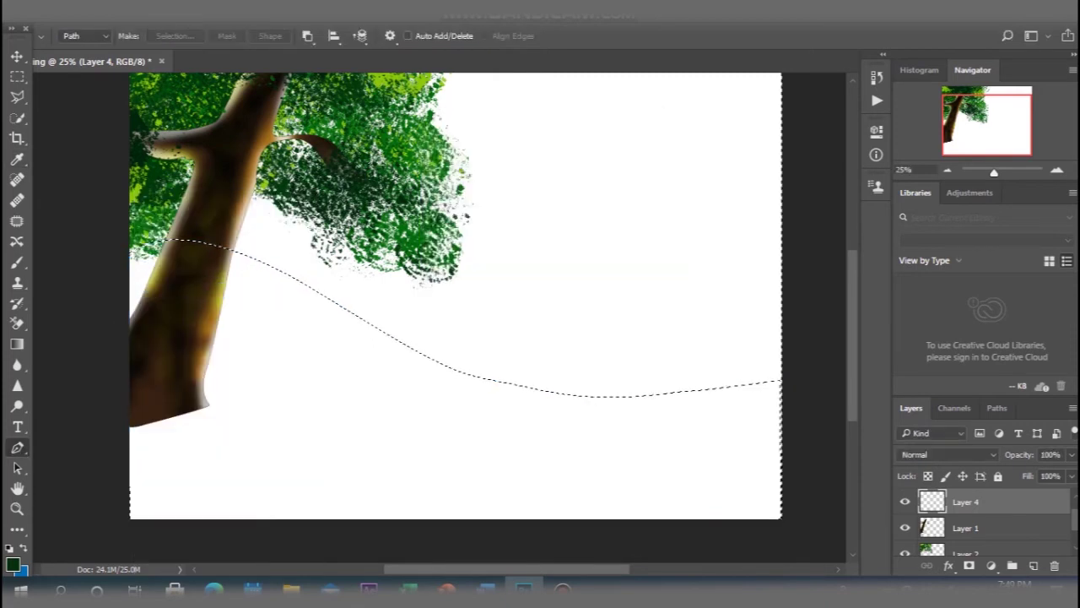
Set a bright green and fill the hill selection with a green-to-transparent gradient.
click(12, 563)
click(610, 201)
click(890, 188)
key(g)
drag(292, 315, 240, 382)
key(Escape)
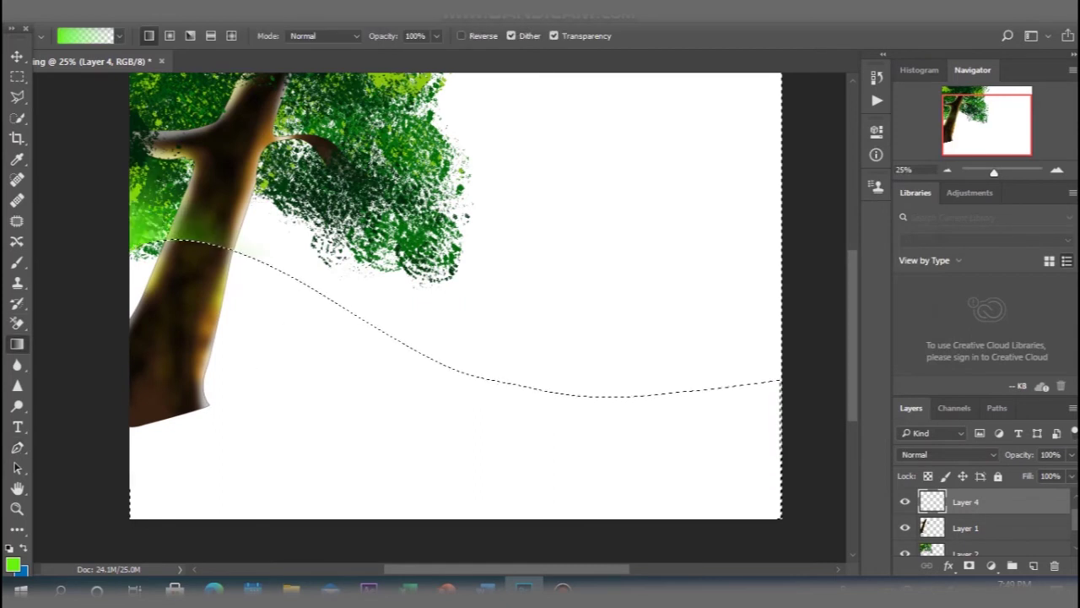
drag(217, 386, 312, 333)
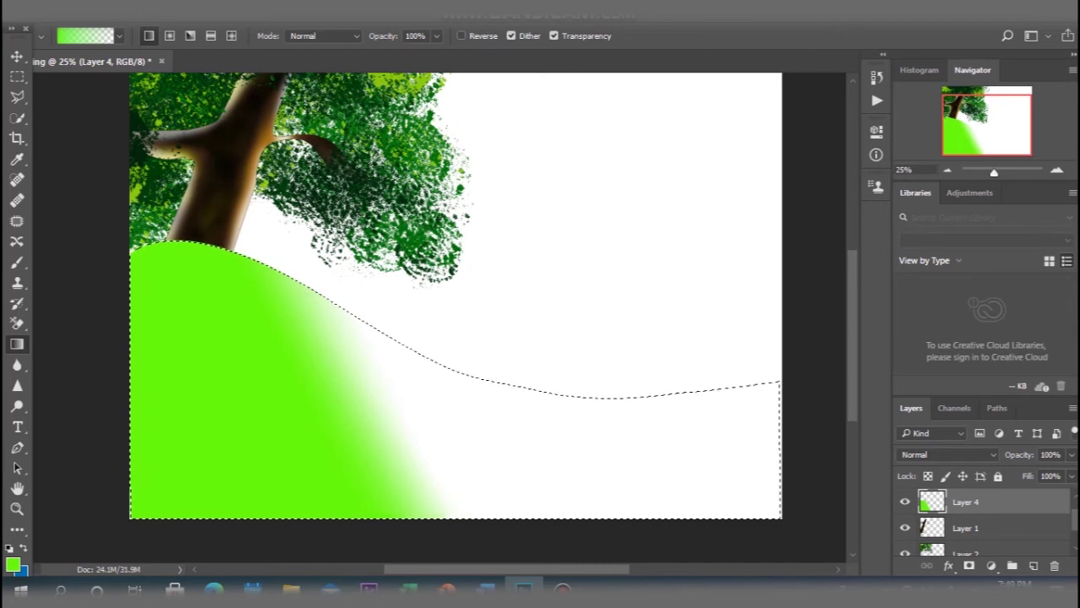
Redo the gradient so the green fades toward the lower left, then deselect.
drag(228, 397, 329, 329)
key(ctrl+alt+z)
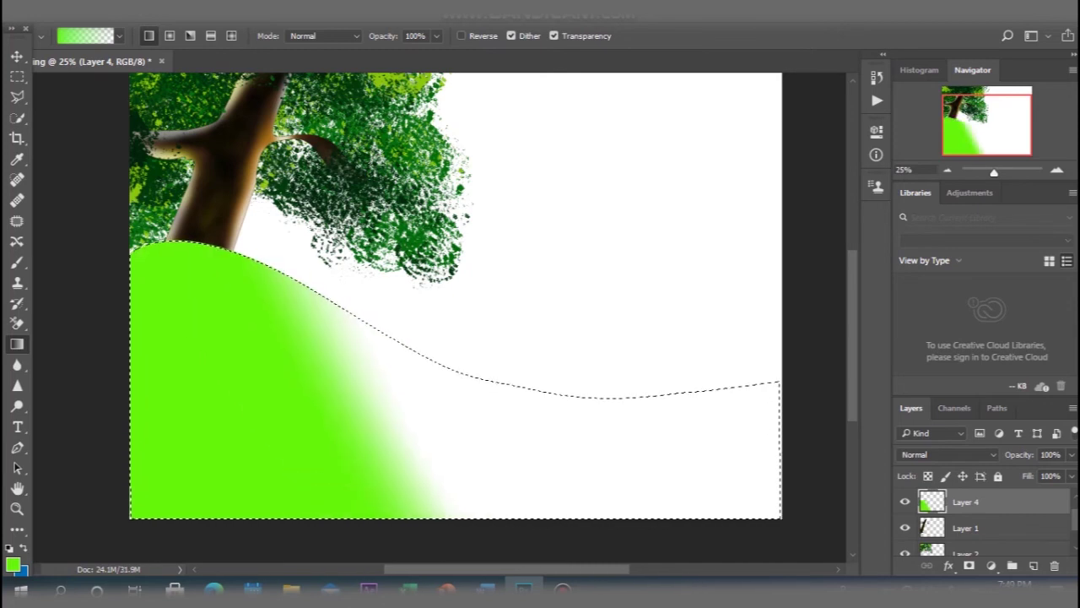
key(ctrl+alt+z)
drag(234, 275, 203, 338)
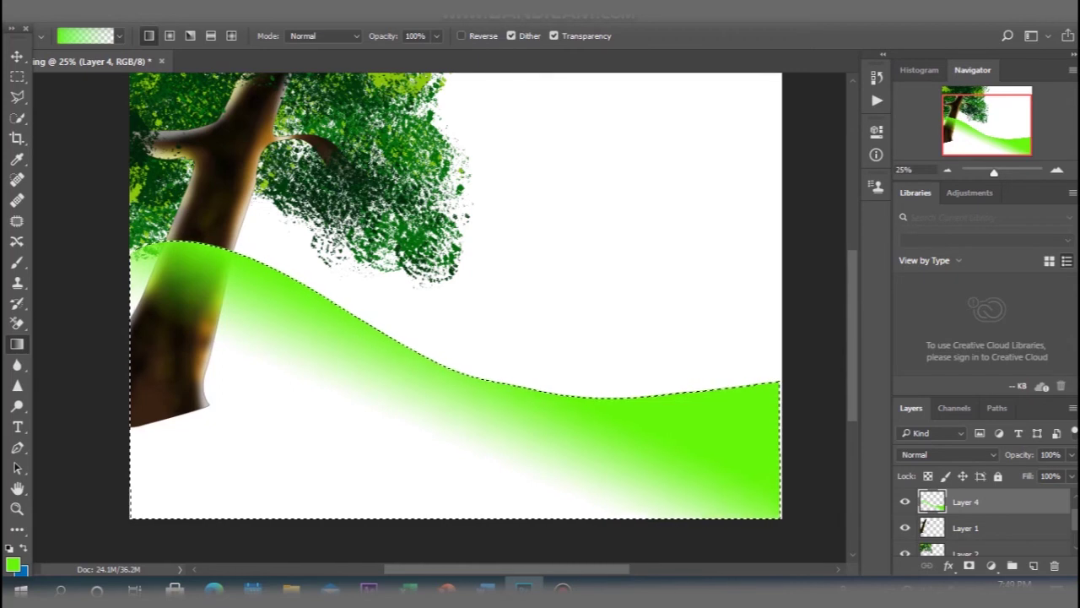
drag(260, 301, 221, 348)
key(ctrl+d)
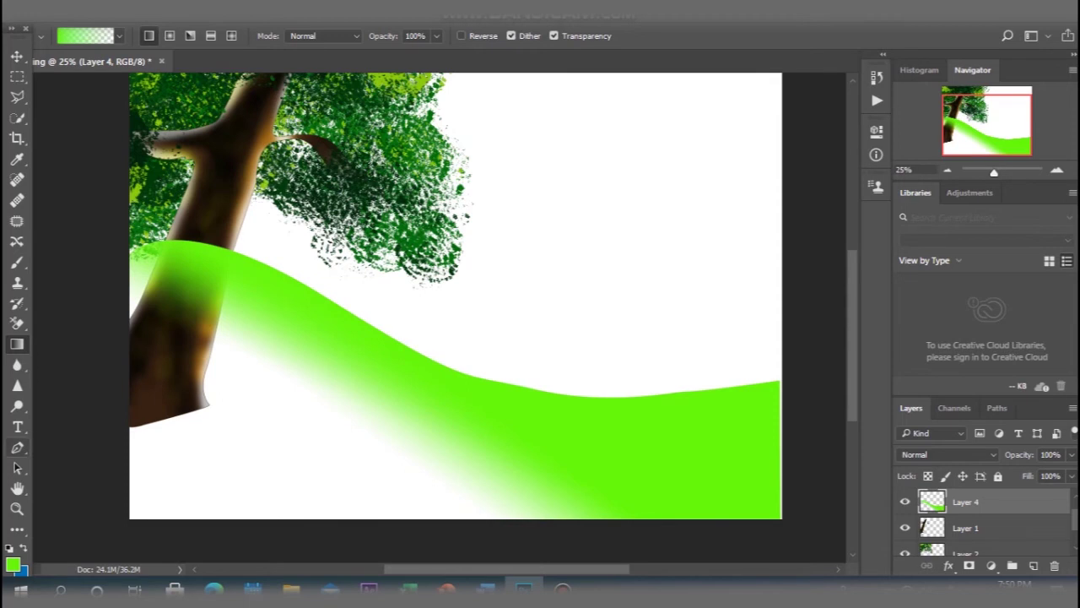
Choose the Soft Round brush and dab soft green at the canvas's bottom-left.
click(17, 261)
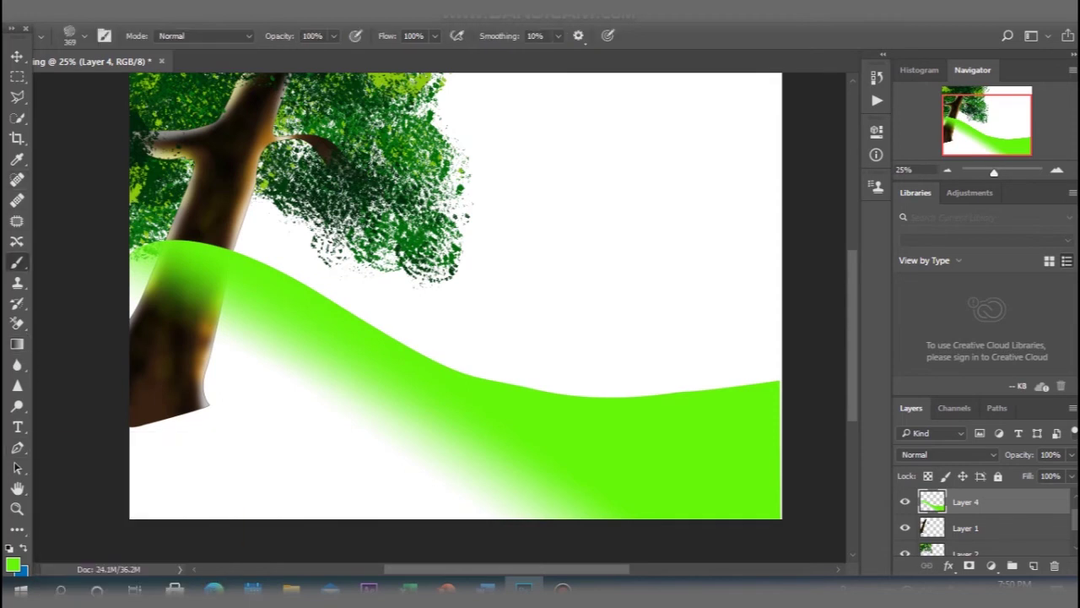
click(83, 36)
scroll(113, 228, up, 10)
click(113, 218)
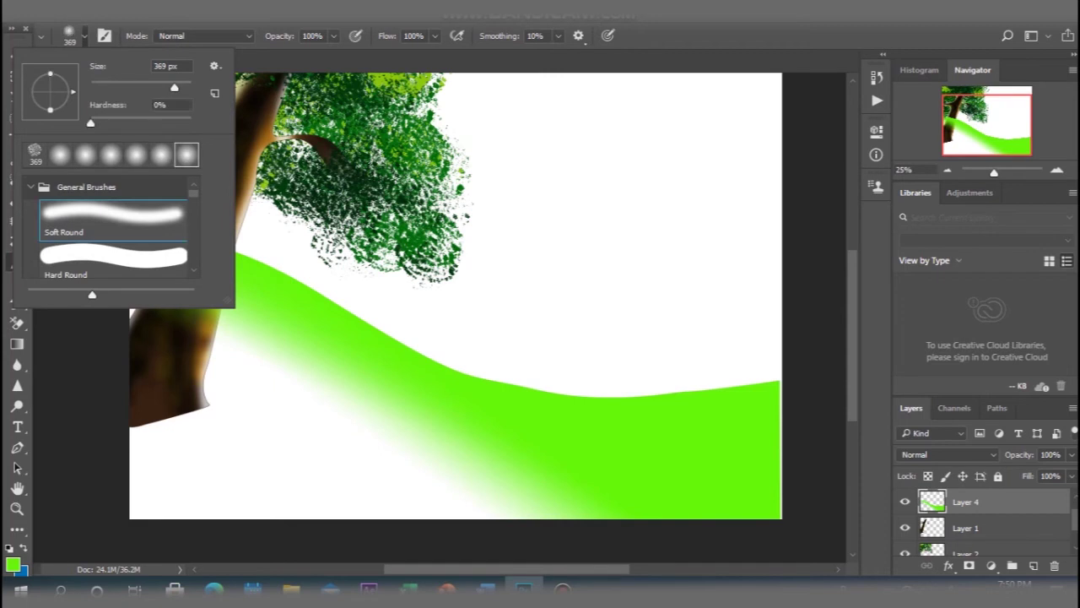
click(145, 500)
drag(146, 500, 159, 501)
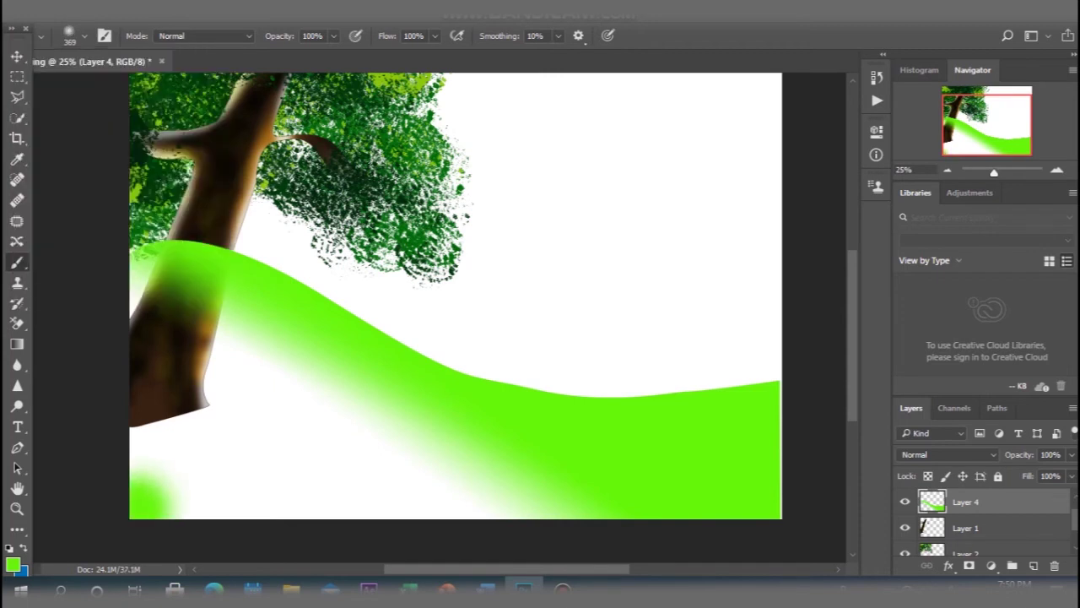
Pick darker green 08a80a and shade the lower-left hill and up its slope.
click(13, 564)
click(535, 264)
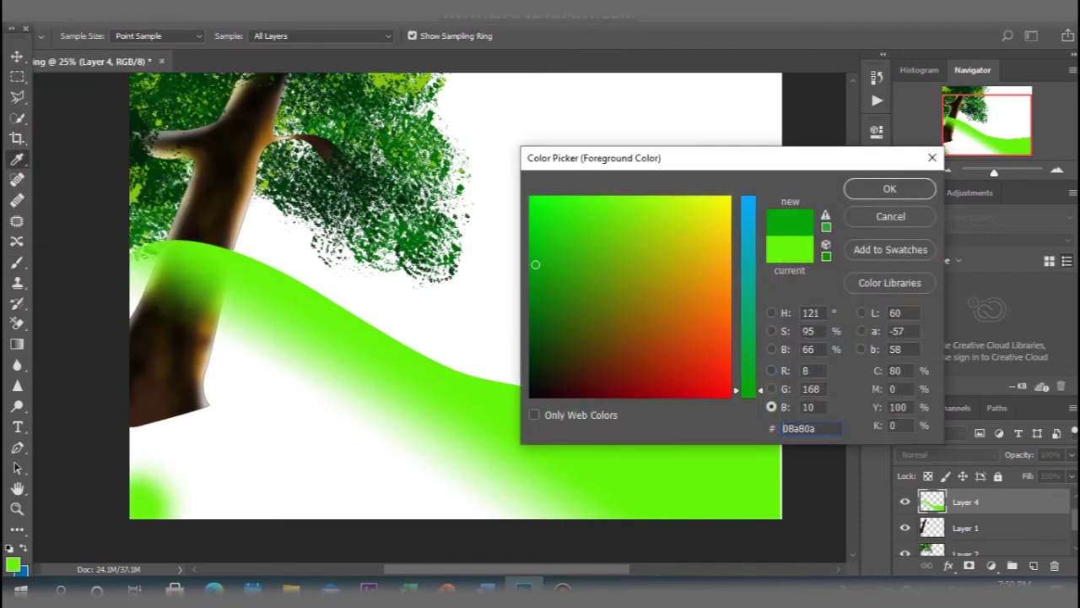
click(889, 188)
click(145, 483)
drag(146, 483, 299, 384)
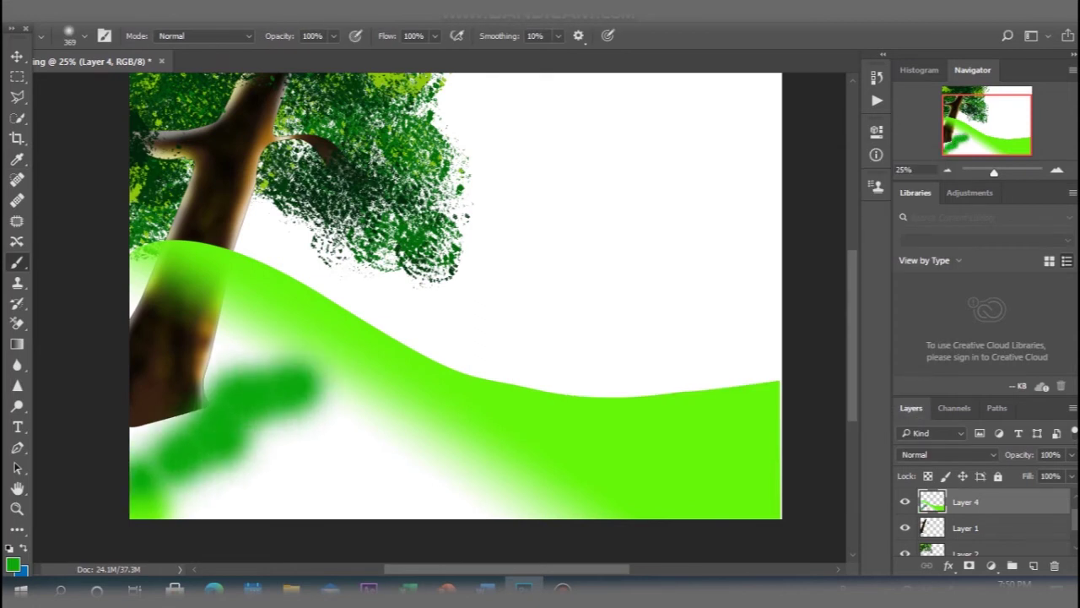
drag(156, 497, 270, 460)
mouse_move(244, 498)
mouse_down()
mouse_move(312, 426)
mouse_move(375, 405)
mouse_move(317, 358)
mouse_up()
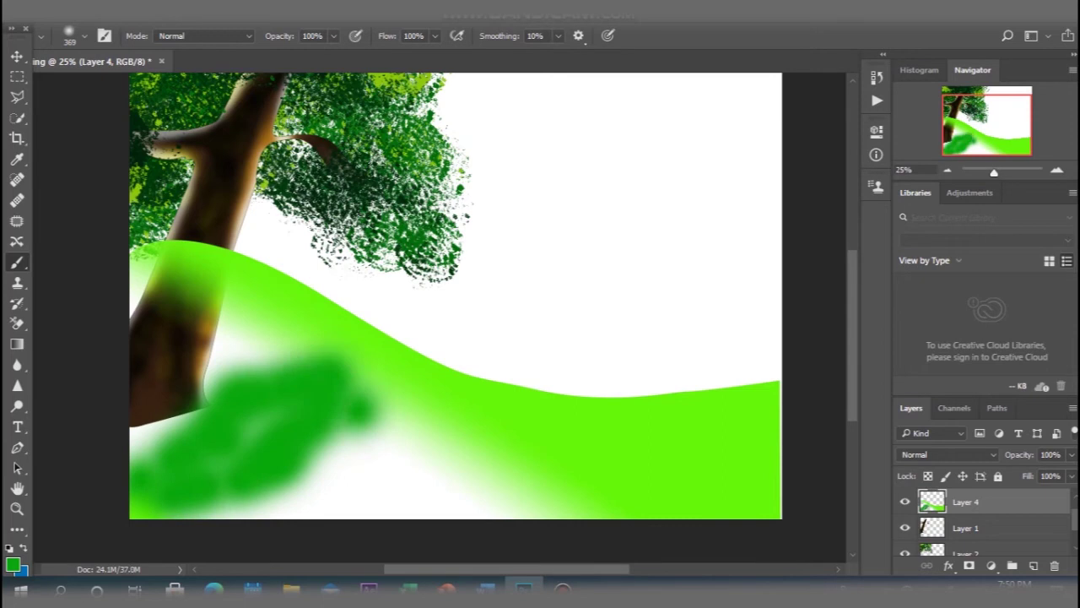
drag(346, 426, 409, 363)
drag(379, 431, 431, 372)
drag(350, 363, 434, 392)
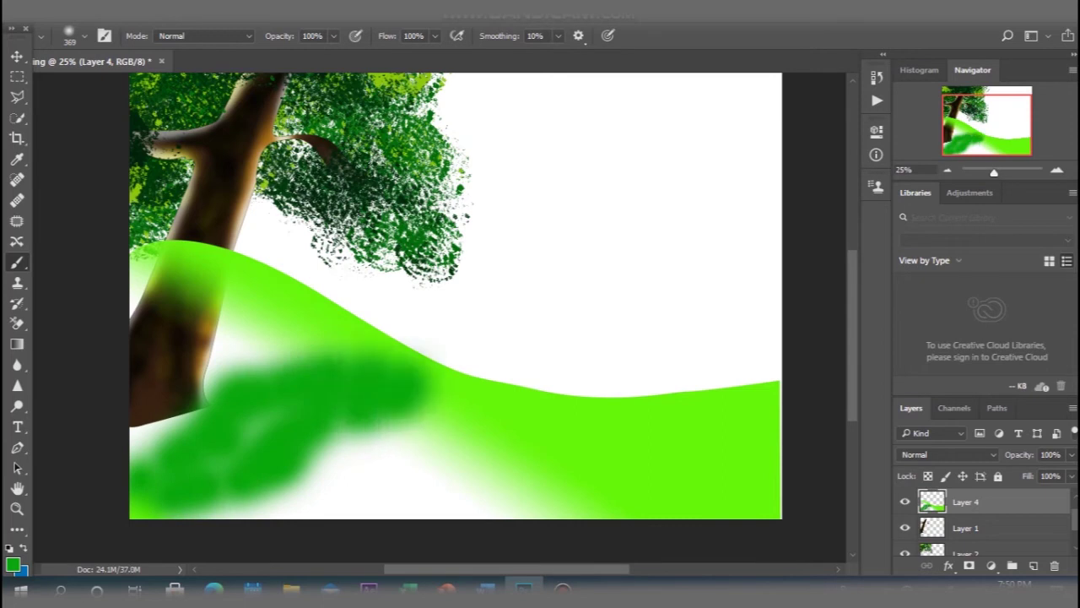
Lower brush opacity to about 47% and spread fainter shading across the hill and trunk base.
click(333, 35)
drag(332, 56, 301, 56)
drag(418, 401, 527, 392)
mouse_move(439, 435)
mouse_down()
mouse_move(511, 443)
mouse_move(354, 456)
mouse_move(253, 498)
mouse_up()
mouse_move(338, 447)
mouse_down()
mouse_move(251, 438)
mouse_move(226, 463)
mouse_up()
mouse_move(142, 503)
mouse_down()
mouse_move(178, 415)
mouse_move(147, 447)
mouse_move(165, 426)
mouse_move(262, 355)
mouse_move(330, 341)
mouse_move(253, 422)
mouse_up()
Paint an adjusted green over the lower trunk and left edge, then move Layer 4 below Layer 1.
click(12, 564)
click(568, 309)
click(889, 187)
mouse_move(279, 363)
mouse_down()
mouse_move(219, 312)
mouse_move(203, 371)
mouse_move(173, 376)
mouse_up()
mouse_move(227, 333)
mouse_down()
mouse_move(144, 401)
mouse_move(156, 321)
mouse_move(135, 253)
mouse_up()
drag(135, 334, 139, 367)
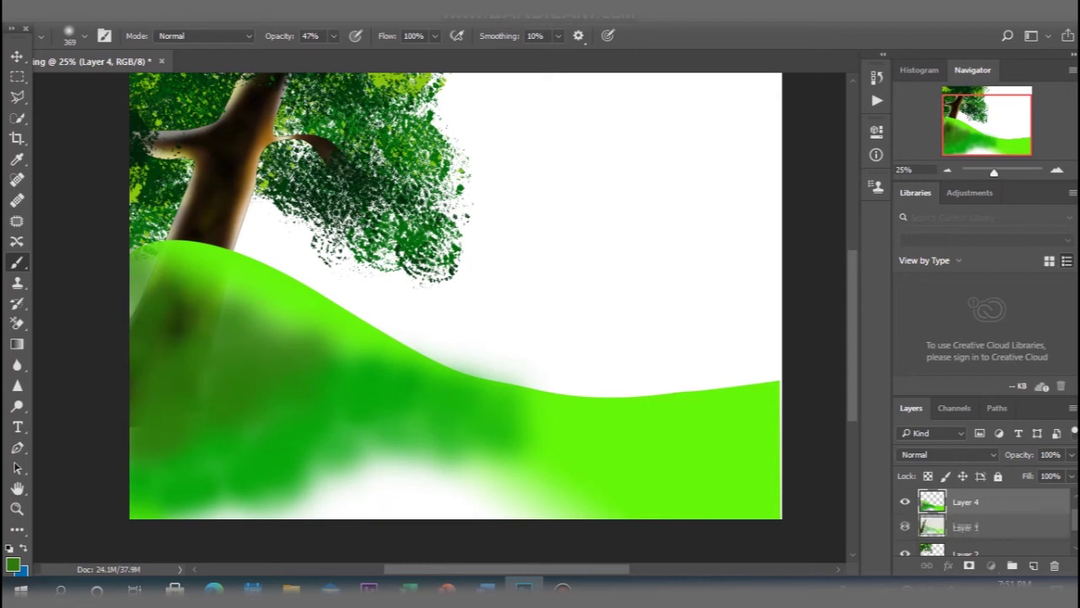
drag(966, 502, 966, 540)
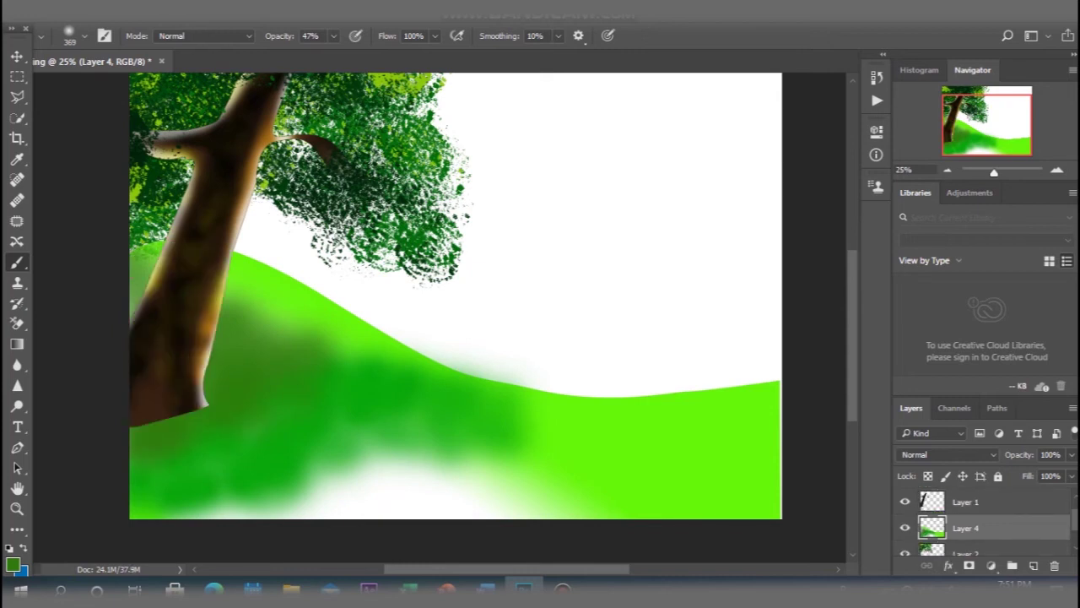
On new Layer 5, paint very dark olive shadows at the trunk base and lower-left ground.
click(13, 565)
click(561, 356)
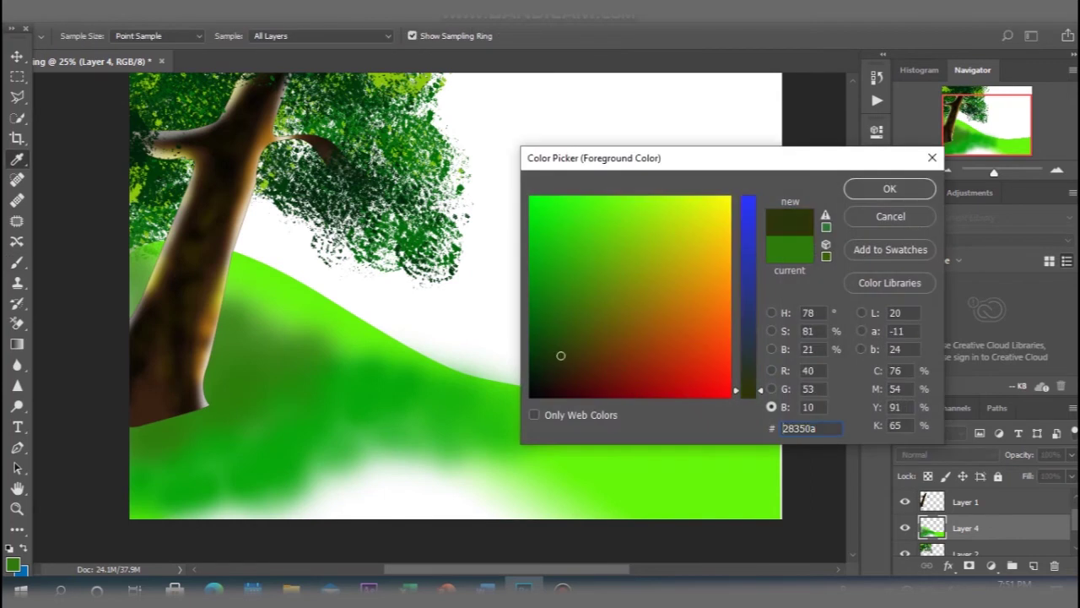
key(Return)
click(1033, 565)
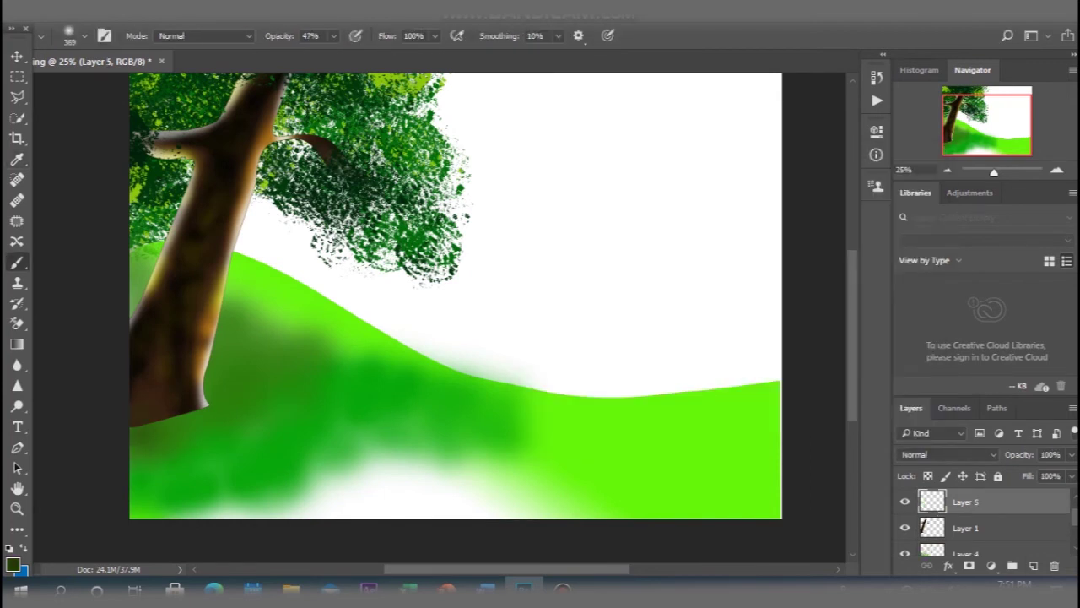
drag(165, 427, 244, 413)
mouse_move(203, 380)
mouse_down()
mouse_move(257, 405)
mouse_move(317, 409)
mouse_move(236, 375)
mouse_move(291, 359)
mouse_up()
drag(238, 442, 328, 500)
drag(233, 462, 177, 513)
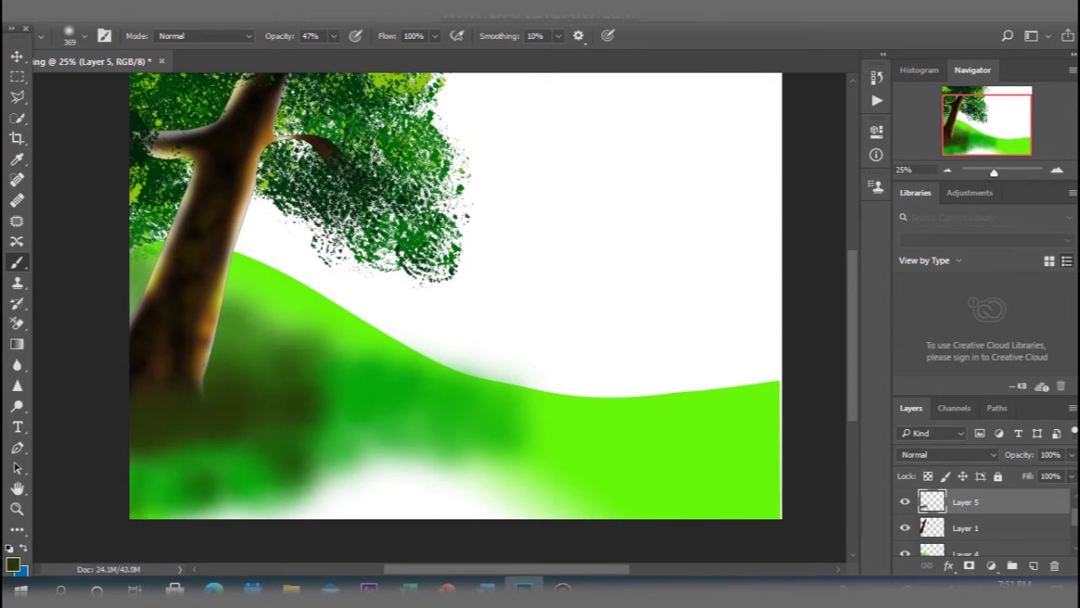
drag(160, 478, 133, 515)
drag(266, 299, 287, 312)
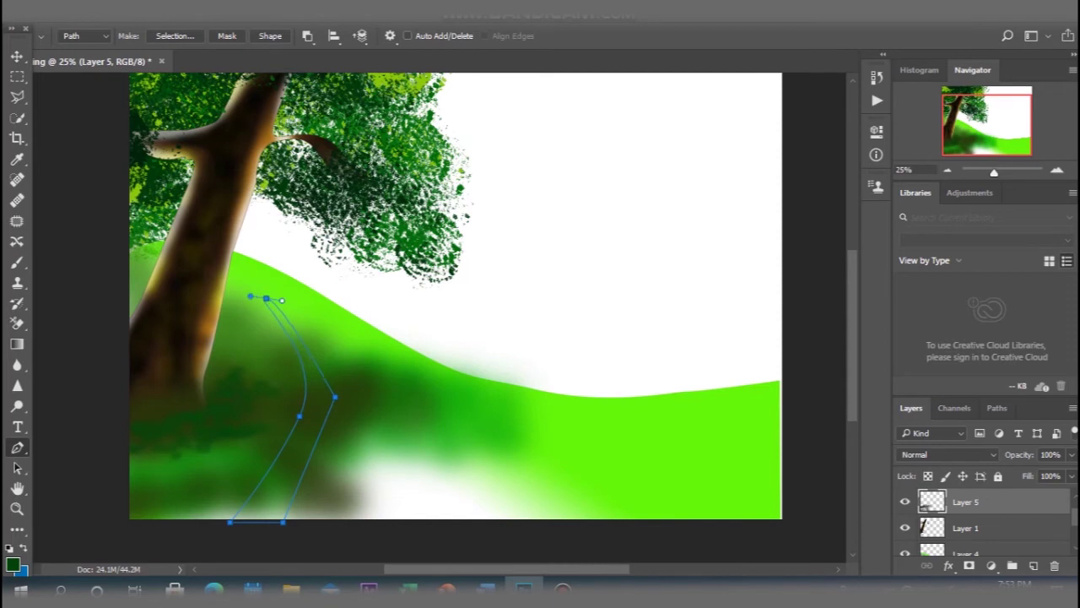
Curve the blade path to a sharp tip and make it a selection with 1 px feather.
drag(335, 397, 339, 472)
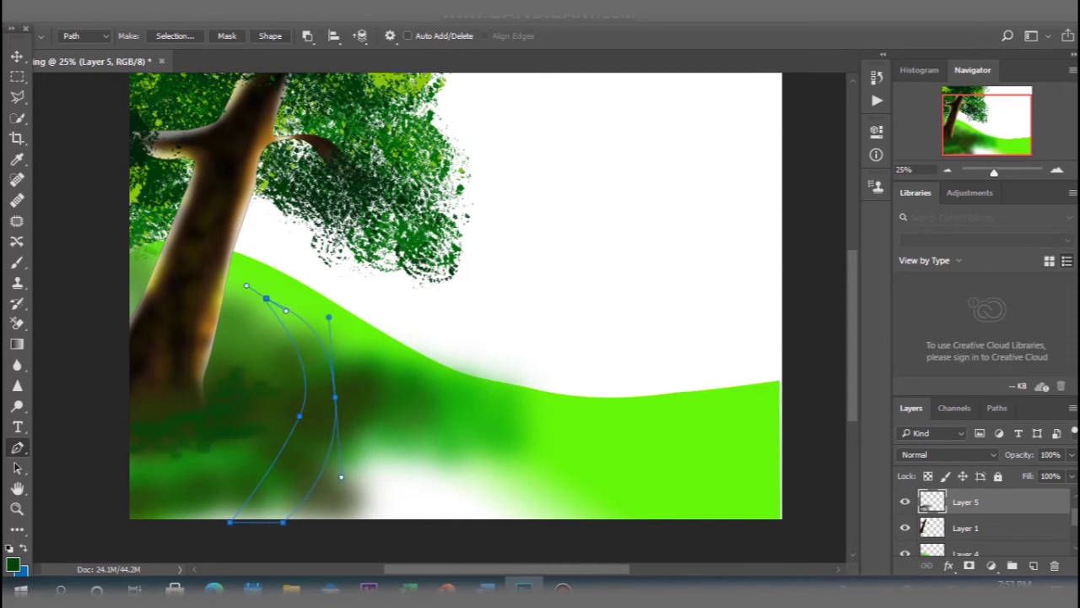
alt+click(266, 299)
right_click(297, 418)
click(363, 127)
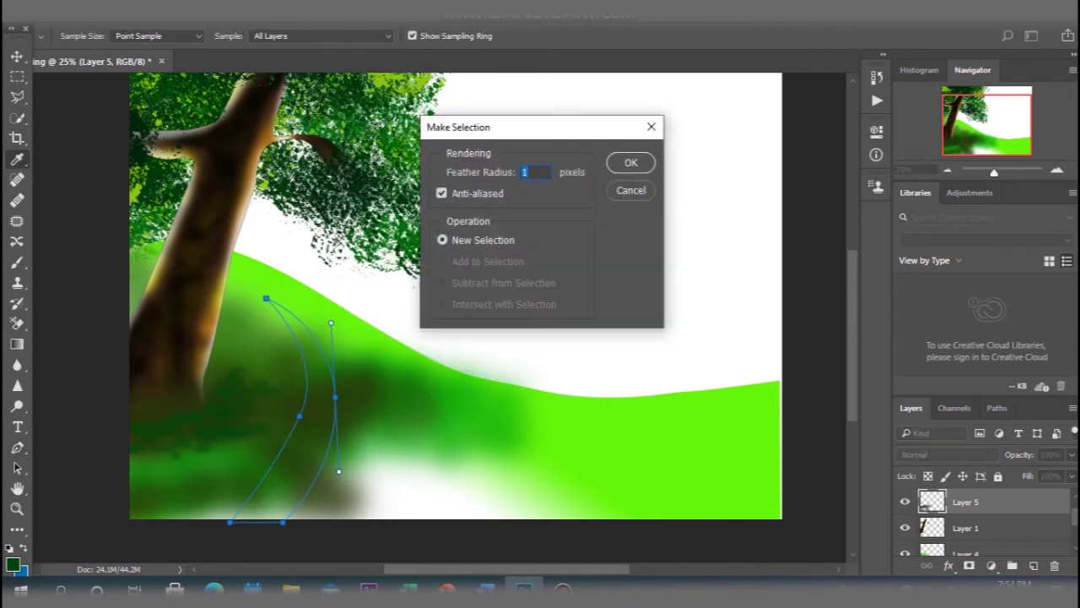
text(1)
key(Return)
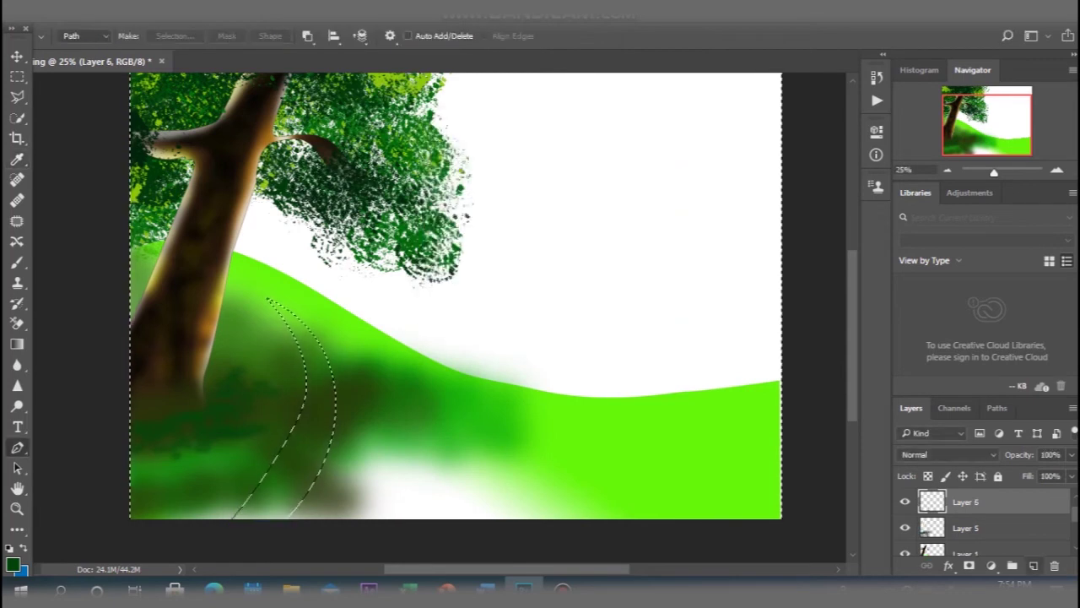
Fill the blade selection with a dark green gradient, then pick a lighter green foreground.
key(g)
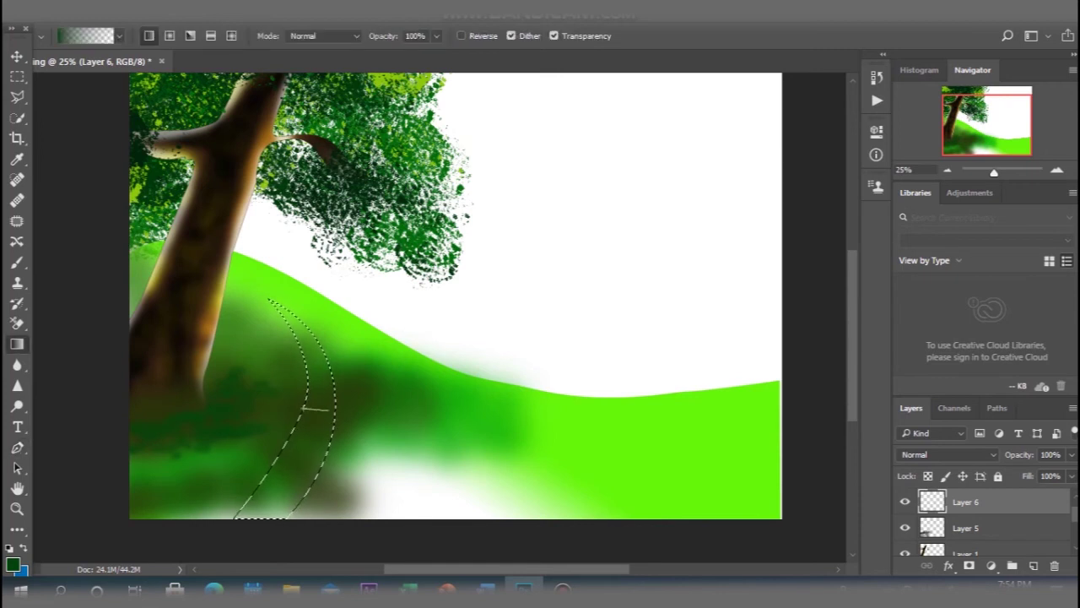
drag(327, 410, 303, 408)
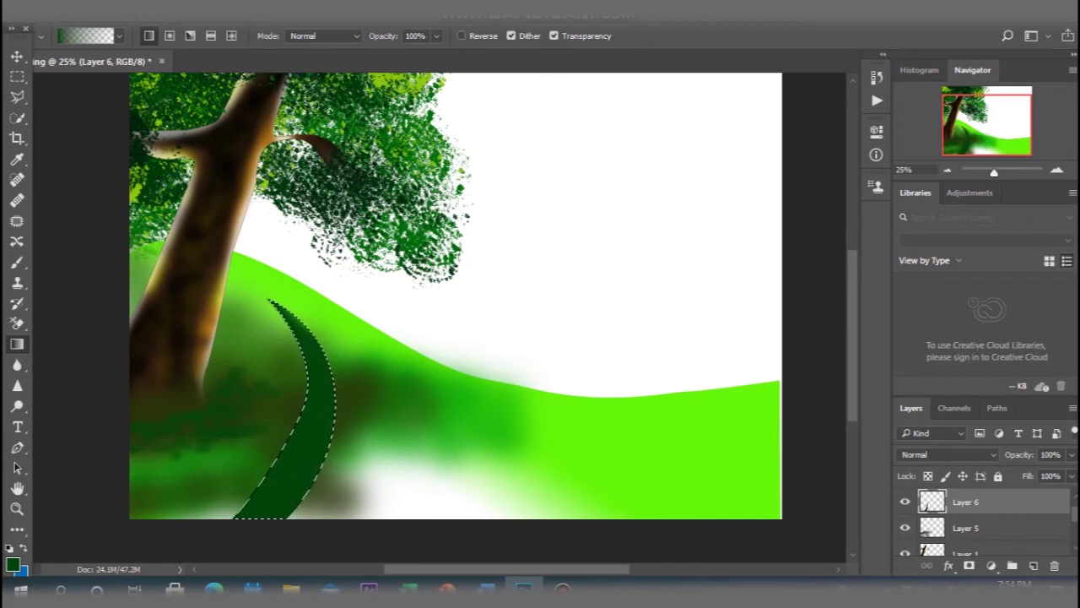
click(12, 563)
click(595, 287)
Confirm the lighter green, set the brush to 67 px, and undo a test stroke.
click(886, 191)
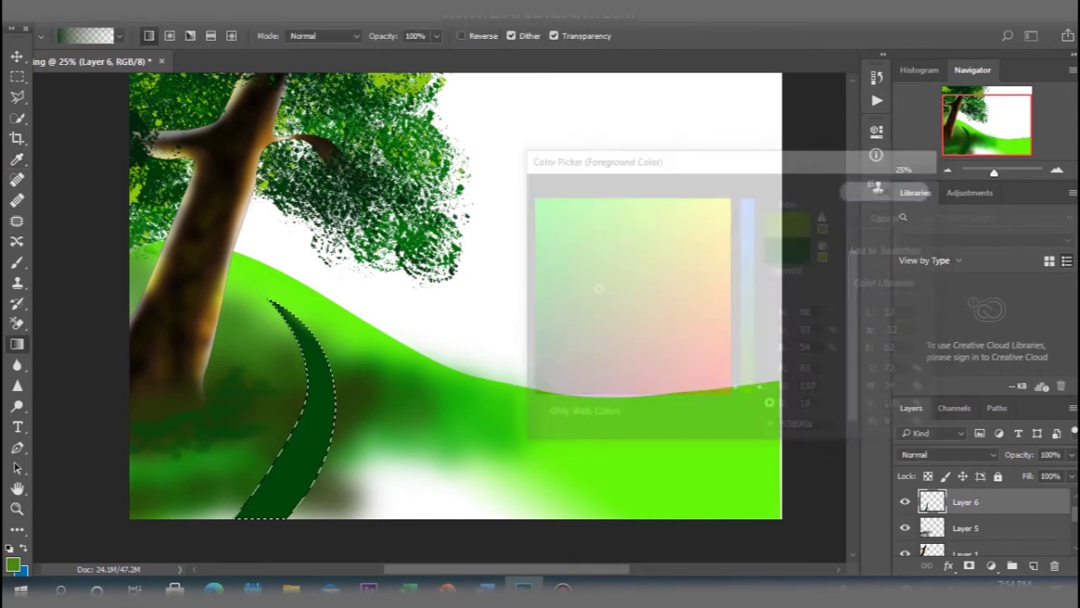
click(17, 262)
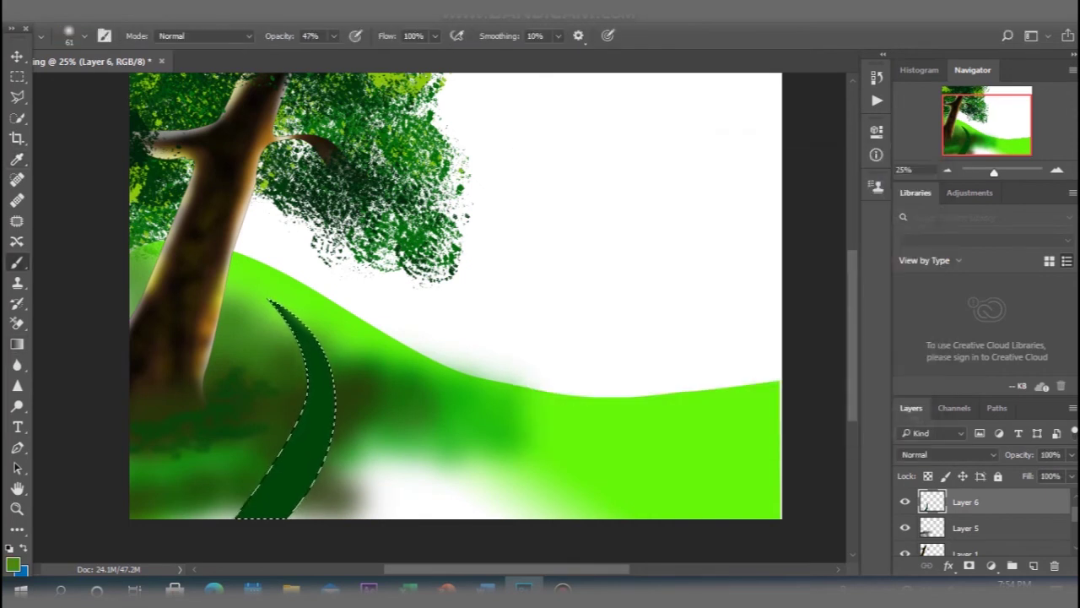
click(84, 36)
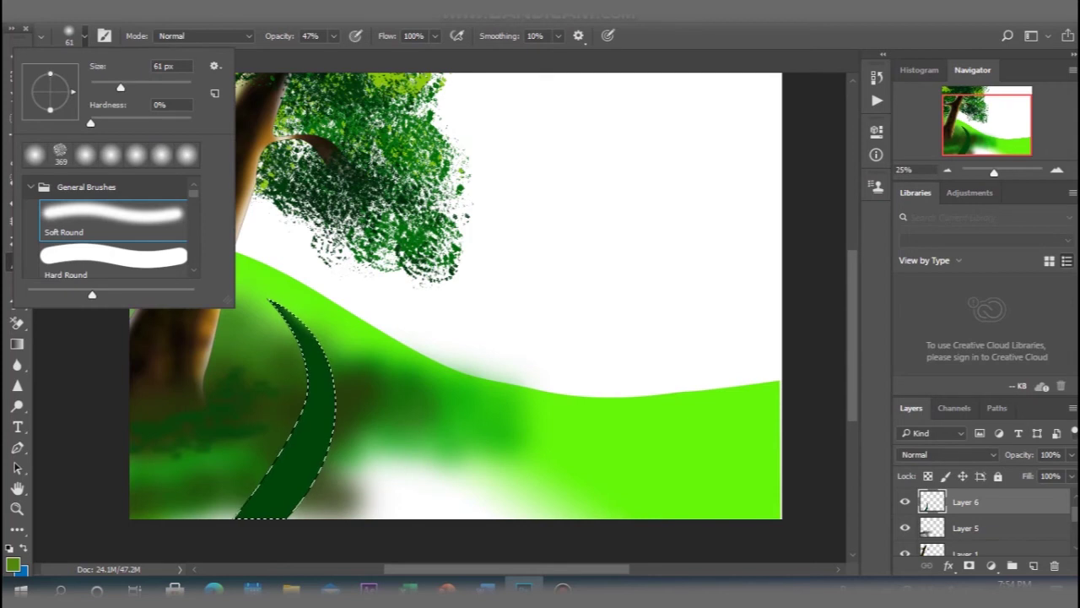
drag(120, 87, 125, 87)
key(Return)
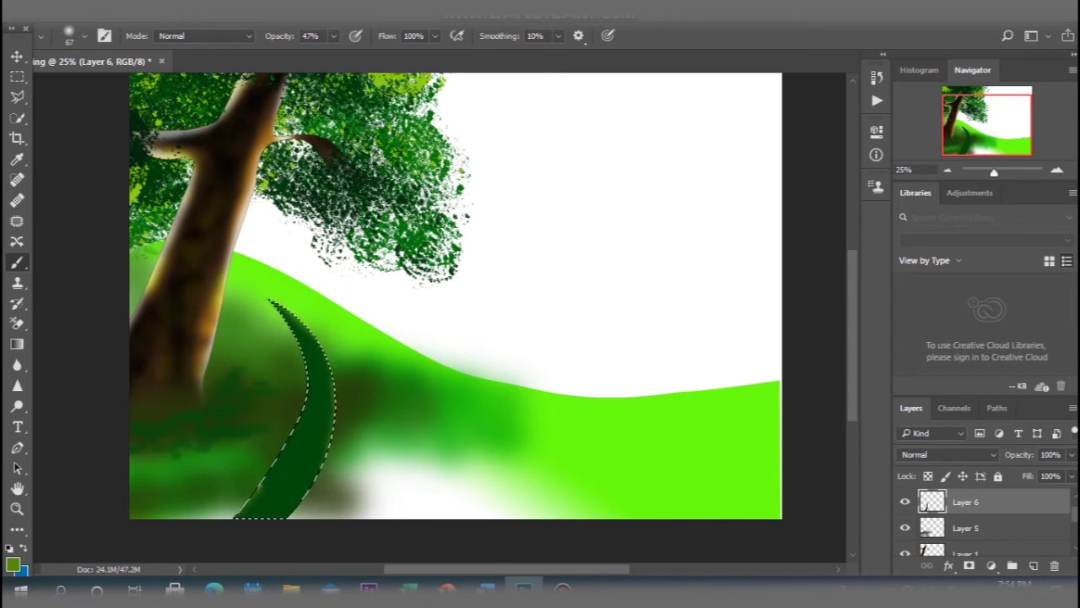
drag(301, 432, 288, 452)
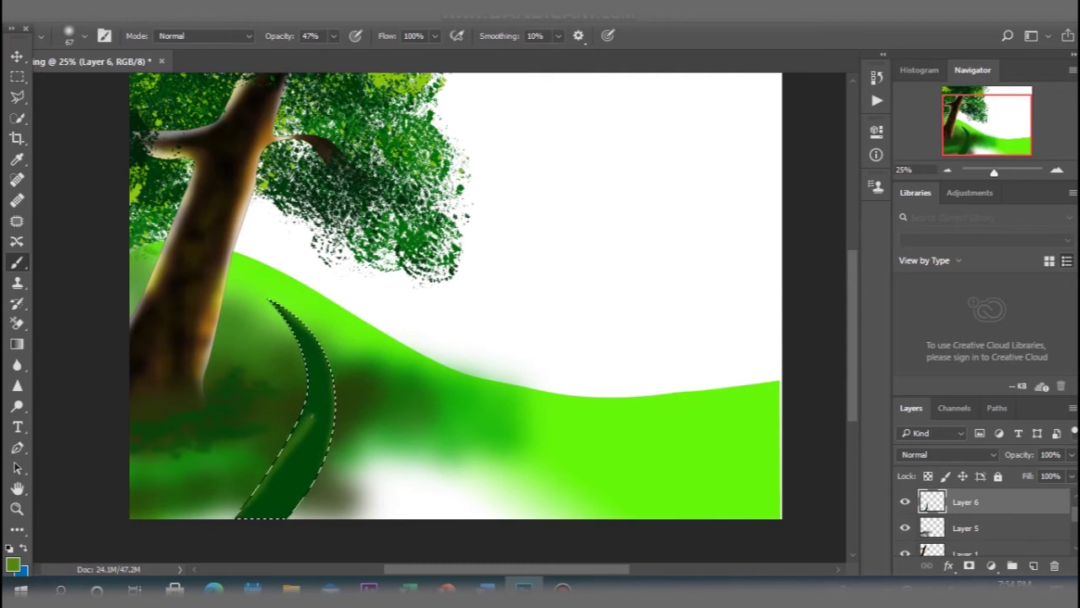
key(ctrl+z)
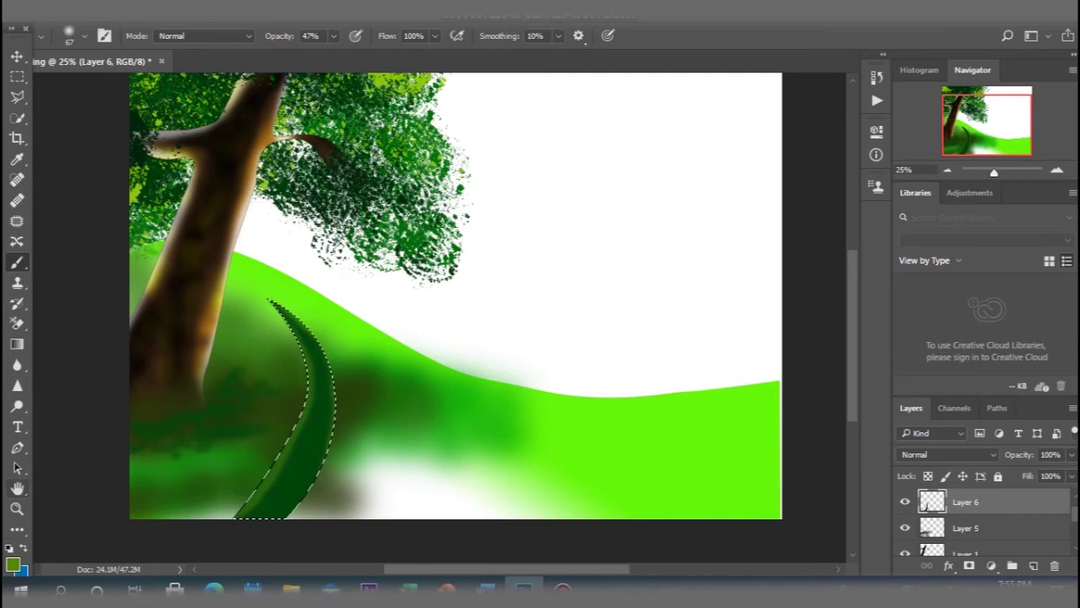
Start a curved Pen path down the middle of the blade.
click(17, 447)
click(315, 363)
drag(307, 433, 301, 443)
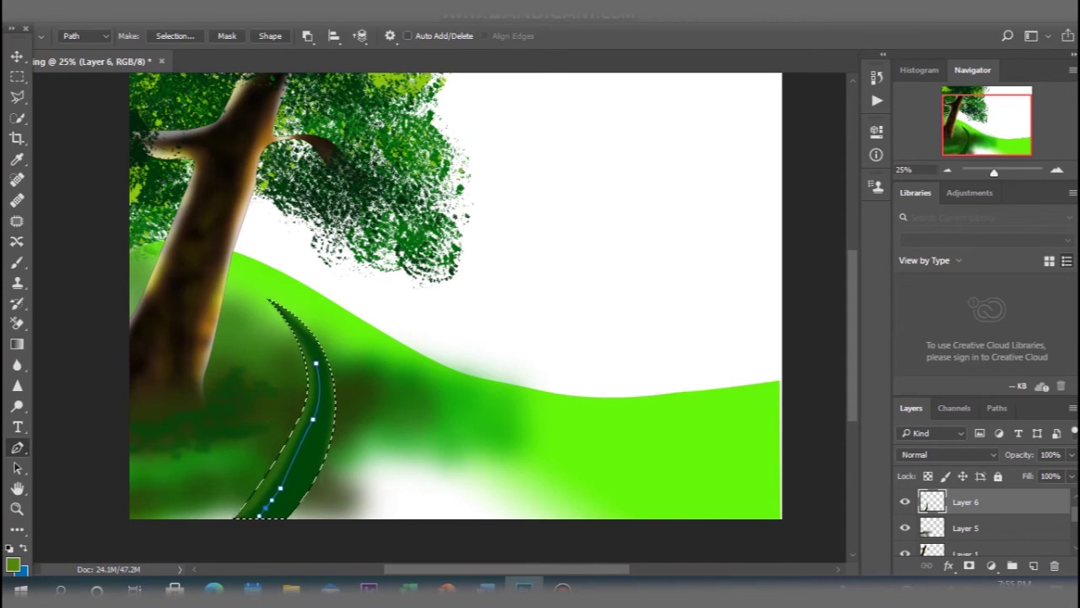
Finish the centre path, turn it into a selection, and invert it.
drag(324, 419, 321, 448)
right_click(316, 340)
click(386, 287)
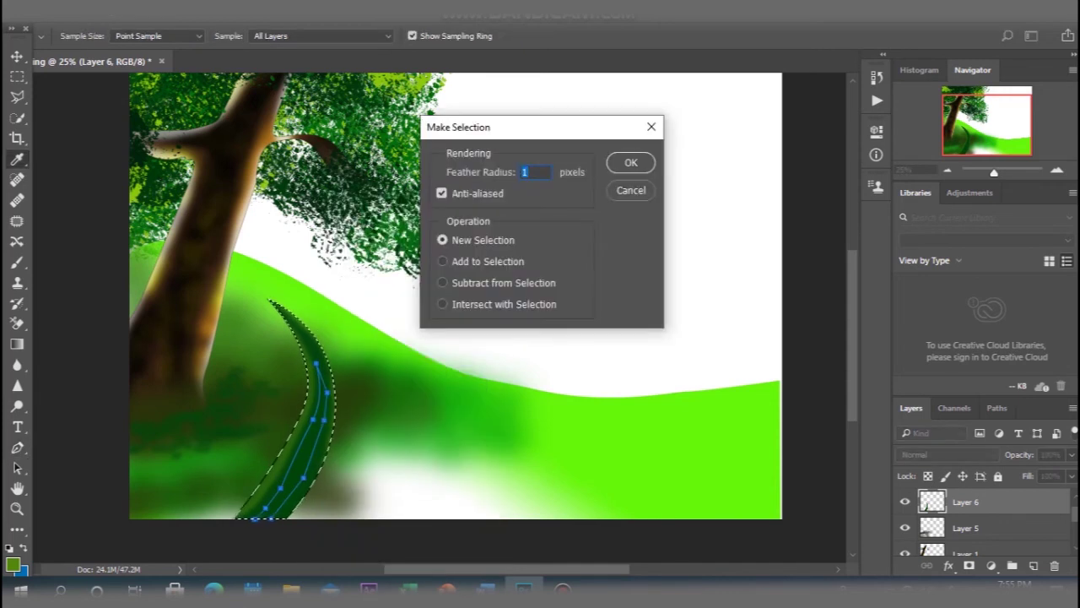
click(631, 162)
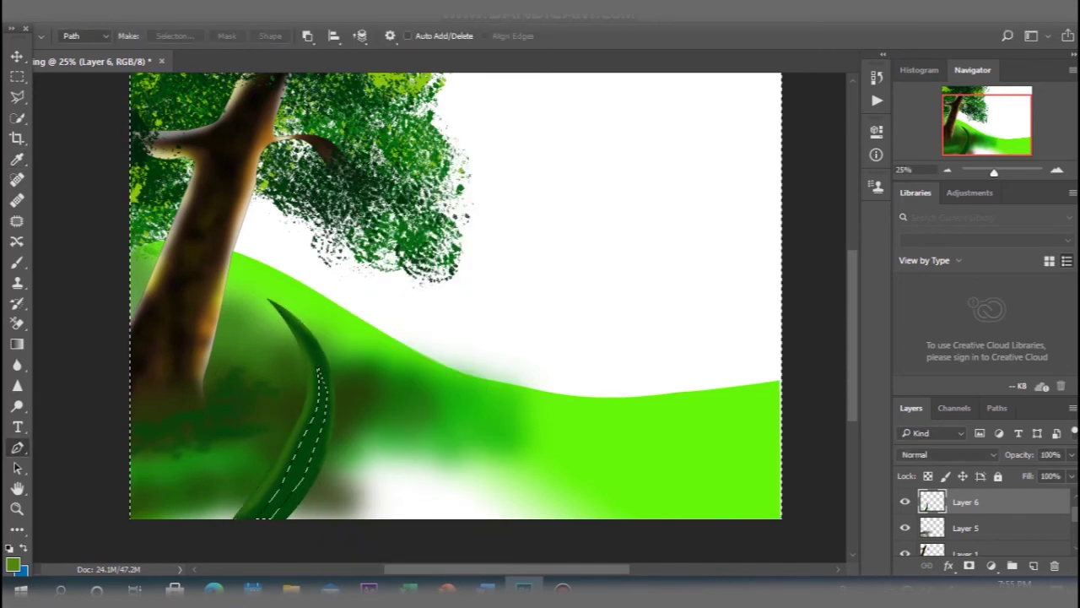
key(ctrl+shift+i)
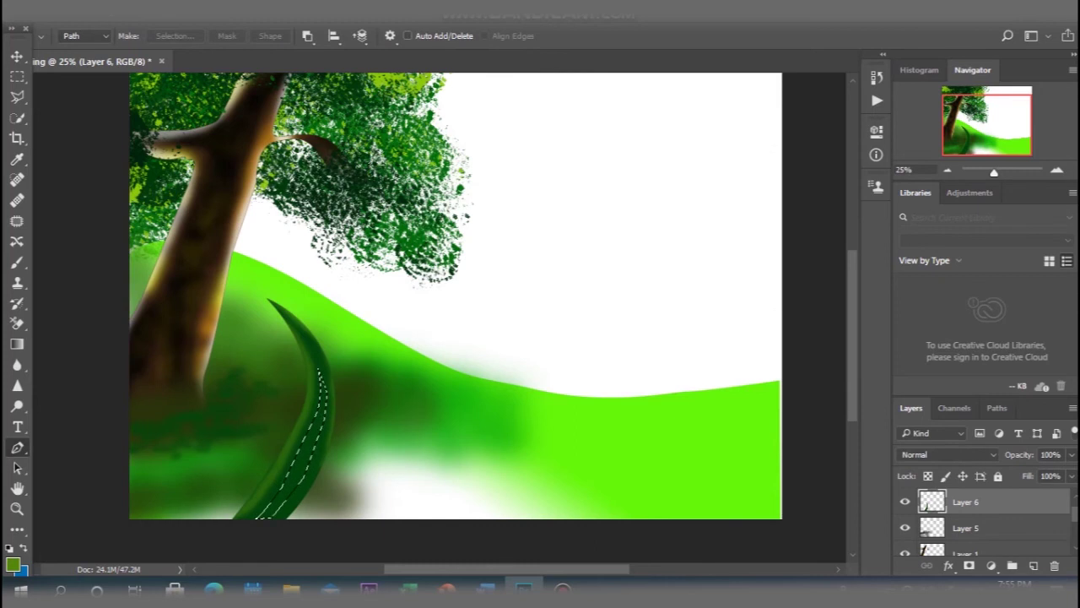
Set the foreground to green #029f0a, then to bright green #72f80a, with the brush ready.
key(i)
click(13, 564)
text(029f0a)
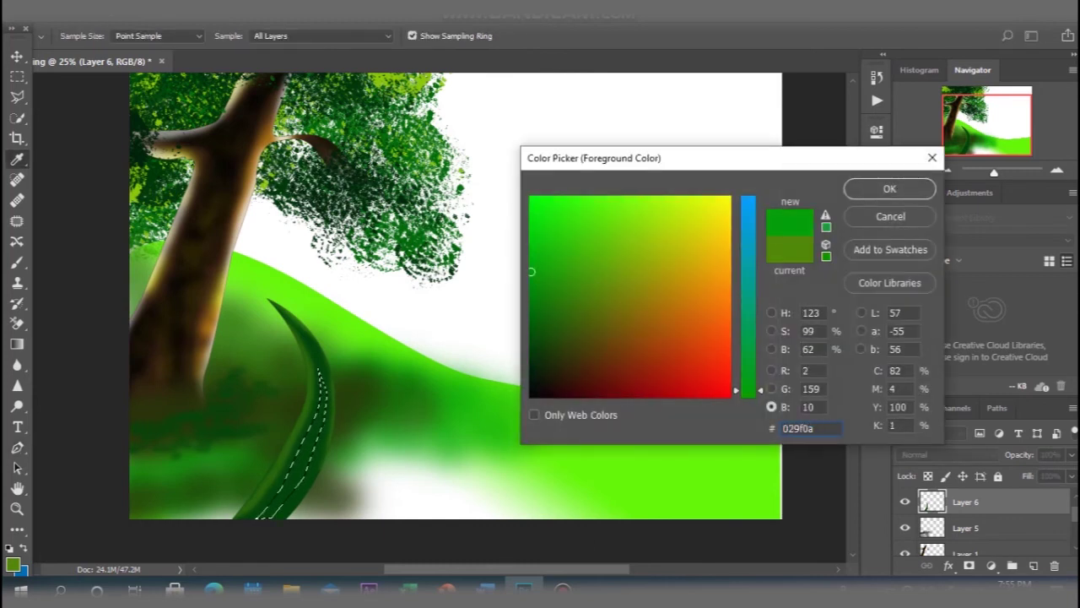
click(890, 188)
click(17, 262)
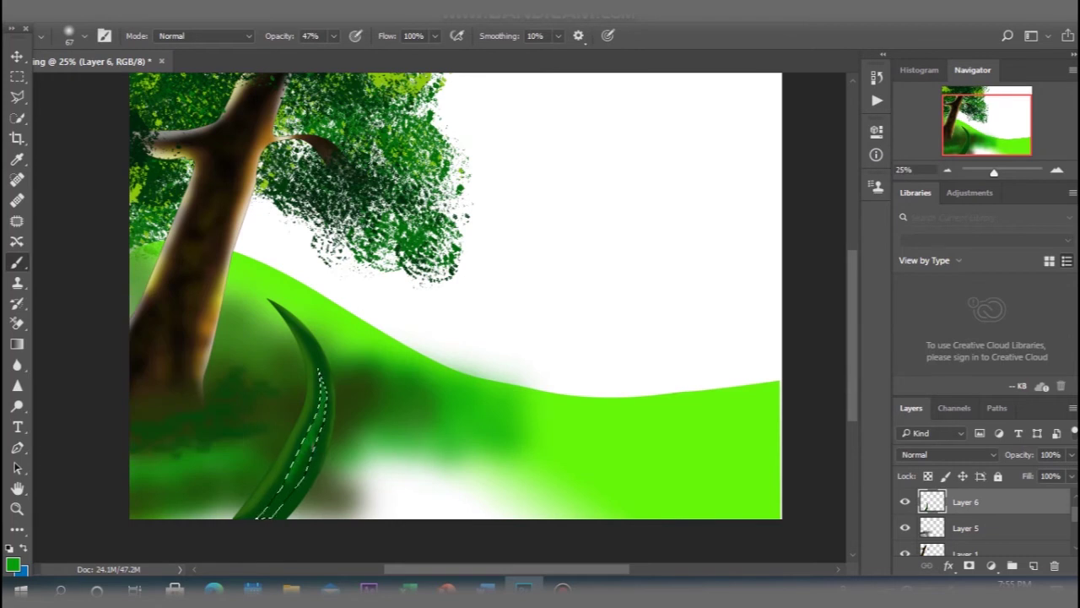
key(i)
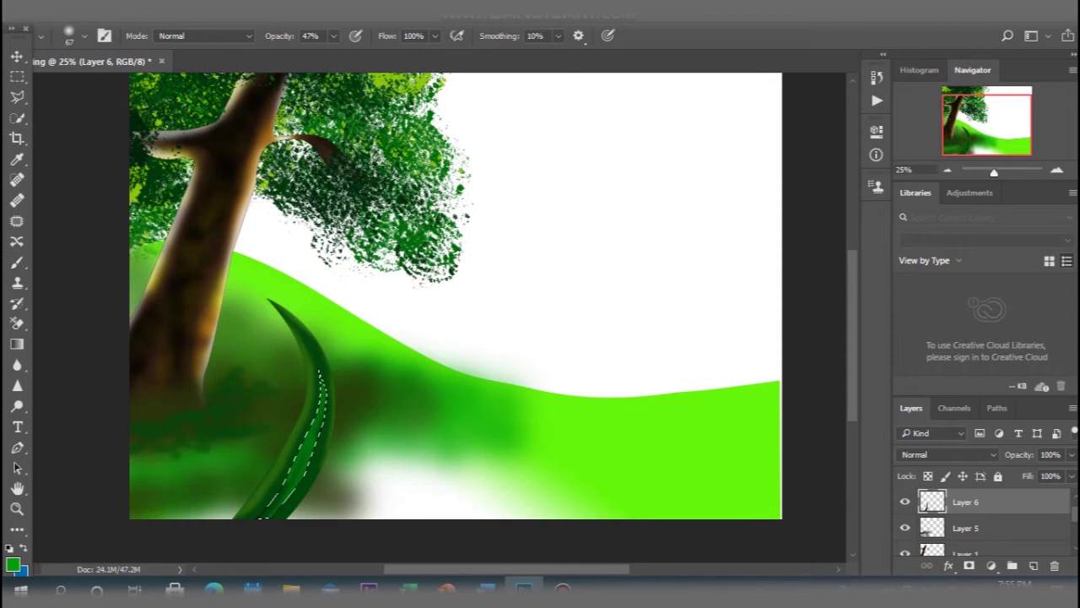
click(13, 564)
text(72f80a)
key(Return)
key(b)
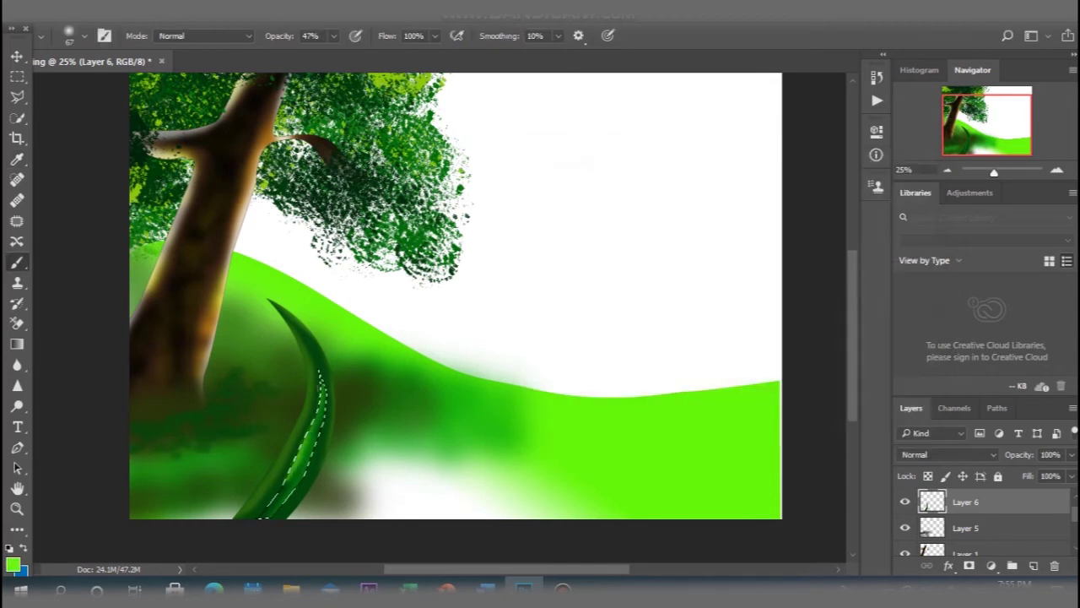
Highlight the blade's inner edge in bright green, then move and shrink it beside the trunk.
drag(324, 372, 308, 466)
click(17, 56)
mouse_move(331, 350)
mouse_down()
mouse_move(331, 331)
mouse_move(278, 338)
mouse_up()
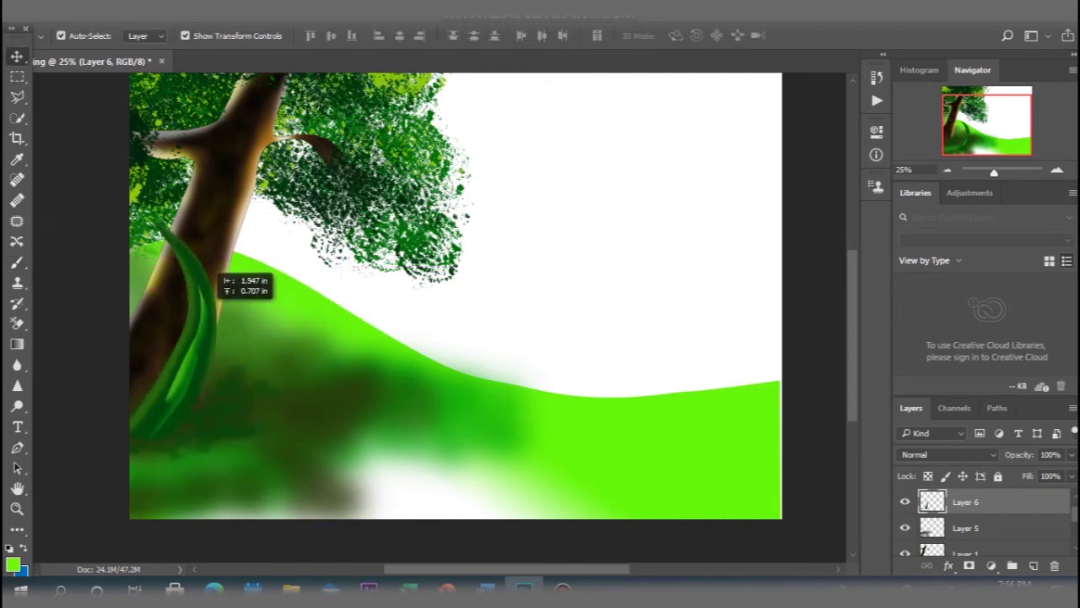
key(ctrl+t)
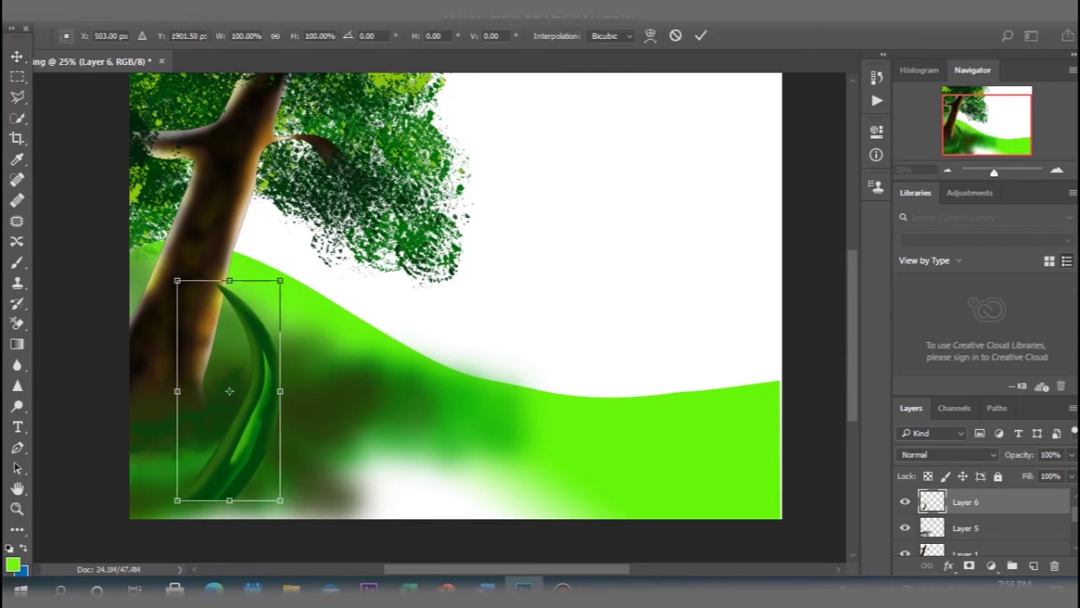
mouse_move(177, 280)
alt+shift+mouse_down()
mouse_move(215, 363)
mouse_move(142, 400)
alt+shift+mouse_up()
key(Return)
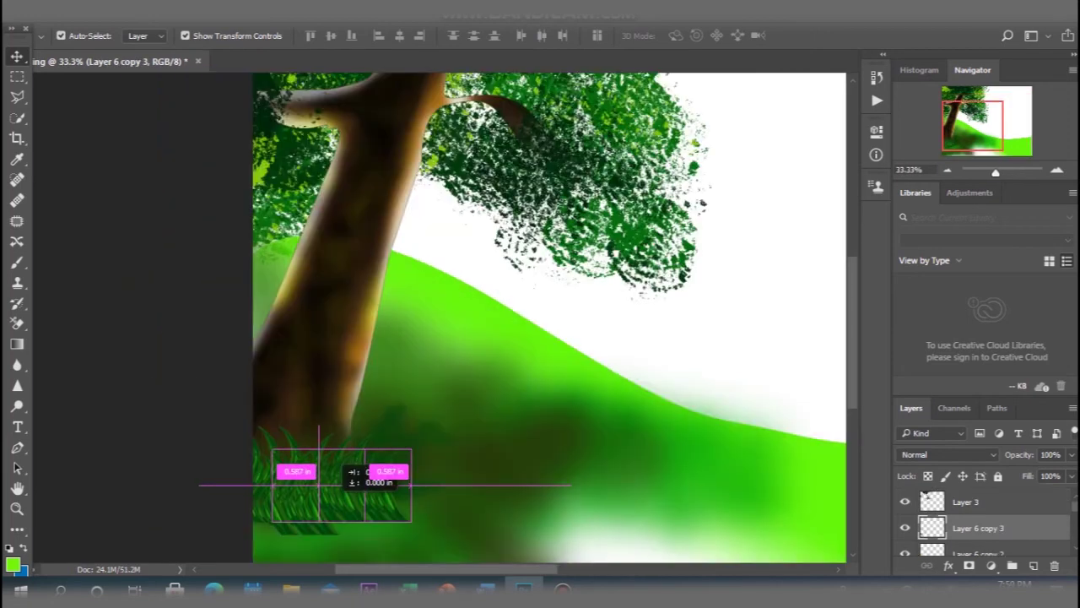
Place a grass copy near the trunk's base and shrink it to about 55%.
mouse_move(355, 475)
mouse_down()
mouse_move(365, 485)
mouse_move(395, 438)
mouse_move(401, 485)
mouse_up()
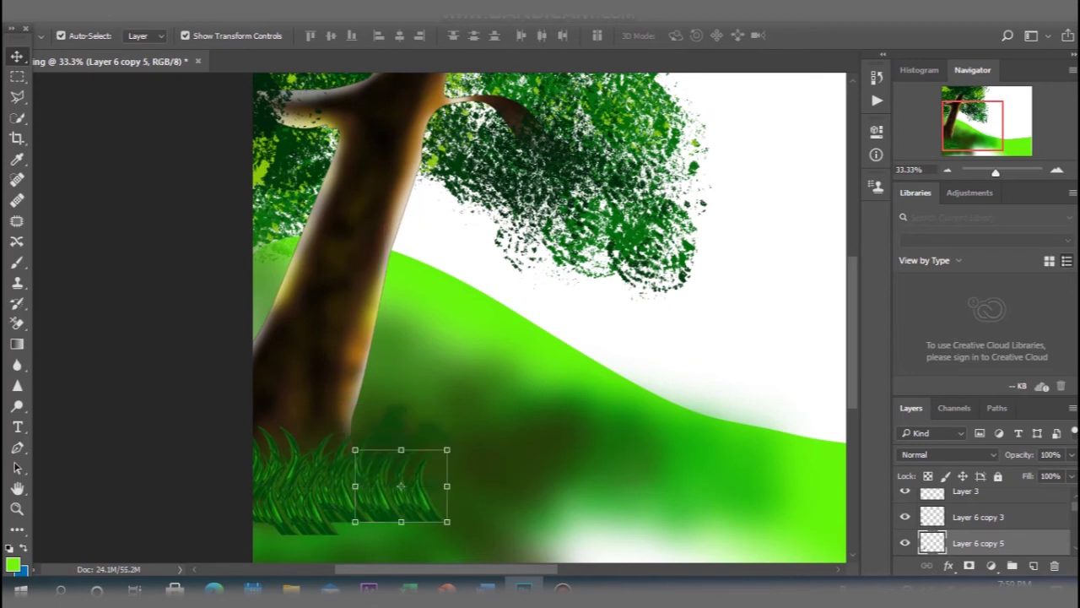
key(ctrl+t)
drag(354, 449, 373, 464)
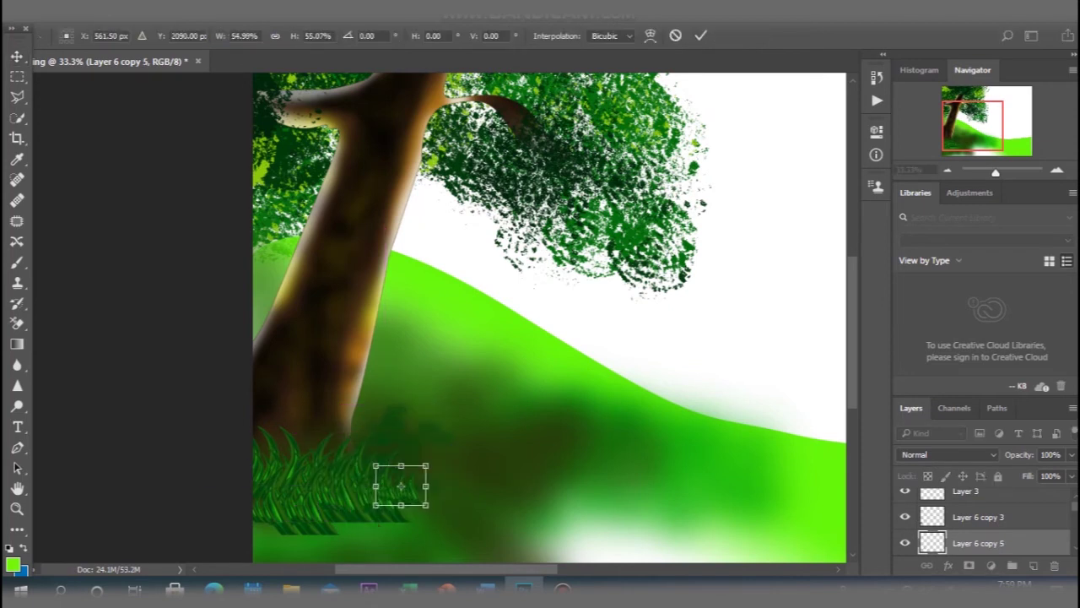
key(v)
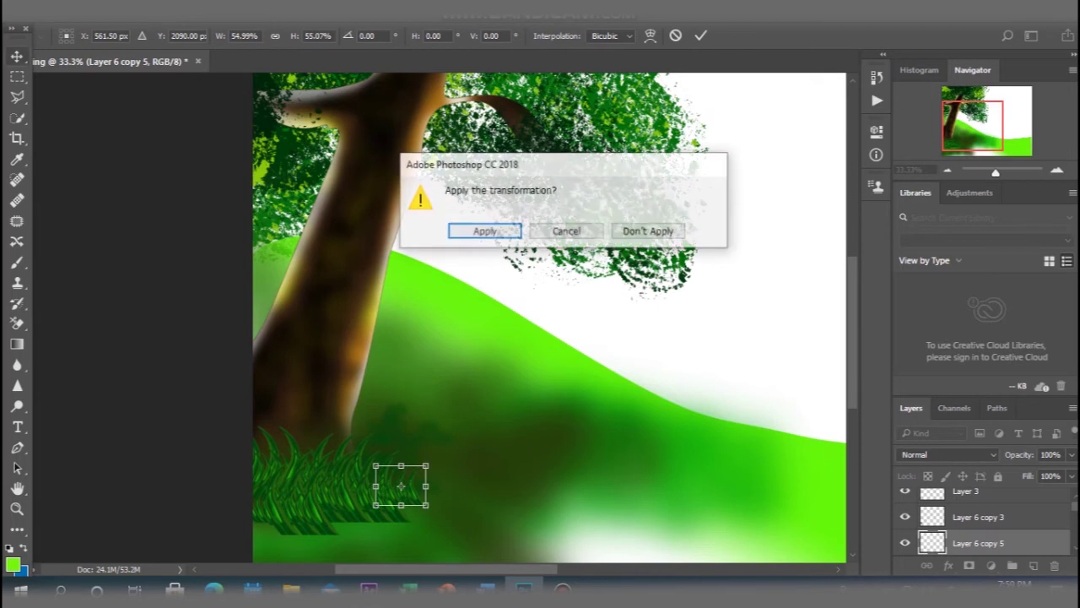
key(Return)
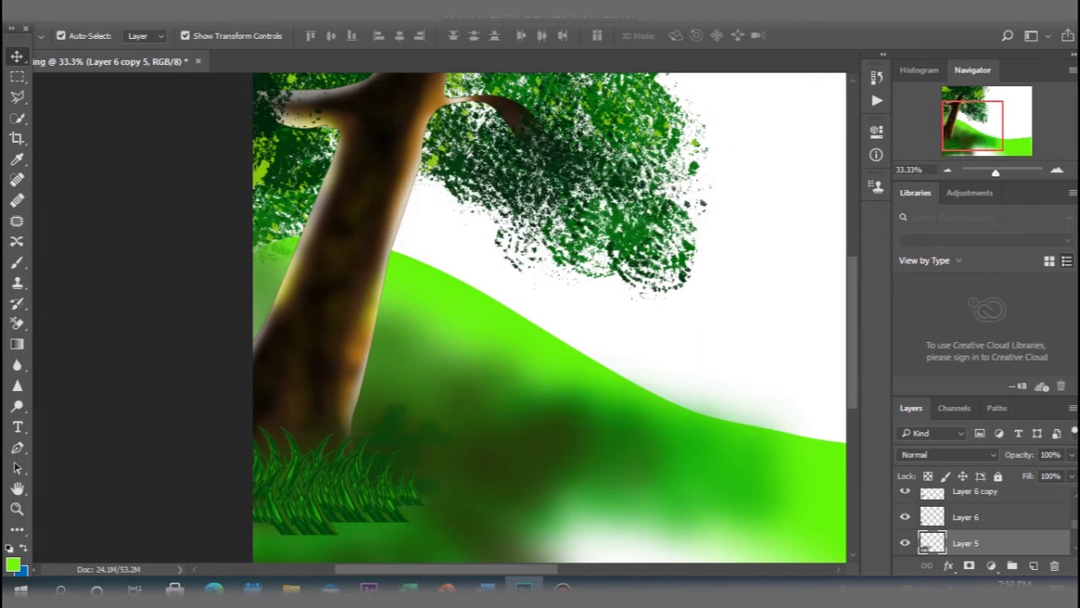
Move the small grass clump along the bottom edge and shrink a copy to about two thirds.
drag(482, 245, 455, 447)
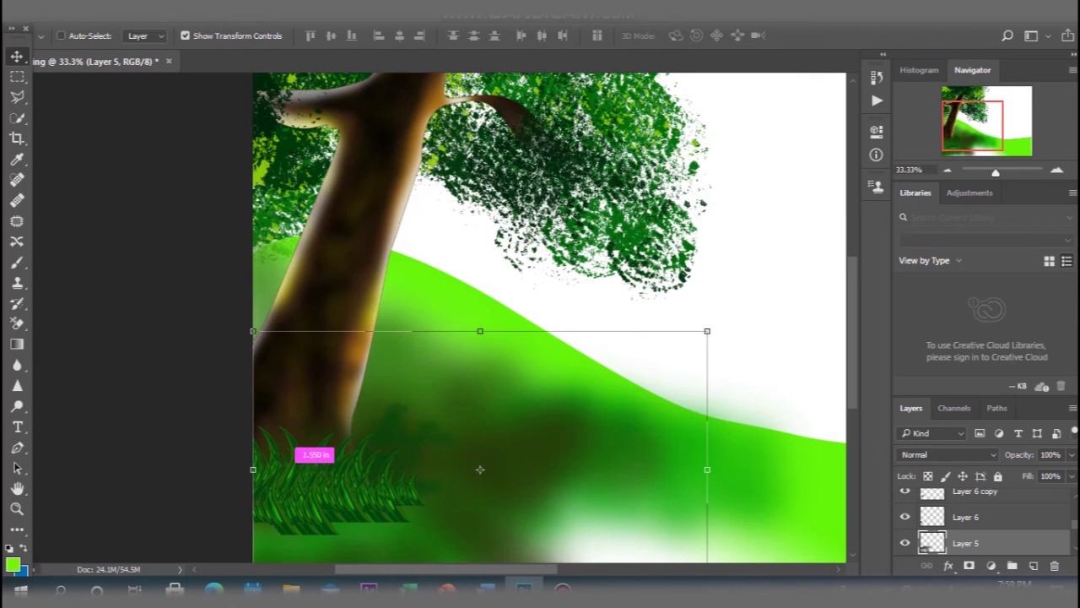
ctrl+click(401, 485)
mouse_move(401, 485)
mouse_down()
mouse_move(416, 446)
mouse_move(467, 514)
mouse_up()
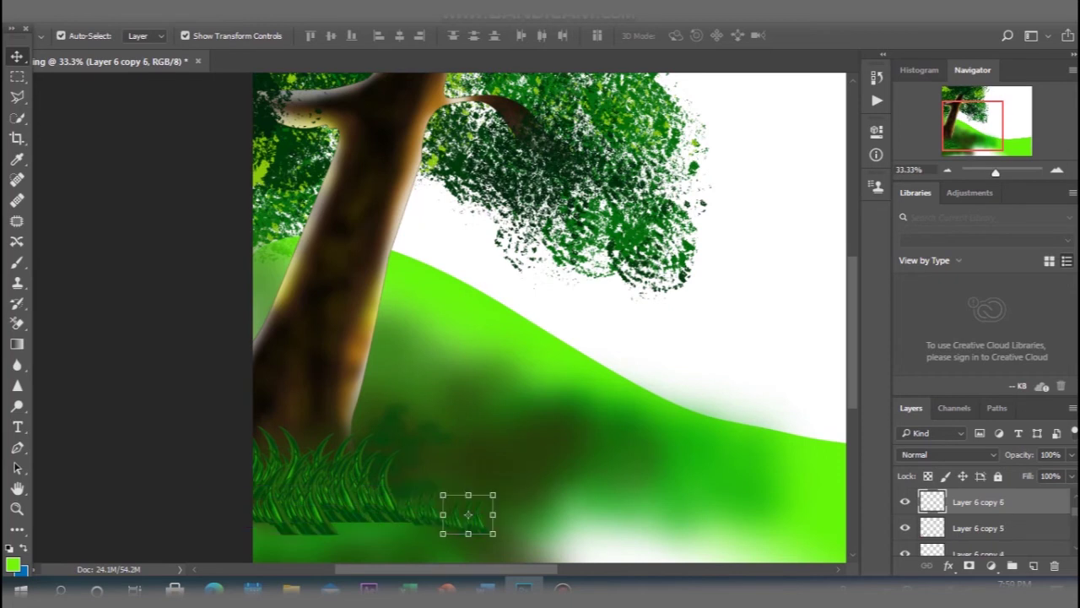
drag(442, 495, 449, 499)
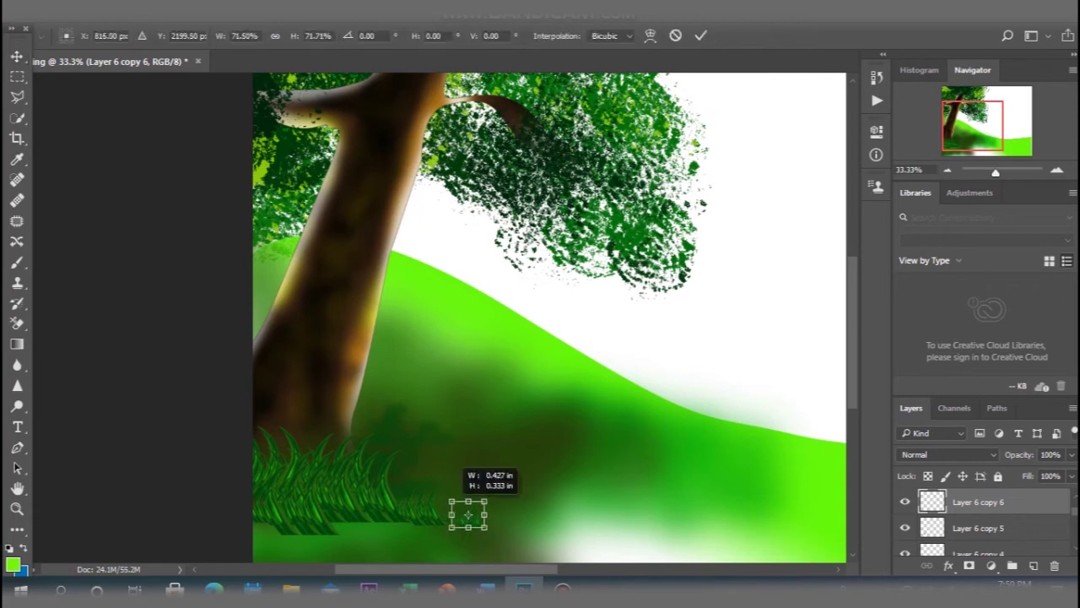
click(16, 56)
click(482, 230)
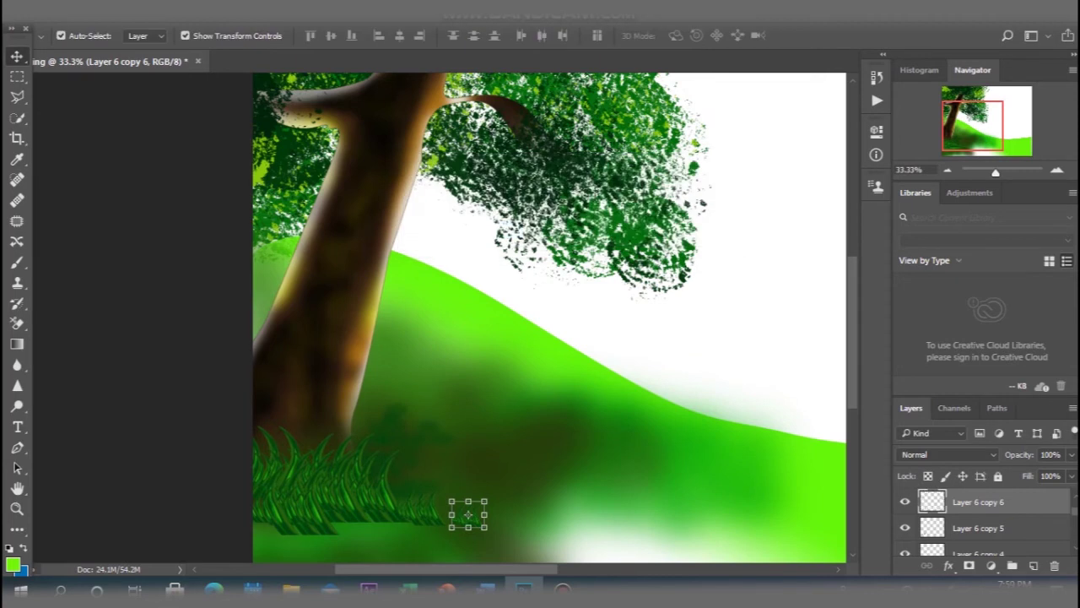
Reposition the small grass clump and nudge the bottom-centre tuft slightly left.
key(ctrl+t)
drag(467, 514, 464, 512)
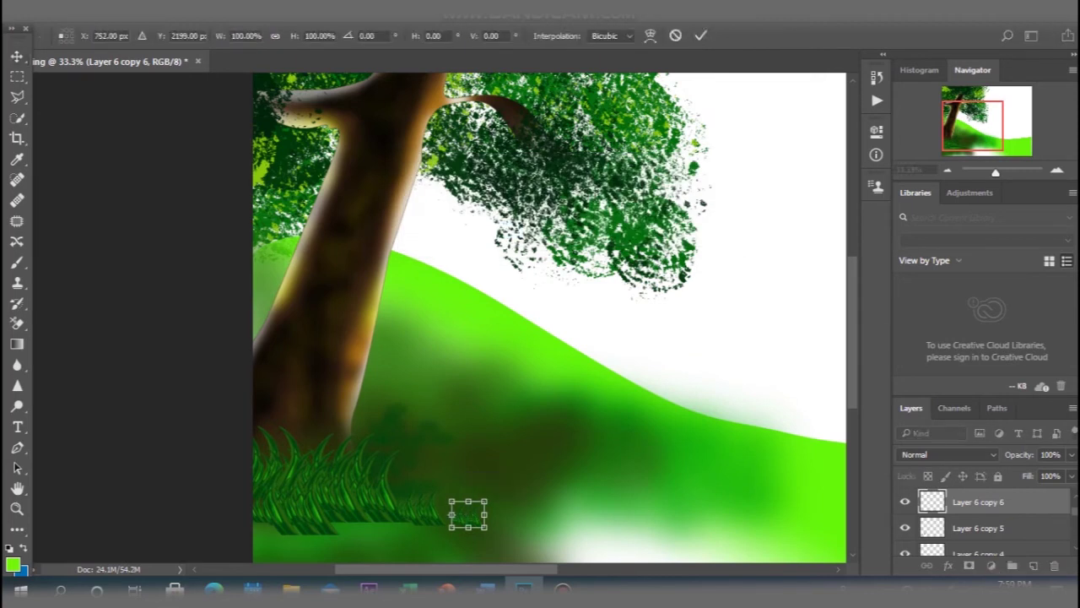
key(v)
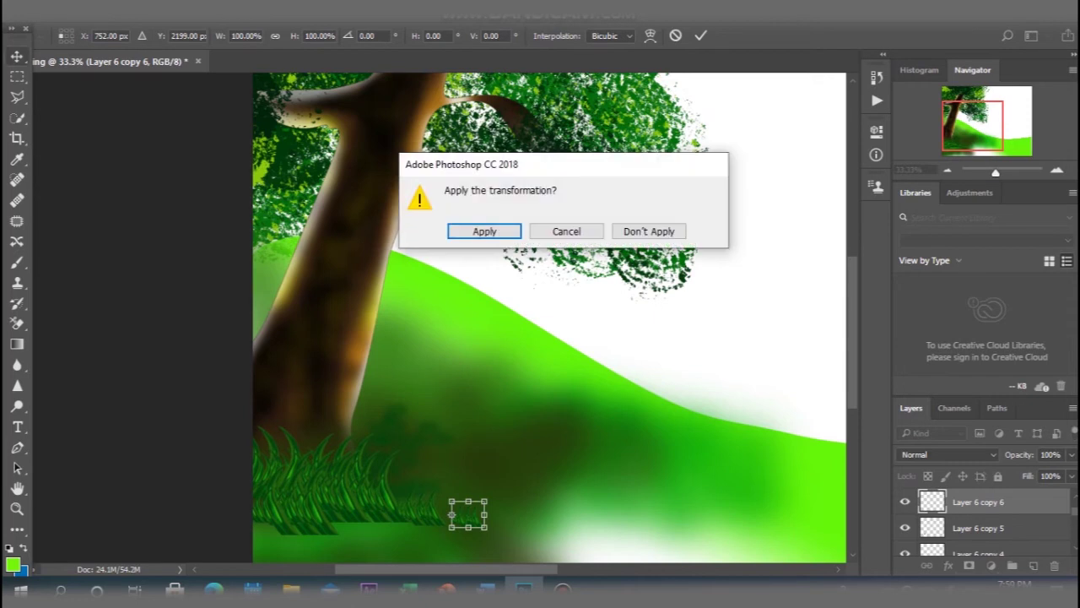
key(Return)
click(472, 473)
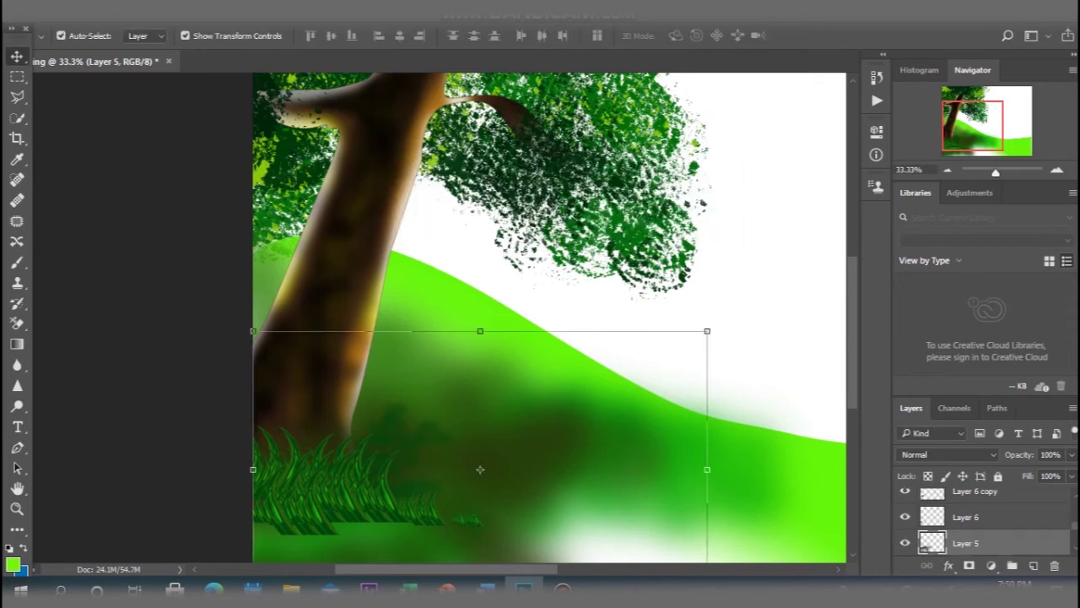
click(686, 398)
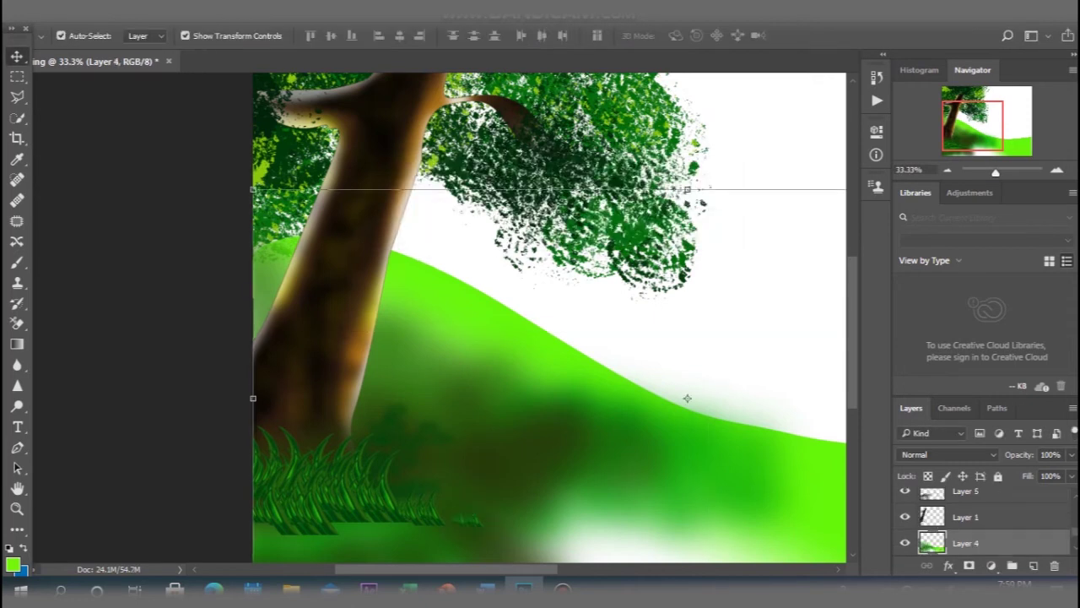
click(469, 513)
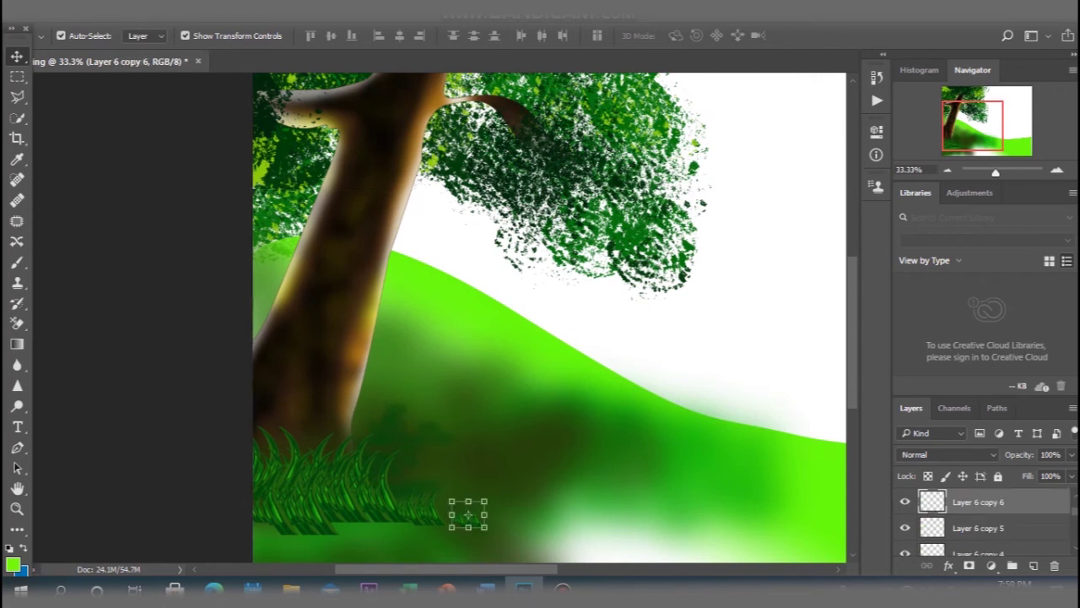
drag(469, 513, 459, 512)
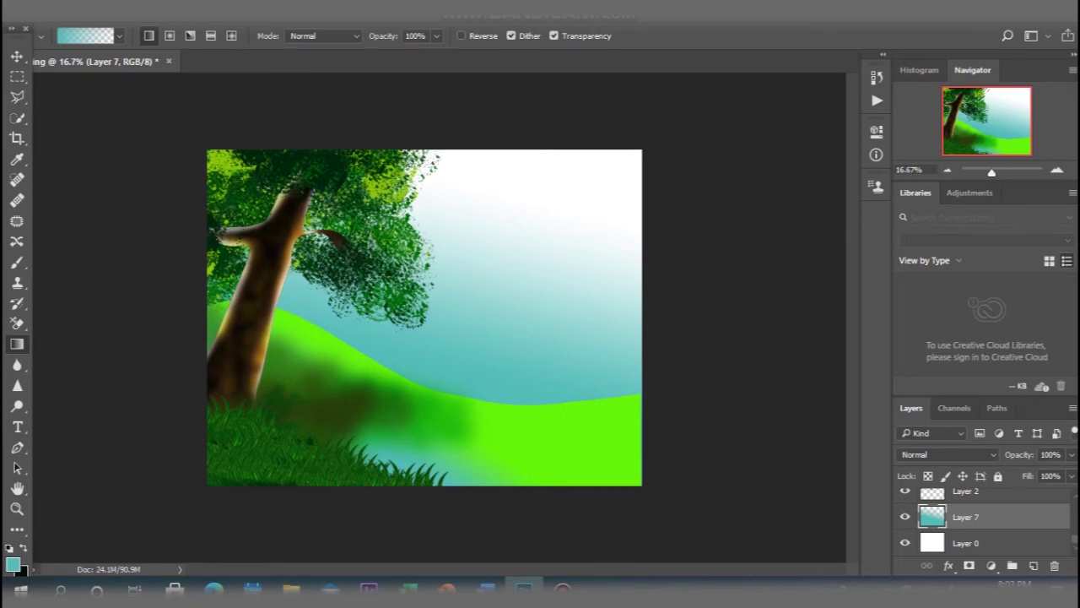
On a new layer, fill the sky with a #2e9fb8 blue gradient from the top-right.
click(1033, 565)
click(13, 564)
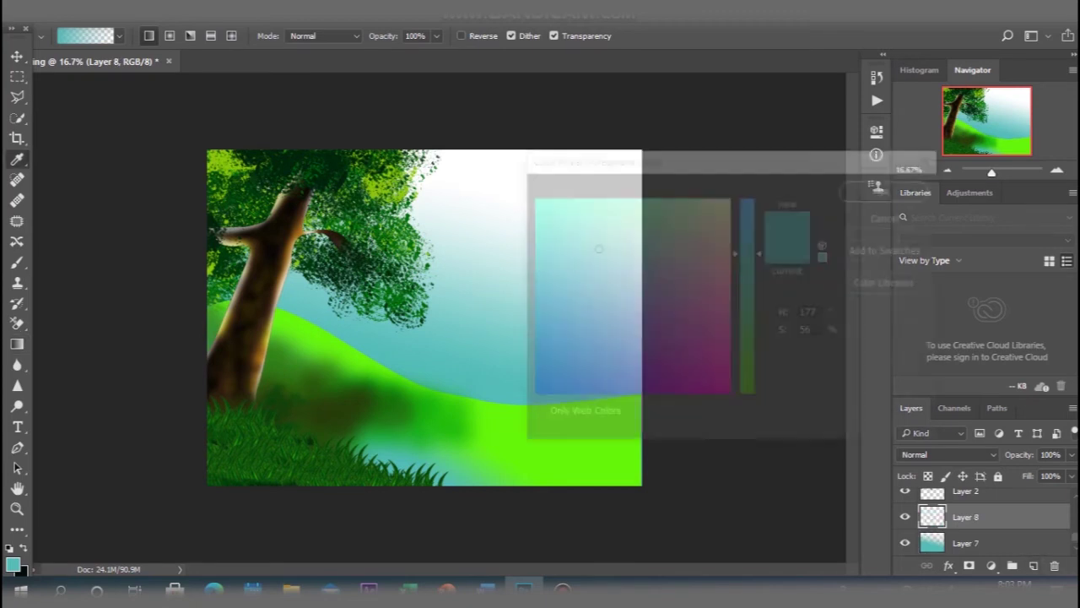
text(2e9fb8)
key(Return)
drag(692, 121, 548, 226)
drag(615, 122, 430, 202)
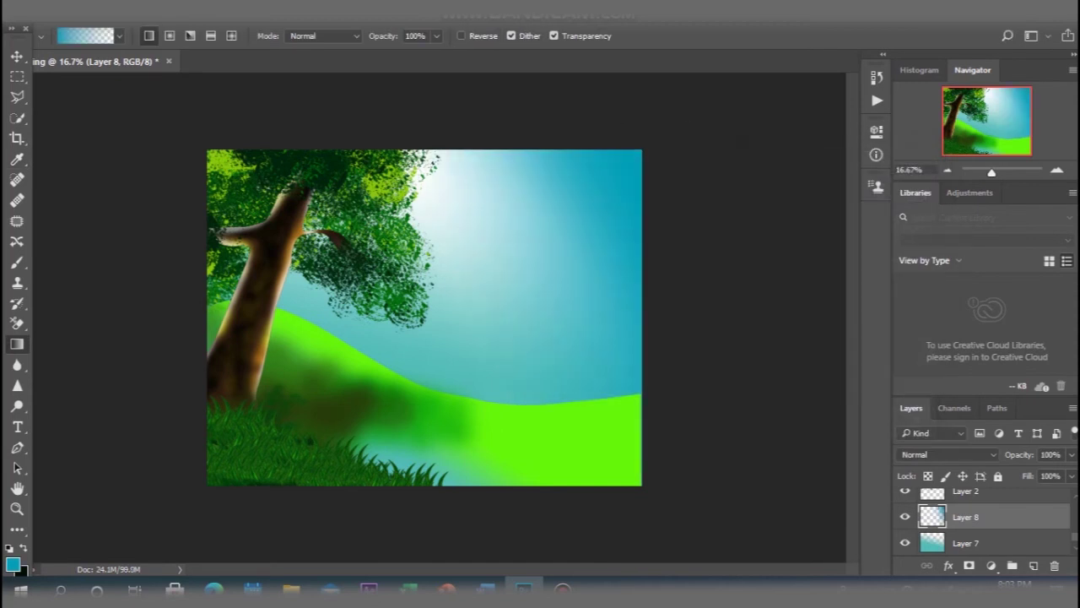
Redraw the sky gradient from the top in deeper blue #0058b8, then add an empty layer.
click(12, 563)
text(0058b8)
click(890, 189)
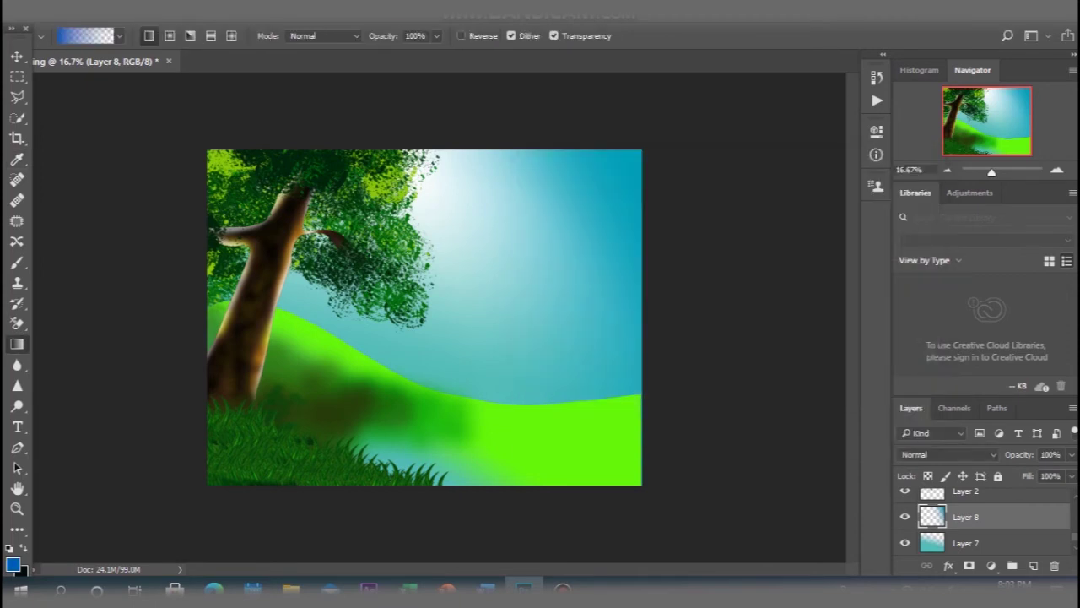
drag(469, 207, 439, 153)
key(ctrl+z)
key(ctrl+z)
mouse_move(439, 110)
mouse_down()
mouse_move(458, 193)
mouse_move(478, 218)
mouse_up()
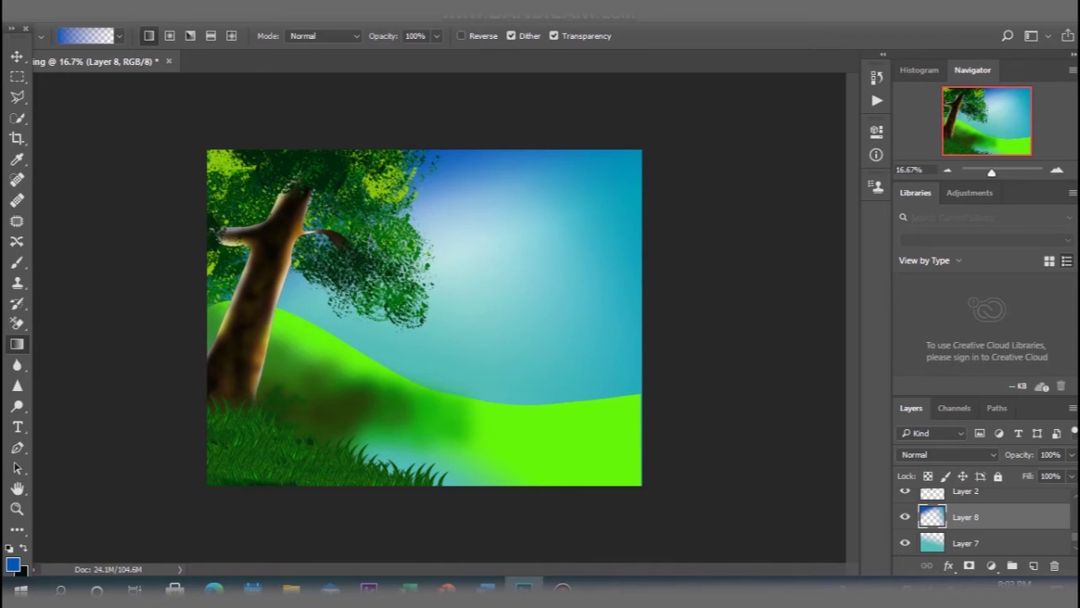
key(ctrl+shift+alt+n)
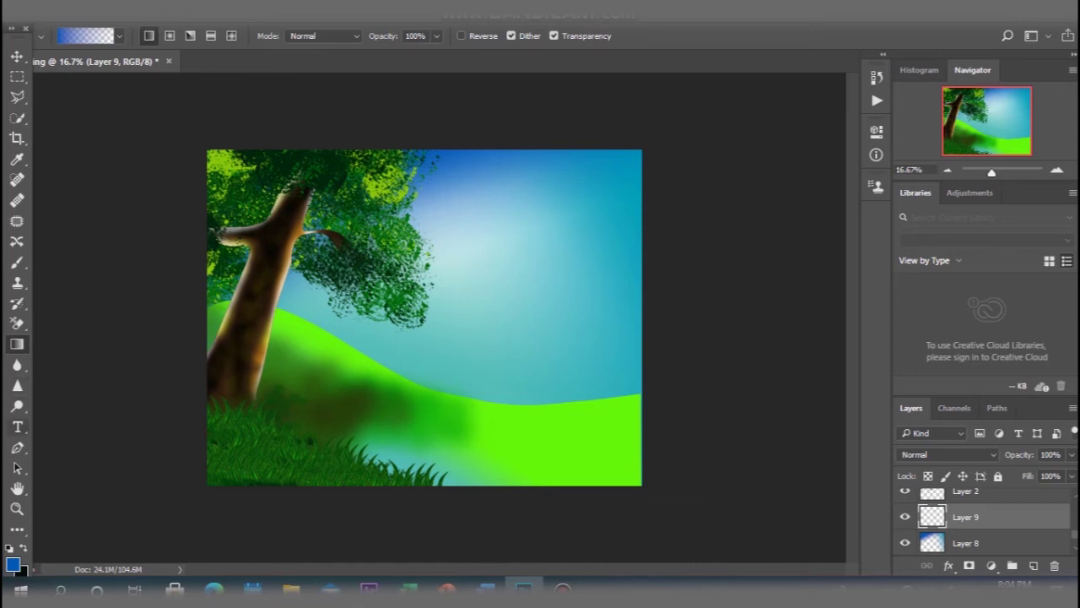
Set a pale green foreground and a very large soft brush.
click(13, 564)
drag(651, 261, 671, 200)
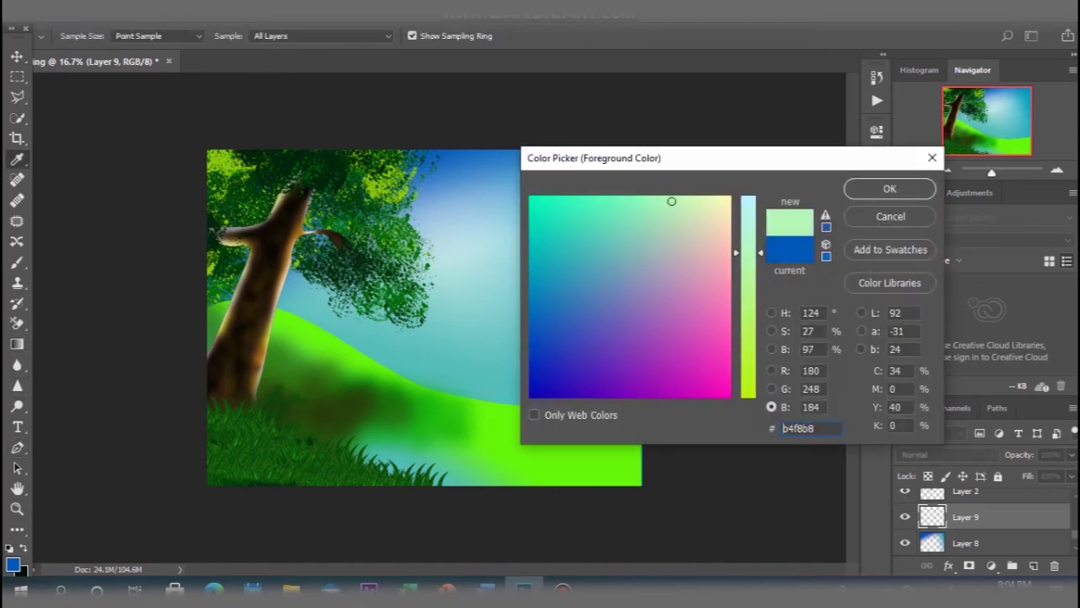
click(889, 188)
click(17, 261)
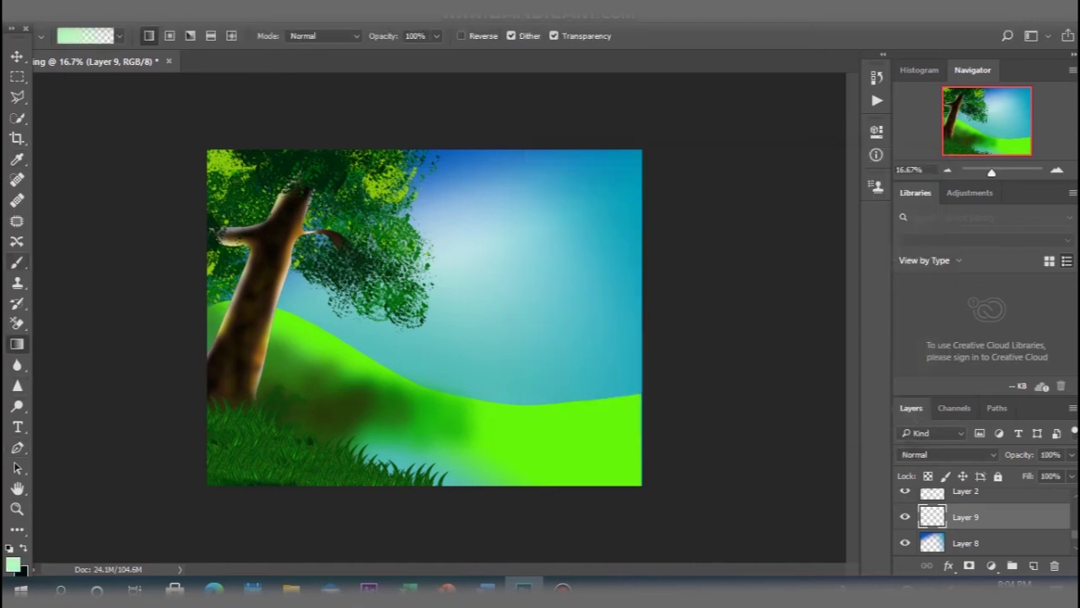
click(84, 36)
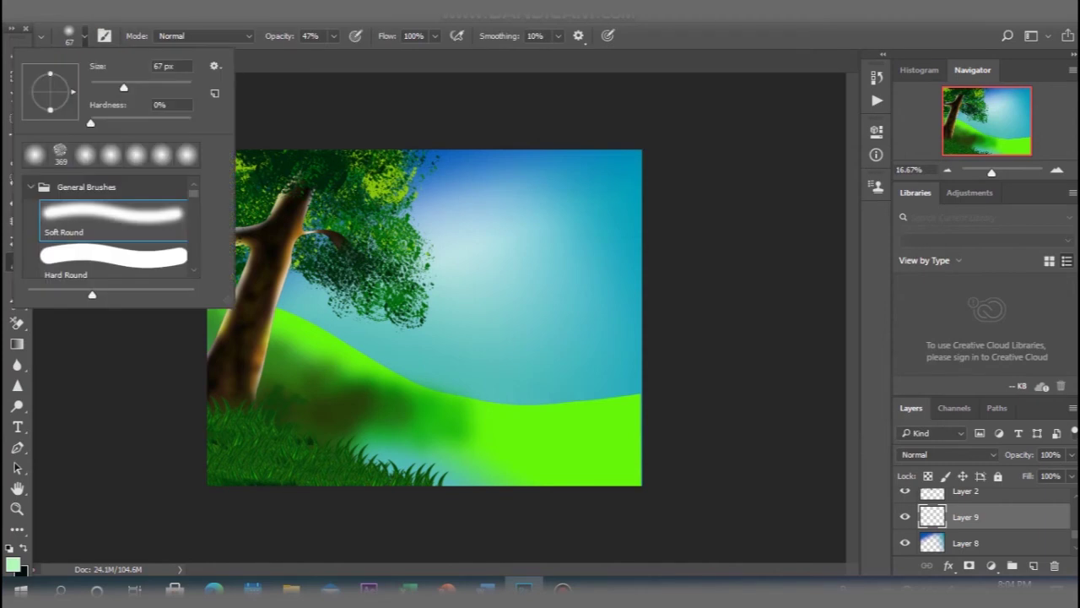
drag(124, 87, 179, 87)
key(Return)
Dab soft pale-green bokeh glows in the upper sky, switching to a slightly different green.
mouse_move(549, 238)
mouse_down()
mouse_move(589, 249)
mouse_move(567, 269)
mouse_move(513, 277)
mouse_up()
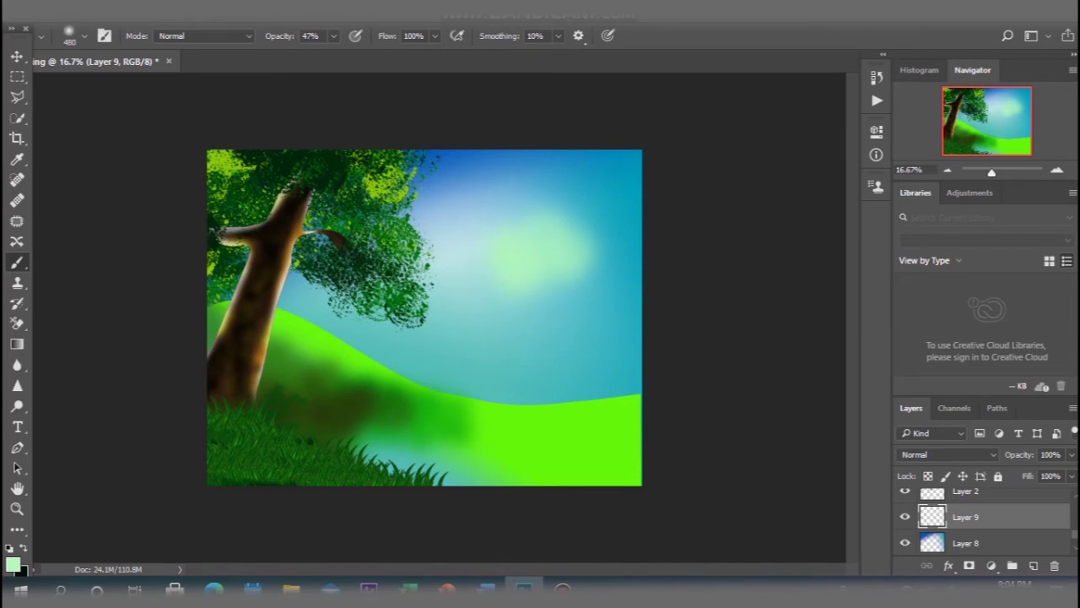
drag(470, 169, 467, 187)
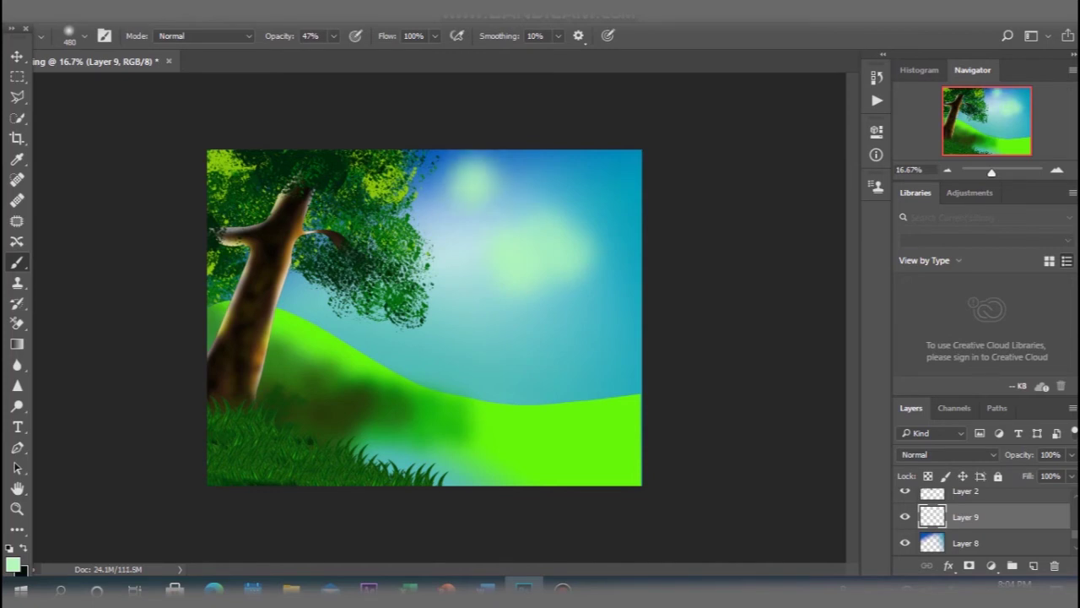
click(13, 564)
click(661, 216)
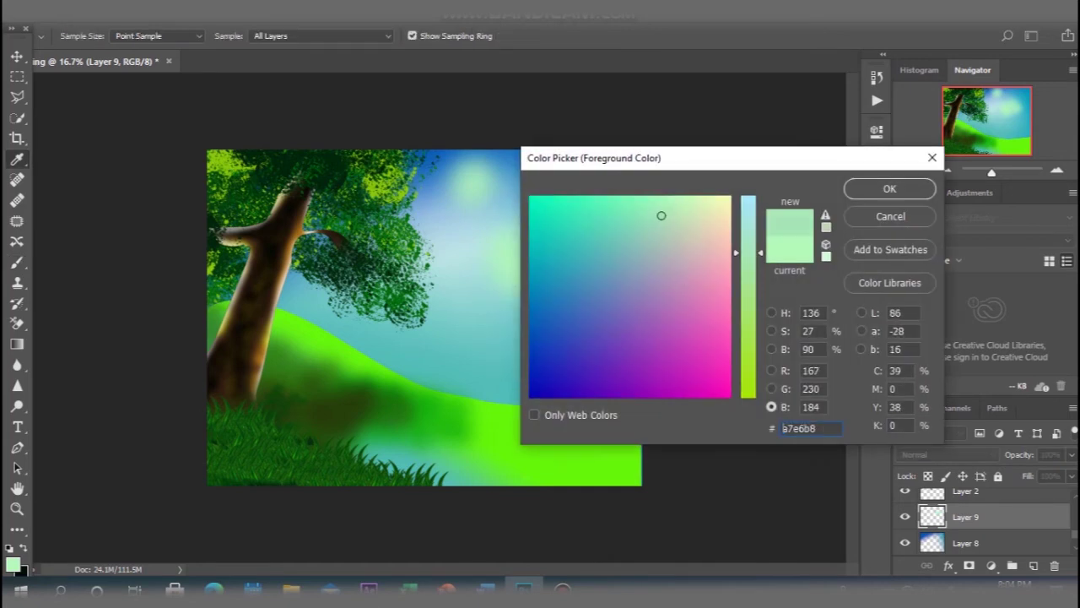
click(889, 189)
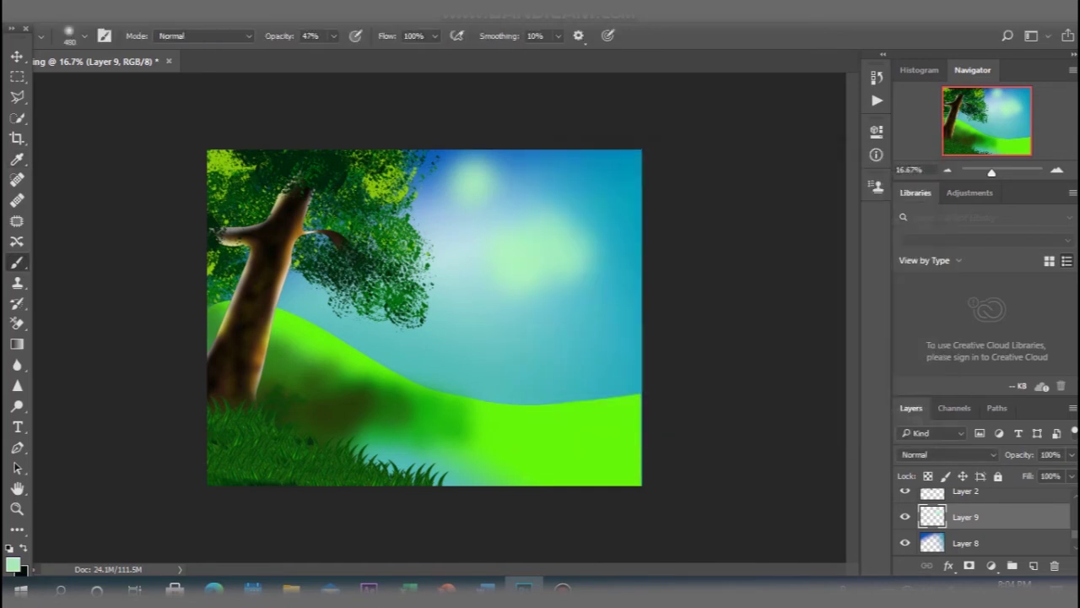
click(477, 173)
click(522, 198)
click(524, 183)
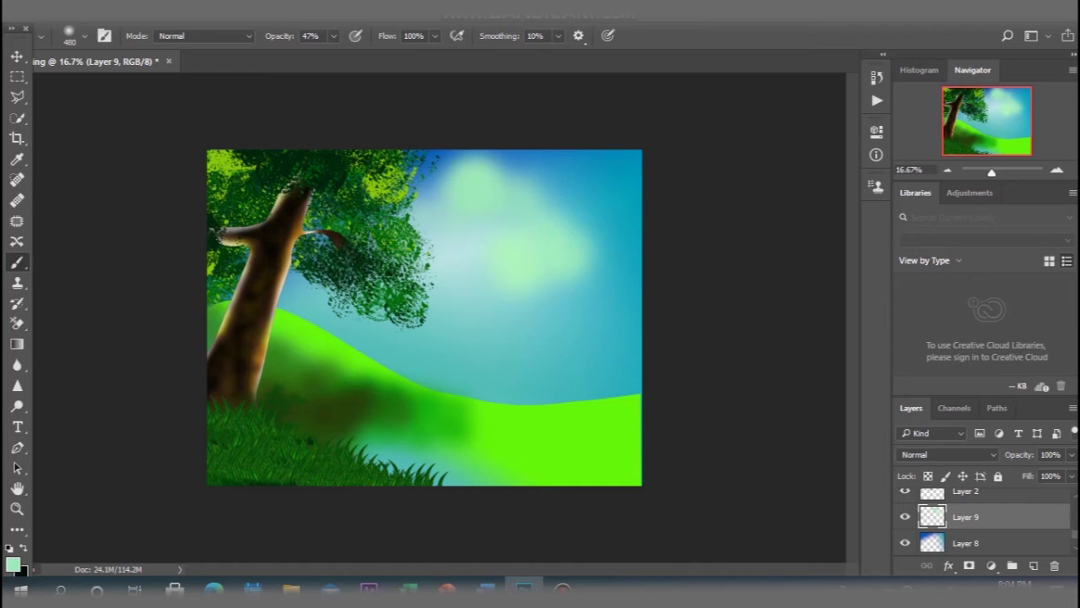
Add bokeh glows in the upper-right and lower-right sky.
mouse_move(604, 315)
mouse_down()
mouse_move(597, 337)
mouse_move(573, 342)
mouse_move(568, 331)
mouse_move(629, 343)
mouse_move(631, 272)
mouse_up()
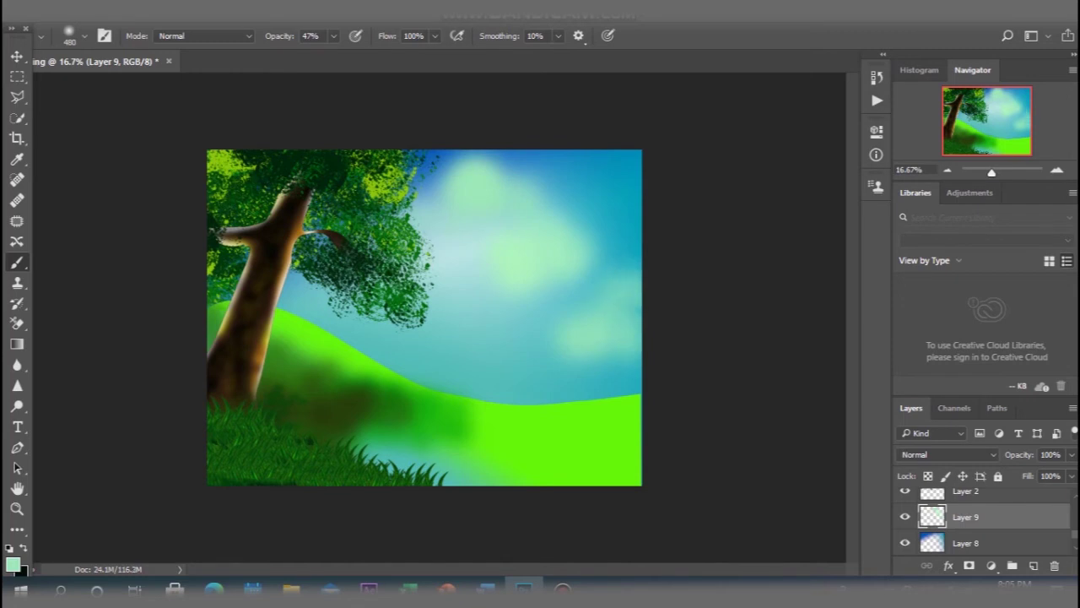
mouse_move(582, 181)
mouse_down()
mouse_move(616, 169)
mouse_move(620, 207)
mouse_move(583, 190)
mouse_move(637, 207)
mouse_up()
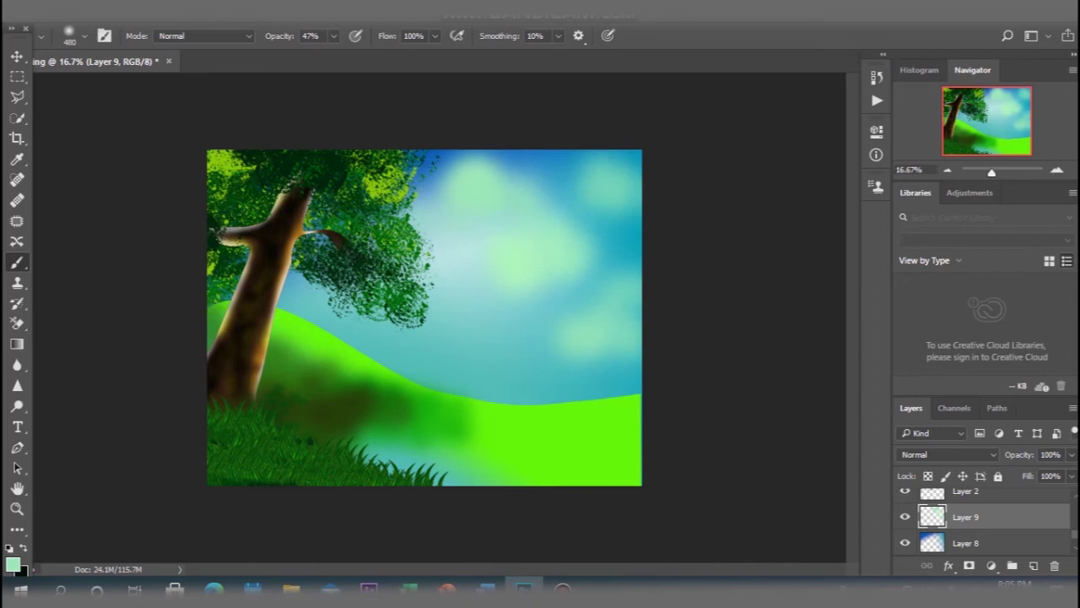
scroll(983, 517, down, 2)
click(905, 516)
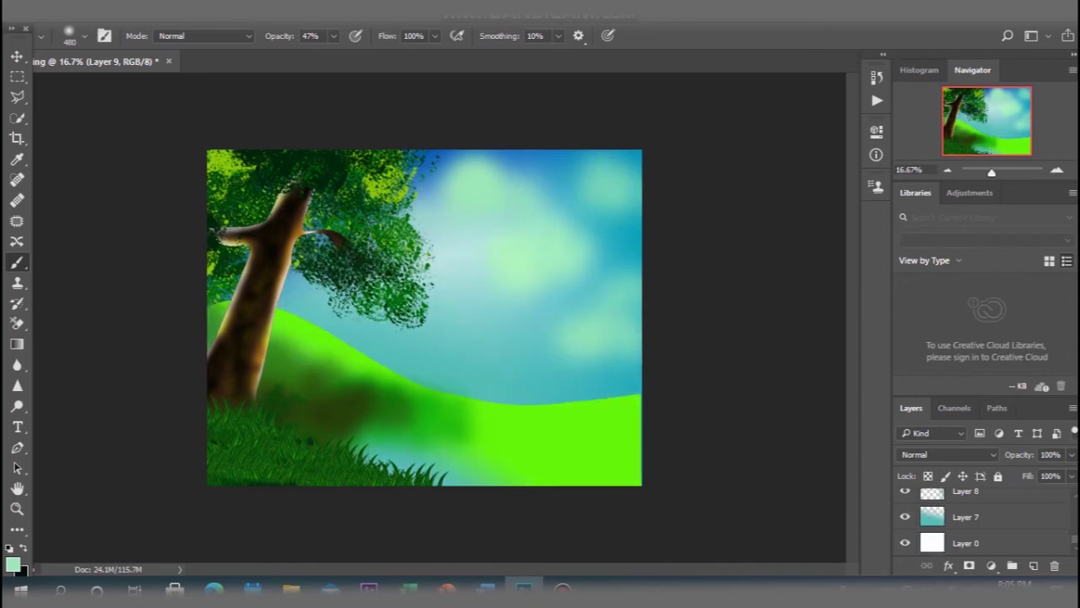
click(582, 303)
click(573, 308)
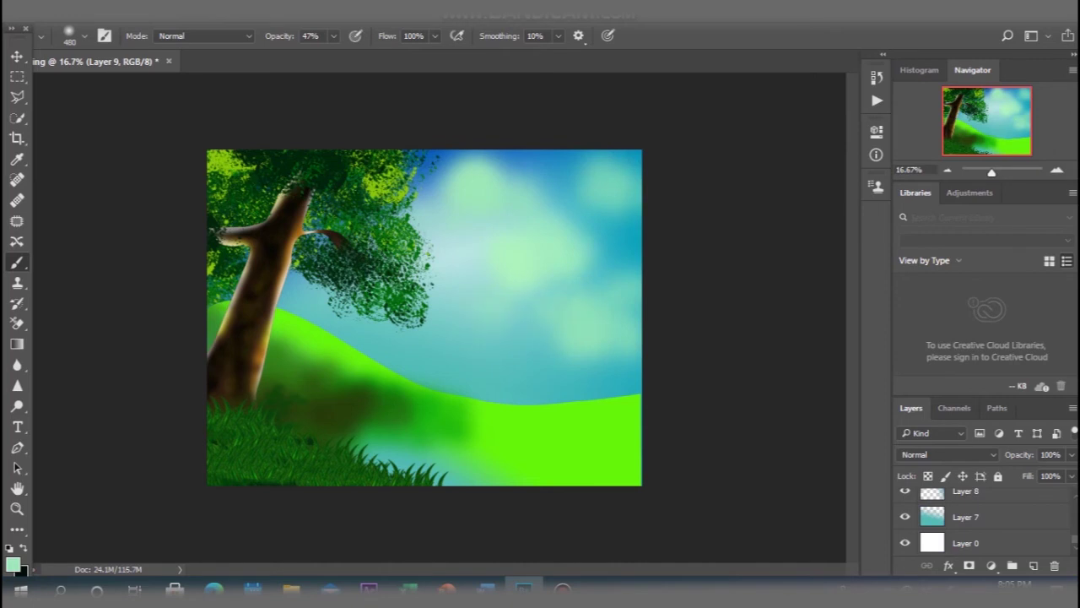
Set a dark muted green foreground (#4d9065, darkened) and lower the brush opacity.
click(13, 564)
drag(632, 280, 606, 278)
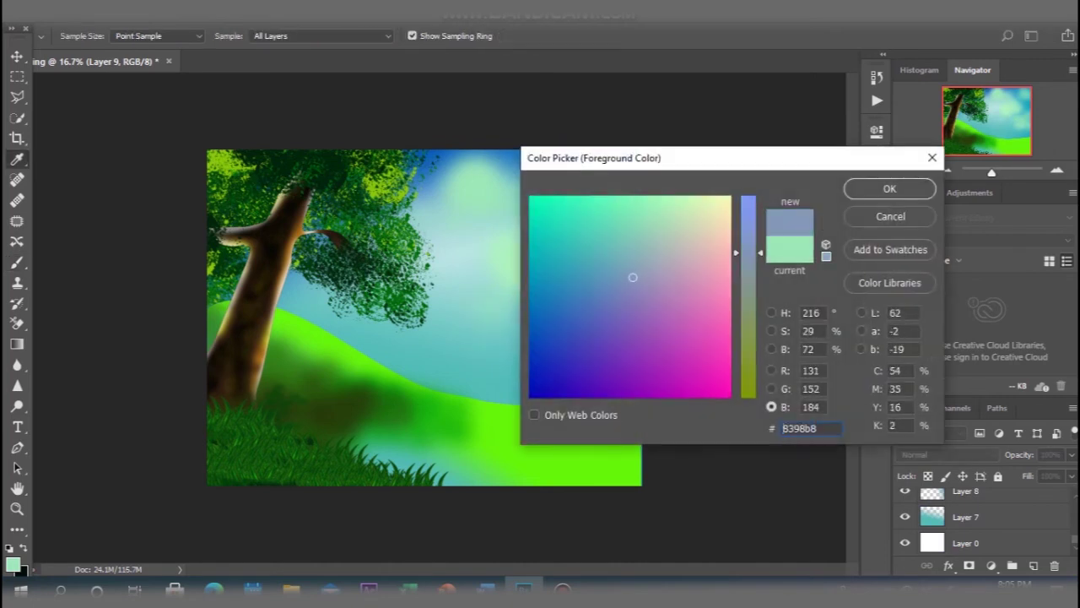
text(4d9065)
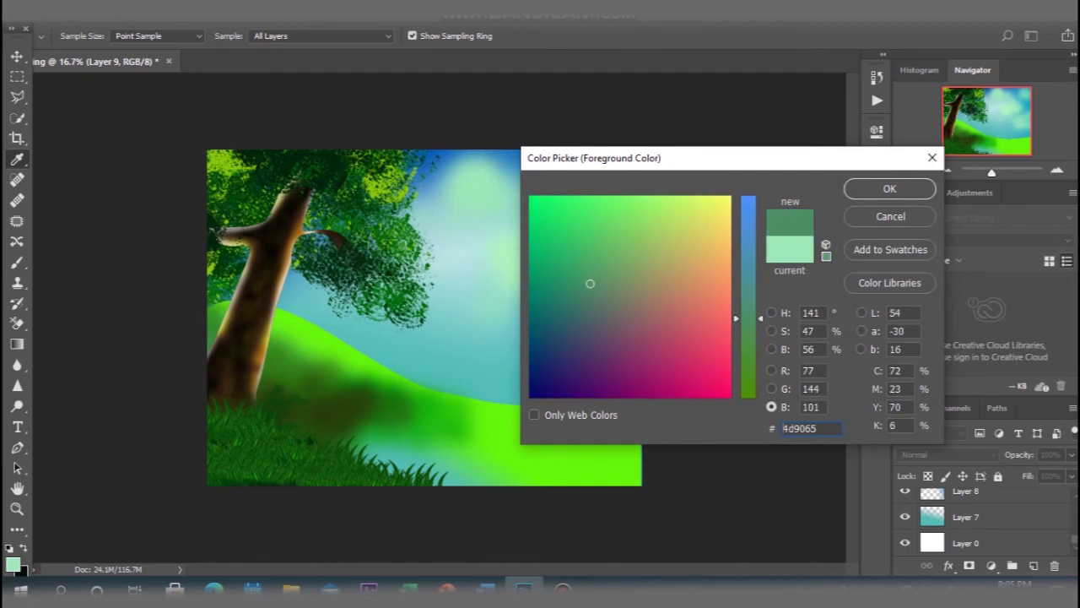
mouse_move(598, 332)
mouse_down()
mouse_move(531, 312)
mouse_move(598, 302)
mouse_up()
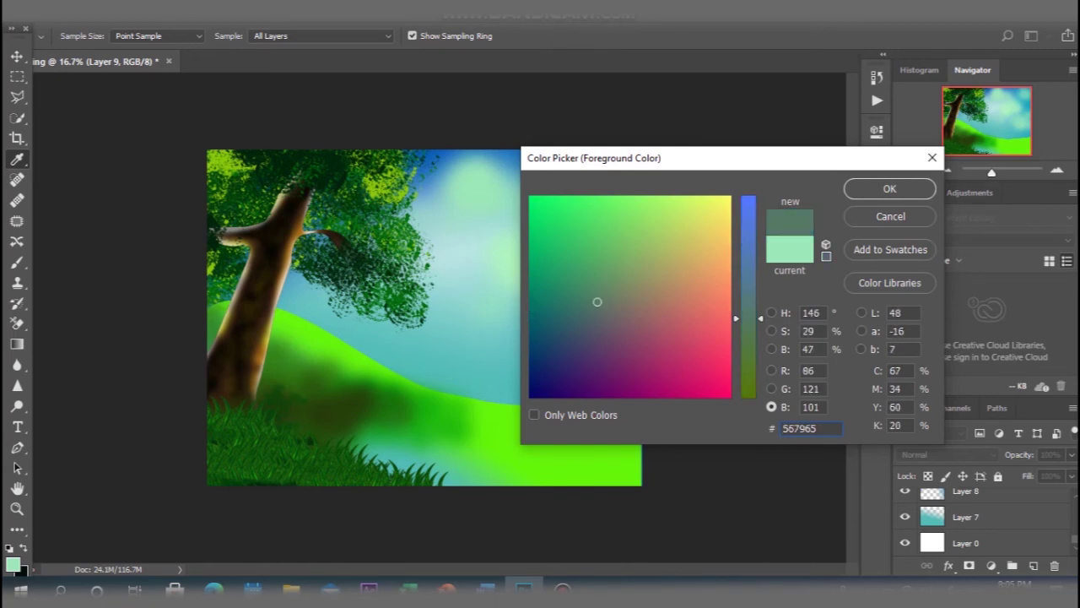
click(890, 188)
key(b)
drag(334, 36, 301, 55)
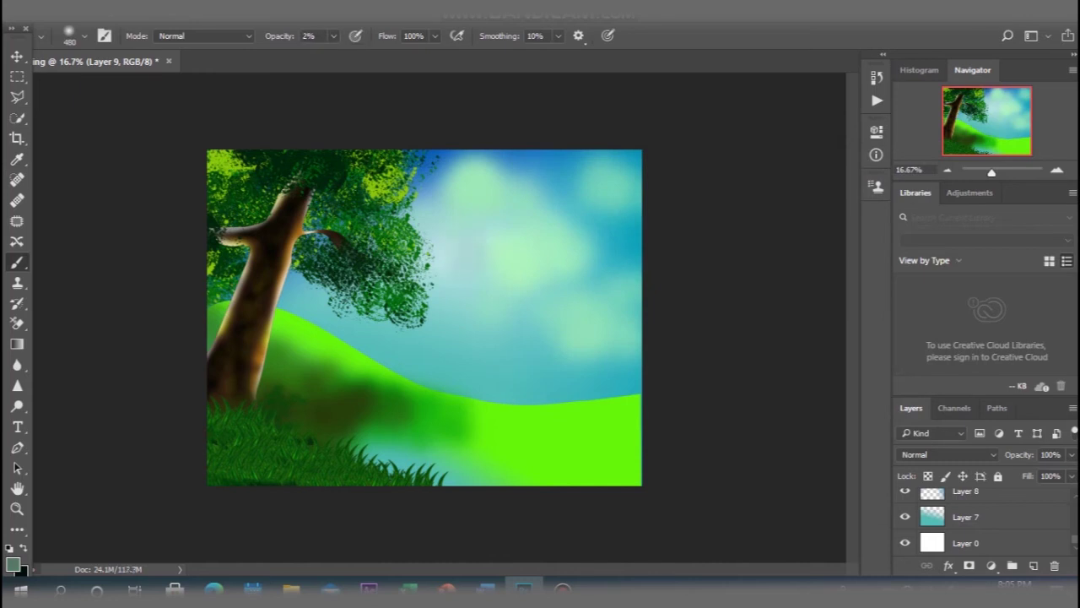
Add a new layer above Layer 6 copy 7 and set brush opacity to 21%.
scroll(924, 507, up, 3)
scroll(924, 507, up, 4)
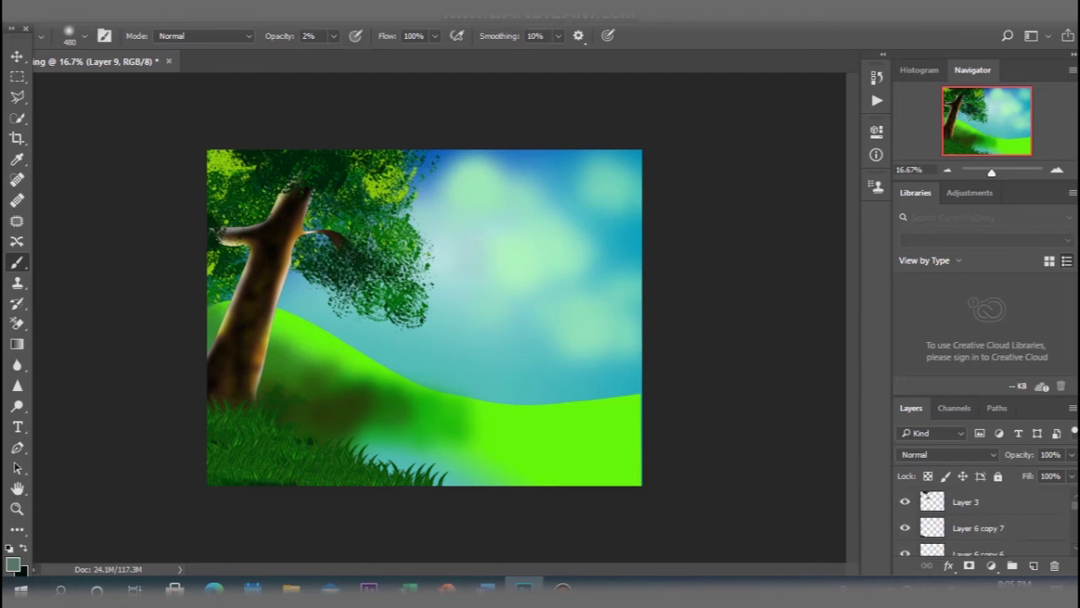
click(979, 527)
click(1033, 565)
click(333, 35)
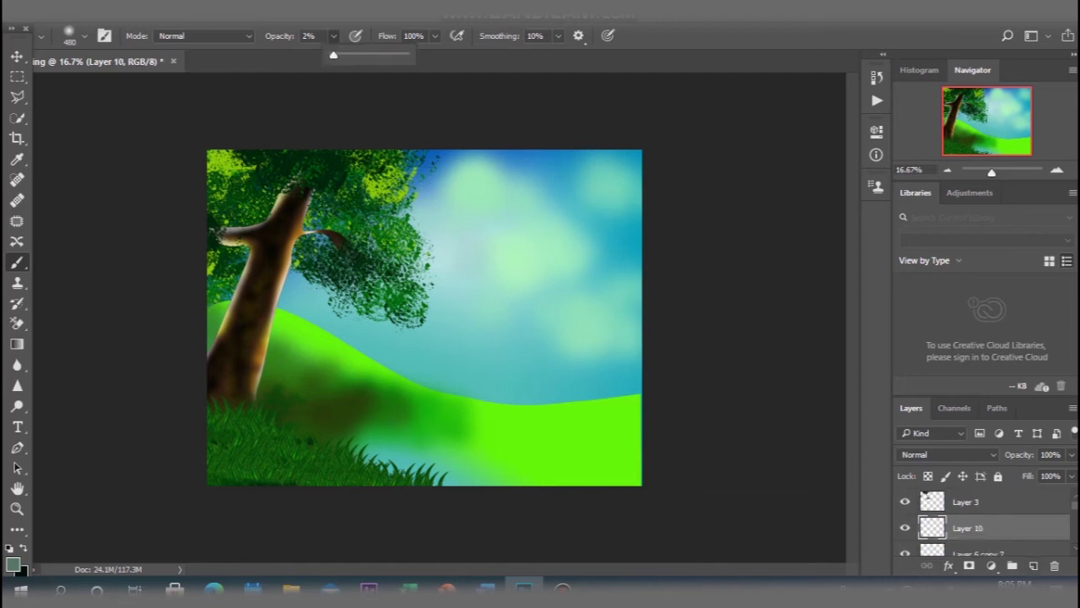
drag(334, 54, 348, 54)
Dab faint dark shading across the sky's bokeh clouds.
click(490, 243)
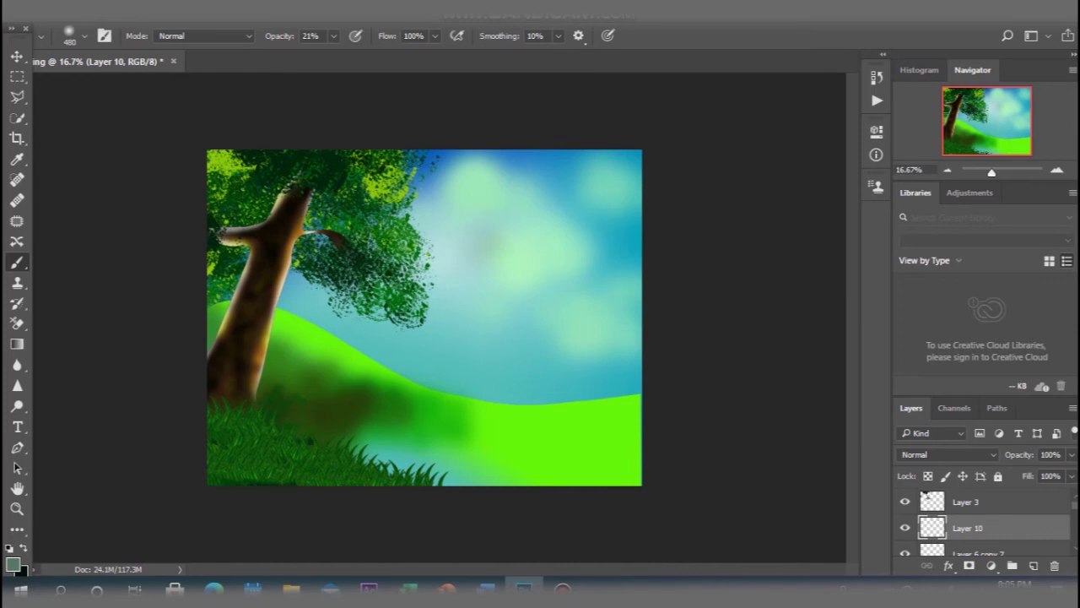
click(501, 246)
click(461, 260)
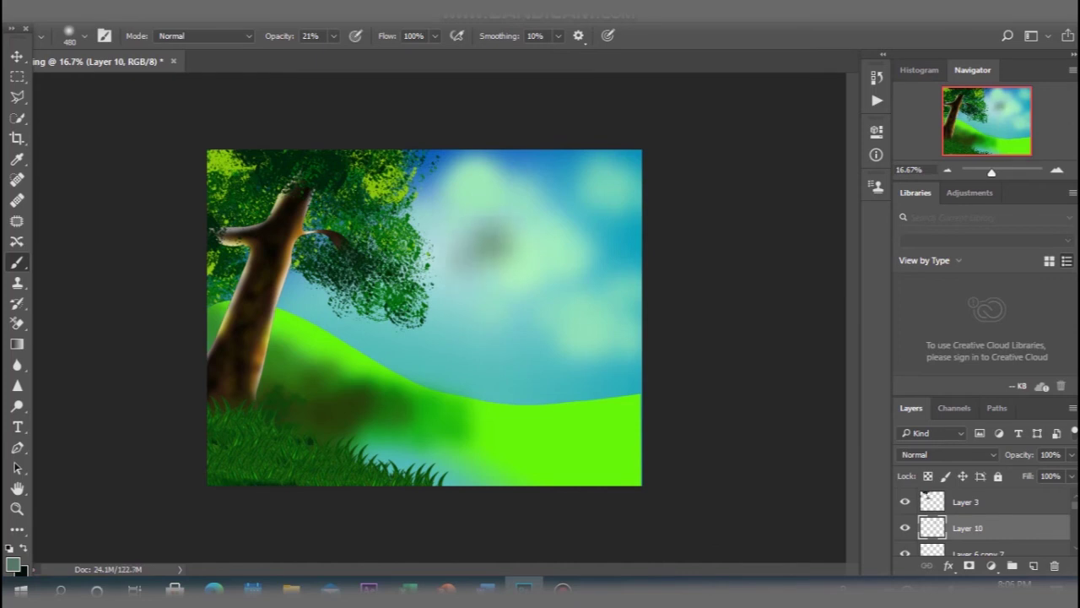
click(437, 214)
click(463, 200)
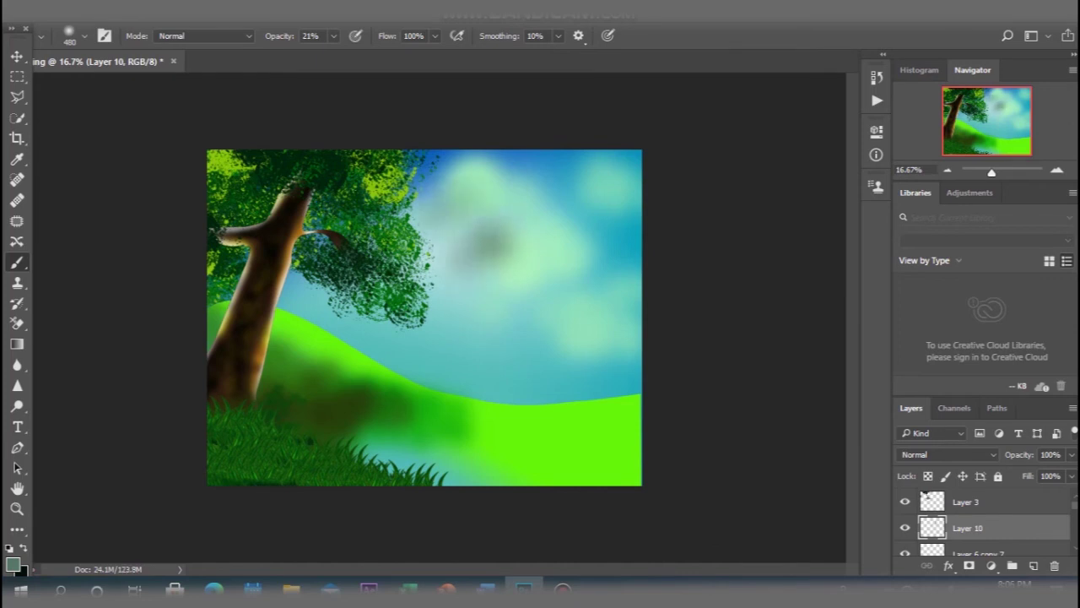
With an 89 px brush, paint dark cloud shading in the sky and undo the strays.
click(84, 35)
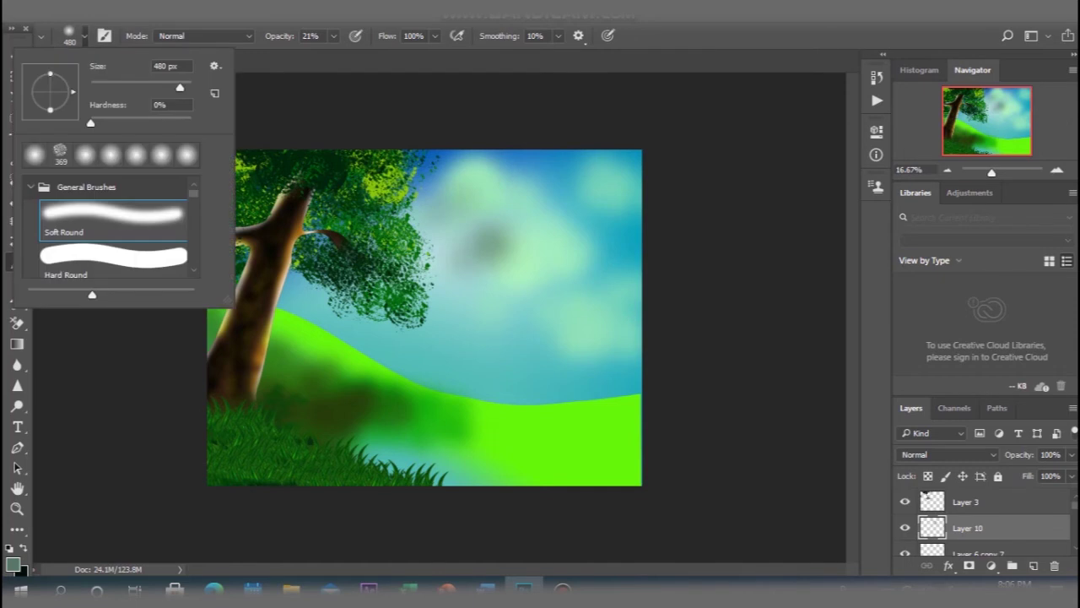
text(89)
key(Return)
key(Return)
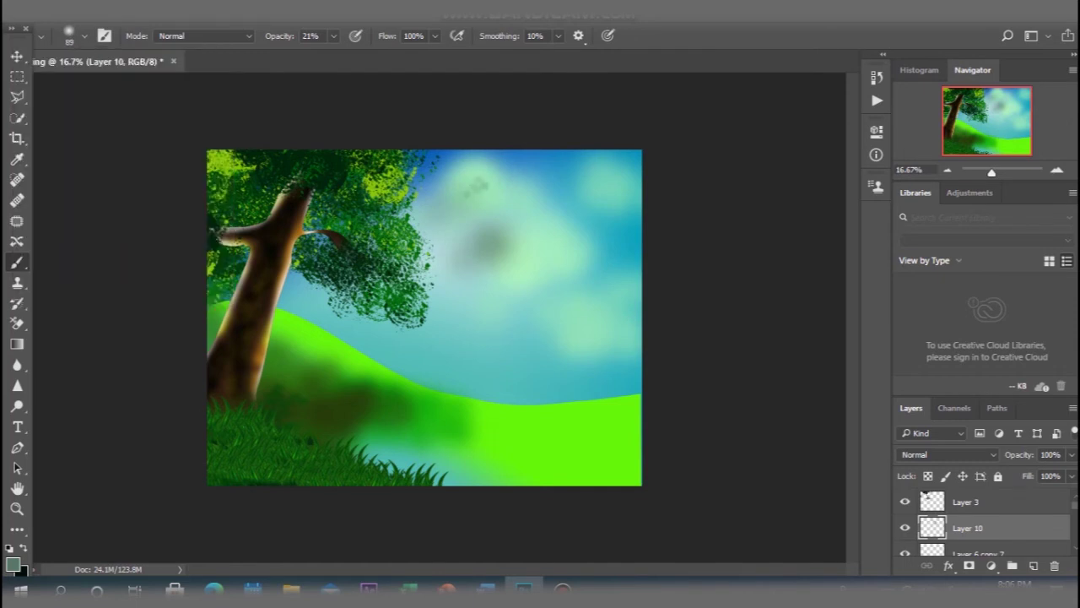
mouse_move(476, 191)
mouse_down()
mouse_move(489, 194)
mouse_move(481, 203)
mouse_up()
mouse_move(546, 253)
mouse_down()
mouse_move(557, 241)
mouse_move(570, 253)
mouse_move(549, 255)
mouse_move(574, 263)
mouse_up()
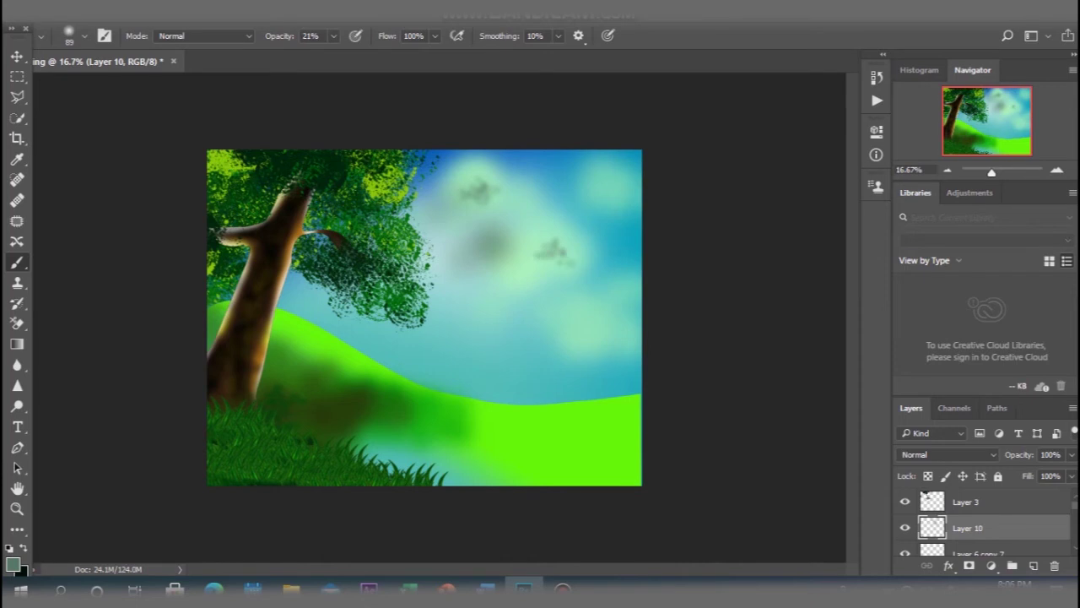
key(ctrl+z)
key(ctrl+z)
key(ctrl+z)
key(ctrl+z)
key(ctrl+z)
key(ctrl+z)
key(ctrl+z)
key(ctrl+z)
key(ctrl+z)
key(ctrl+z)
key(ctrl+z)
key(ctrl+z)
Set the brush to 8% opacity, 133 px, Soft Round Pressure Size tip.
click(334, 36)
drag(330, 54, 324, 54)
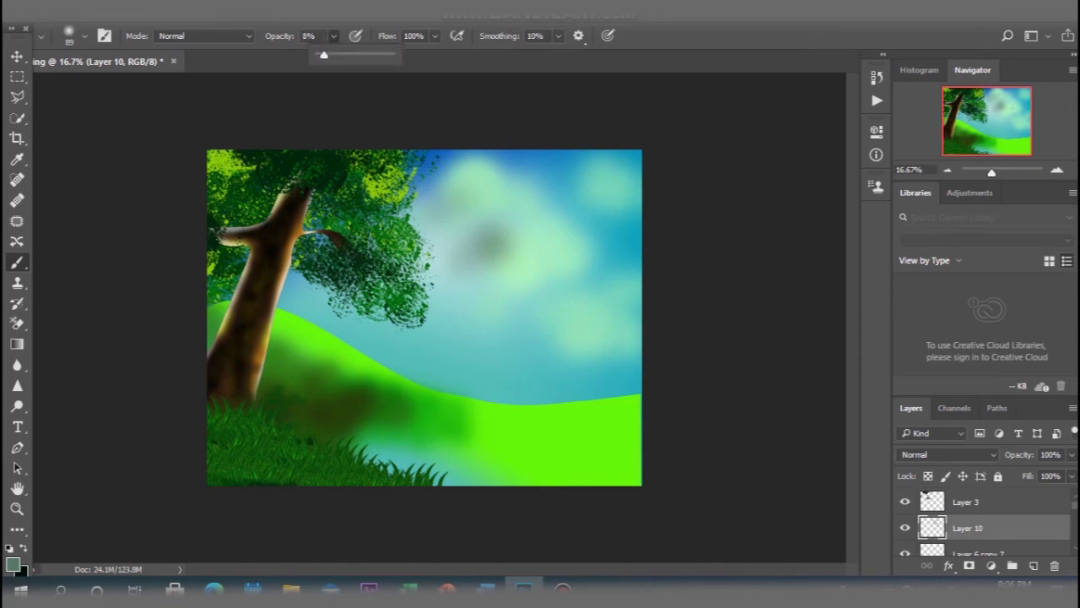
click(83, 35)
drag(134, 87, 149, 87)
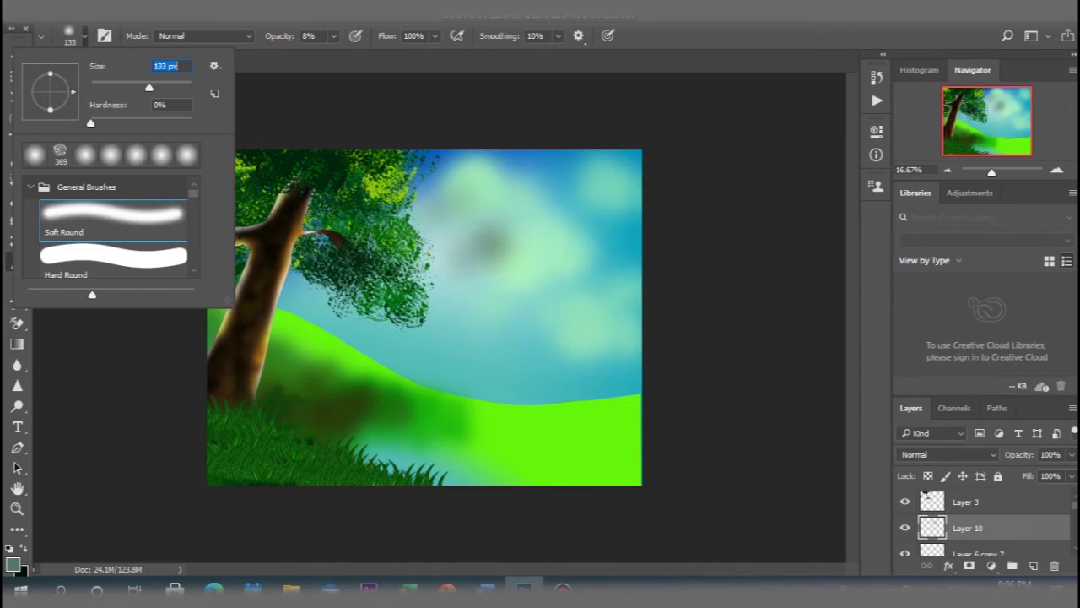
key(period)
key(period)
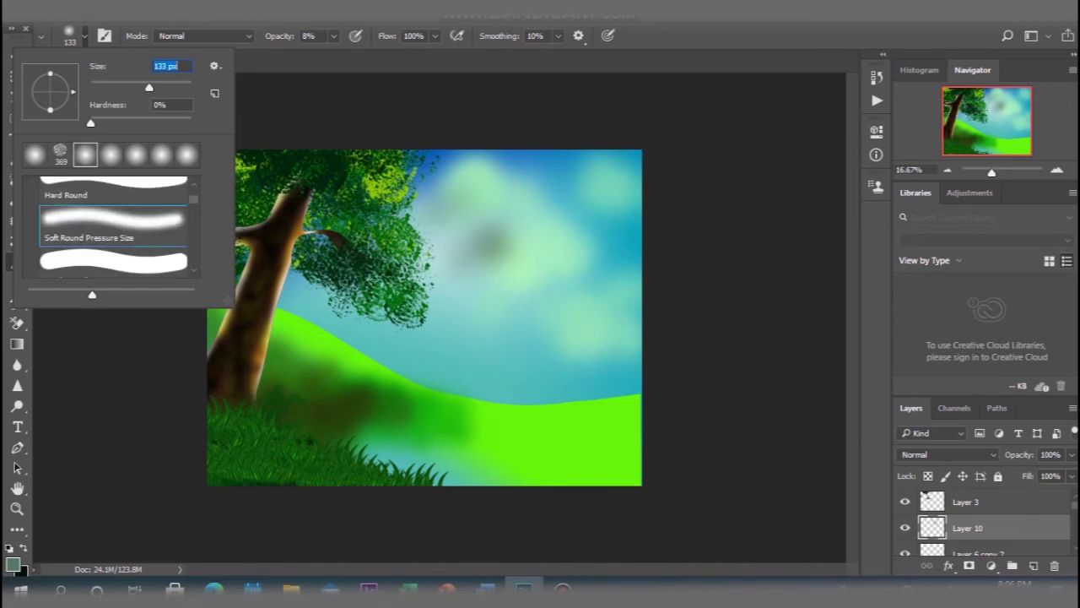
key(Return)
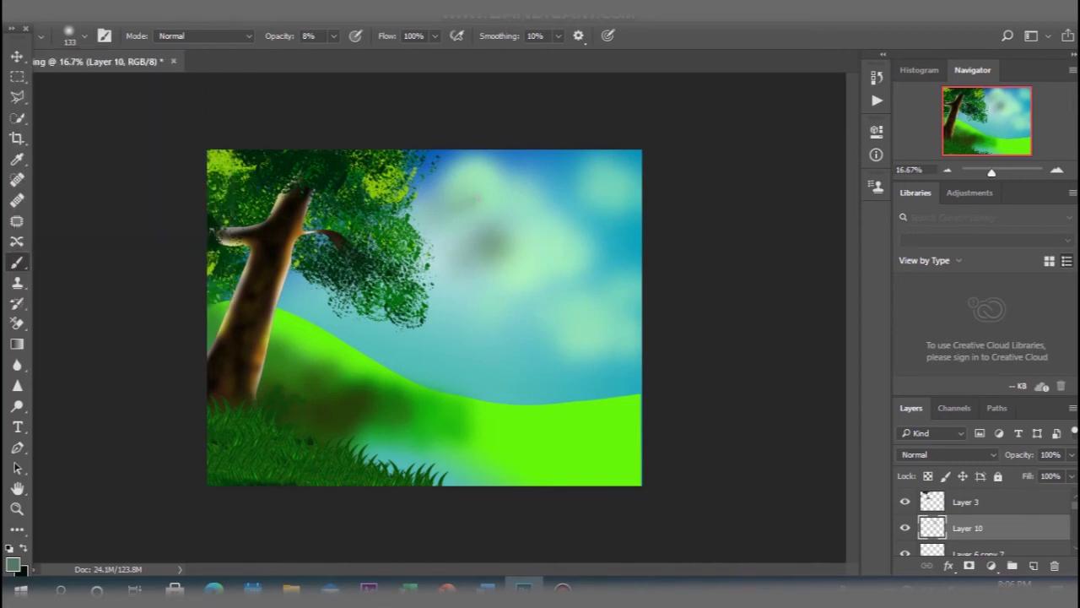
Dab faint soft shading down the sky toward the right hilltop.
click(468, 182)
click(504, 208)
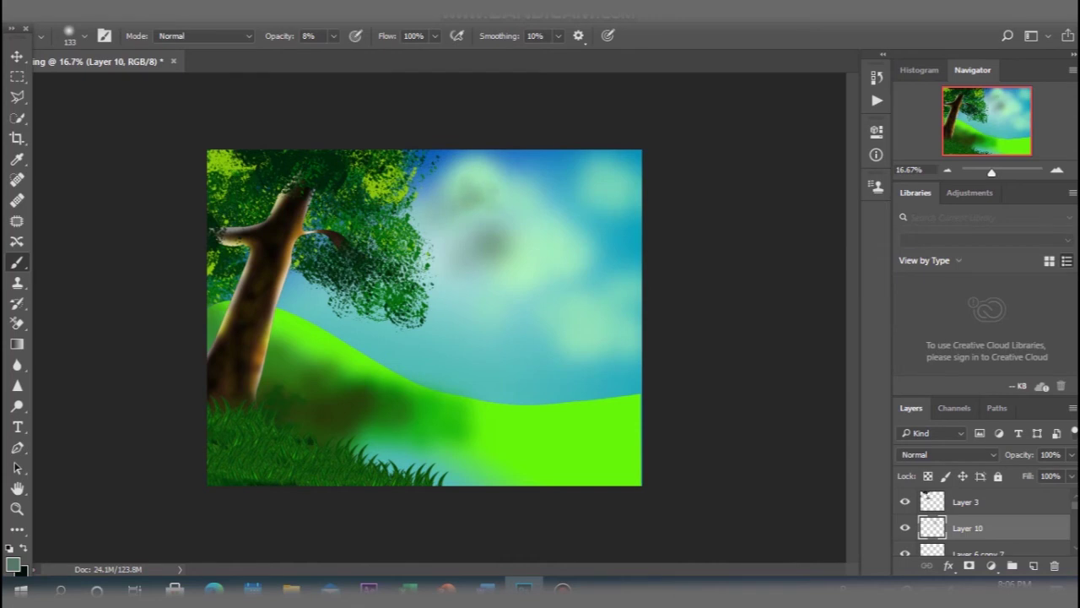
click(543, 262)
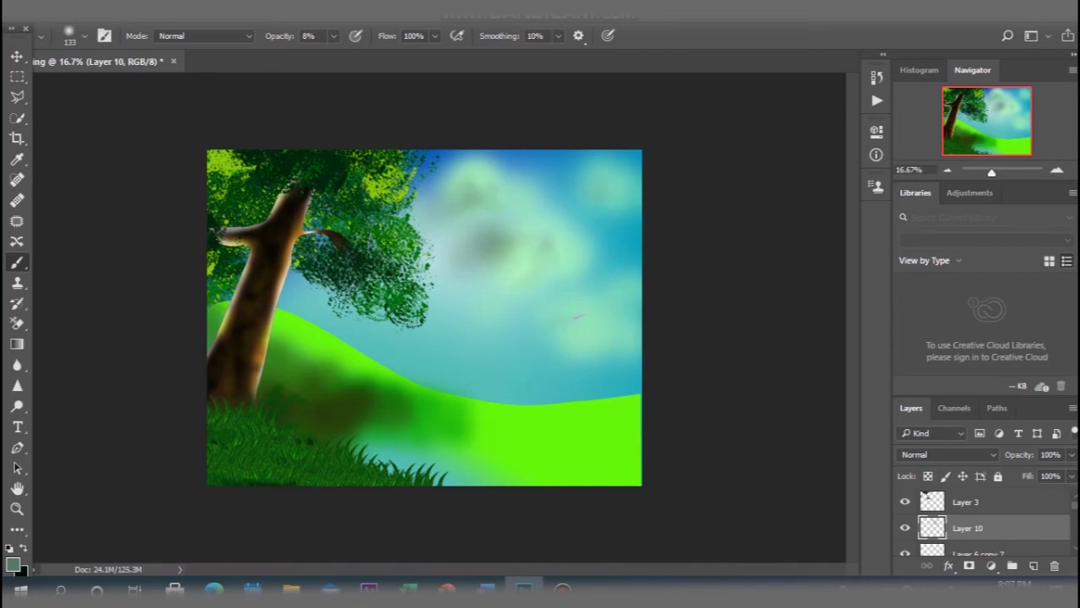
click(578, 329)
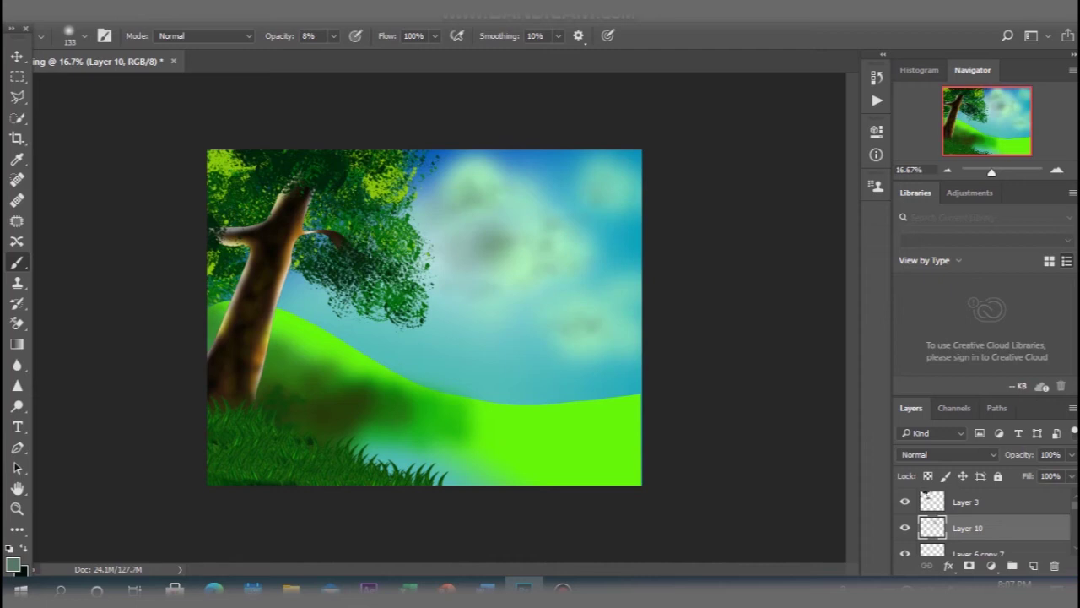
On new Layer 11, start a curved Pen path from the sky down onto the right hill.
click(1033, 565)
click(17, 447)
drag(557, 293, 577, 328)
drag(571, 383, 548, 422)
With the Pen tool, trace the trunk's right edge, a small branch loop, and a branch to the canvas top.
click(629, 425)
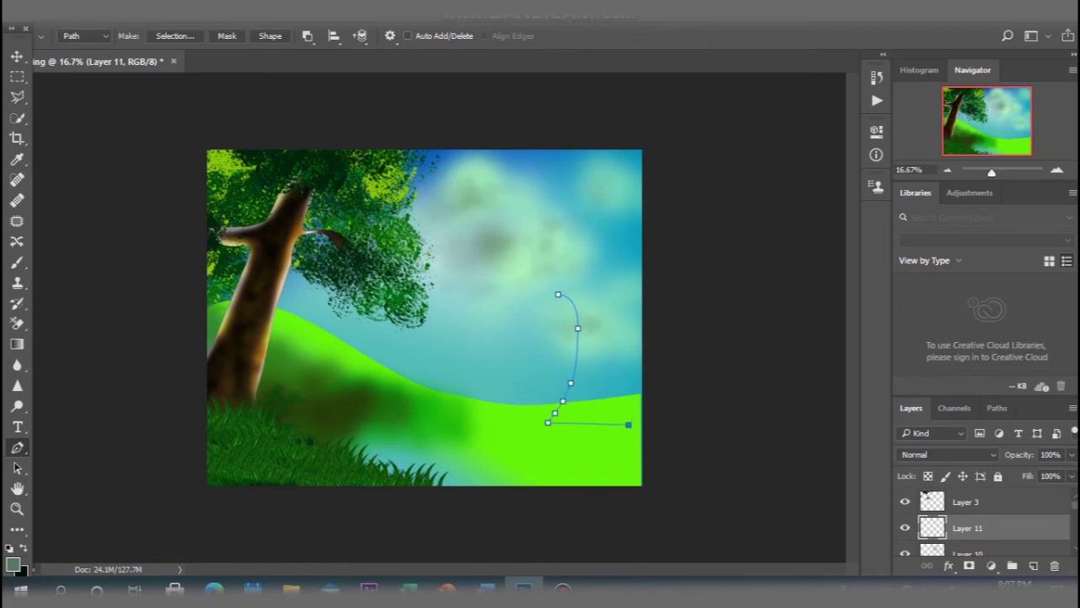
click(606, 369)
click(609, 343)
click(611, 295)
drag(623, 257, 631, 247)
click(638, 238)
click(618, 239)
click(607, 260)
click(597, 248)
click(601, 217)
click(601, 195)
click(601, 174)
click(597, 149)
click(560, 149)
Bring the outline back down into the left fork and trace a left-reaching branch back to the trunk.
click(570, 178)
click(569, 201)
click(568, 260)
drag(562, 277, 580, 286)
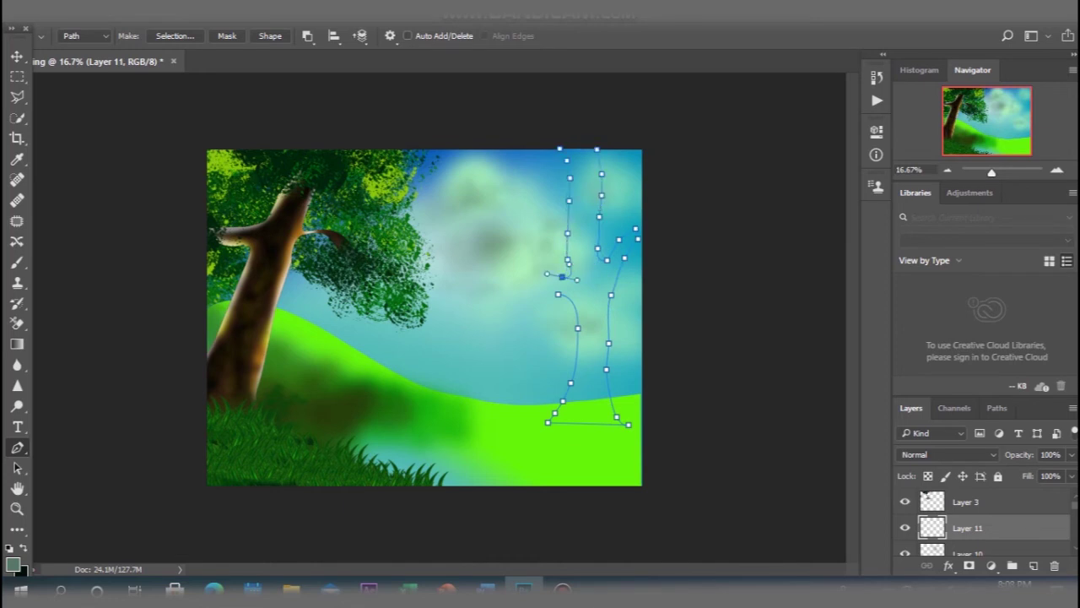
click(537, 245)
click(534, 209)
click(526, 236)
click(528, 271)
click(517, 277)
click(469, 273)
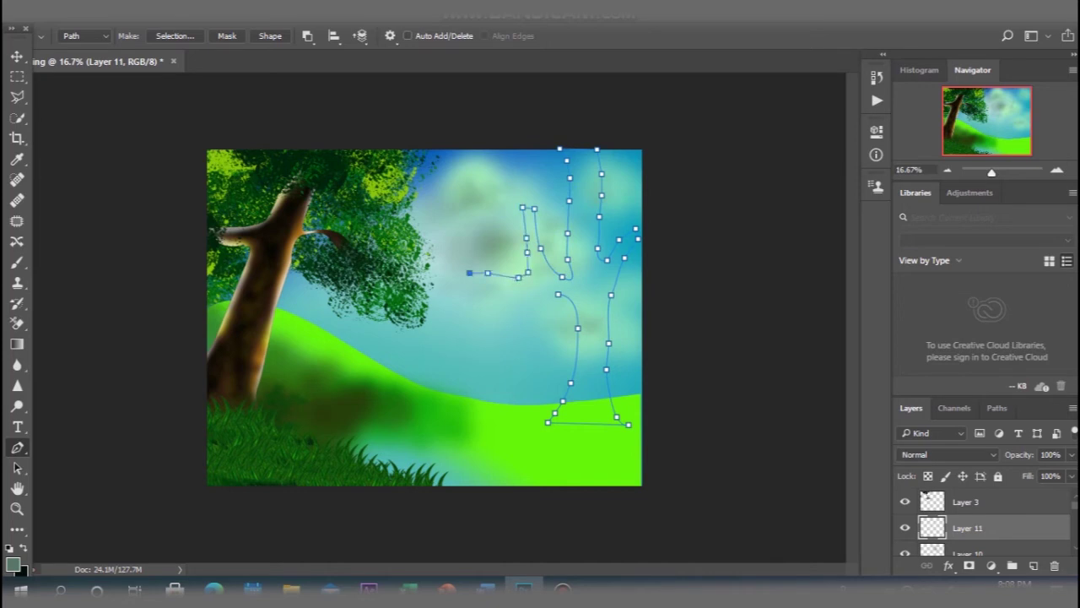
click(473, 283)
click(493, 285)
click(552, 294)
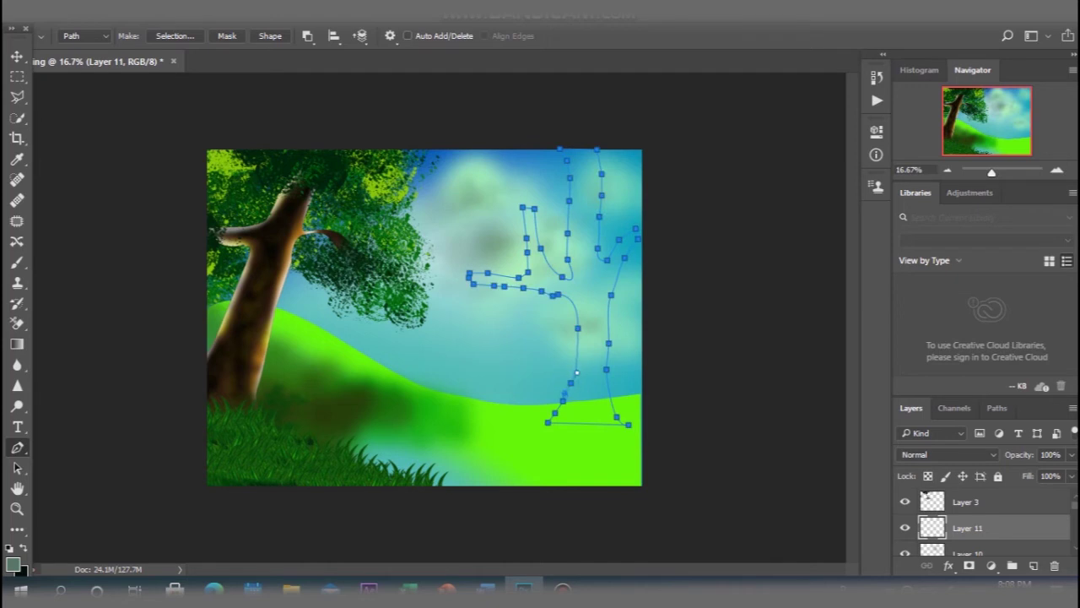
Finish the path, smooth a lower-trunk anchor, then delete the path's anchors.
key(Return)
ctrl+click(572, 379)
ctrl+click(557, 294)
drag(557, 294, 578, 293)
key(BackSpace)
key(BackSpace)
key(BackSpace)
key(BackSpace)
key(BackSpace)
key(BackSpace)
key(BackSpace)
key(BackSpace)
key(BackSpace)
key(BackSpace)
key(BackSpace)
key(BackSpace)
key(BackSpace)
key(BackSpace)
key(BackSpace)
key(BackSpace)
key(BackSpace)
key(BackSpace)
key(BackSpace)
key(BackSpace)
key(BackSpace)
key(BackSpace)
key(BackSpace)
key(BackSpace)
key(BackSpace)
key(BackSpace)
key(BackSpace)
key(BackSpace)
key(BackSpace)
key(BackSpace)
key(BackSpace)
key(BackSpace)
key(BackSpace)
key(BackSpace)
key(BackSpace)
key(BackSpace)
key(BackSpace)
key(BackSpace)
key(BackSpace)
key(BackSpace)
key(BackSpace)
key(BackSpace)
key(BackSpace)
key(BackSpace)
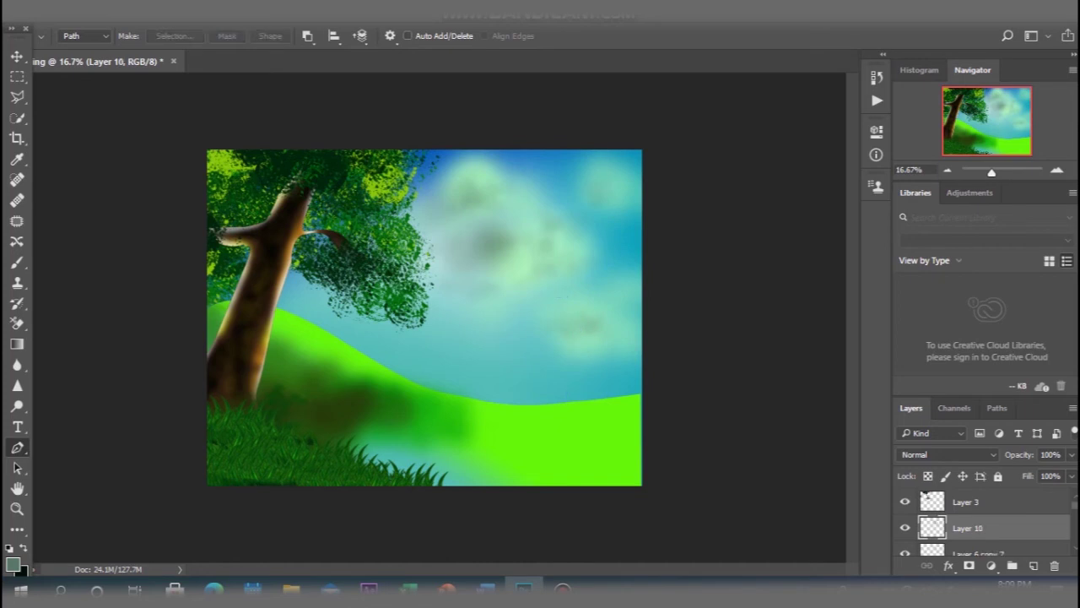
Start a new trunk path with curved left edge, a flat base, and a right edge rising upward.
click(508, 252)
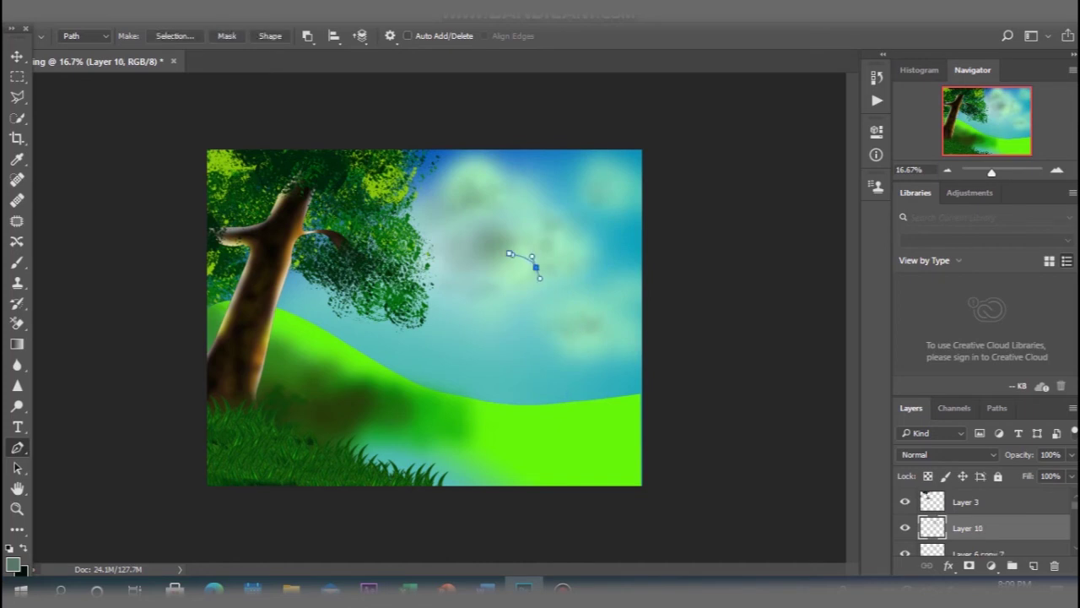
drag(565, 306, 552, 363)
drag(525, 409, 517, 417)
click(492, 436)
click(620, 438)
drag(601, 410, 595, 377)
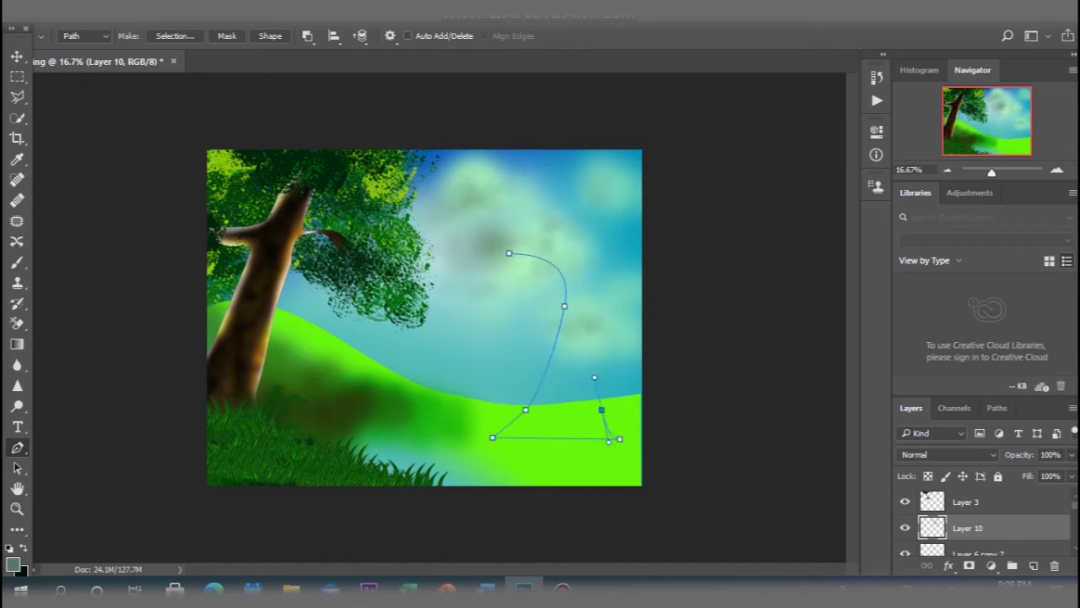
drag(604, 322, 618, 285)
key(ctrl+z)
key(ctrl+z)
mouse_move(626, 236)
mouse_down()
mouse_move(618, 144)
mouse_move(583, 150)
mouse_move(587, 204)
mouse_up()
key(ctrl+z)
key(ctrl+z)
key(ctrl+z)
Add a branch fork, run one branch to the top edge, and loop a second branch leftward.
click(579, 246)
drag(579, 246, 599, 244)
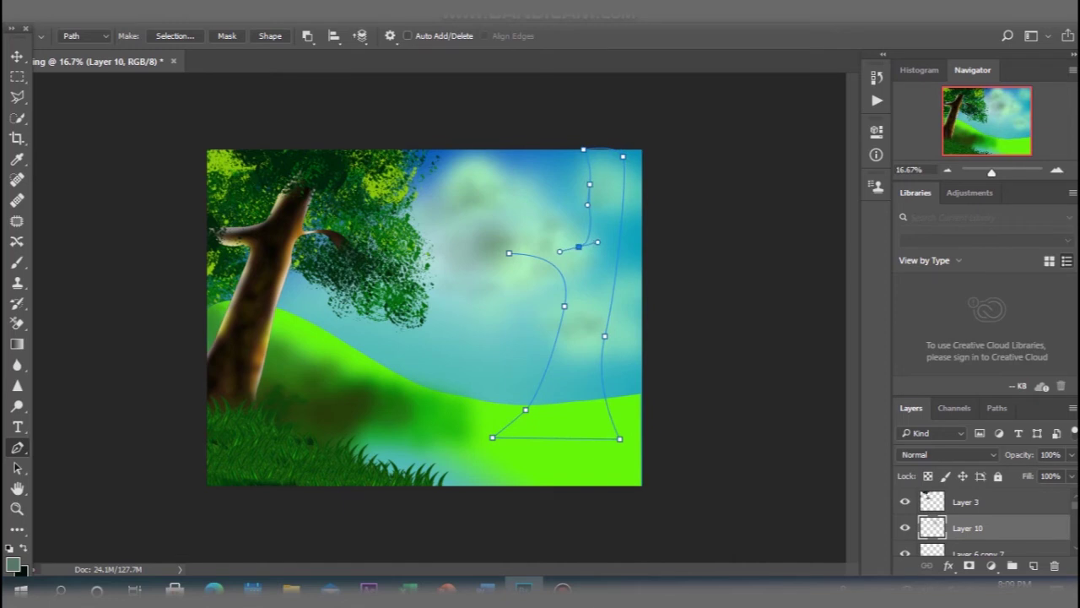
drag(517, 198, 526, 230)
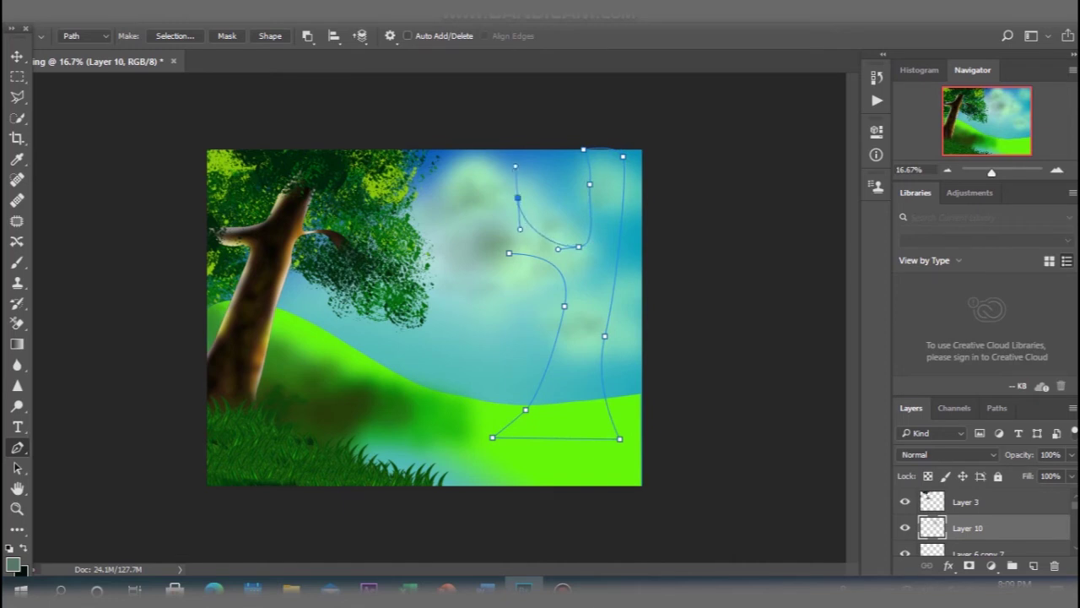
click(482, 153)
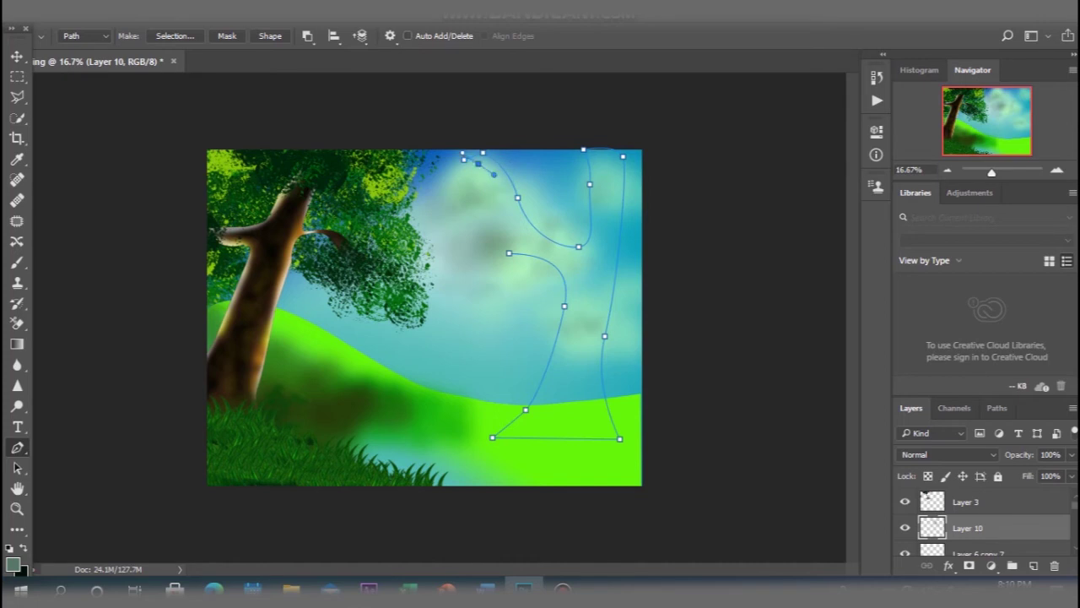
drag(507, 202, 533, 262)
click(511, 235)
click(492, 224)
click(443, 206)
drag(438, 216, 460, 228)
Reshape the curves on the trunk's left edge and the upper branch tip.
right_click(509, 190)
click(604, 262)
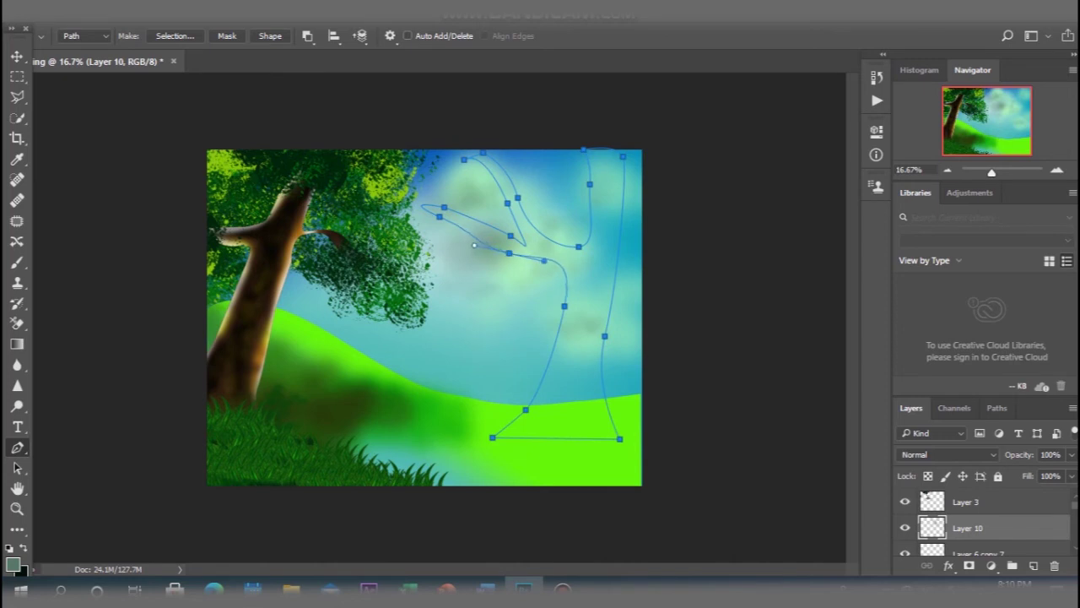
drag(545, 267, 575, 282)
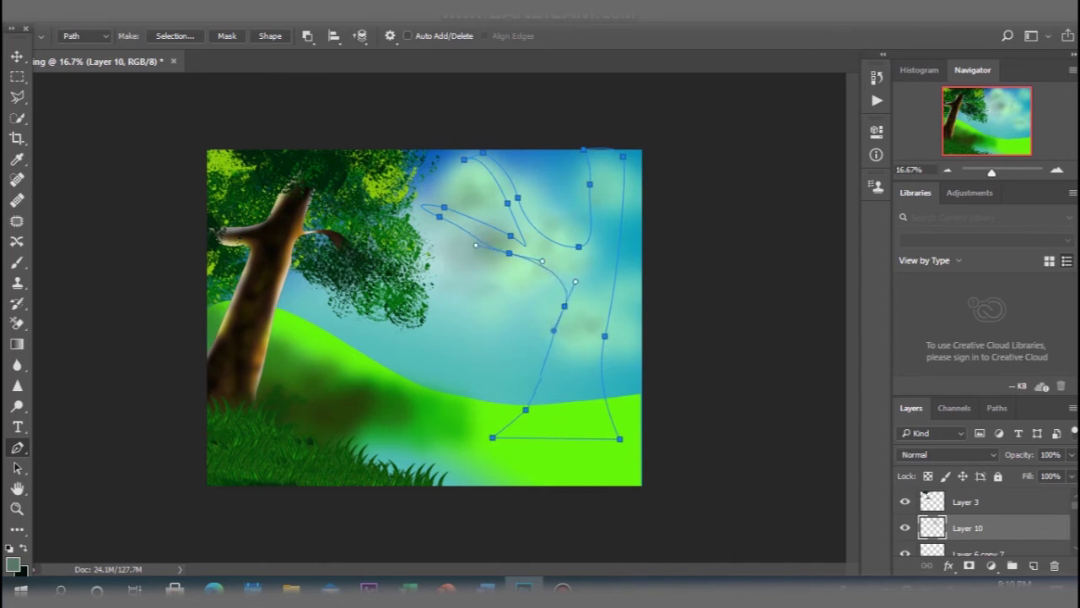
drag(509, 254, 514, 256)
click(444, 207)
click(463, 158)
drag(469, 146, 460, 153)
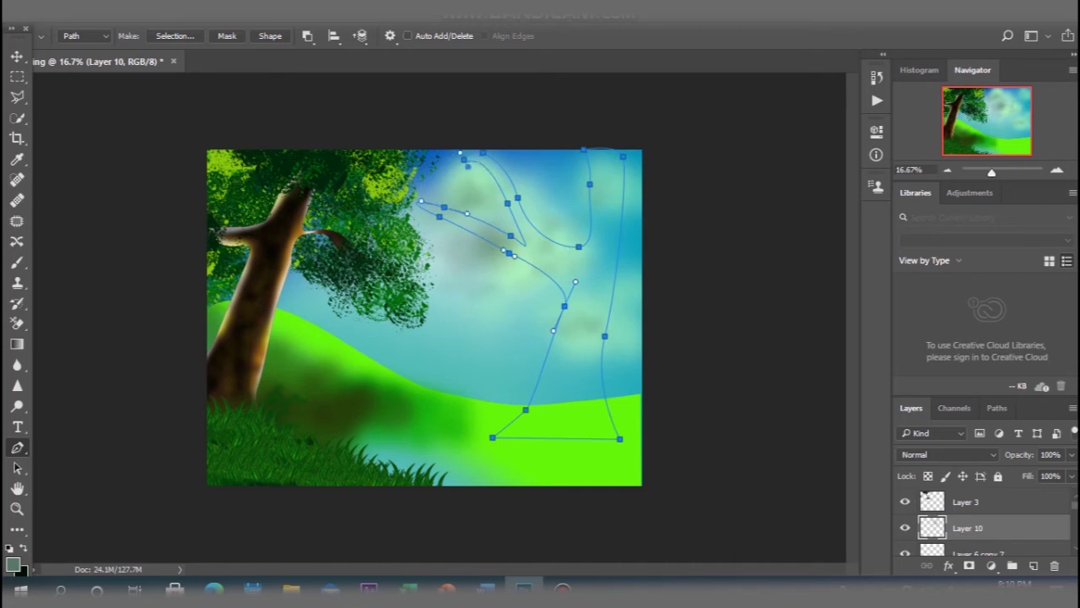
drag(460, 153, 481, 151)
drag(517, 198, 527, 217)
Smooth the curves at the trunk base, branch fork, and top right, then deselect the path.
mouse_move(575, 281)
mouse_down()
mouse_move(561, 267)
mouse_move(584, 264)
mouse_up()
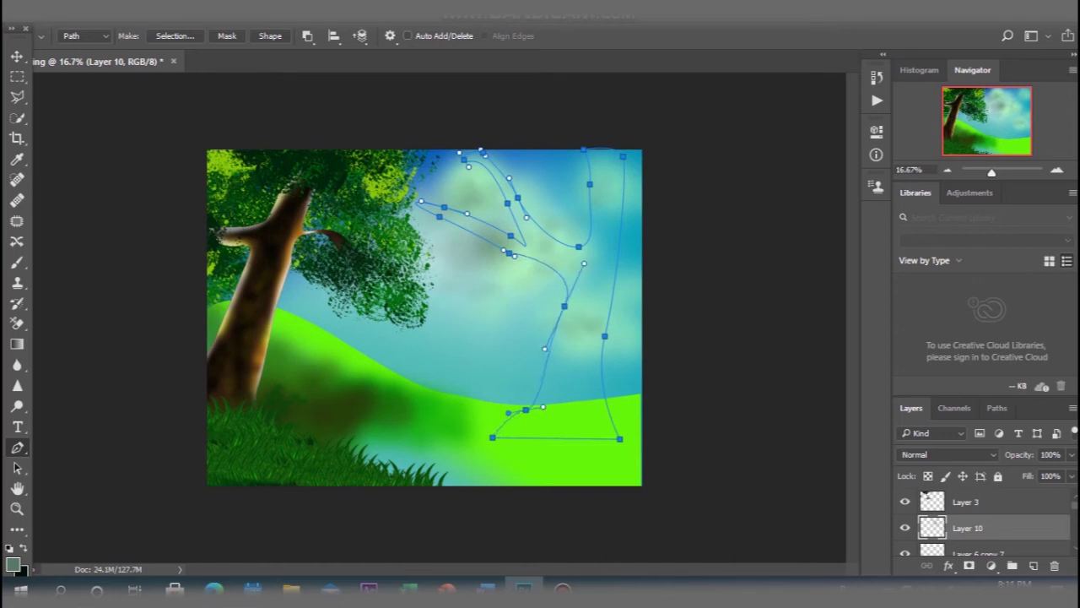
drag(525, 409, 554, 388)
mouse_move(589, 183)
mouse_down()
mouse_move(605, 192)
mouse_move(592, 201)
mouse_move(600, 214)
mouse_move(595, 202)
mouse_up()
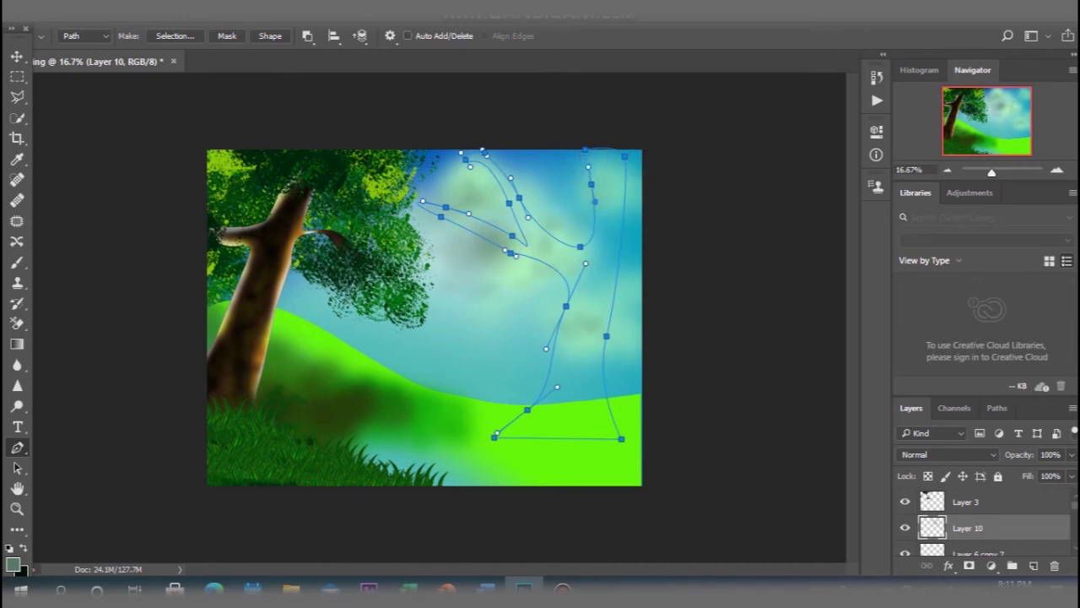
drag(625, 156, 622, 166)
key(Escape)
ctrl+click(574, 287)
drag(586, 263, 571, 260)
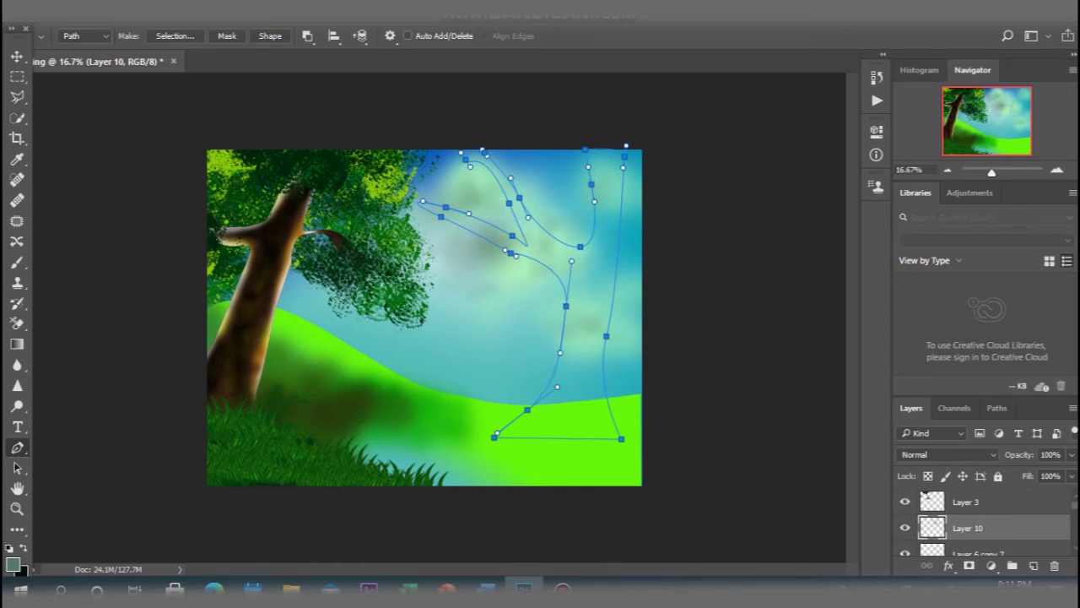
key(Escape)
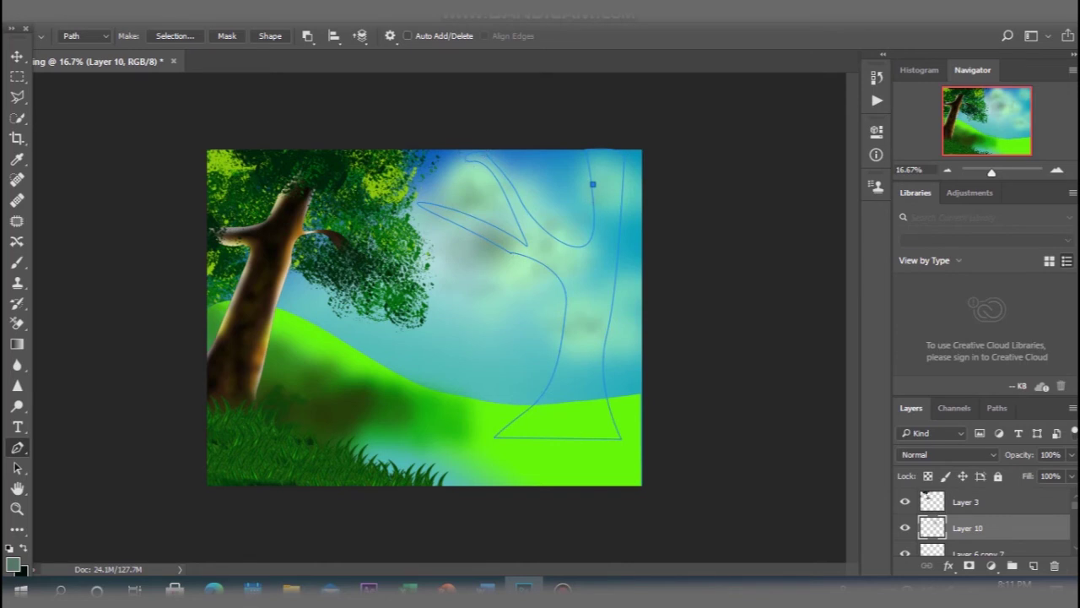
Try Make Selection on the trunk path, then undo back to the editable path.
right_click(590, 191)
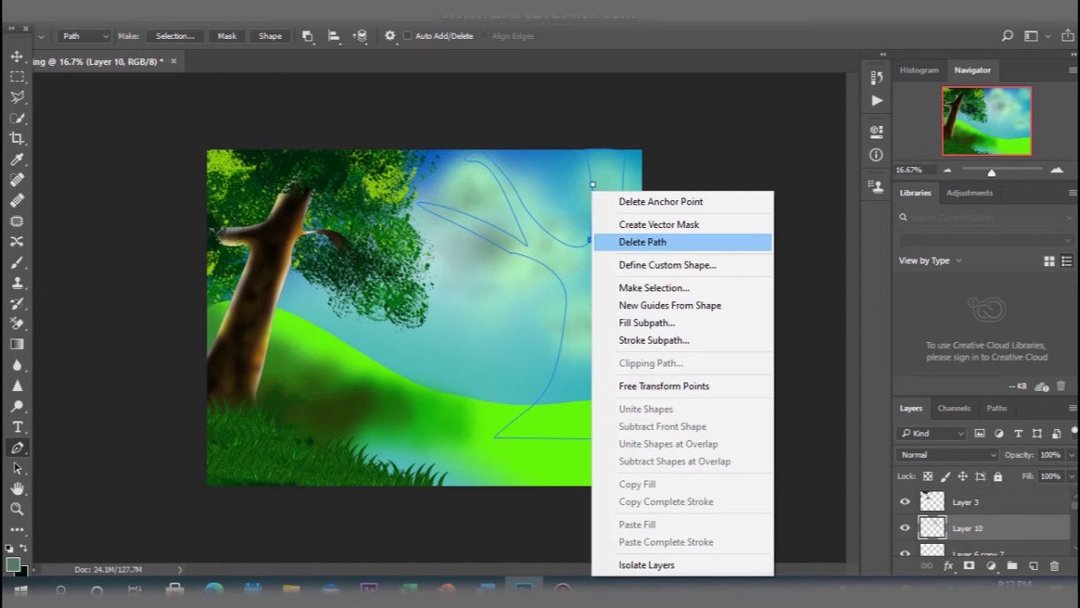
click(650, 284)
click(627, 164)
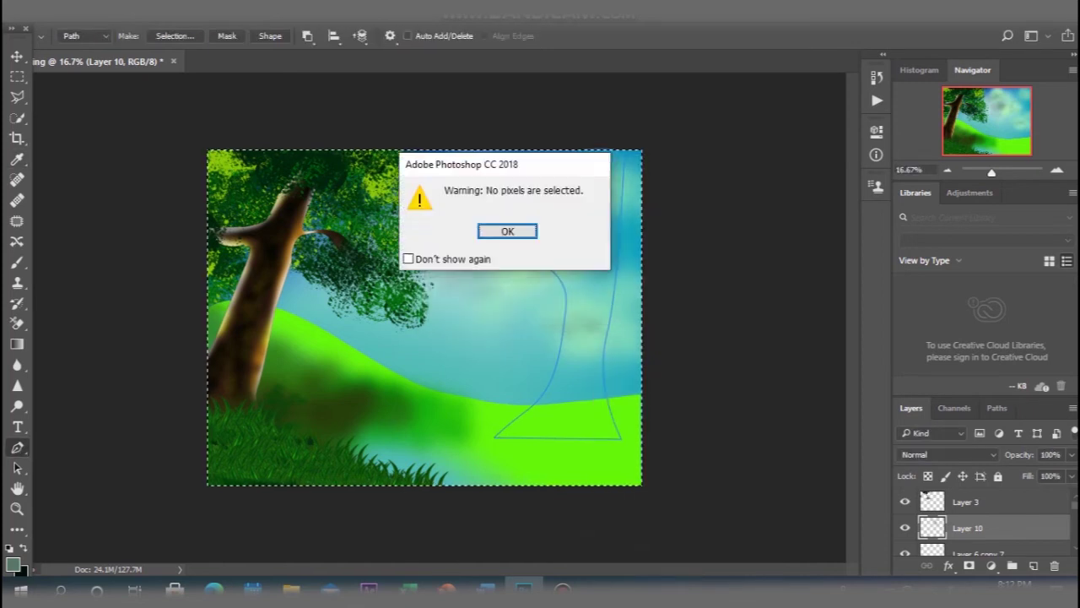
key(Return)
key(ctrl+z)
key(ctrl+z)
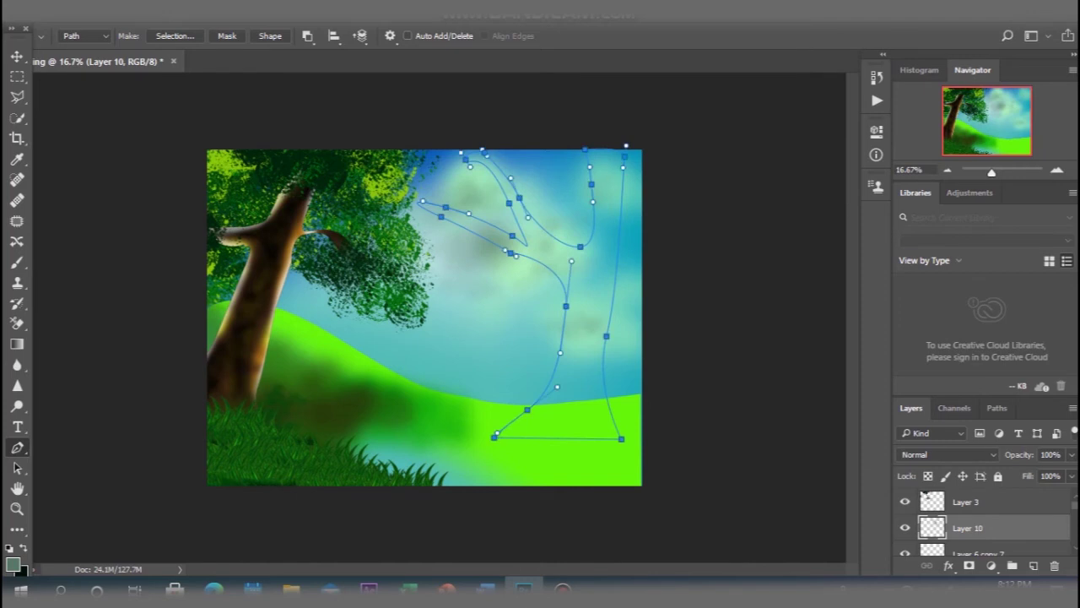
key(ctrl+z)
With Auto Add/Delete, remove extra anchors on the trunk's right edge and adjust the left branch tip.
click(408, 36)
click(591, 183)
click(408, 36)
ctrl+click(441, 210)
drag(512, 244, 524, 243)
ctrl+click(446, 208)
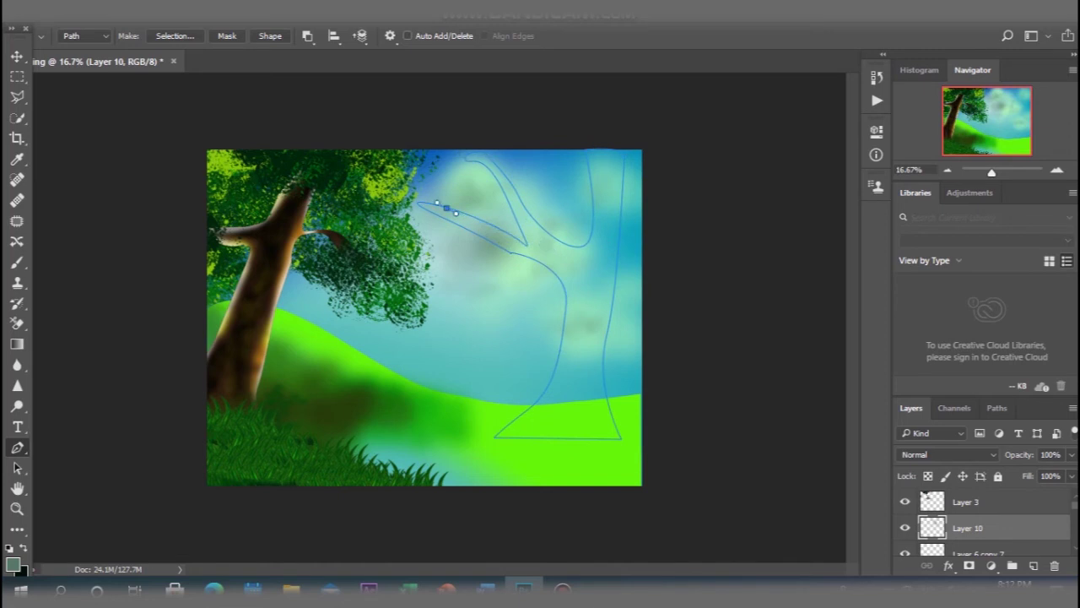
ctrl+alt+click(446, 208)
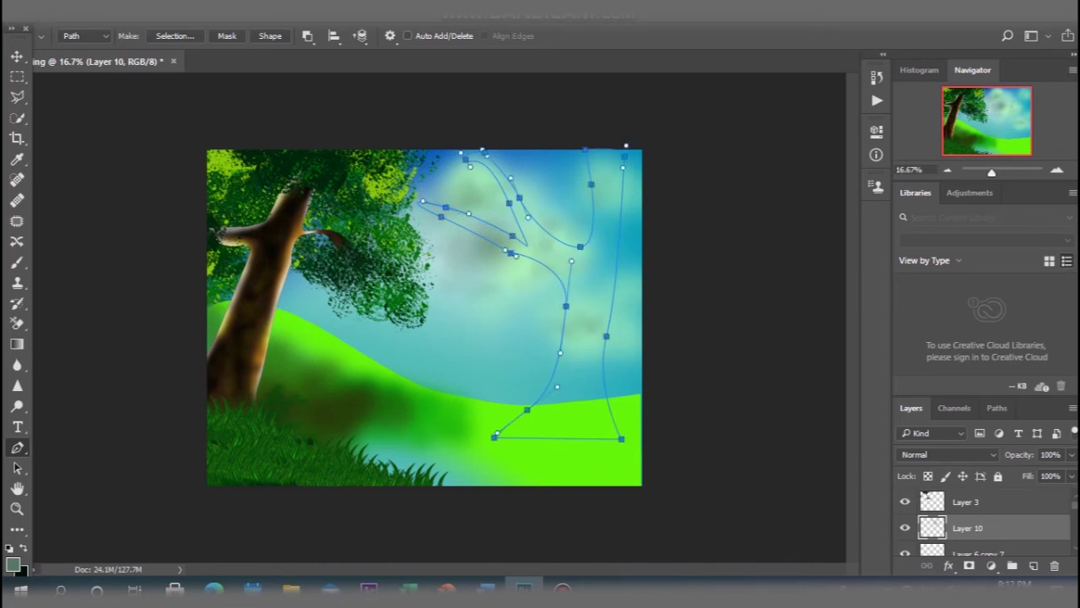
click(407, 35)
ctrl+click(591, 186)
click(590, 186)
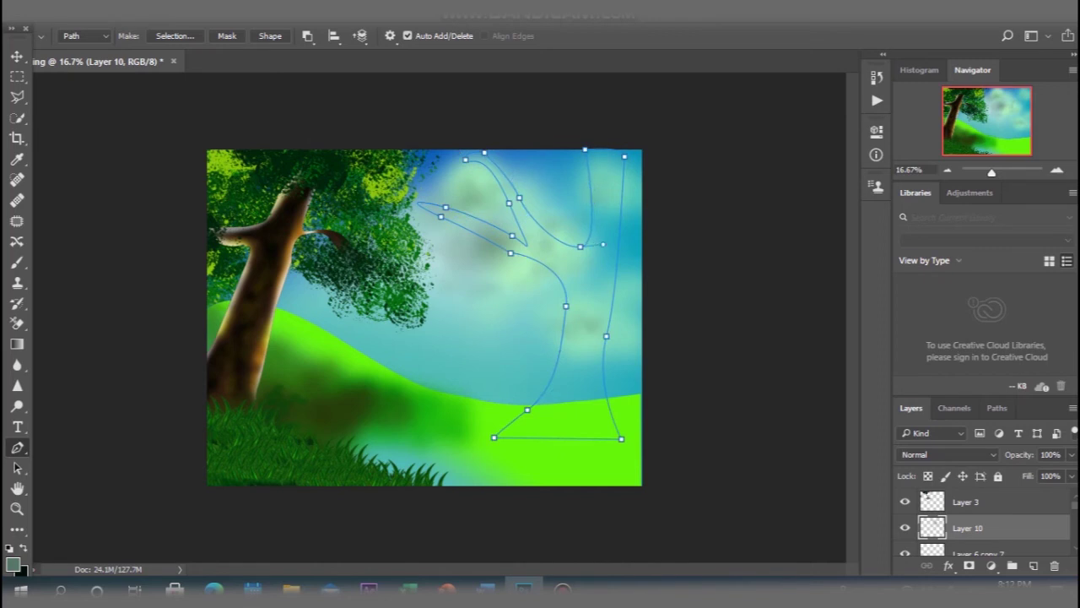
click(408, 36)
Smooth the branch fork, add an anchor on the branch loop, and reshape the upper branch curves.
mouse_move(512, 235)
mouse_down()
mouse_move(629, 306)
mouse_move(542, 339)
mouse_move(549, 333)
mouse_up()
click(559, 250)
mouse_move(519, 198)
mouse_down()
mouse_move(559, 258)
mouse_move(639, 316)
mouse_up()
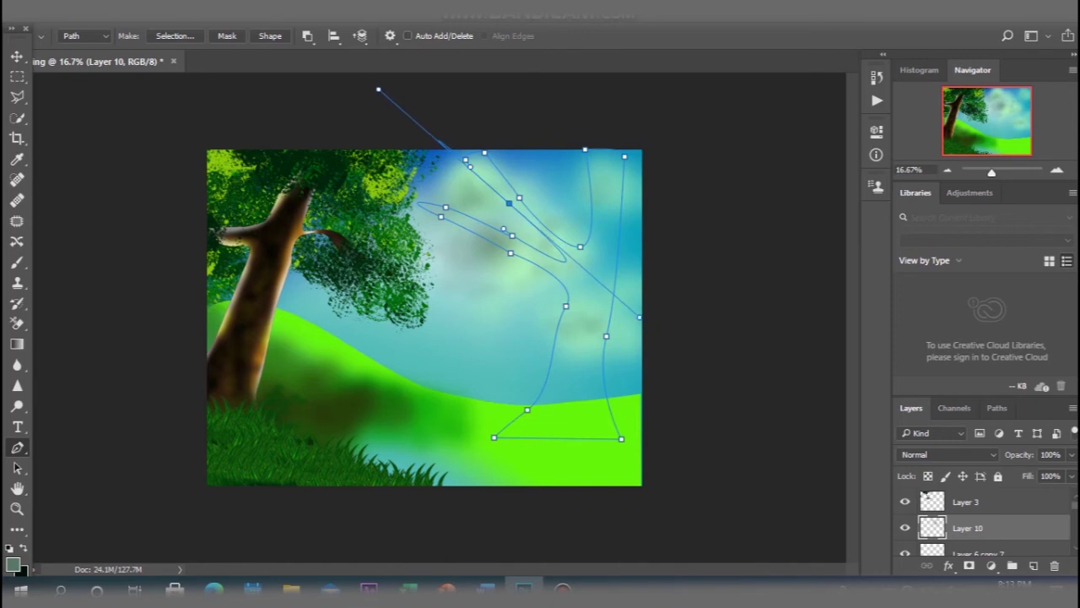
click(482, 151)
key(Escape)
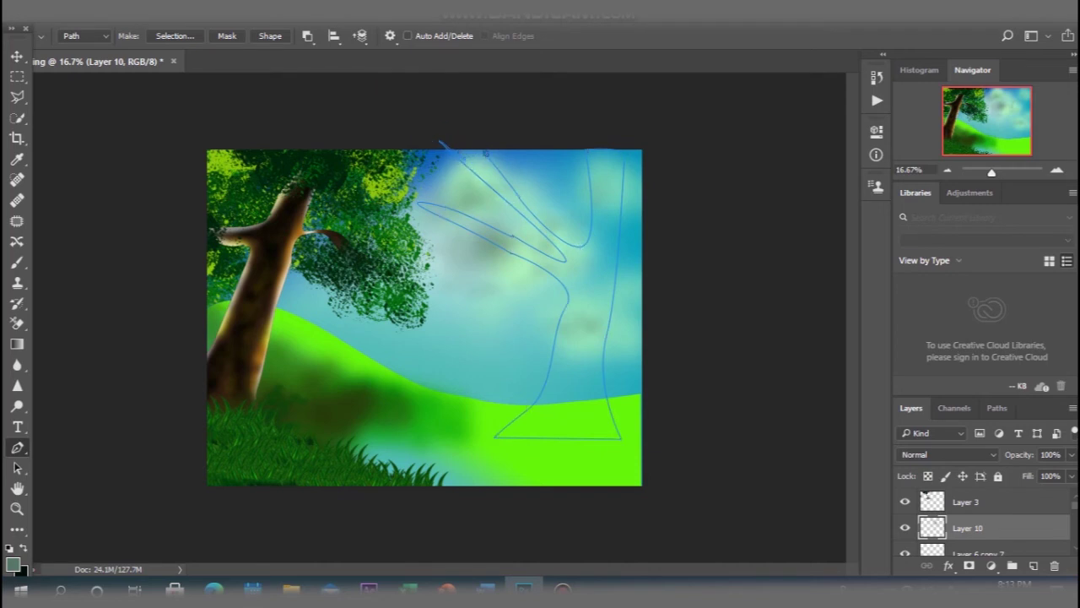
right_click(504, 180)
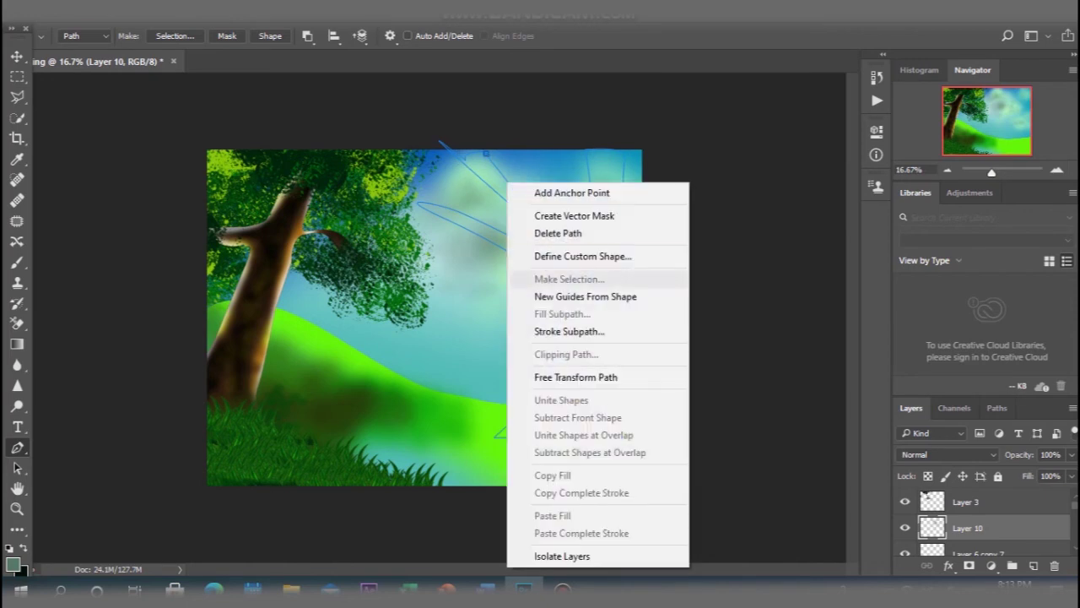
key(Escape)
ctrl+click(465, 158)
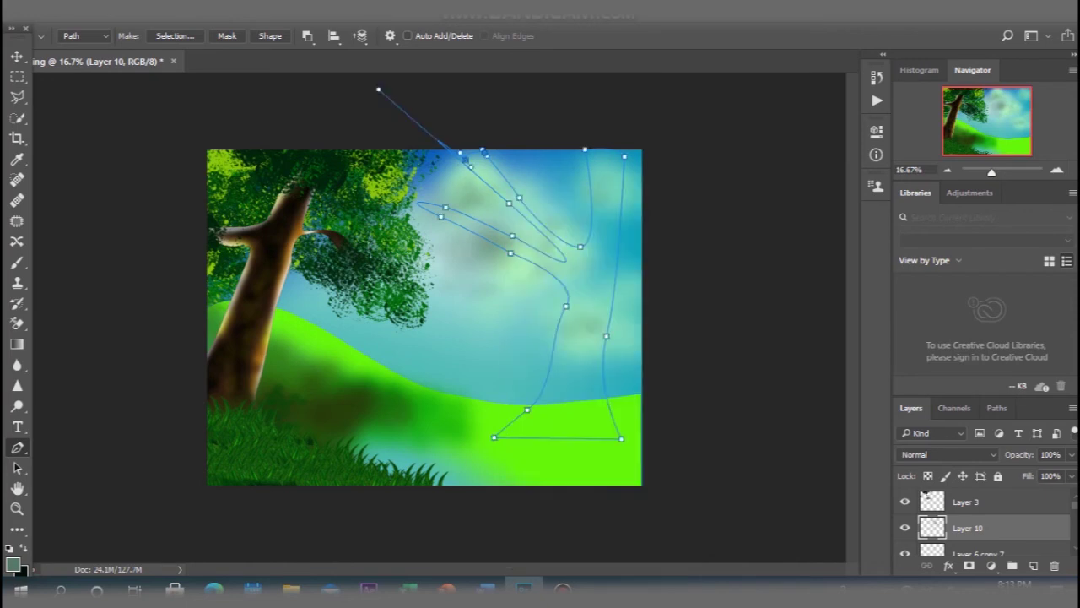
Bend the upper branch from its top and middle anchors and reposition the trunk's right-edge anchors.
drag(378, 90, 495, 191)
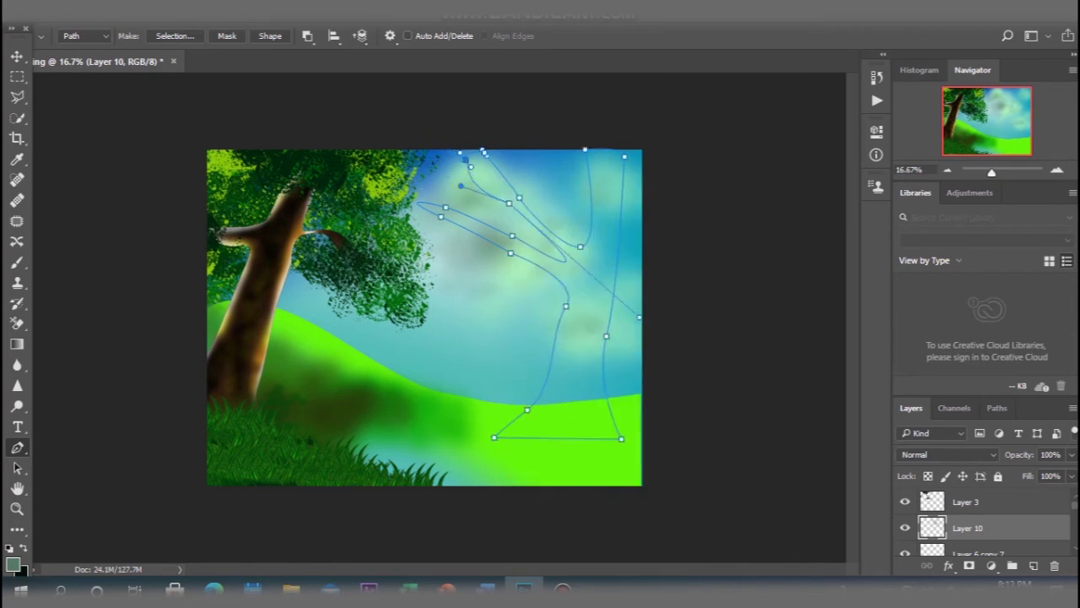
ctrl+click(519, 197)
drag(465, 158, 463, 130)
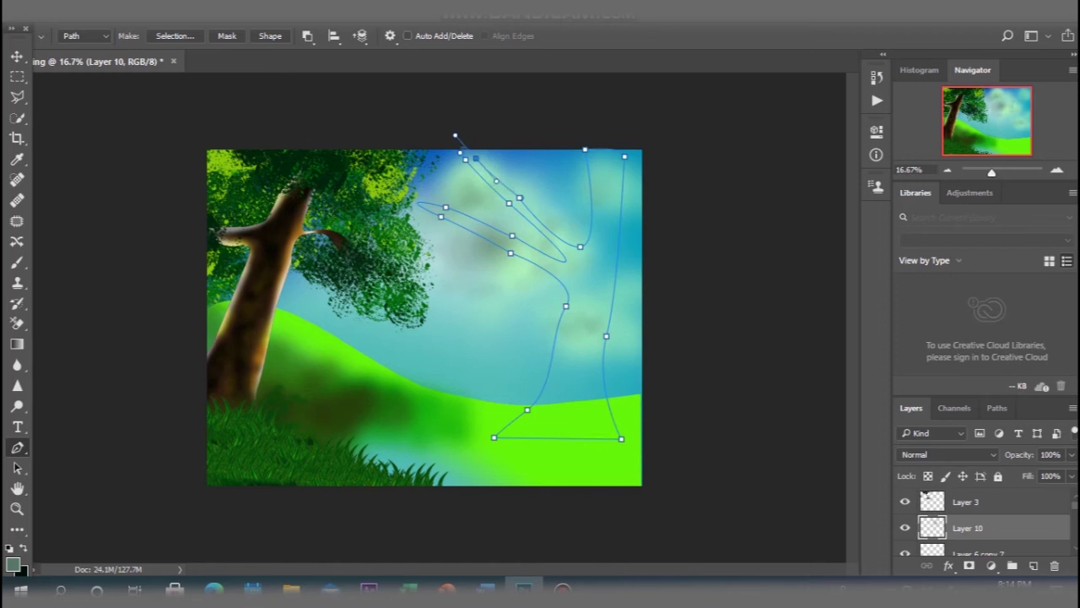
drag(519, 197, 533, 210)
drag(580, 247, 580, 240)
mouse_move(565, 305)
mouse_down()
mouse_move(555, 315)
mouse_move(555, 268)
mouse_up()
drag(606, 336, 603, 258)
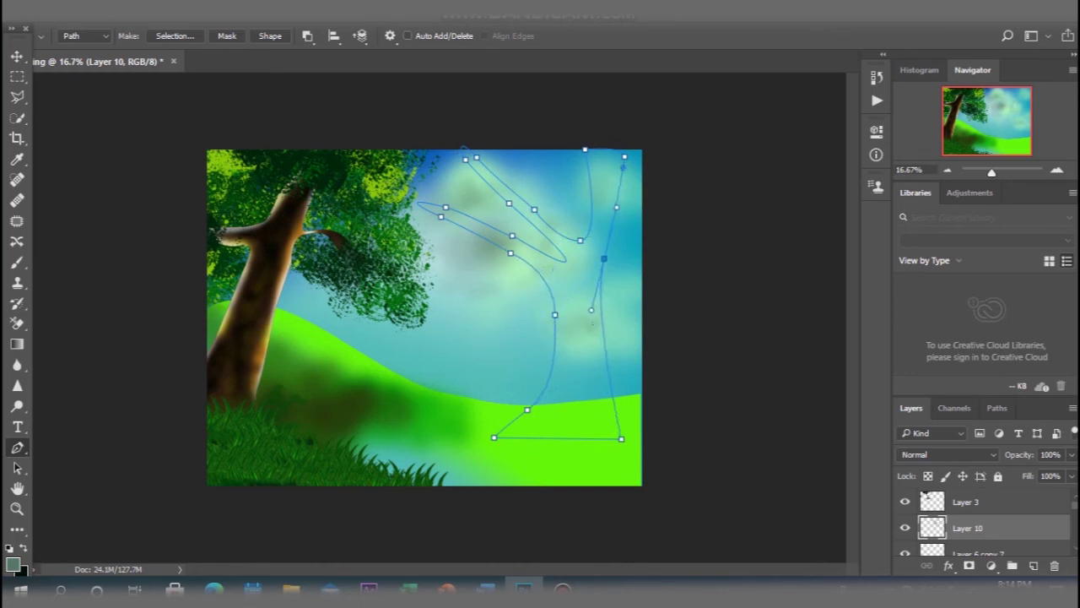
drag(624, 157, 601, 145)
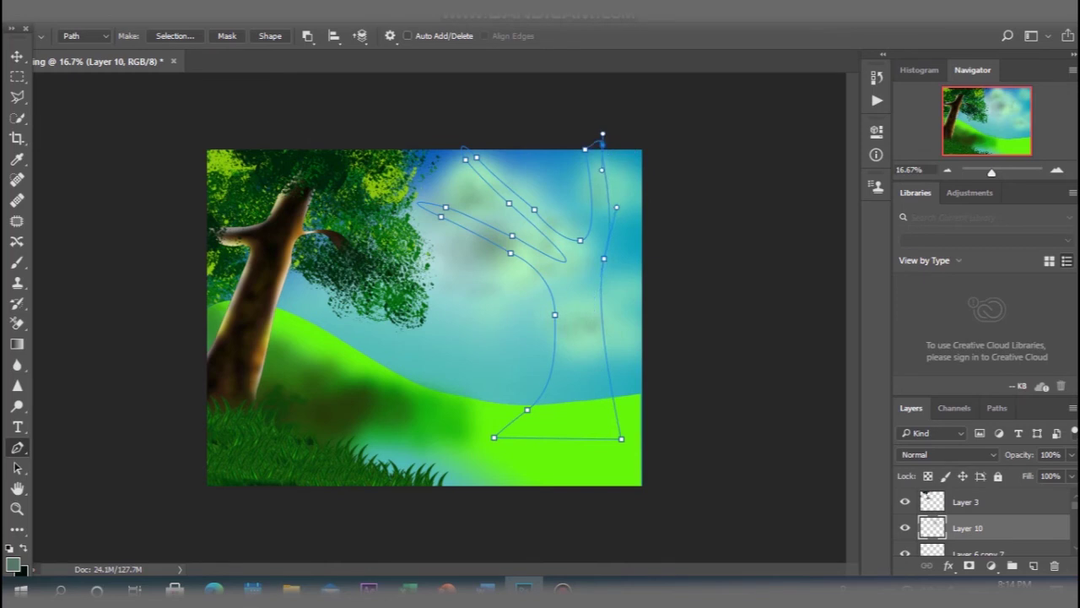
Load the trunk path as a selection and set the foreground colour to dark brown 4a270a.
key(ctrl+Return)
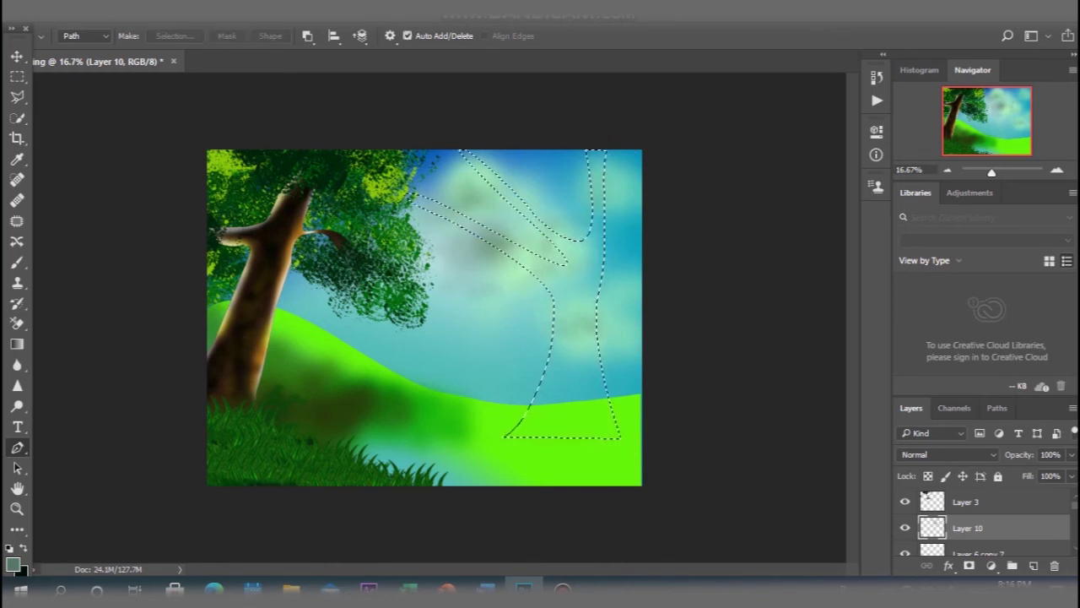
key(i)
click(13, 564)
click(564, 354)
drag(749, 318, 748, 384)
click(600, 369)
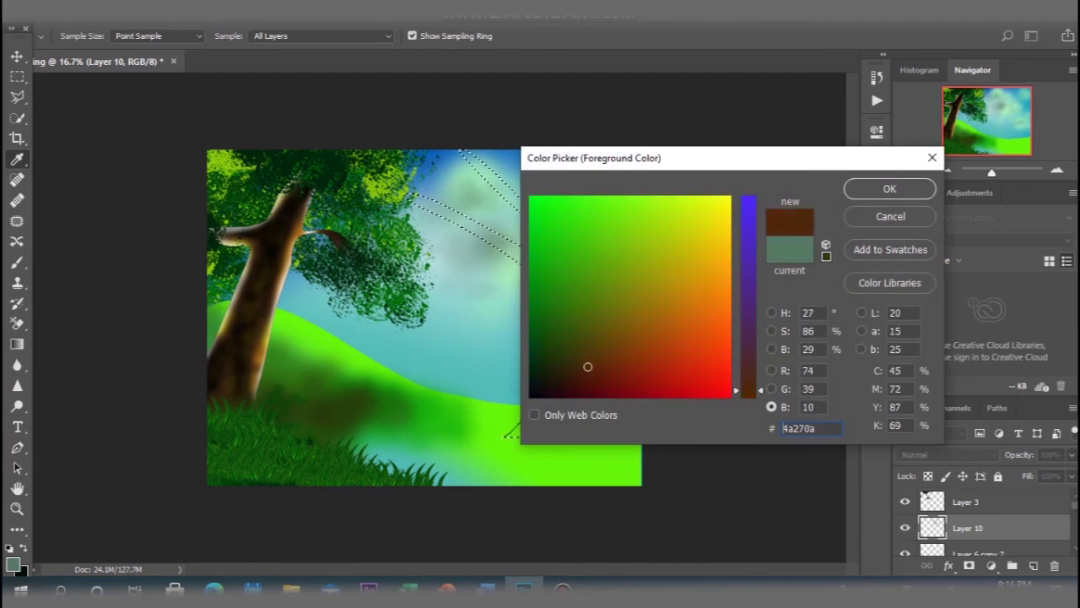
click(890, 188)
Fill the trunk and upper-left branch with foreground-to-transparent brown gradients.
key(g)
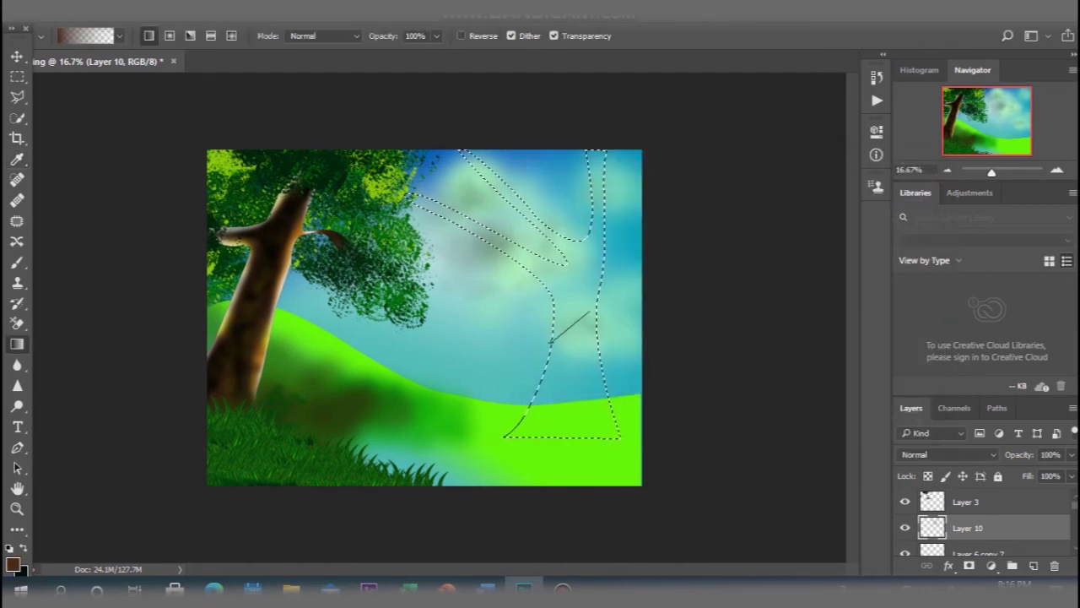
drag(577, 372, 579, 287)
drag(595, 164, 591, 317)
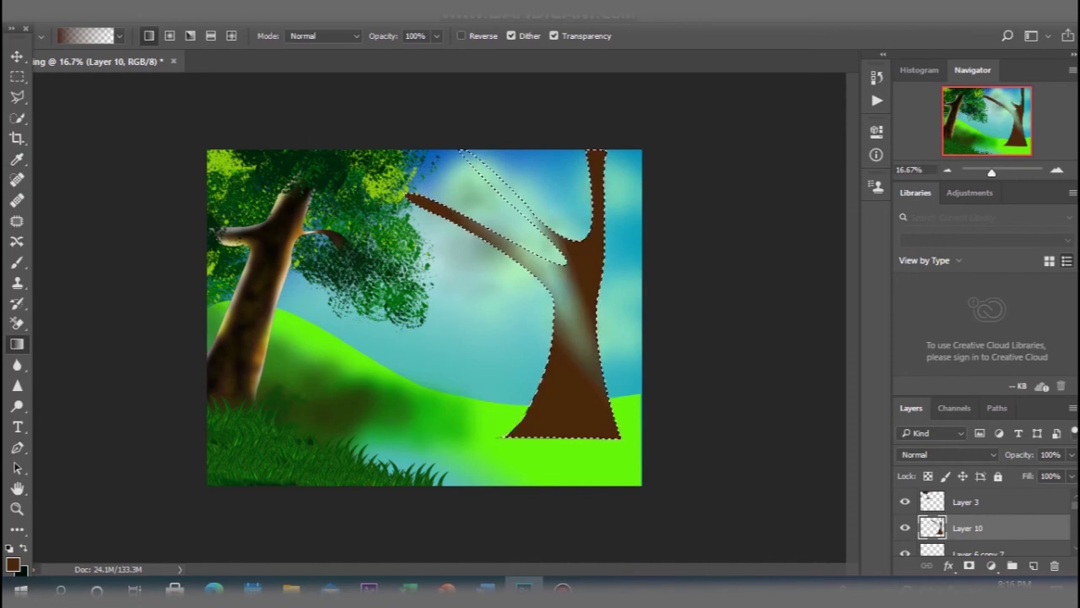
drag(466, 154, 506, 196)
drag(466, 154, 527, 216)
drag(466, 154, 569, 260)
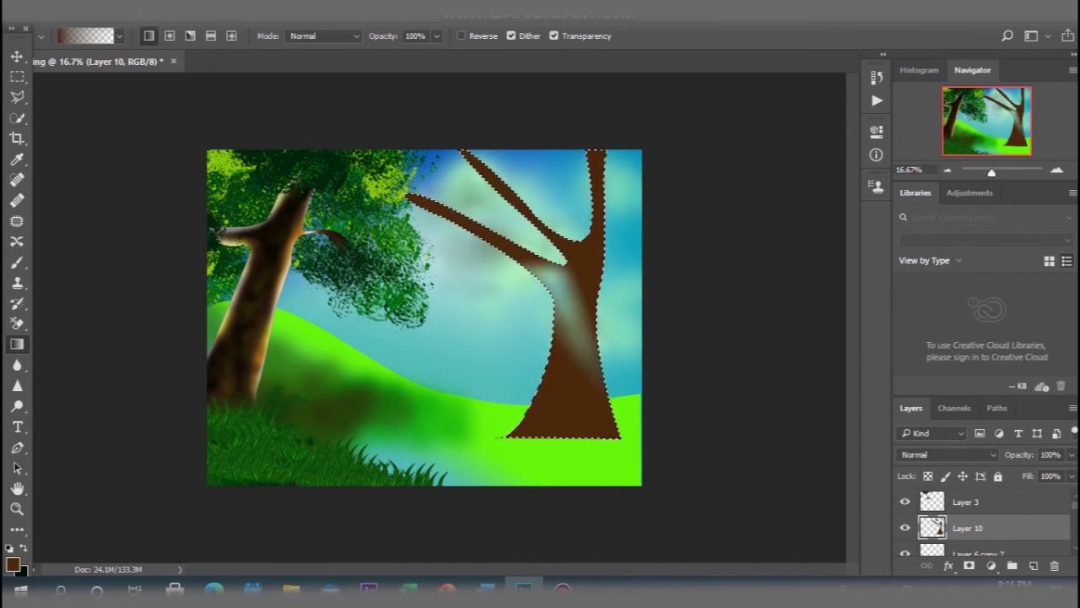
drag(553, 338, 574, 287)
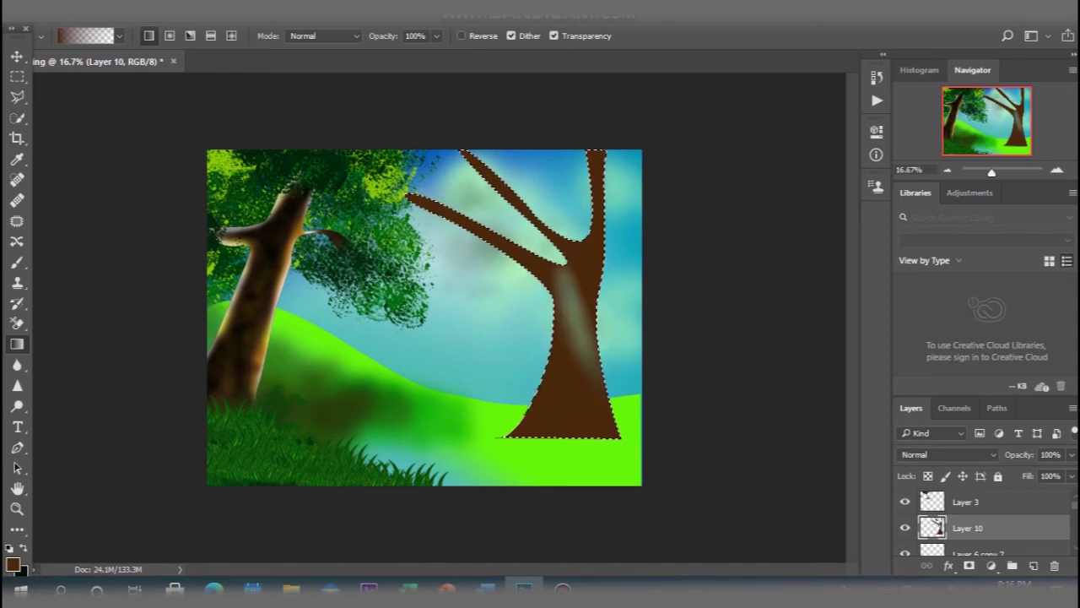
Paint a golden-brown highlight across the branch fork with the Brush at 59% opacity.
click(12, 563)
click(240, 278)
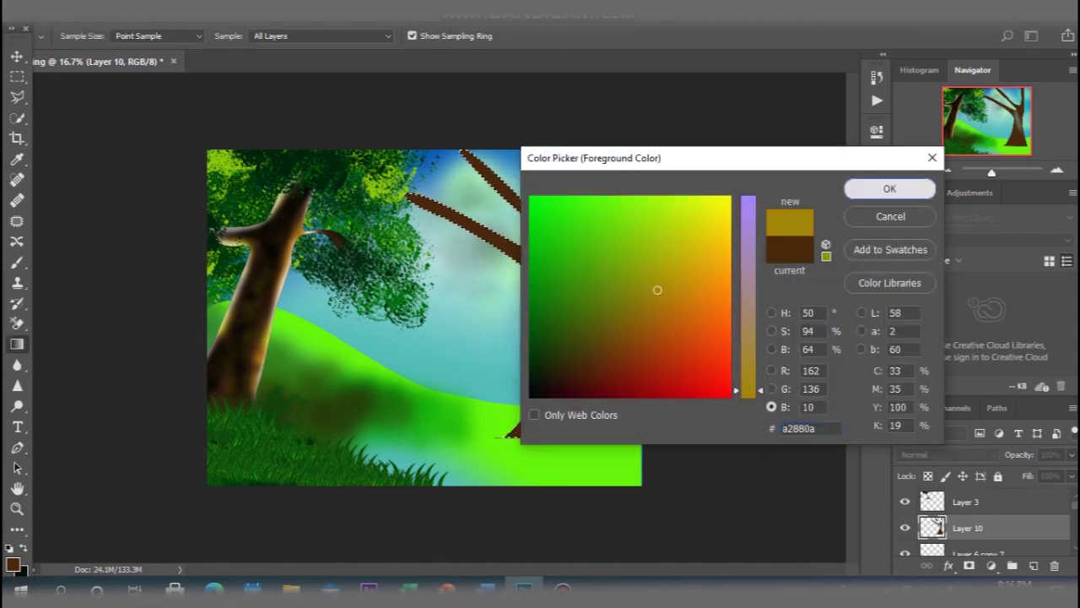
click(890, 185)
key(b)
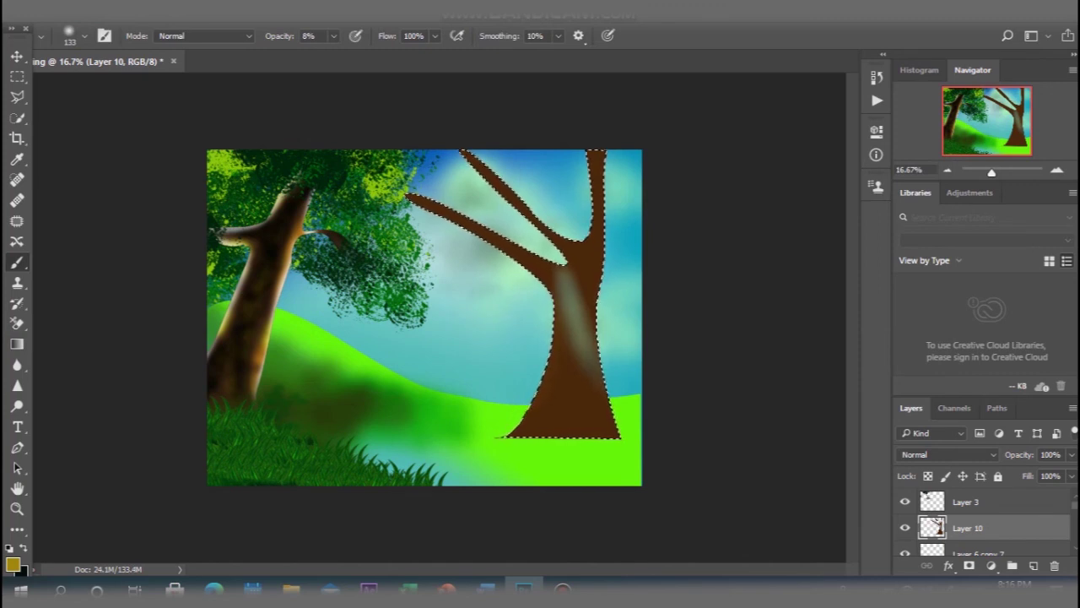
key(5)
key(9)
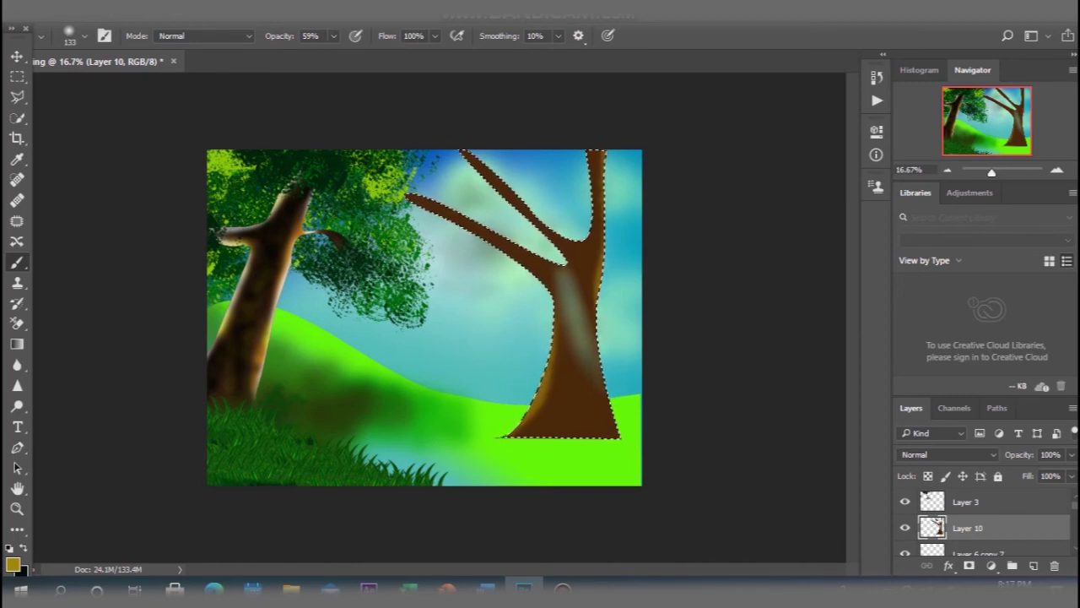
drag(533, 211, 582, 243)
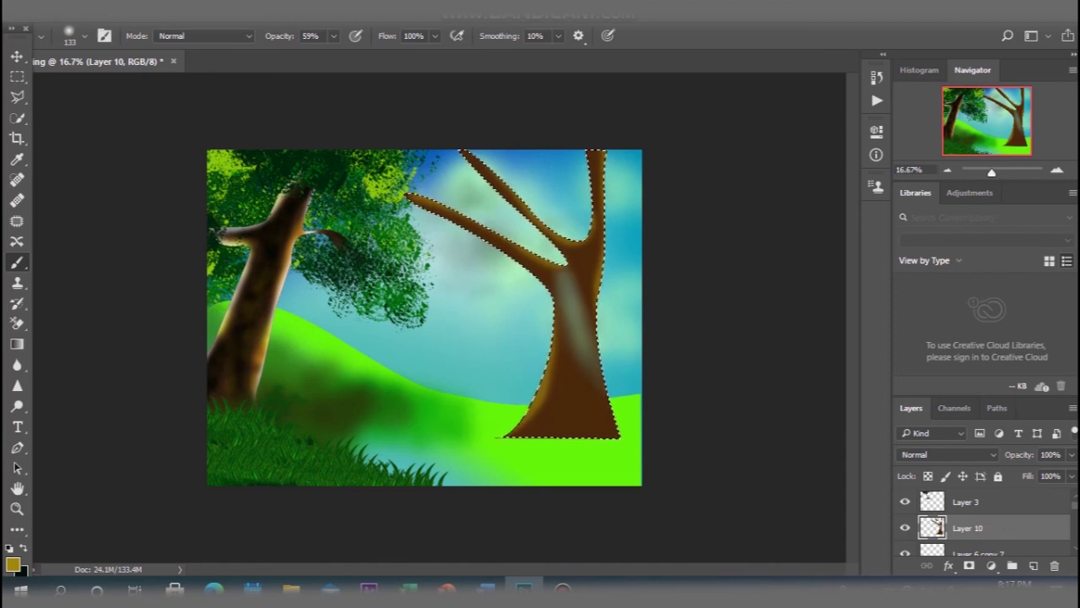
Set the foreground colour to a bright lime green.
click(12, 562)
click(632, 316)
click(667, 241)
drag(666, 240, 693, 211)
click(890, 188)
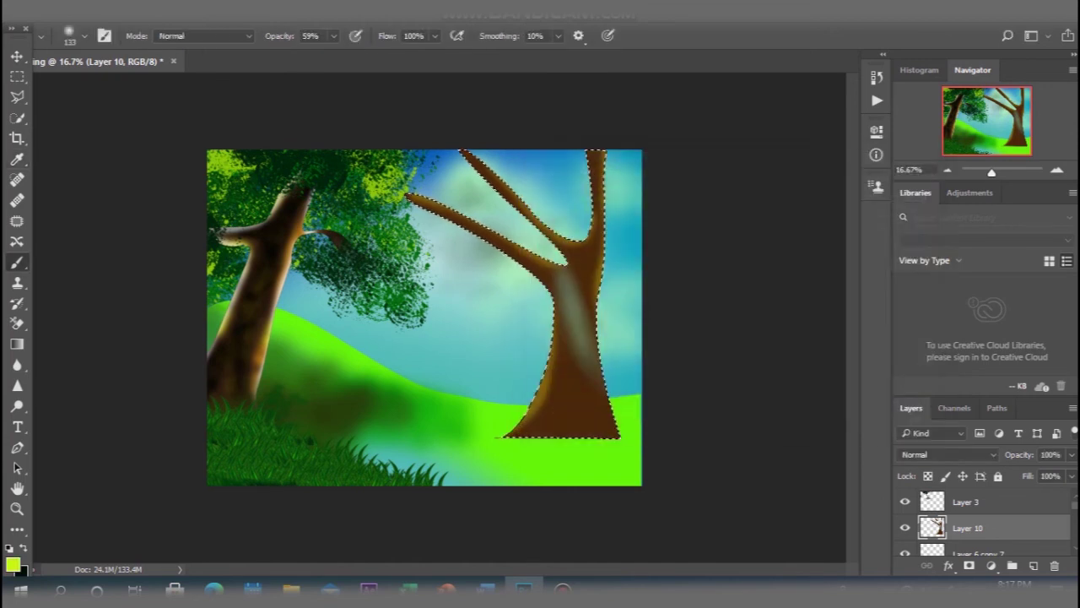
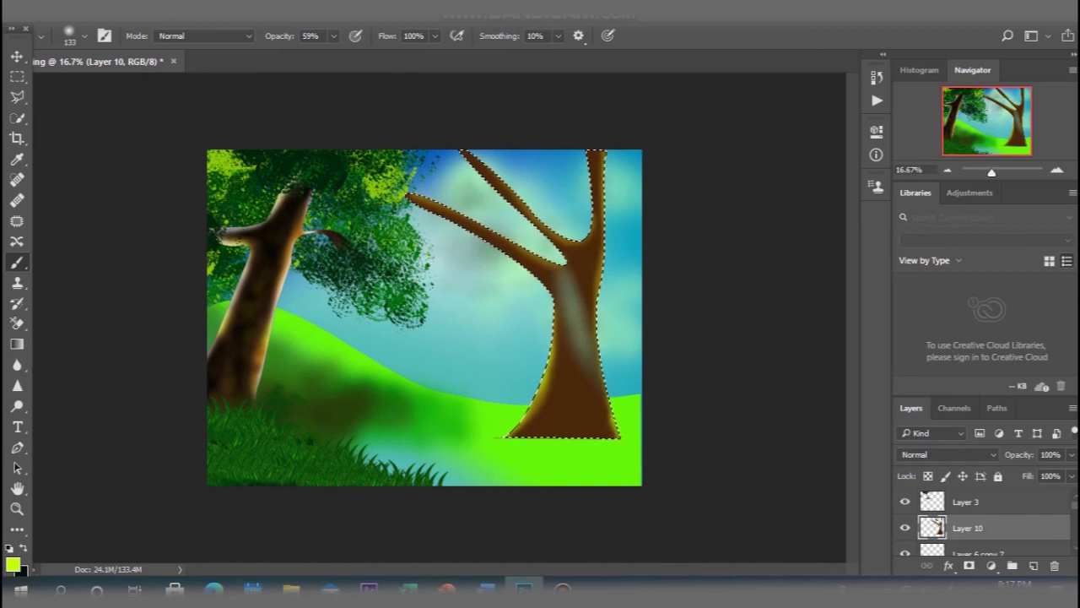
Trace a curved Pen path down the right trunk's middle, from the fork to the base and back up.
key(p)
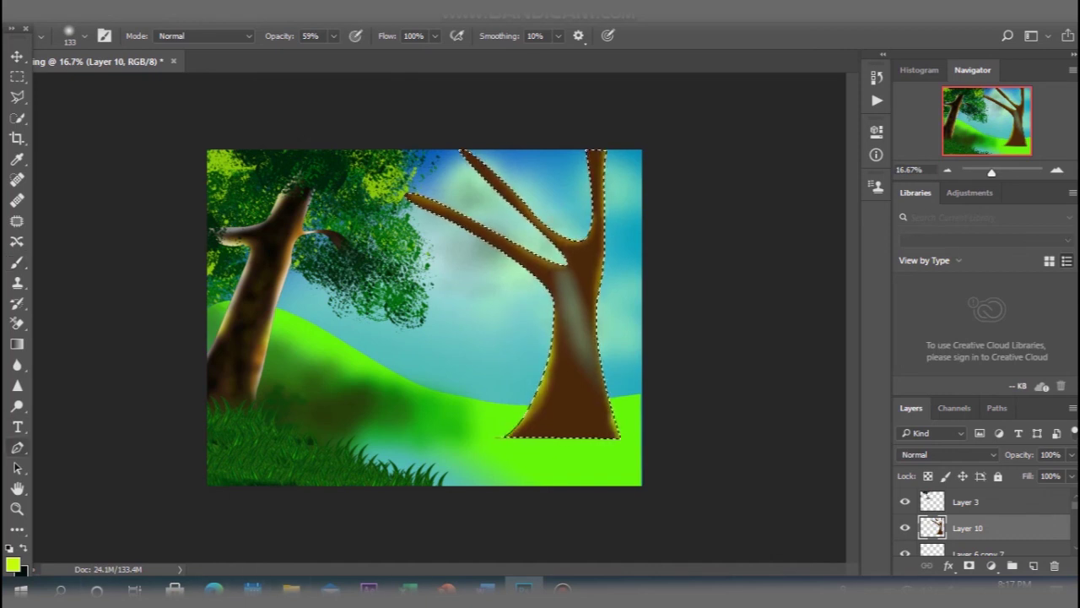
click(524, 260)
click(550, 279)
drag(568, 341, 556, 380)
click(529, 433)
click(558, 404)
click(580, 294)
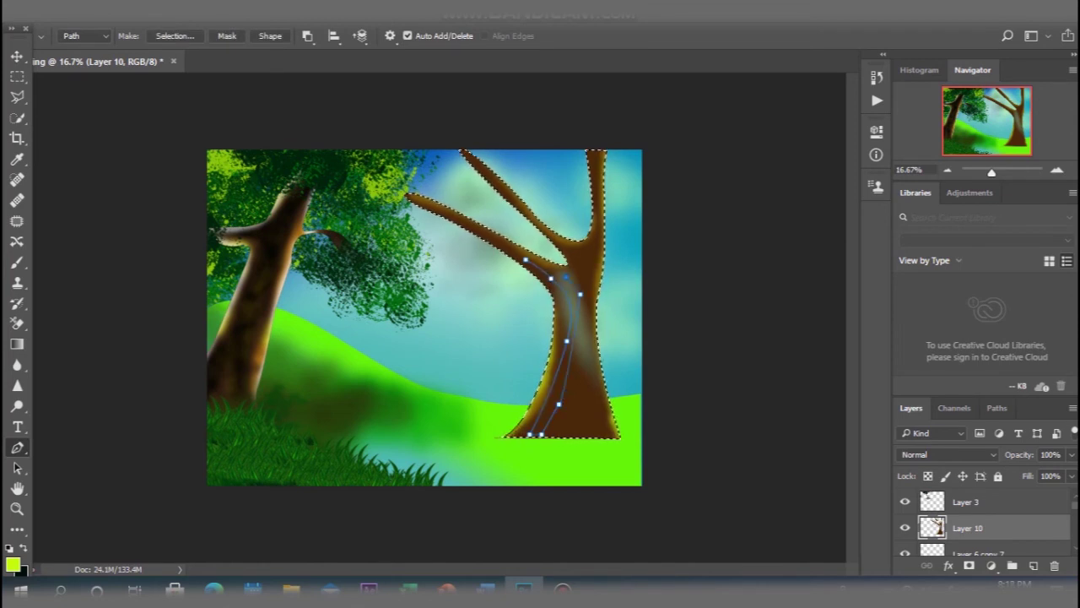
Close the trunk path, convert it to a selection, and invert it.
click(526, 260)
right_click(525, 260)
click(579, 287)
click(627, 161)
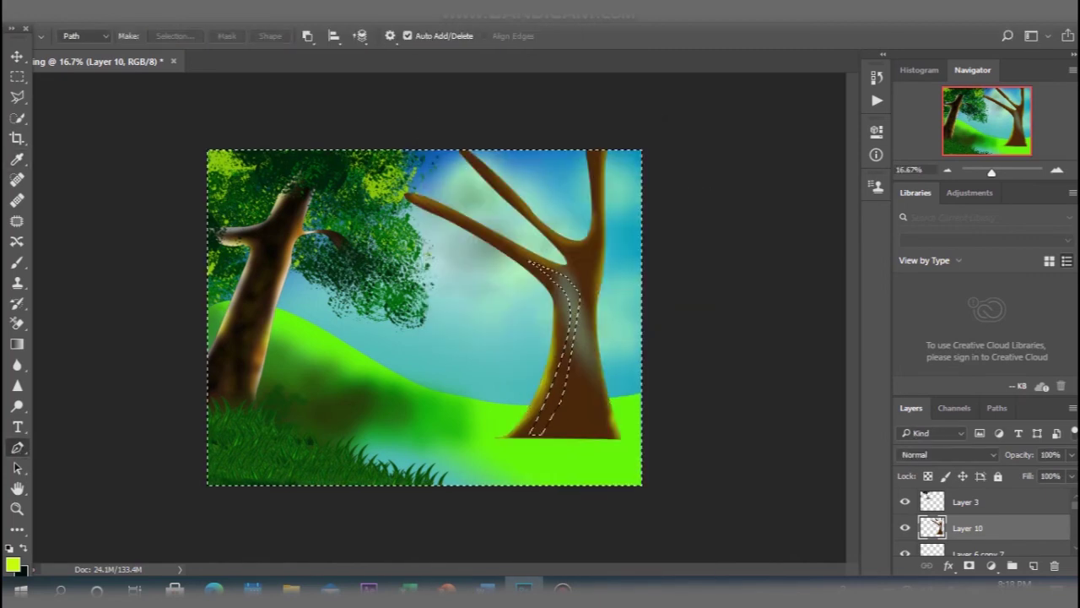
key(ctrl+shift+i)
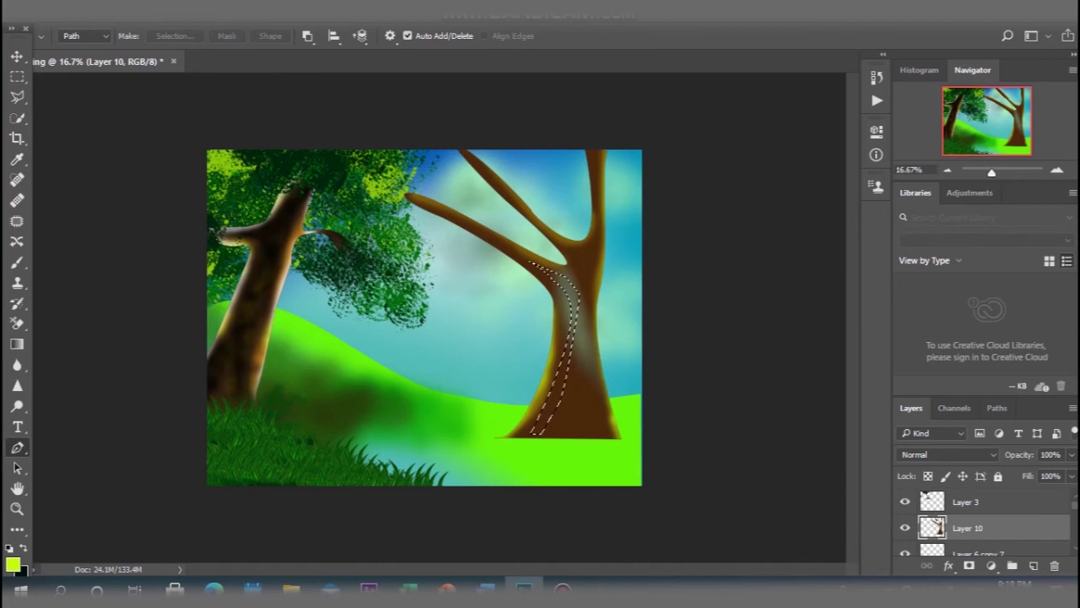
Switch to the brush with a dark green colour at 19% opacity.
key(b)
click(13, 563)
drag(616, 270, 586, 324)
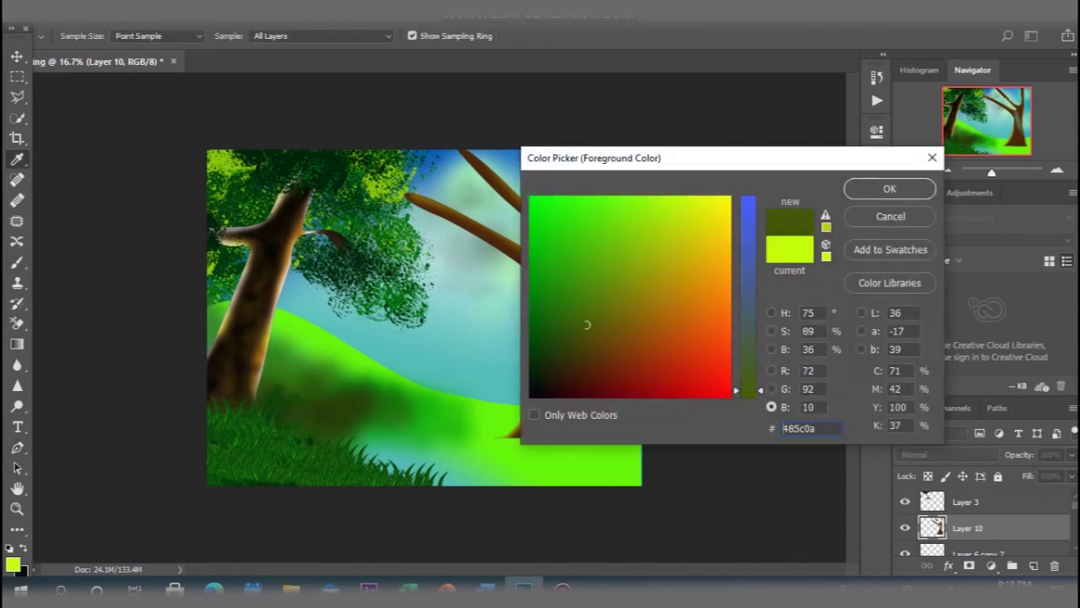
click(889, 188)
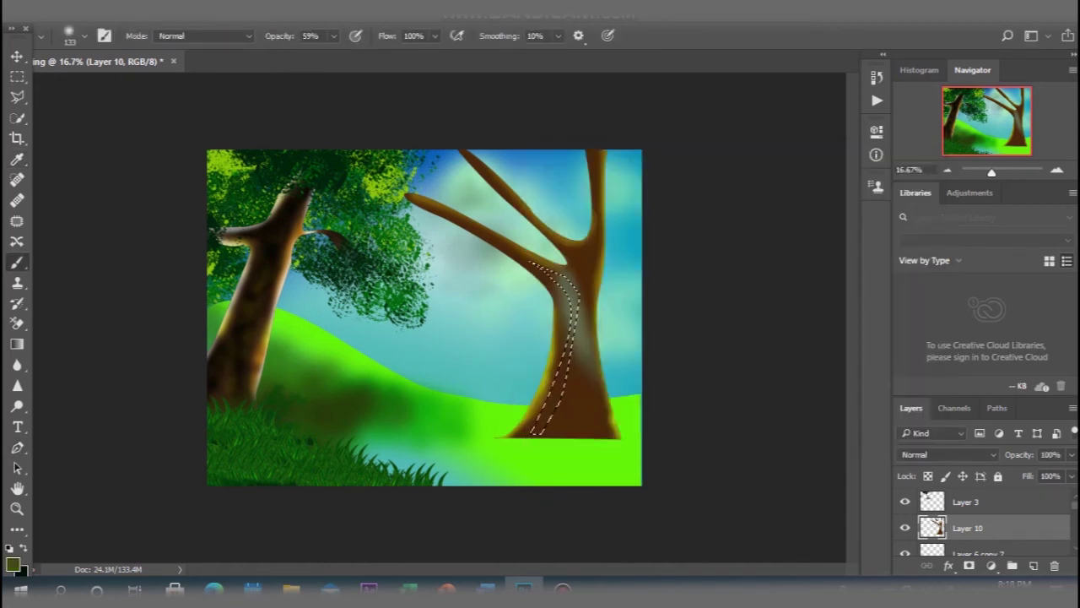
click(334, 36)
drag(335, 54, 305, 54)
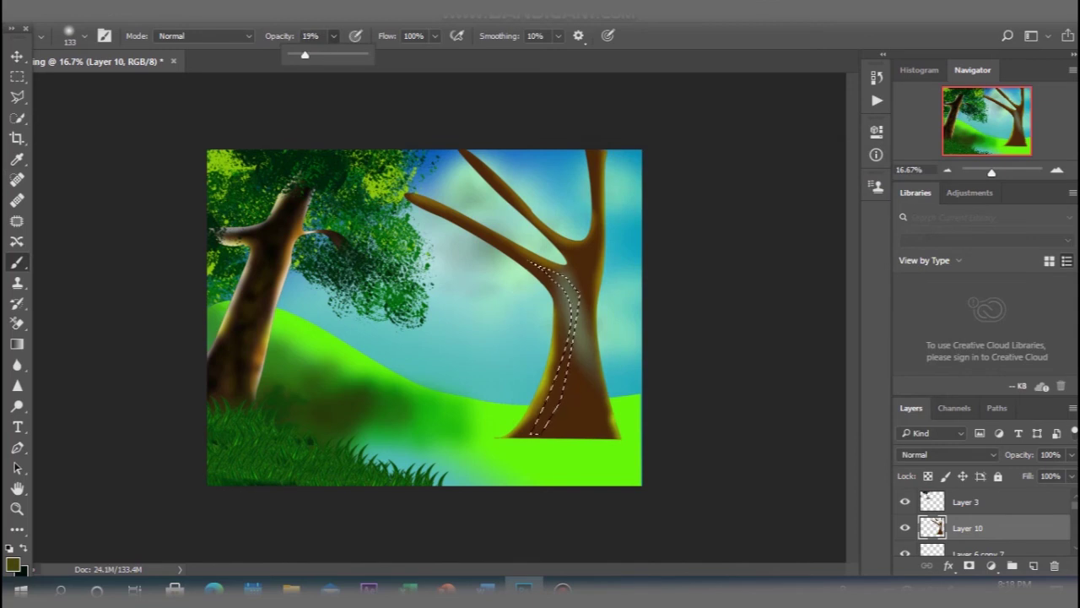
key(Return)
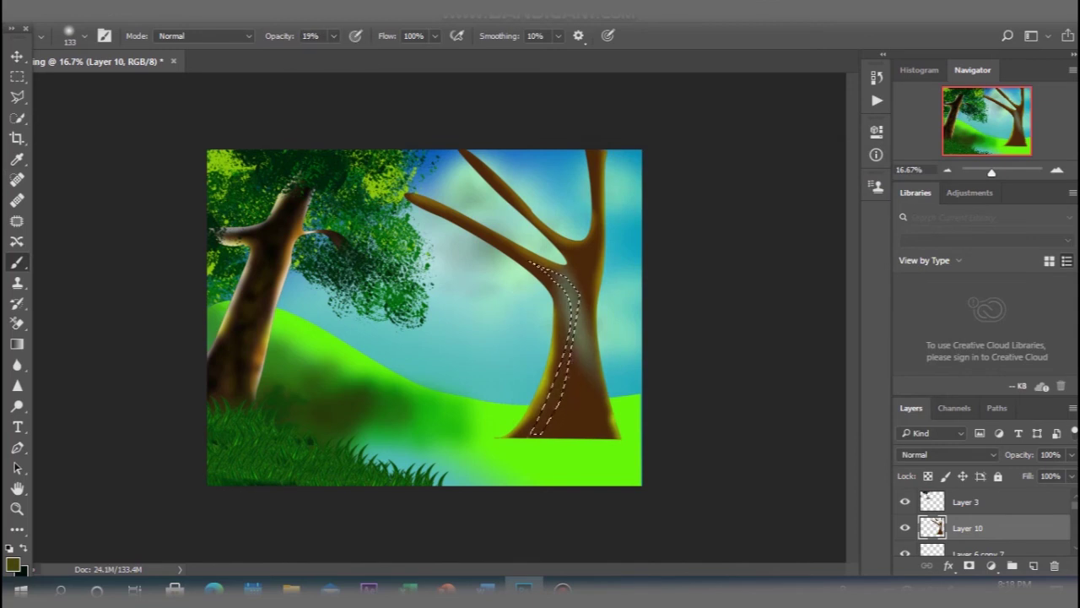
Try a very dark red-brown, then an olive, as the foreground colour.
click(13, 562)
mouse_move(563, 372)
mouse_down()
mouse_move(596, 391)
mouse_move(543, 392)
mouse_move(641, 340)
mouse_move(571, 373)
mouse_move(603, 357)
mouse_move(600, 379)
mouse_move(573, 386)
mouse_move(541, 381)
mouse_move(530, 367)
mouse_up()
key(Return)
key(b)
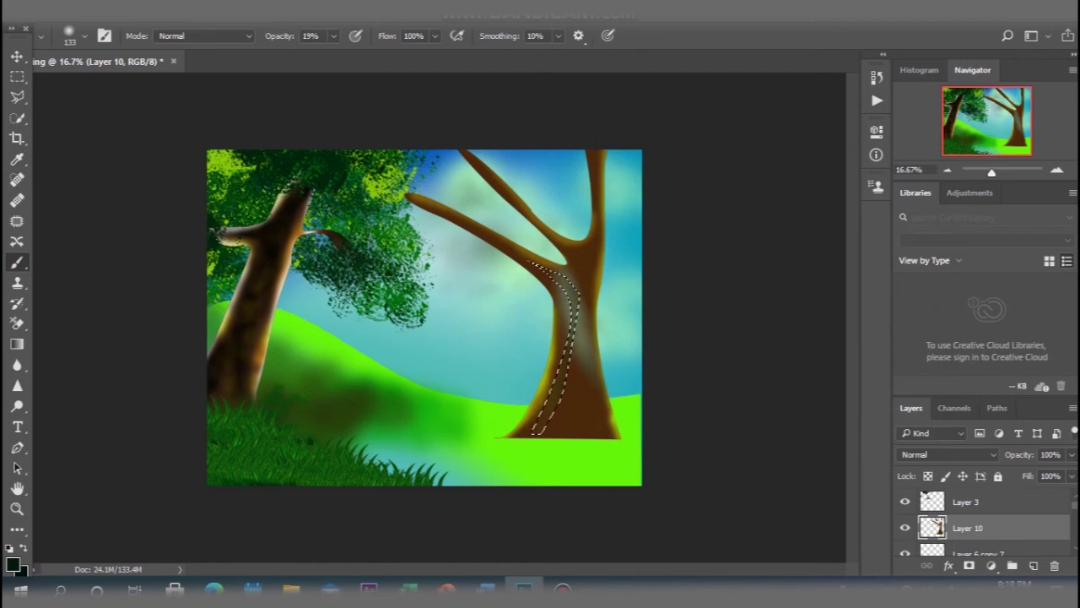
click(12, 564)
mouse_move(566, 384)
mouse_down()
mouse_move(649, 295)
mouse_move(605, 321)
mouse_up()
key(Return)
Settle on a dark olive-brown foreground and raise brush opacity to 82%.
click(12, 564)
click(245, 363)
key(Return)
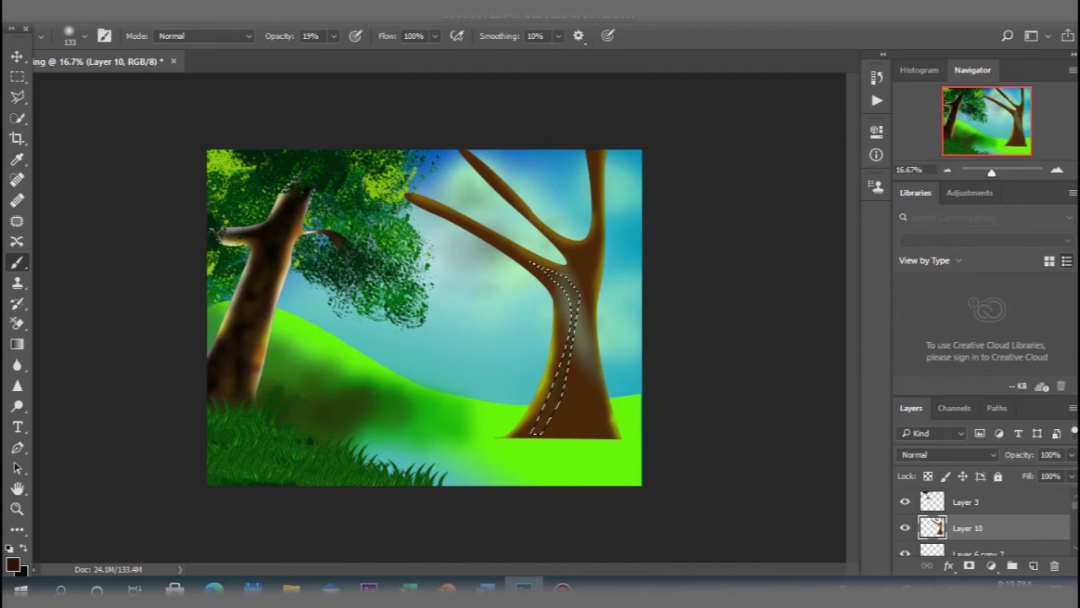
click(11, 564)
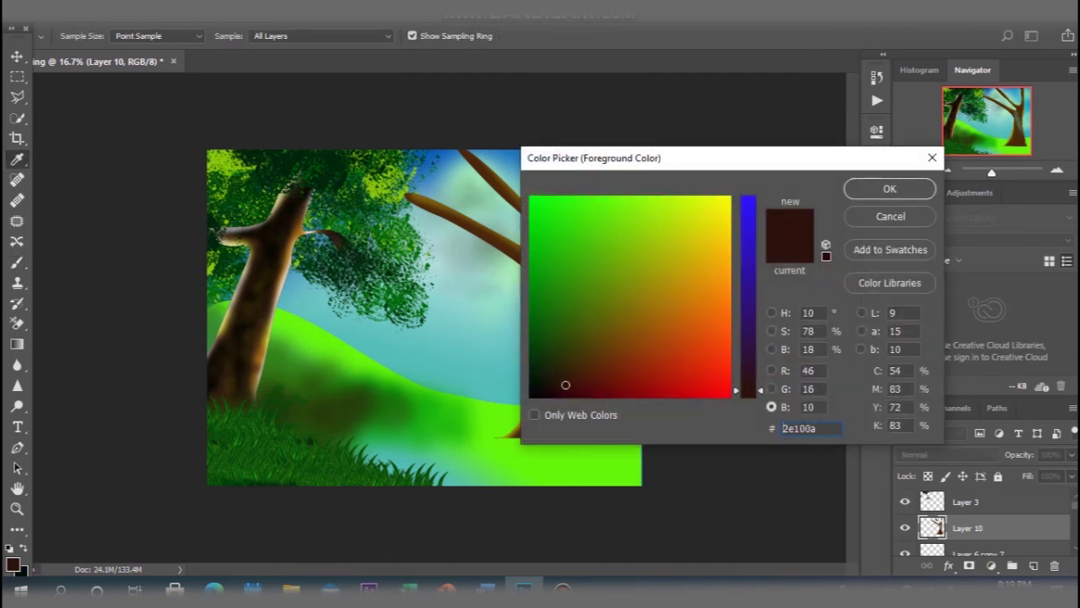
click(571, 361)
click(889, 188)
click(334, 36)
drag(340, 54, 378, 54)
key(Return)
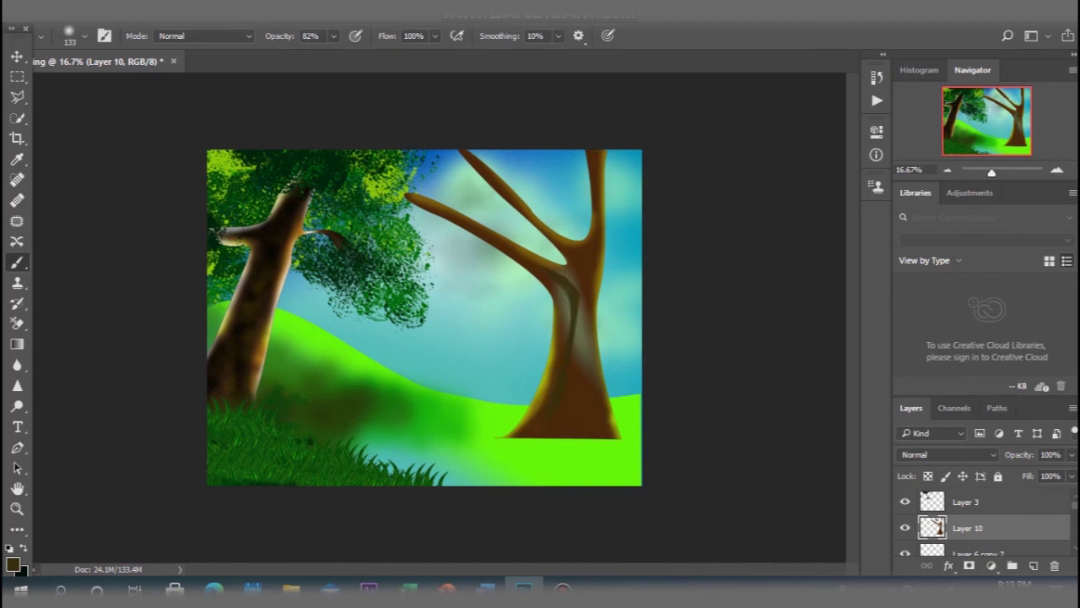
Pick yellow-olive, then dark brown, as the foreground colour.
click(12, 564)
drag(571, 362, 651, 282)
click(889, 188)
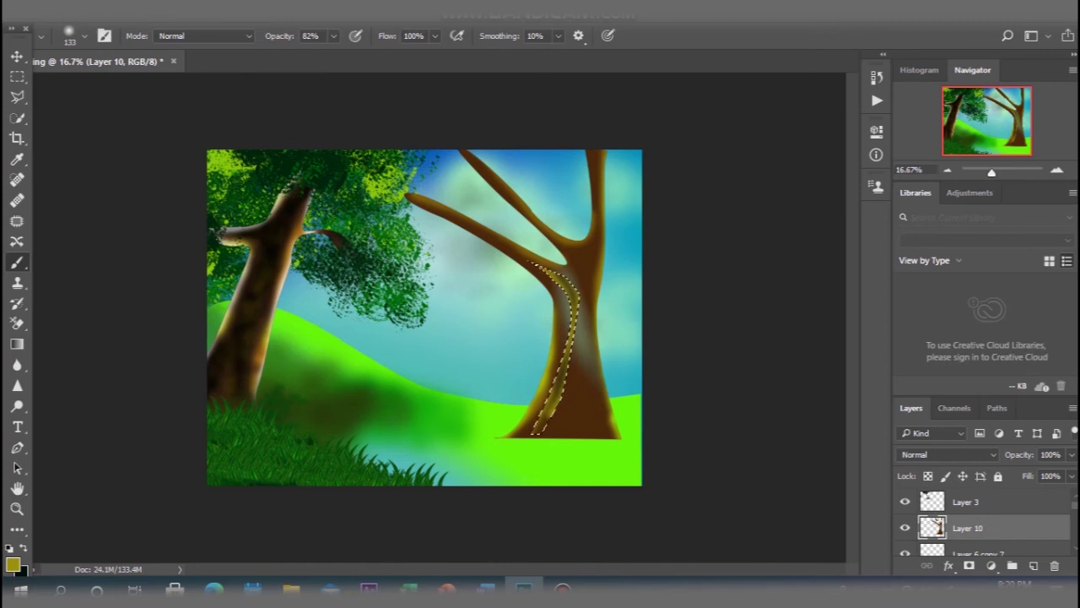
key(i)
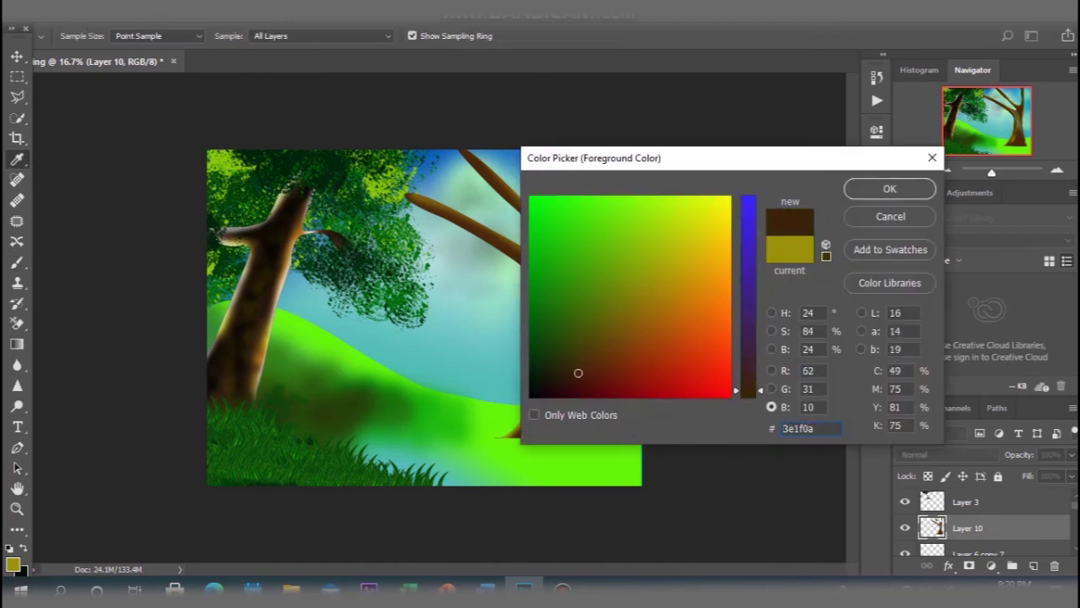
key(Return)
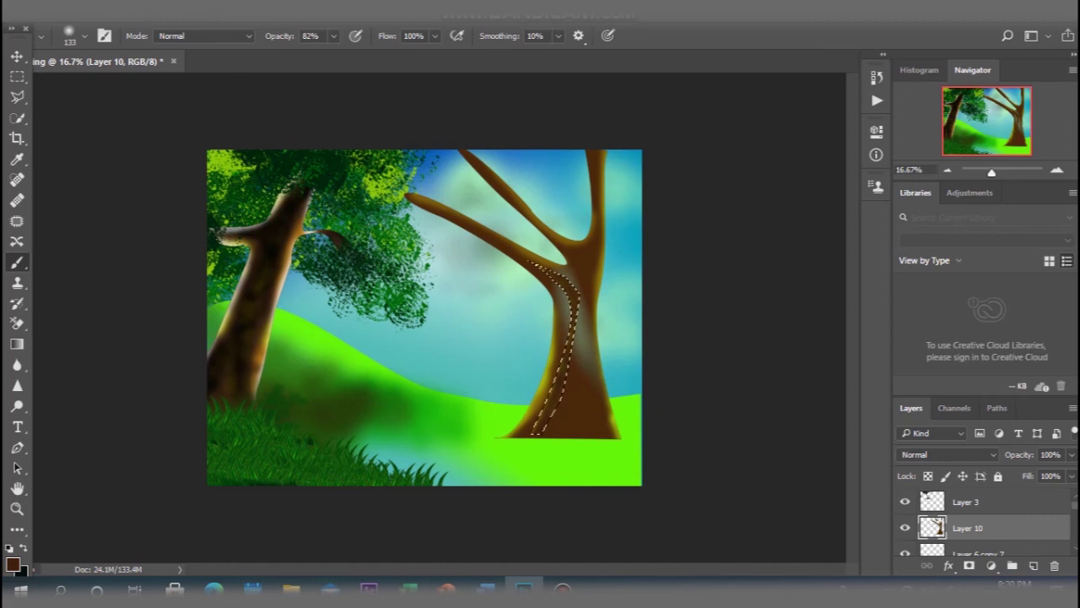
Set the foreground to black (hex 000000) and deselect the trunk strip.
text(i000000)
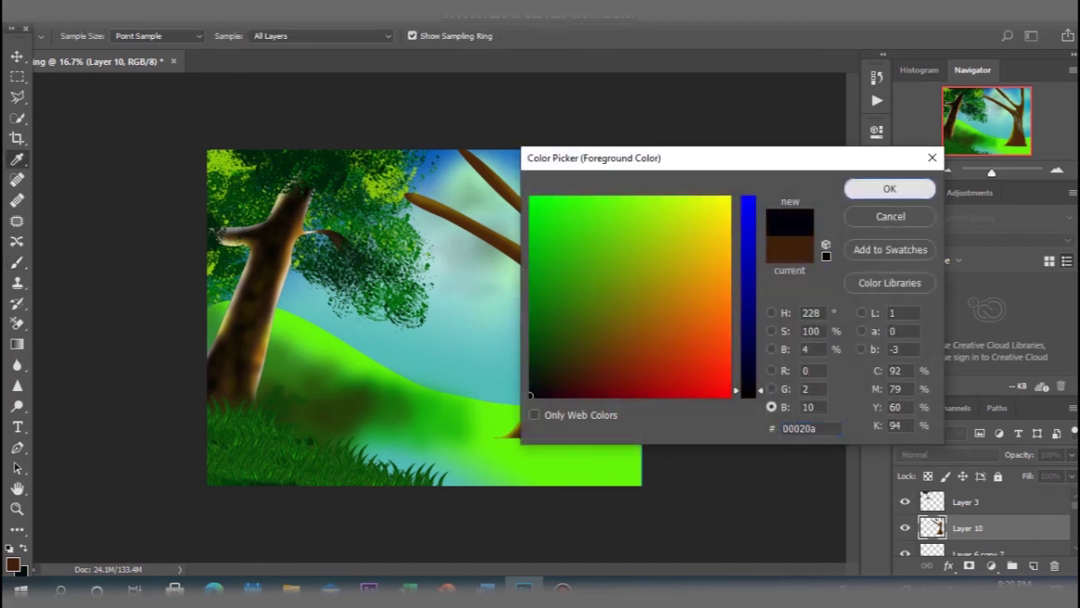
key(Return)
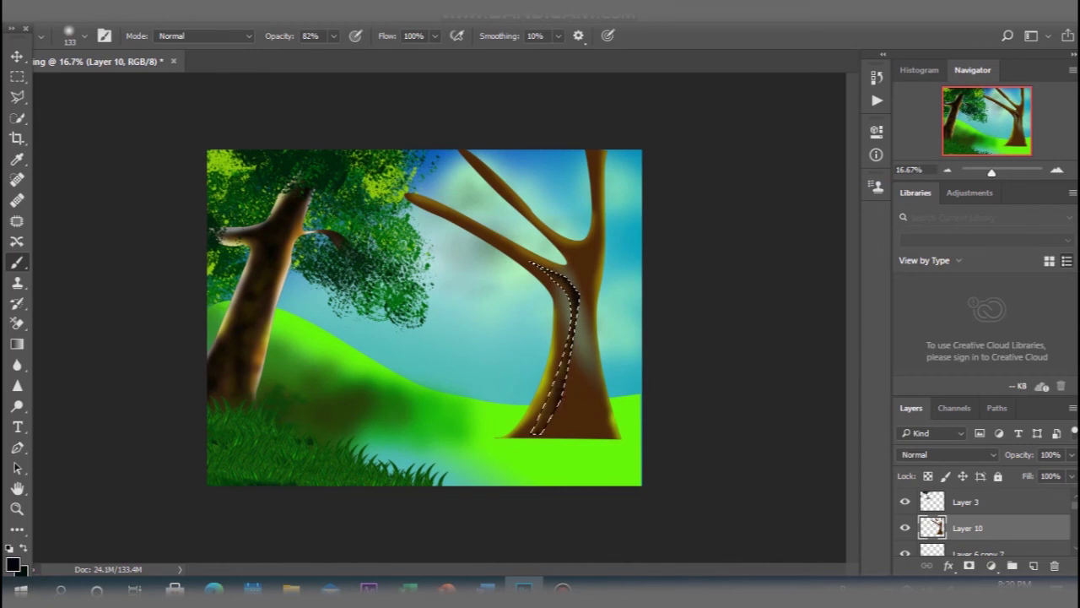
key(ctrl+d)
Trace a second Pen path down the right trunk below the fork and make it a selection.
click(16, 447)
click(587, 263)
click(584, 306)
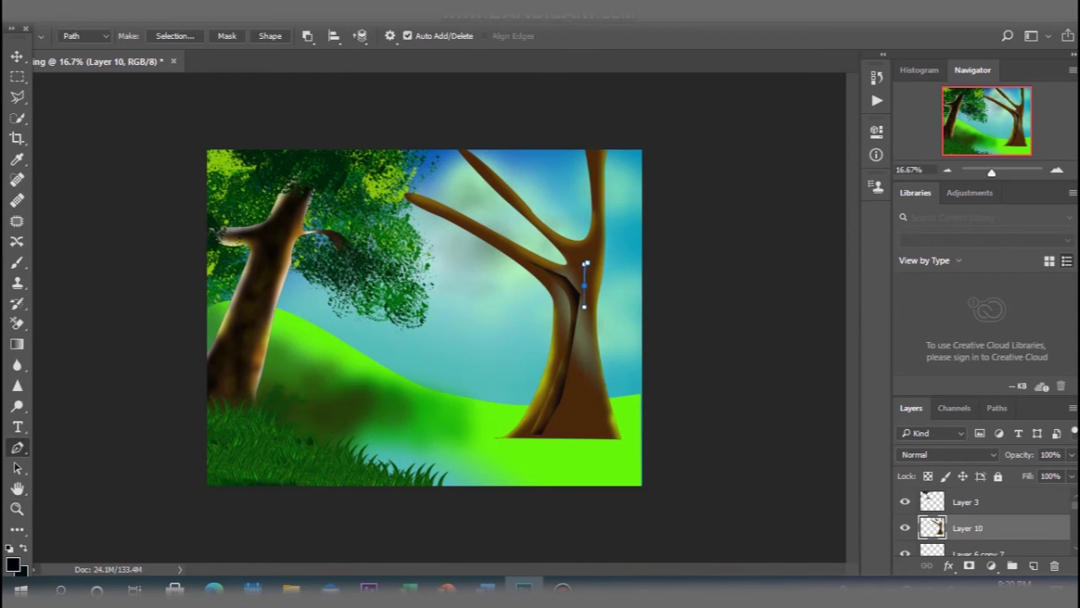
drag(578, 369, 564, 411)
drag(591, 368, 584, 456)
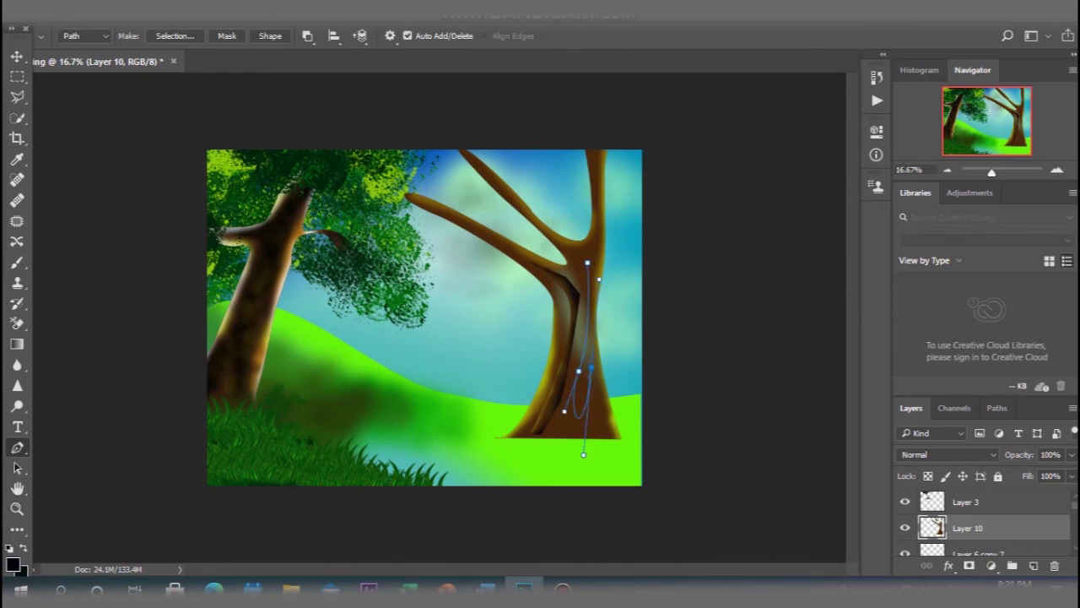
right_click(588, 190)
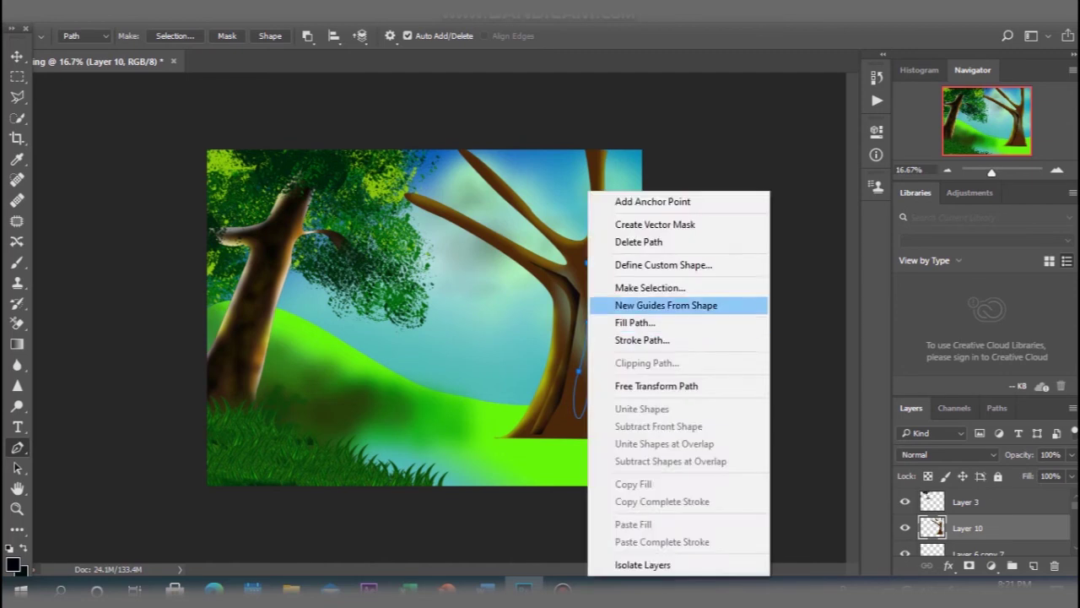
click(650, 285)
click(627, 163)
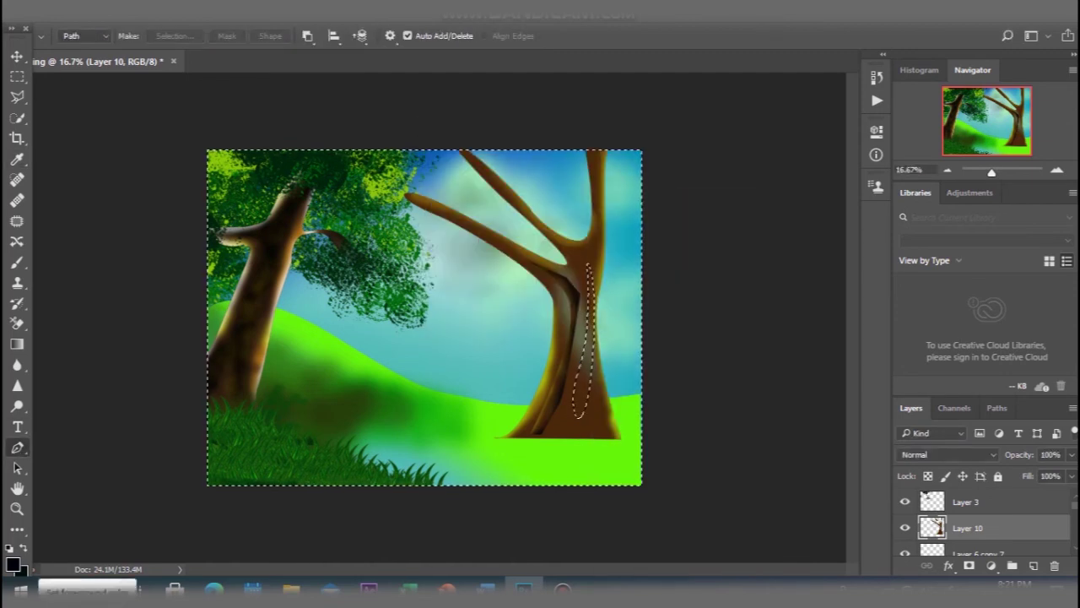
Pick a very dark brown, switch to the Gradient tool, and invert the selection.
click(12, 563)
click(243, 371)
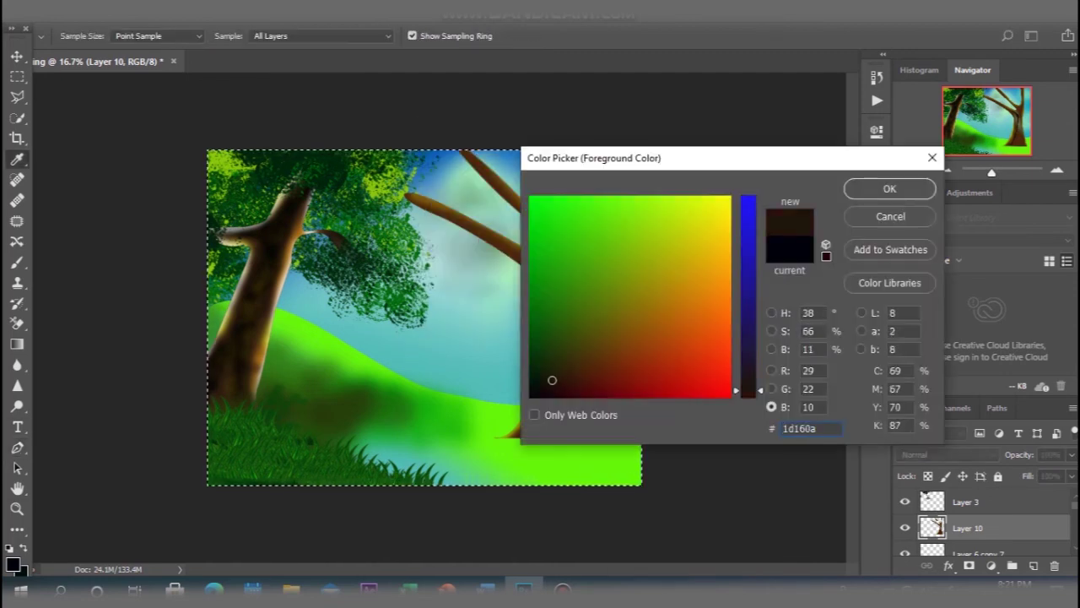
click(889, 188)
key(g)
key(ctrl+shift+i)
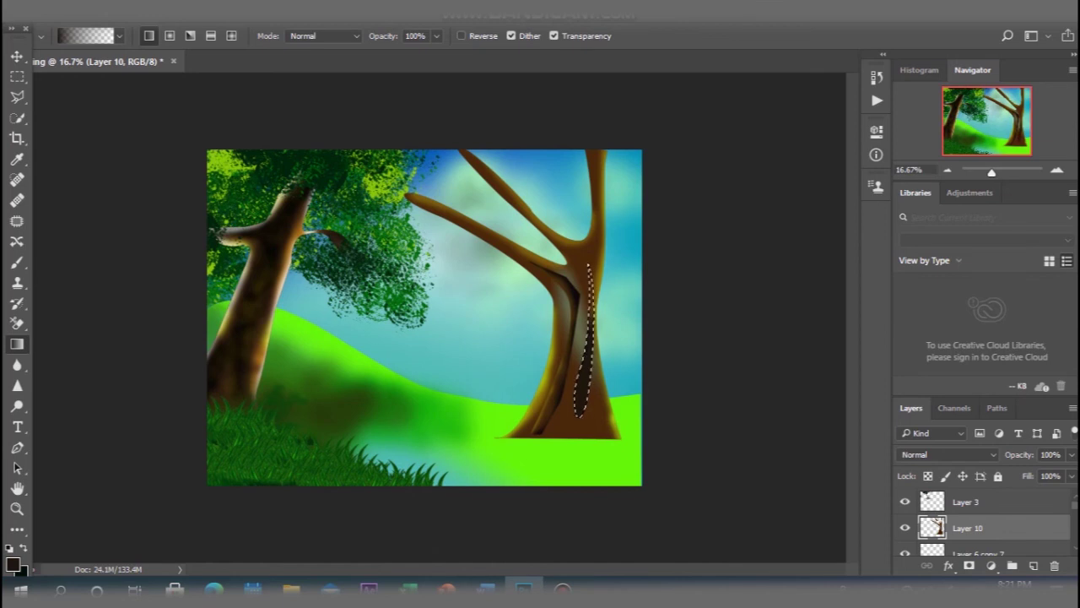
Apply yellow-green inside the trunk strip and deselect.
click(12, 563)
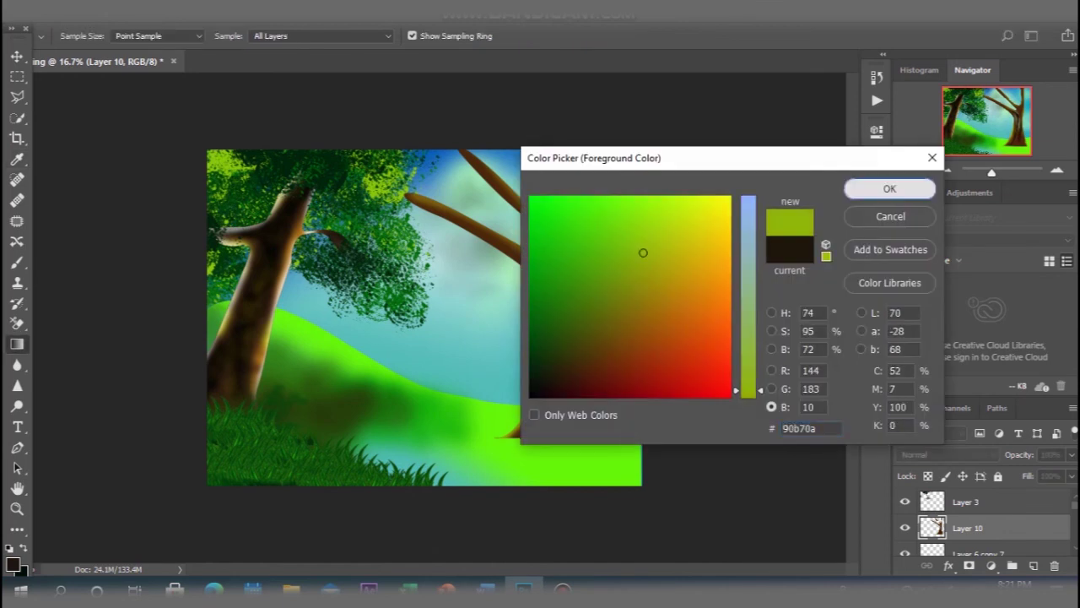
click(889, 188)
mouse_move(591, 346)
mouse_down()
mouse_move(577, 405)
mouse_move(590, 274)
mouse_move(581, 422)
mouse_move(582, 388)
mouse_up()
key(ctrl+d)
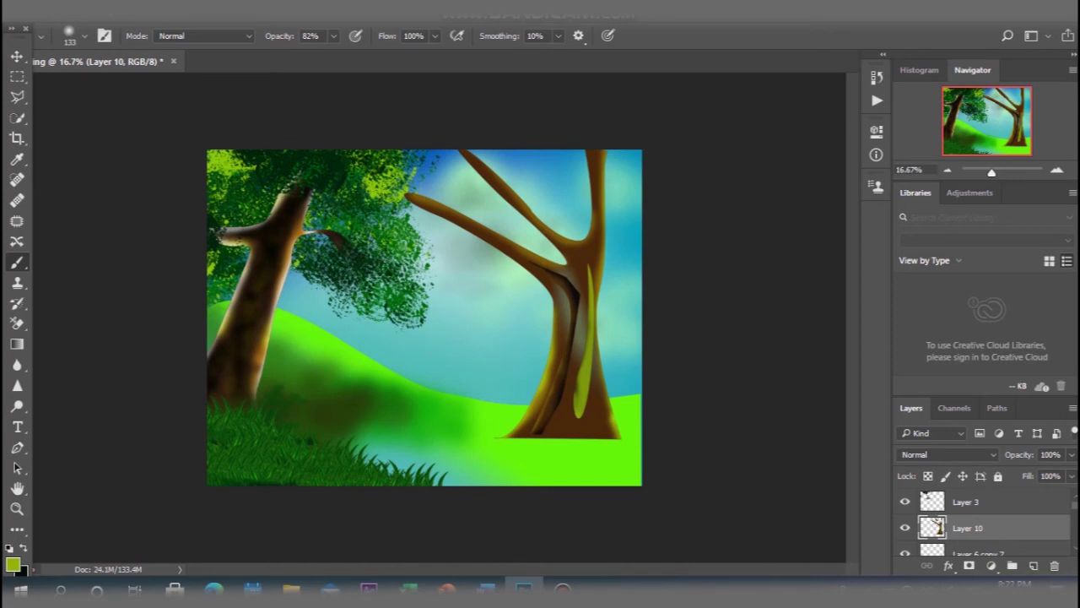
Choose olive-brown at 29% brush opacity, then switch the colour to black.
click(12, 564)
mouse_move(644, 326)
mouse_down()
mouse_move(632, 313)
mouse_move(616, 333)
mouse_up()
click(889, 188)
drag(333, 35, 276, 55)
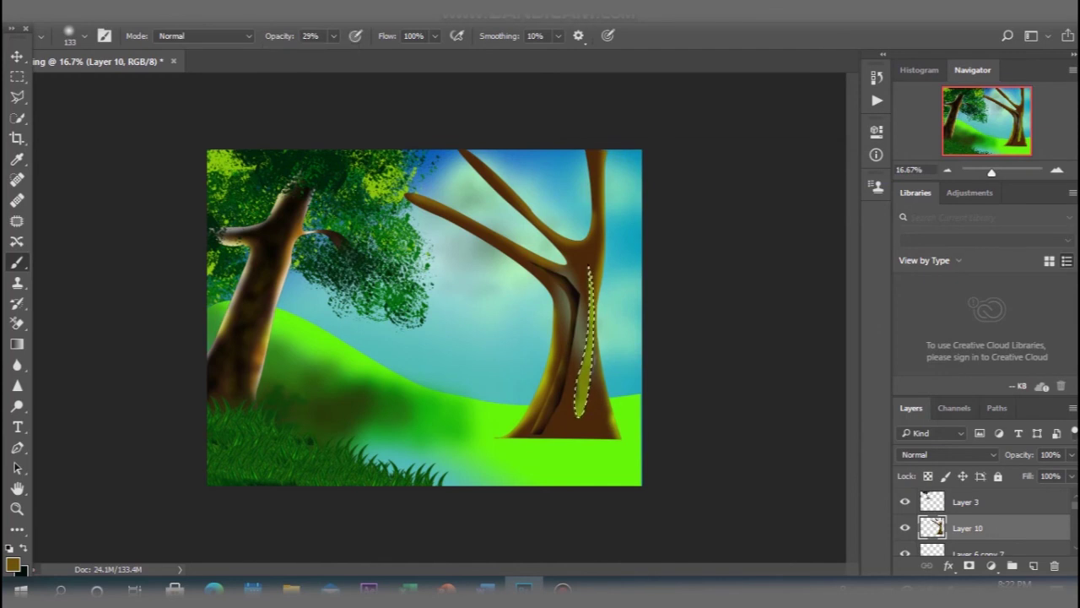
click(12, 564)
click(533, 393)
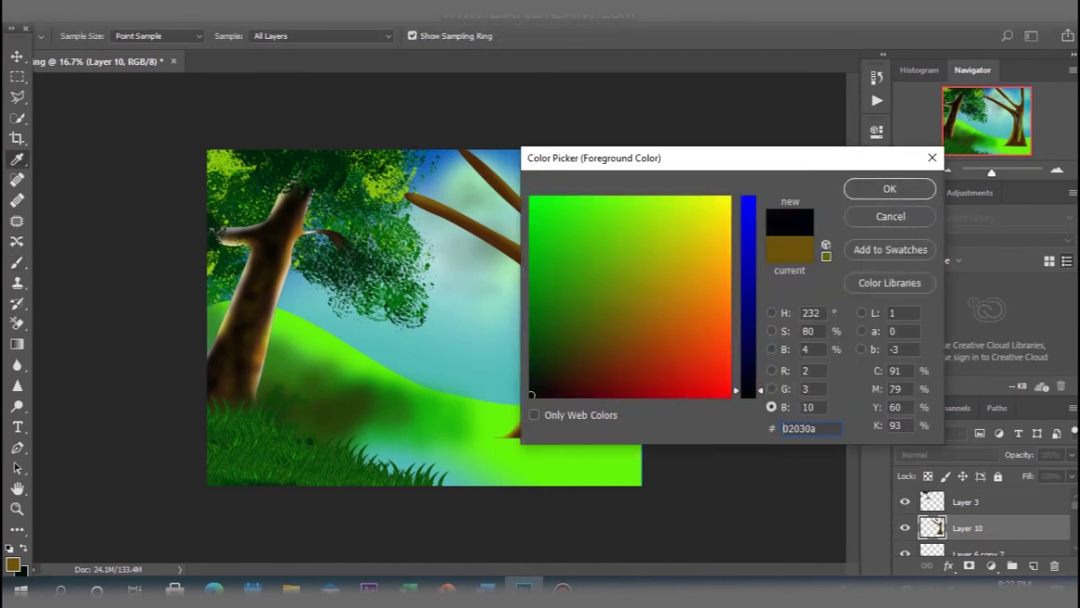
click(889, 188)
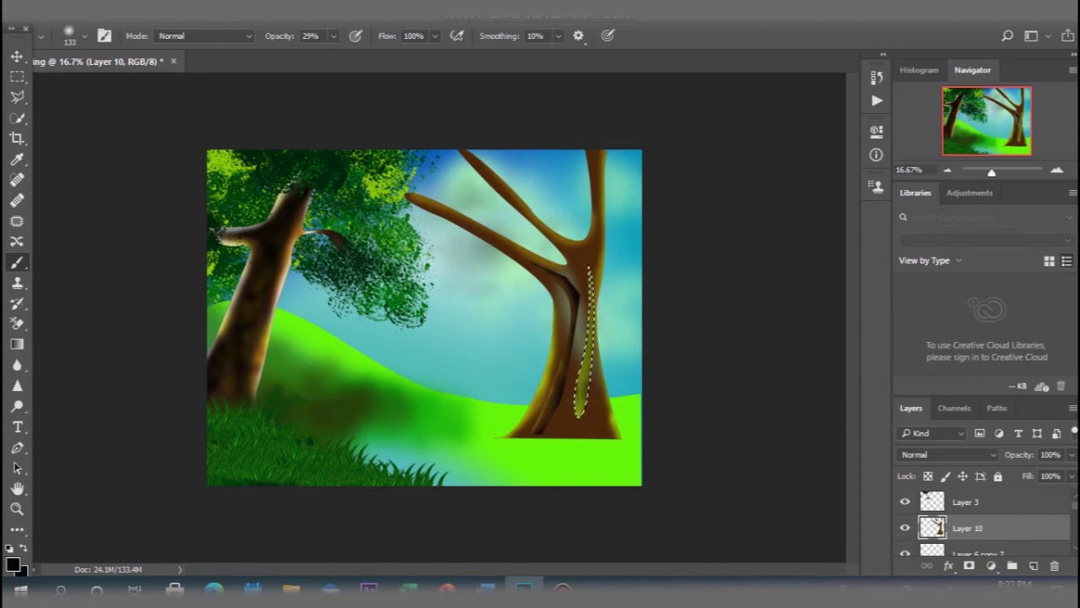
Pick a dark red-brown colour, return to the brush, and clear the selection.
click(13, 563)
mouse_move(568, 388)
mouse_down()
mouse_move(609, 394)
mouse_move(627, 350)
mouse_up()
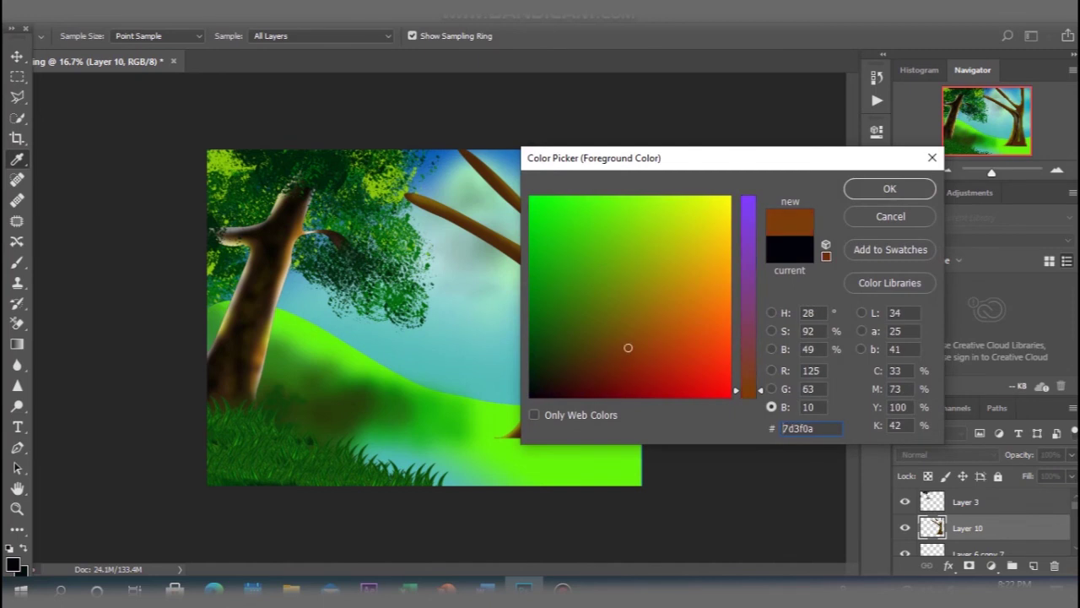
key(Return)
key(b)
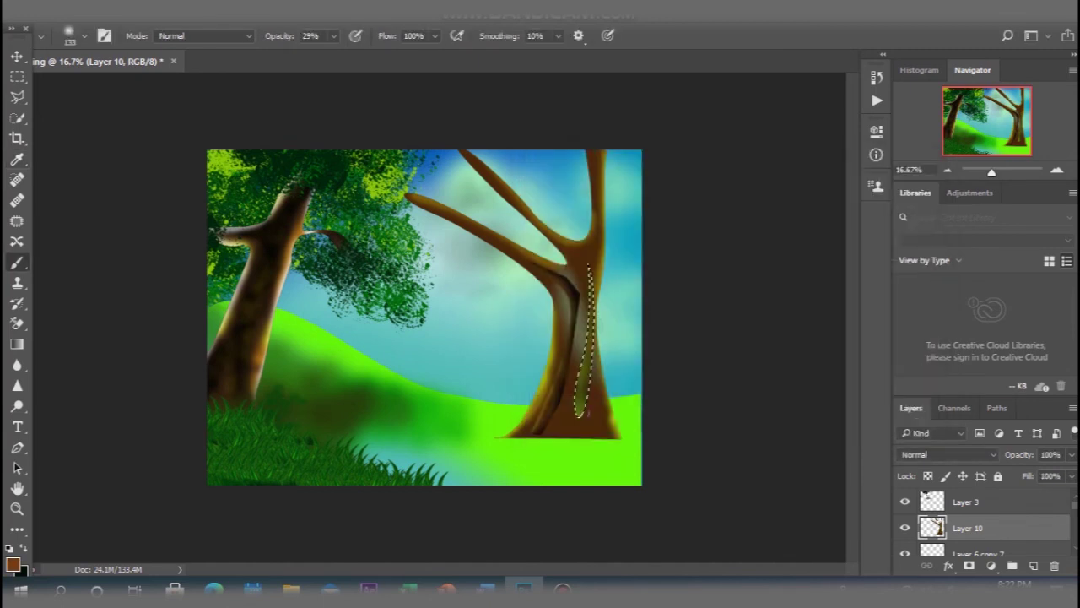
key(ctrl+d)
Load the right trunk's selection from Layer 10 and nudge the tree slightly right.
key(v)
click(743, 296)
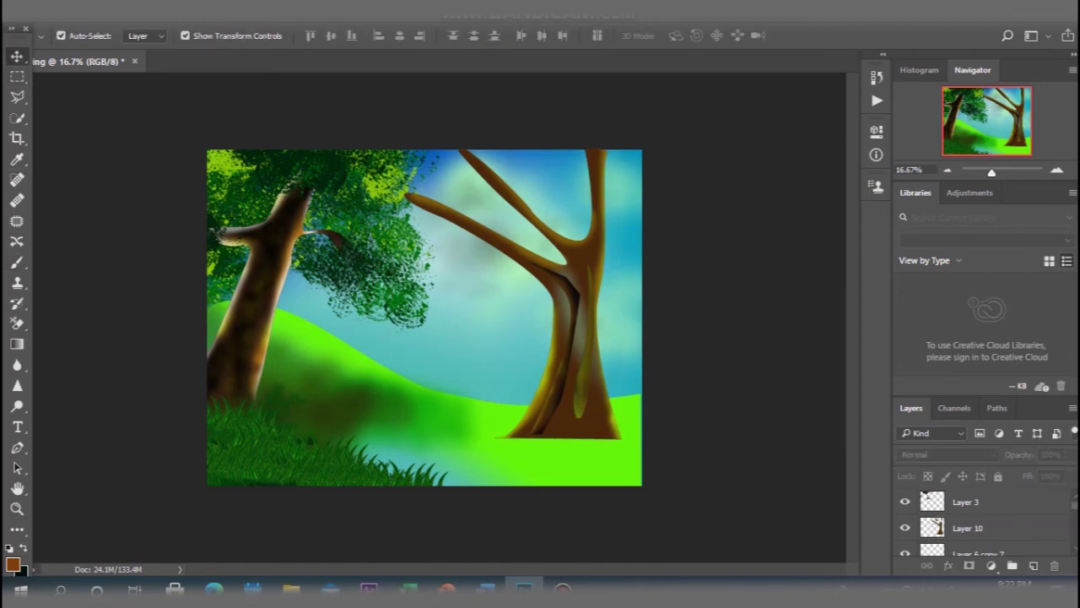
ctrl+click(931, 528)
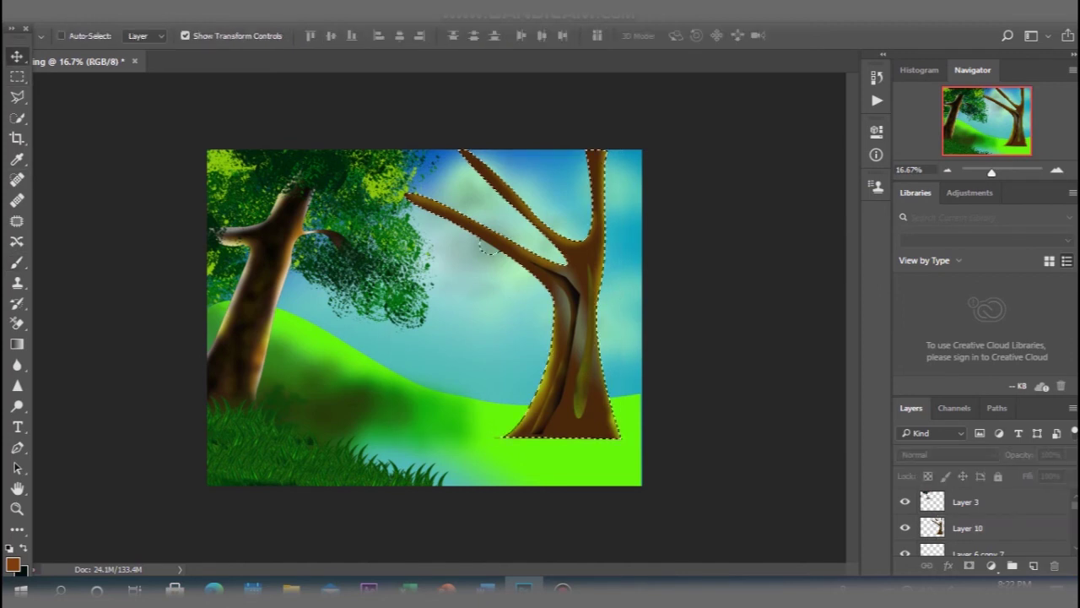
key(b)
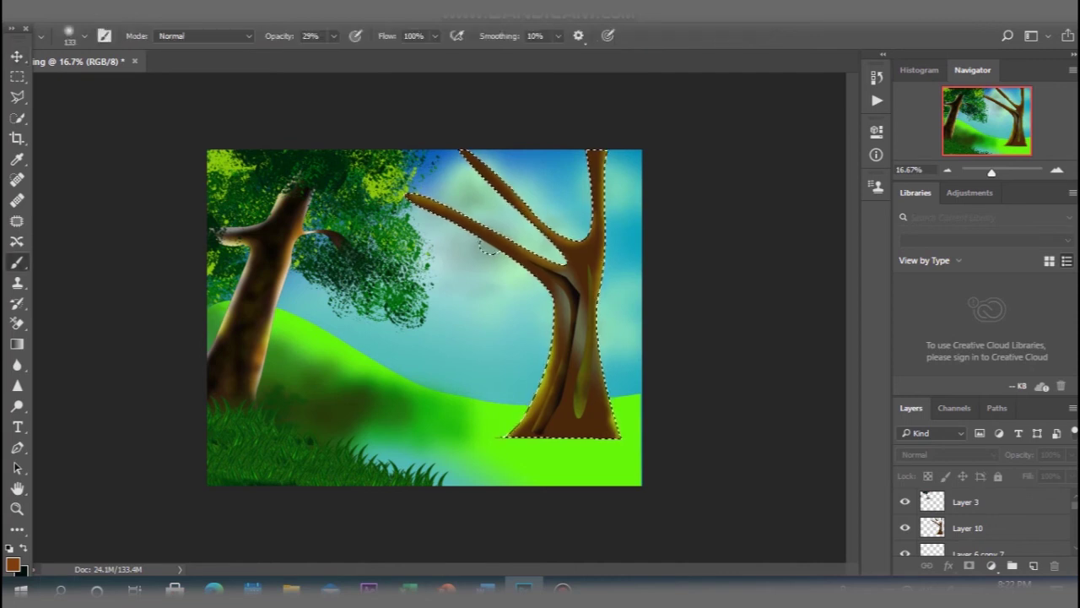
key(ctrl+shift+i)
key(ctrl+shift+i)
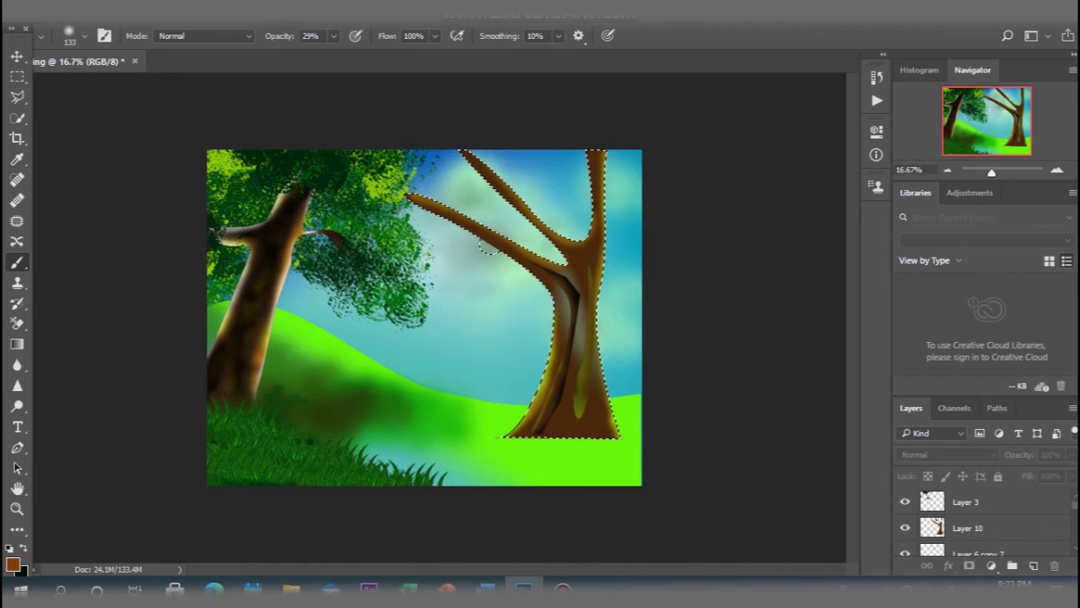
key(v)
drag(573, 296, 580, 296)
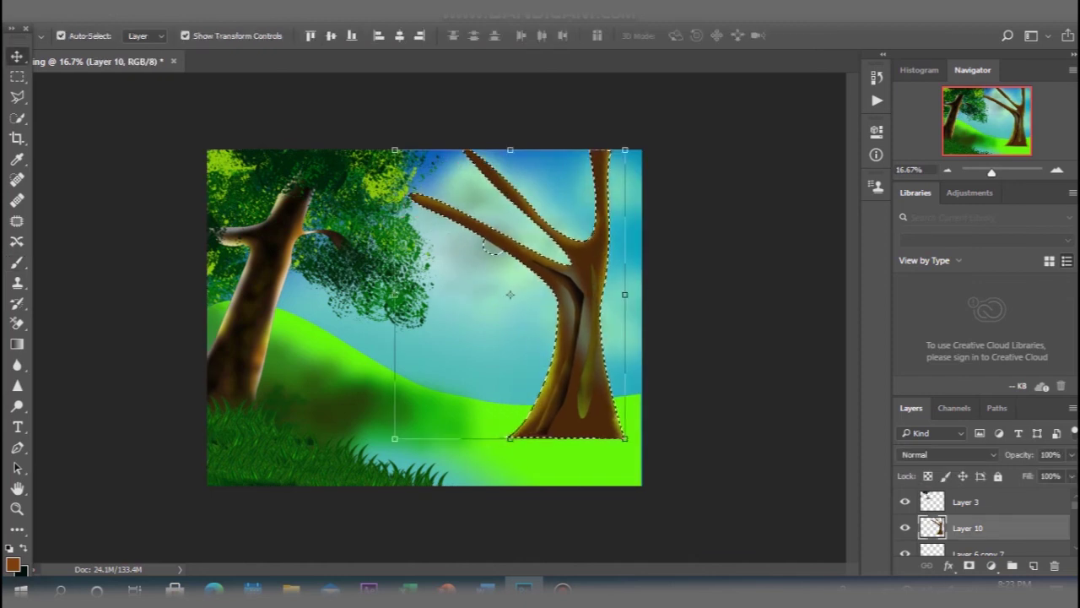
key(b)
Add a reddish stroke on the lower trunk, then use Soft Round Pressure Opacity and Flow at 100%.
drag(552, 424, 558, 410)
drag(333, 35, 394, 57)
click(84, 35)
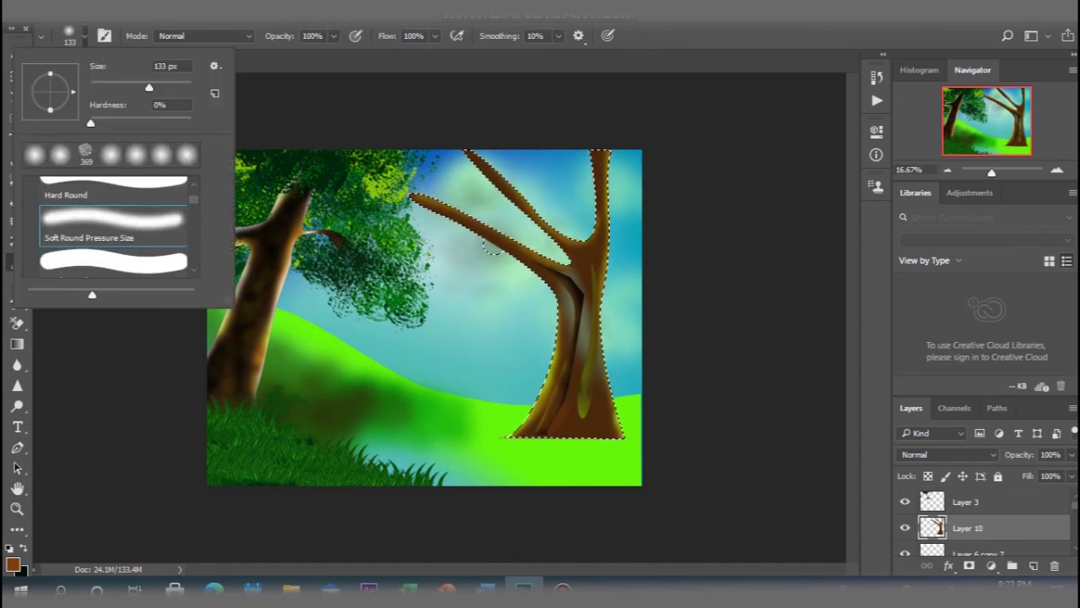
scroll(114, 223, down, 2)
scroll(114, 223, down, 2)
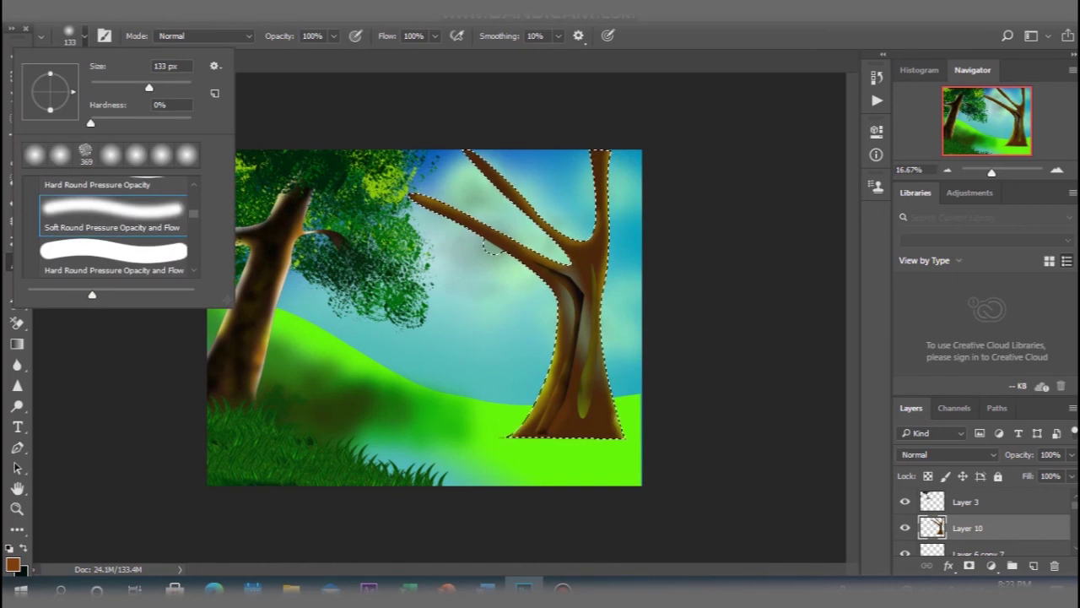
double_click(114, 207)
Paint brown over the right trunk, covering the pale patches on its lower part.
mouse_move(579, 325)
mouse_down()
mouse_move(553, 422)
mouse_move(576, 371)
mouse_move(570, 278)
mouse_move(591, 273)
mouse_up()
mouse_move(586, 323)
mouse_down()
mouse_move(587, 422)
mouse_move(564, 429)
mouse_up()
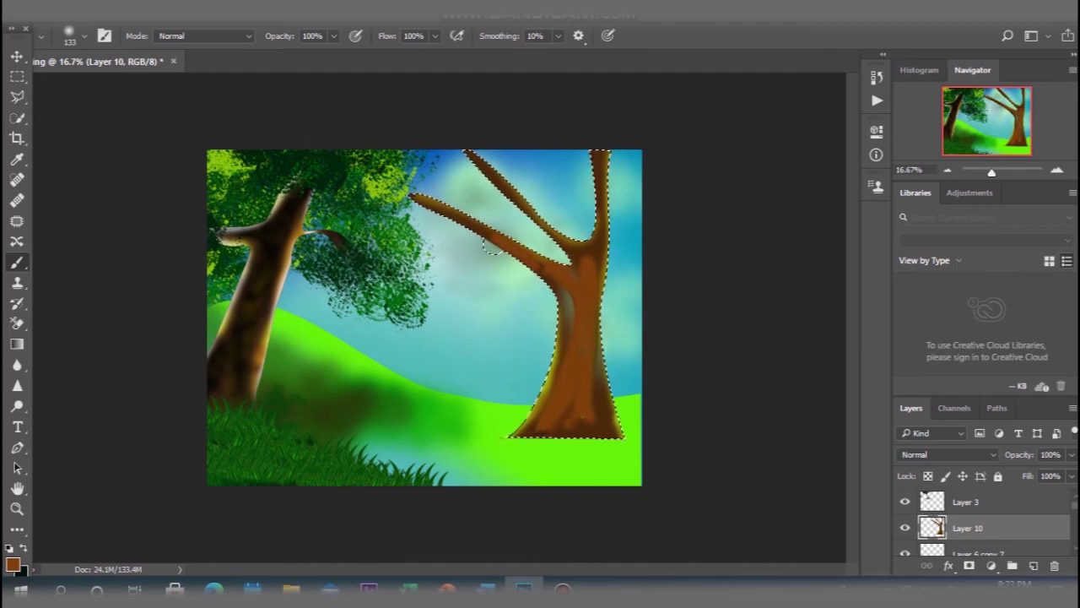
mouse_move(571, 297)
mouse_down()
mouse_move(573, 364)
mouse_move(592, 412)
mouse_up()
drag(605, 270, 605, 313)
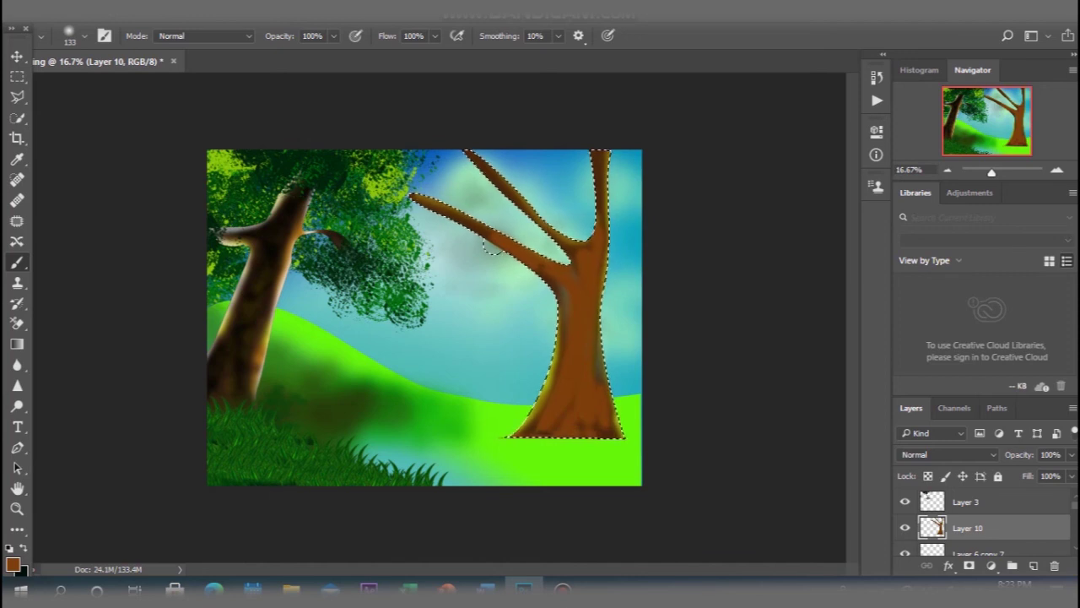
Shade the lower trunk and its left side with a darker brown.
click(12, 563)
click(596, 363)
key(Return)
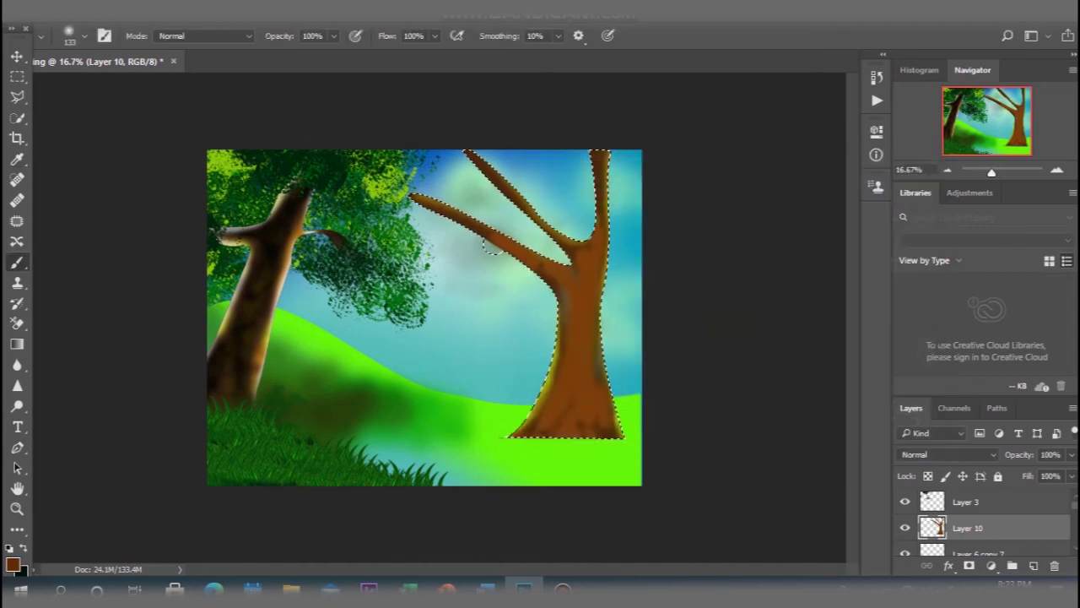
mouse_move(567, 400)
mouse_down()
mouse_move(591, 329)
mouse_move(588, 271)
mouse_up()
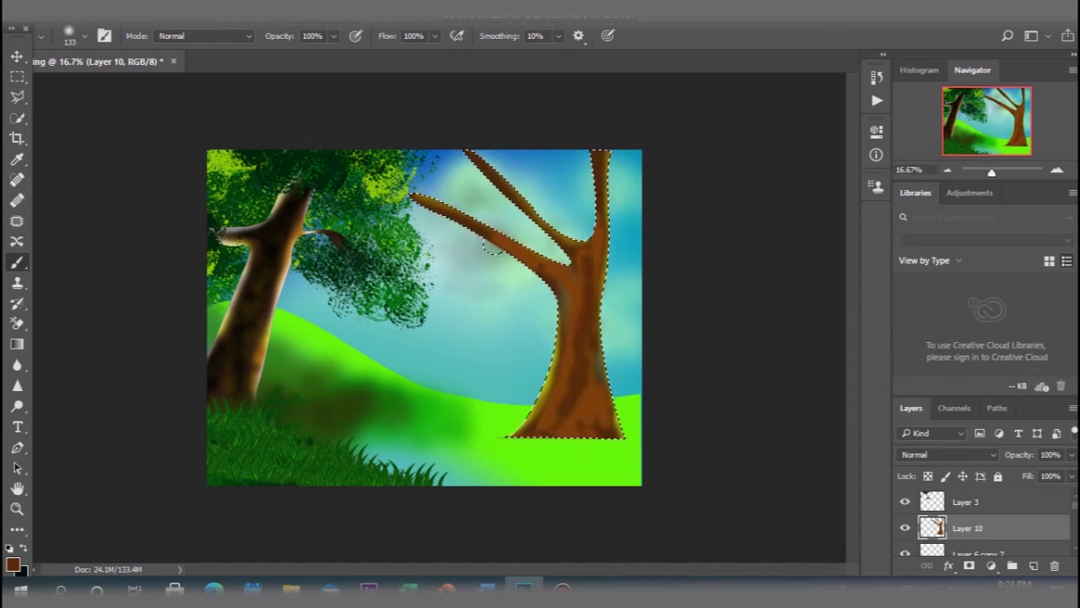
drag(599, 380, 600, 328)
drag(571, 393, 572, 361)
drag(550, 423, 546, 283)
Pick an even darker brown, shrink the brush to 88 px, and texture the trunk base.
click(12, 564)
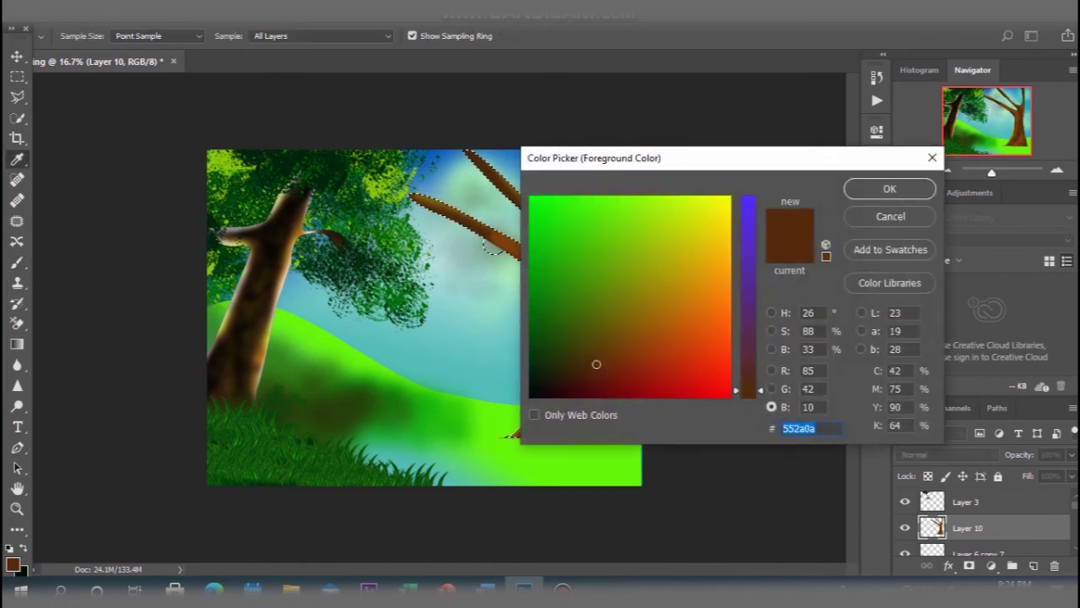
click(569, 379)
click(889, 185)
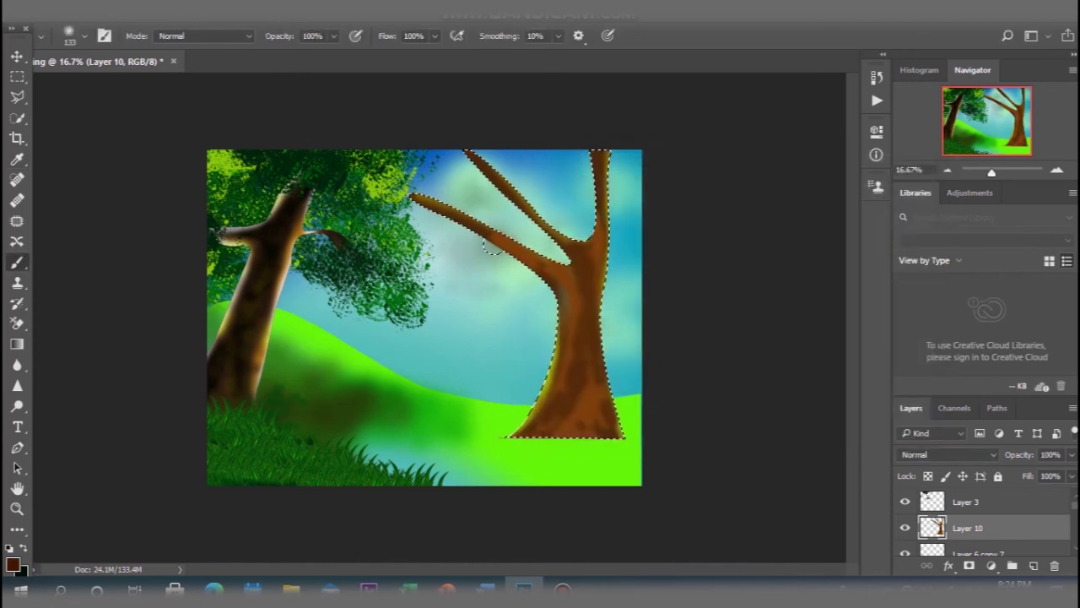
click(77, 35)
drag(148, 88, 139, 88)
key(Return)
drag(550, 427, 583, 397)
At 28% brush opacity, dab darker marks mid-trunk, on its right side and lower trunk.
click(334, 36)
drag(296, 56, 281, 56)
key(Return)
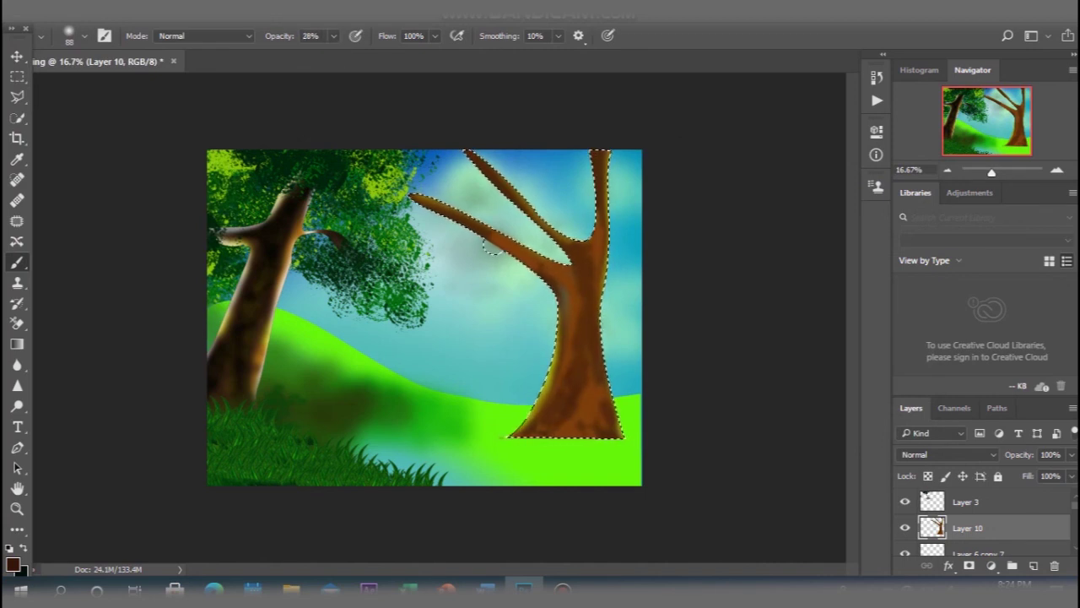
drag(576, 301, 579, 316)
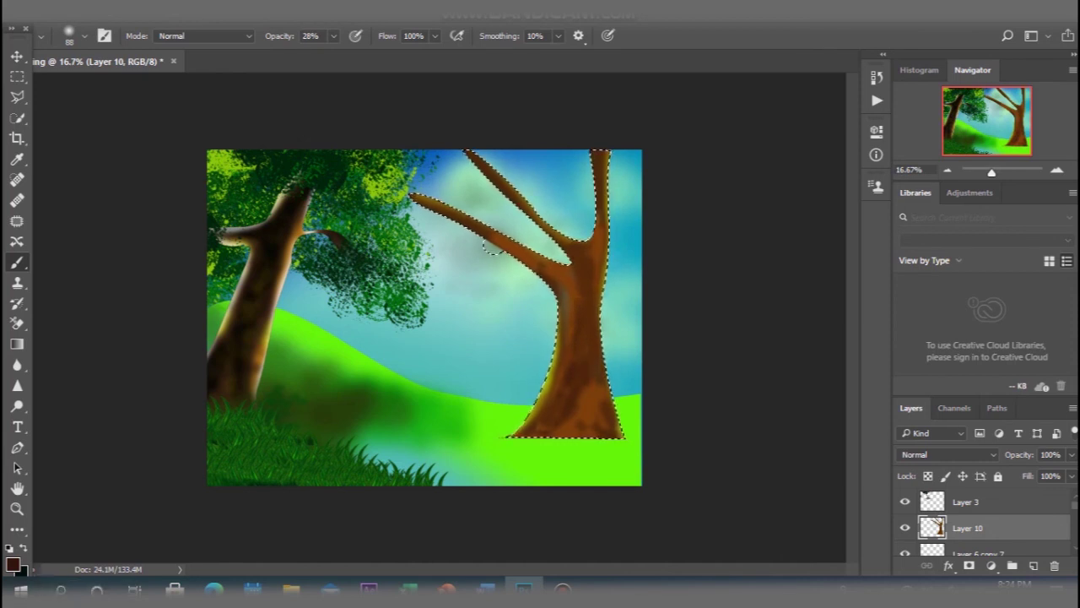
drag(589, 295, 590, 321)
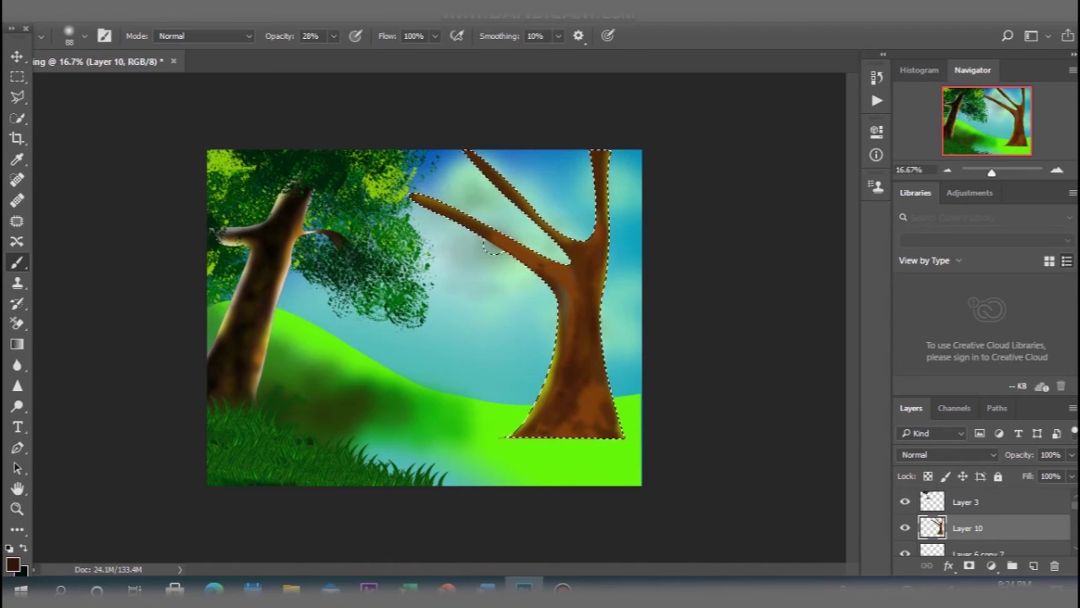
drag(592, 385, 585, 401)
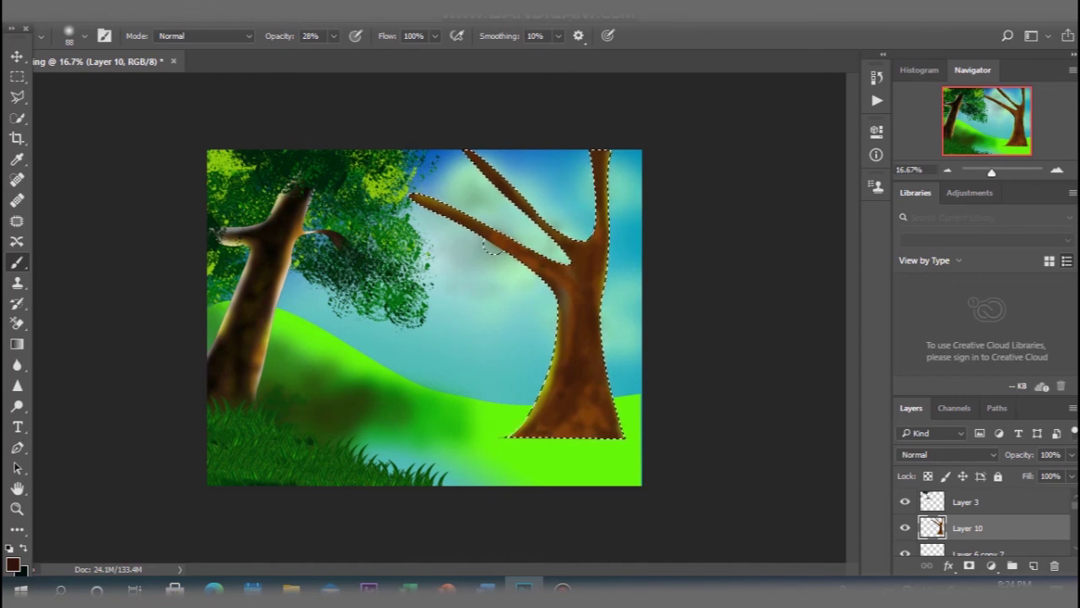
drag(564, 291, 574, 303)
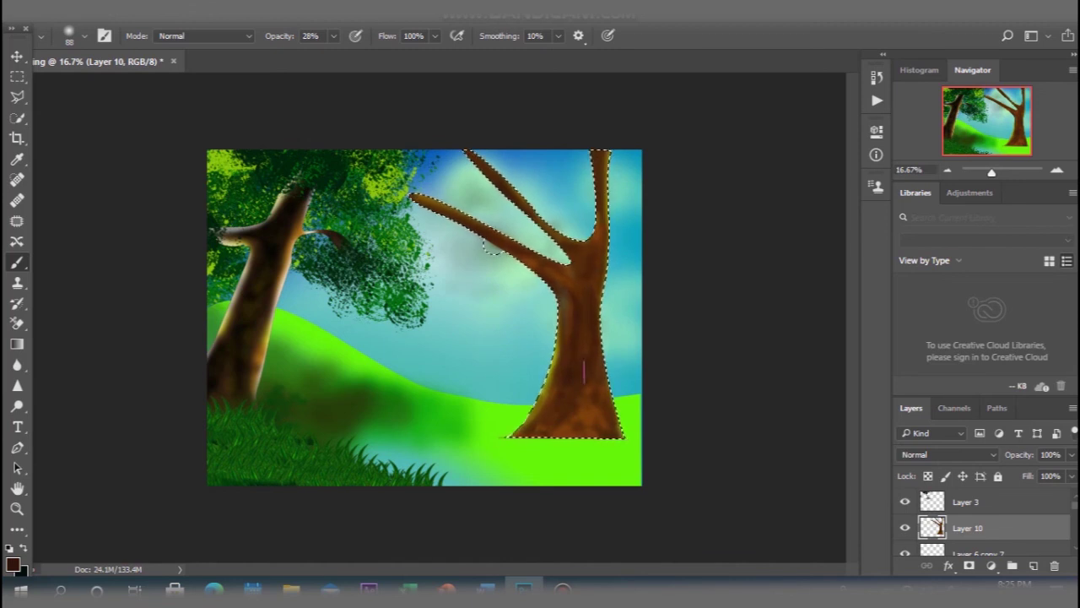
drag(571, 403, 564, 415)
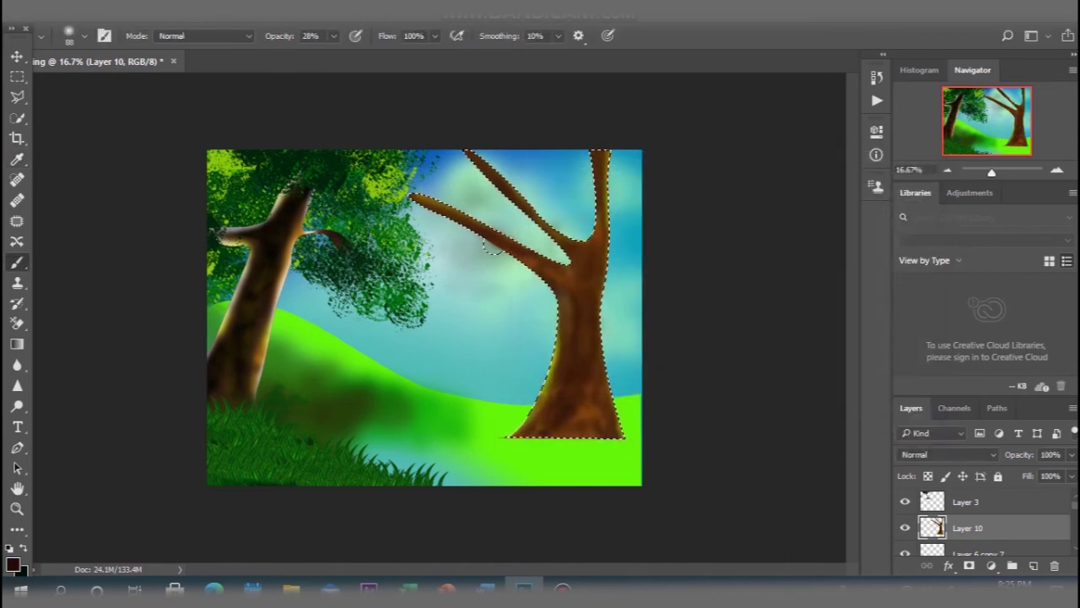
Darken the trunk's right edge and upper part, then deselect.
drag(604, 224, 606, 388)
drag(595, 154, 596, 203)
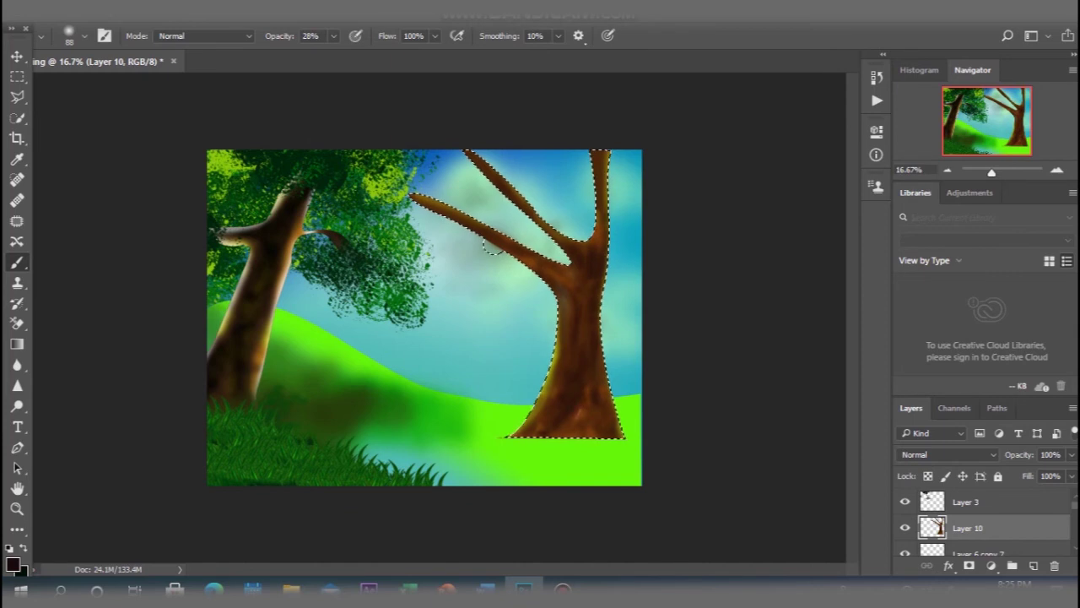
drag(601, 152, 616, 430)
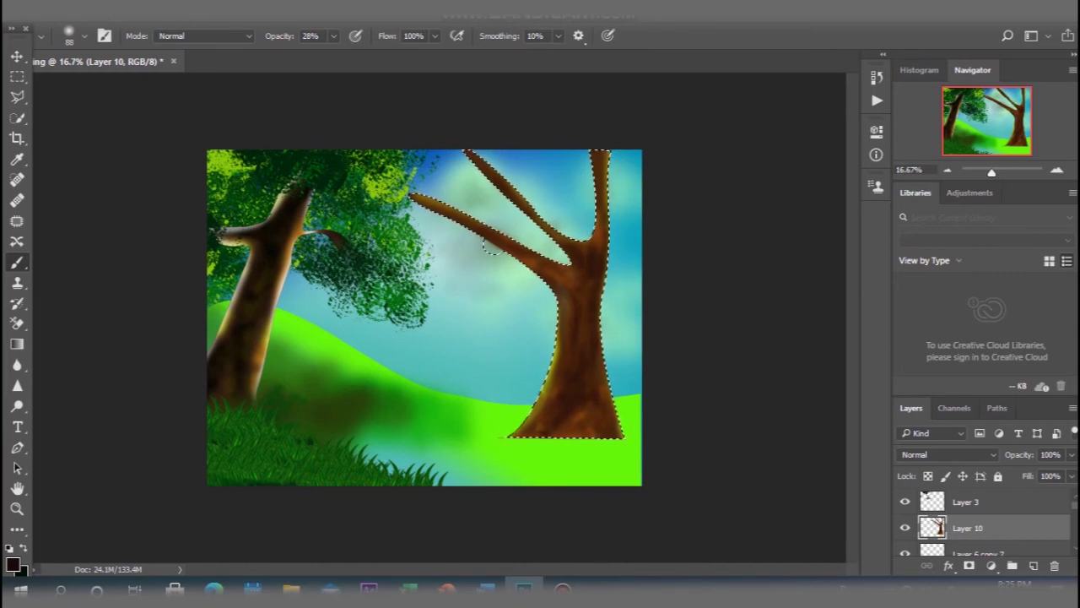
key(ctrl+d)
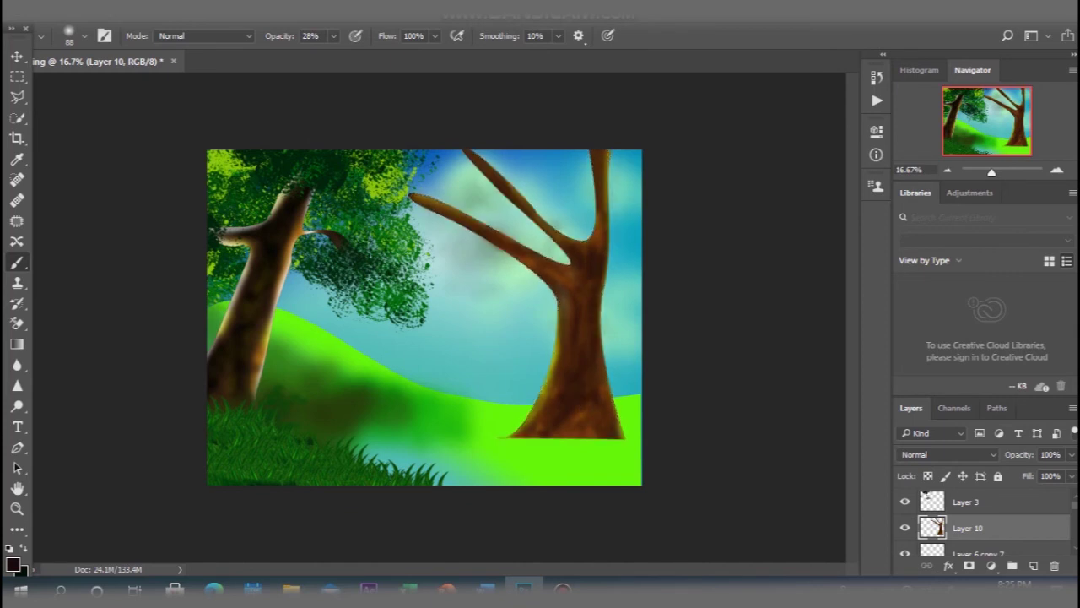
Add a new layer and choose the KYLE Bonus Chunky Charcoal brush at 228 px.
key(ctrl+alt+shift+n)
click(83, 36)
scroll(114, 224, down, 3)
scroll(113, 224, down, 3)
scroll(114, 224, down, 3)
scroll(113, 224, down, 2)
scroll(113, 224, down, 2)
scroll(114, 223, down, 3)
scroll(114, 224, down, 3)
scroll(114, 224, up, 5)
scroll(114, 223, up, 5)
scroll(114, 223, up, 3)
click(113, 195)
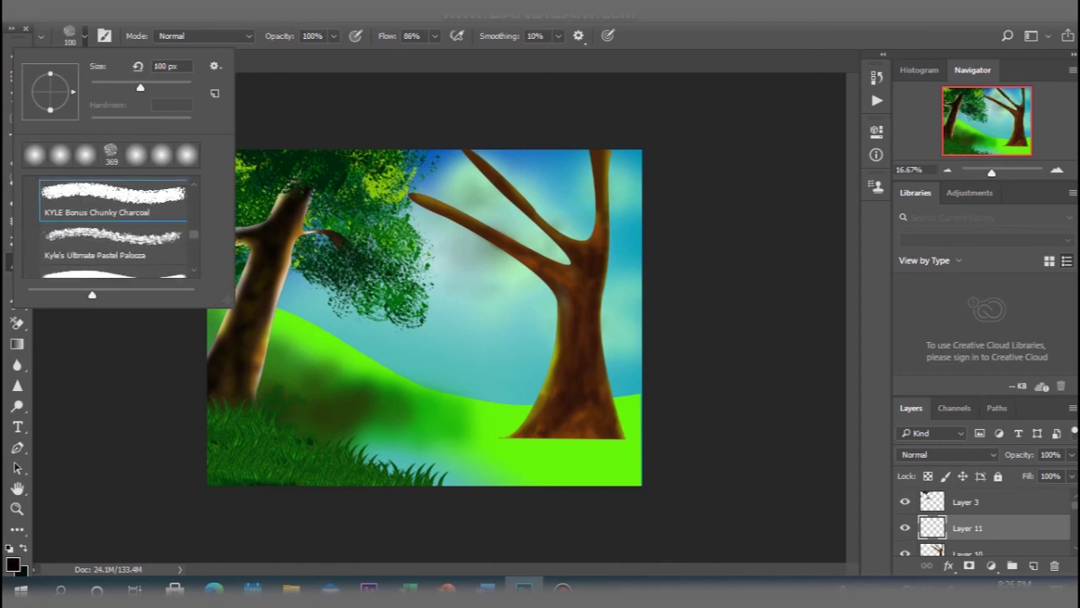
drag(140, 87, 167, 87)
Set the foreground to dark green and the brush flow to 100%.
click(12, 563)
click(532, 321)
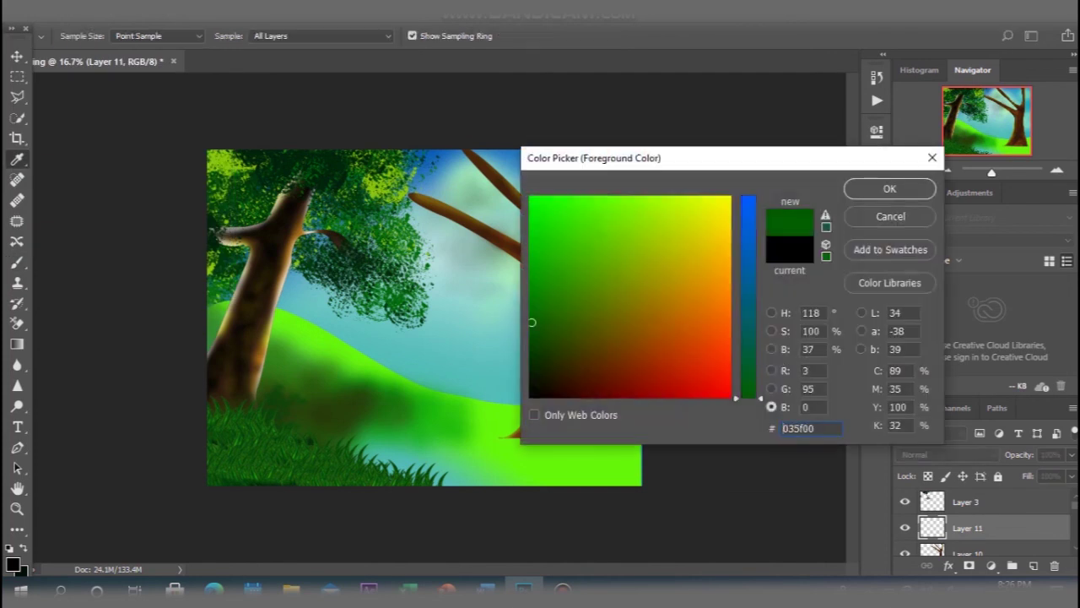
click(894, 186)
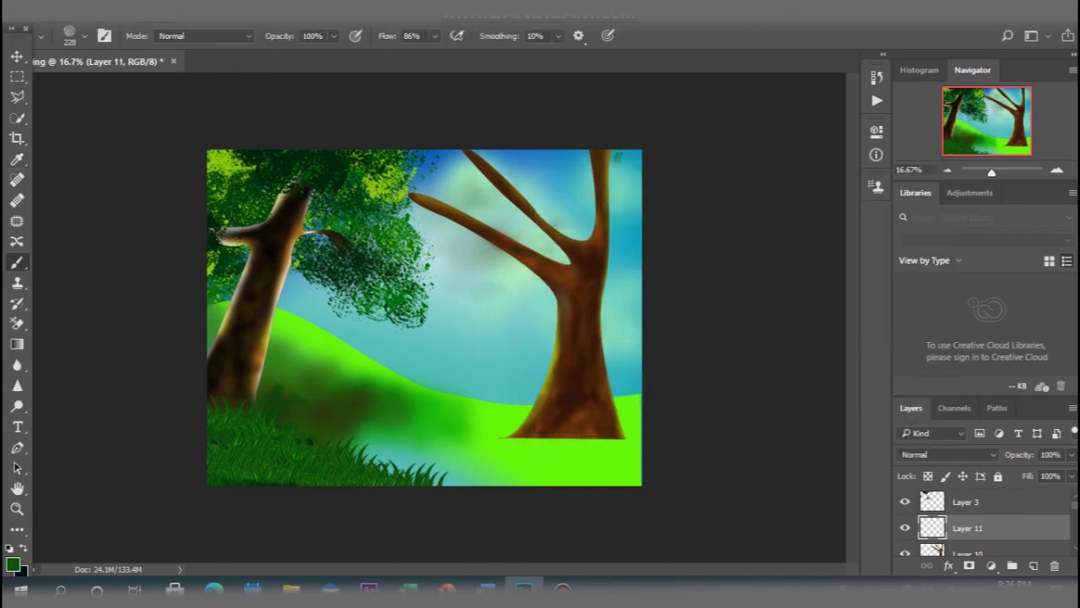
click(435, 35)
drag(426, 55, 445, 55)
Paint dark green foliage across the right tree's top and upper-left branch.
click(614, 159)
mouse_move(621, 156)
mouse_down()
mouse_move(638, 166)
mouse_move(523, 173)
mouse_move(478, 156)
mouse_move(456, 165)
mouse_move(432, 204)
mouse_move(389, 181)
mouse_move(422, 221)
mouse_move(444, 221)
mouse_move(397, 228)
mouse_move(455, 223)
mouse_up()
mouse_move(426, 182)
mouse_down()
mouse_move(460, 203)
mouse_move(477, 173)
mouse_move(488, 206)
mouse_move(428, 244)
mouse_move(498, 201)
mouse_up()
click(561, 255)
key(ctrl+z)
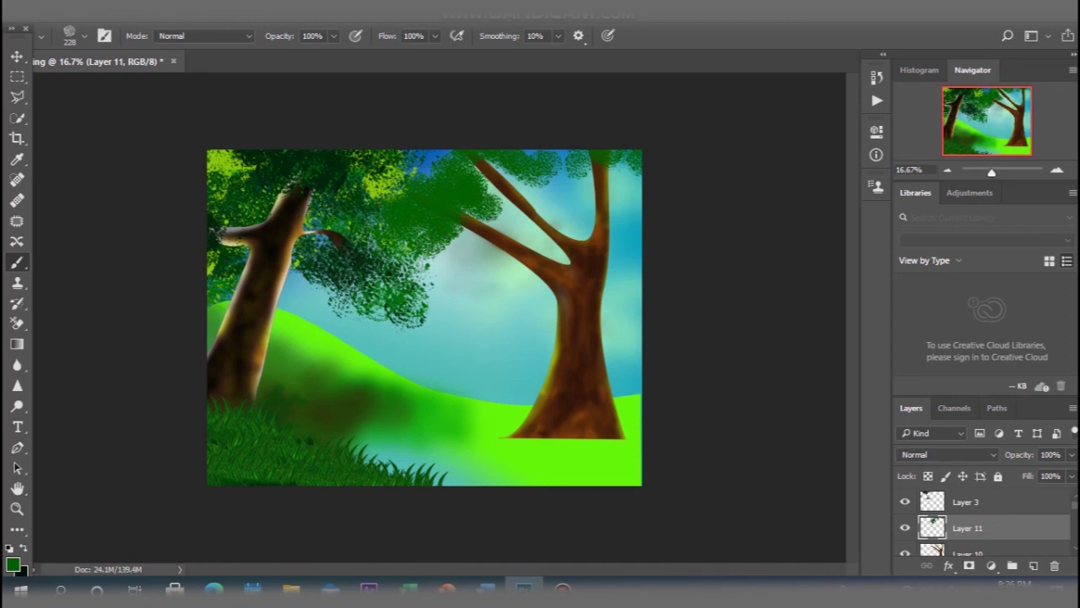
On new Layer 12, paint foliage from the fork up behind the left branch.
scroll(979, 523, down, 2)
click(971, 542)
click(1034, 566)
click(557, 255)
mouse_move(559, 254)
mouse_down()
mouse_move(564, 230)
mouse_move(532, 184)
mouse_move(500, 198)
mouse_move(537, 241)
mouse_move(560, 240)
mouse_move(570, 165)
mouse_move(614, 217)
mouse_move(626, 165)
mouse_move(631, 220)
mouse_move(587, 168)
mouse_move(525, 157)
mouse_up()
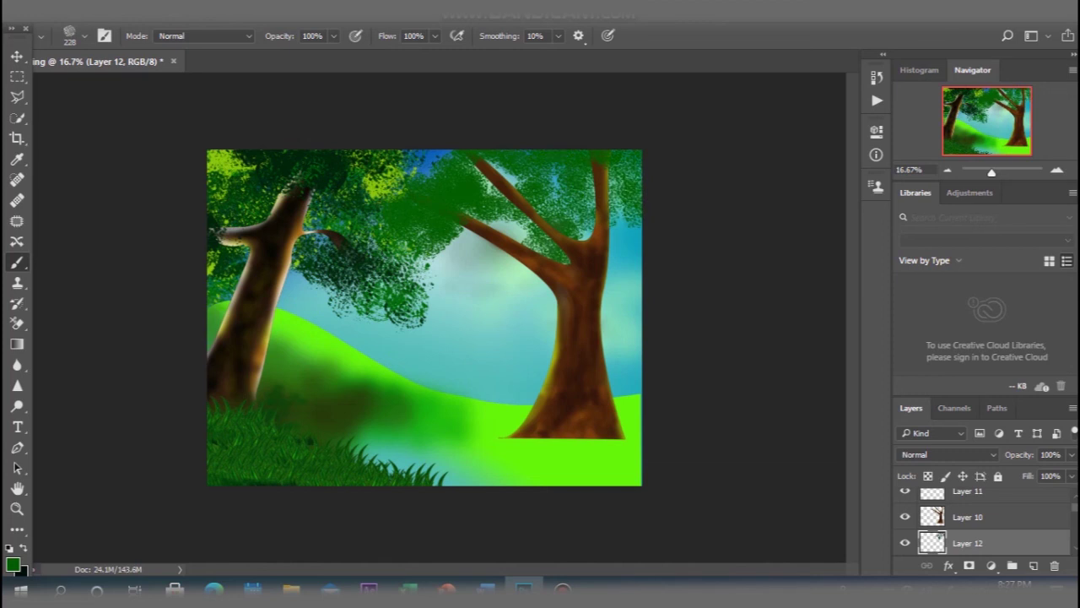
Switch to a darker green and paint over sky patches in the upper canopy.
click(12, 564)
click(530, 350)
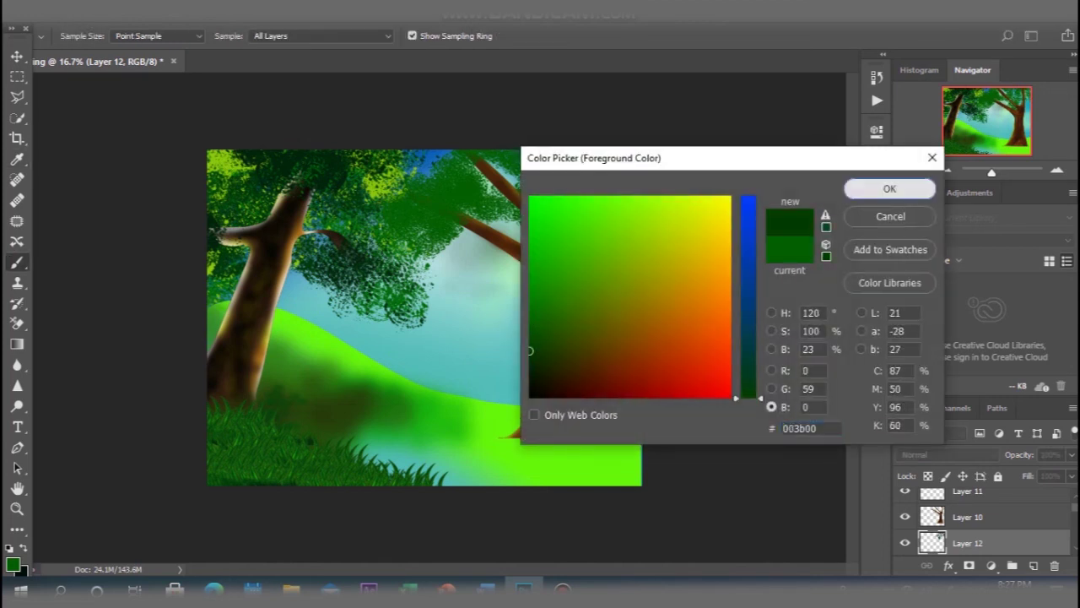
key(Return)
mouse_move(586, 152)
mouse_down()
mouse_move(551, 165)
mouse_move(525, 153)
mouse_move(545, 184)
mouse_move(589, 206)
mouse_up()
drag(524, 181, 582, 212)
mouse_move(493, 166)
mouse_down()
mouse_move(477, 174)
mouse_move(431, 158)
mouse_up()
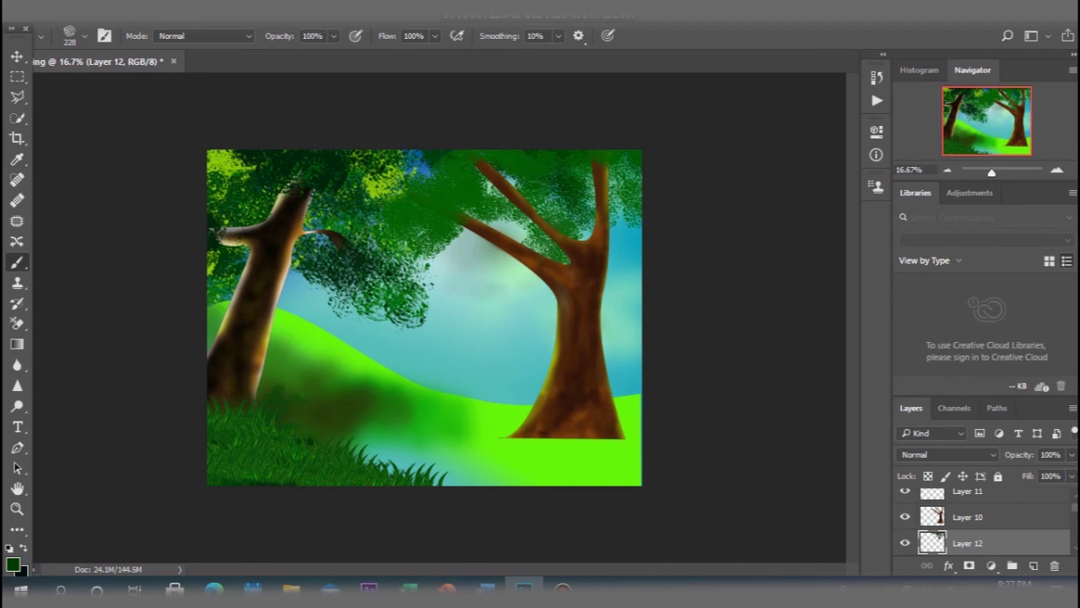
mouse_move(631, 157)
mouse_down()
mouse_move(637, 227)
mouse_move(617, 223)
mouse_move(621, 174)
mouse_move(593, 212)
mouse_up()
drag(525, 173, 481, 197)
mouse_move(511, 204)
mouse_down()
mouse_move(488, 228)
mouse_move(456, 229)
mouse_move(476, 242)
mouse_move(543, 235)
mouse_move(524, 237)
mouse_move(544, 250)
mouse_up()
Fill gaps below the canopy and add shadow dabs, then select Layer 10.
mouse_move(573, 216)
mouse_down()
mouse_move(593, 235)
mouse_move(640, 243)
mouse_move(636, 192)
mouse_move(583, 212)
mouse_move(584, 233)
mouse_move(628, 250)
mouse_up()
drag(462, 230, 496, 263)
mouse_move(430, 253)
mouse_down()
mouse_move(498, 250)
mouse_move(442, 279)
mouse_move(493, 269)
mouse_move(472, 243)
mouse_move(445, 248)
mouse_move(513, 197)
mouse_up()
click(430, 172)
click(520, 226)
drag(427, 257, 434, 272)
click(476, 277)
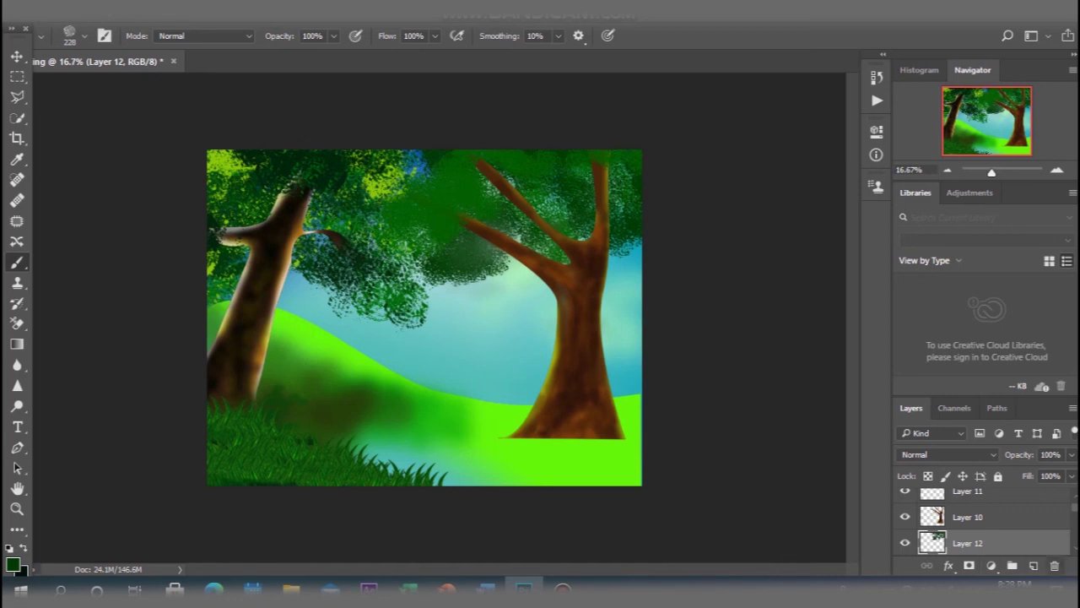
click(1005, 516)
On Layer 11, test light-green foliage dabs on the canopy, then undo them.
key(alt+bracketright)
click(13, 564)
click(619, 248)
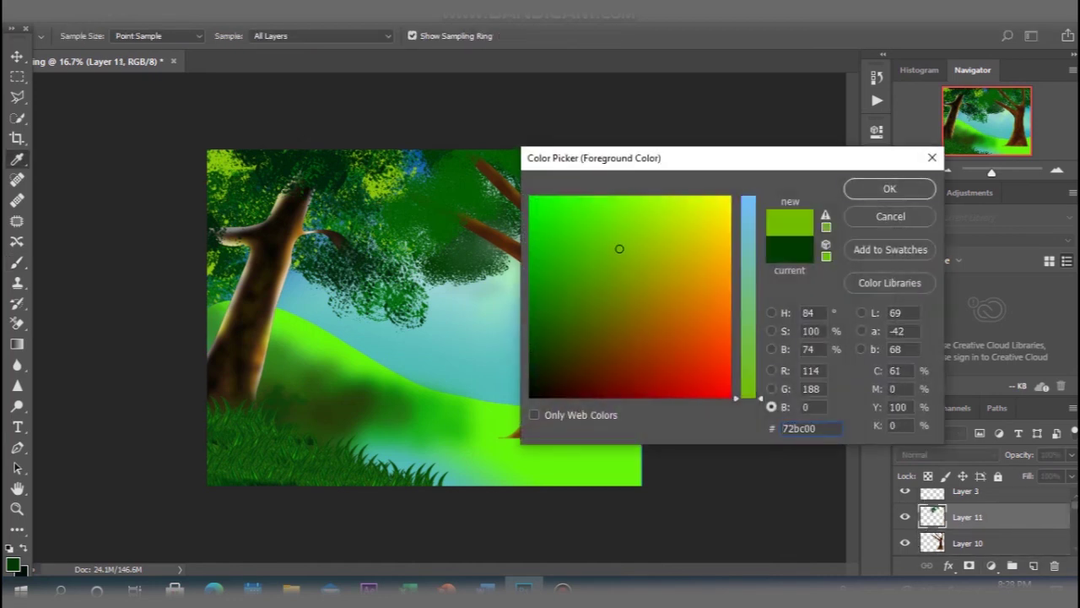
click(887, 189)
click(413, 246)
click(417, 221)
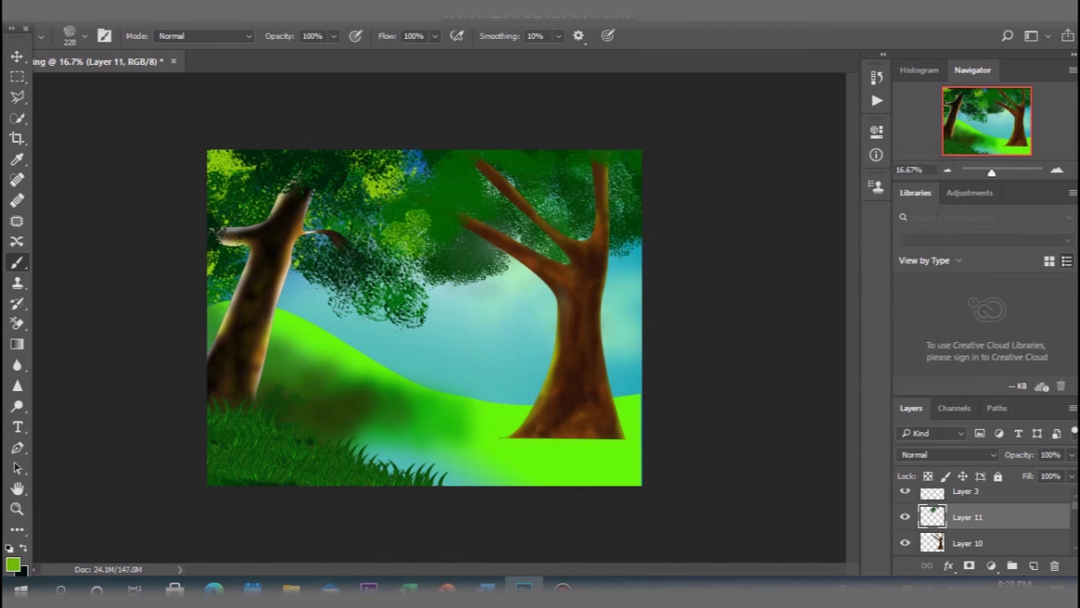
key(ctrl+z)
key(ctrl+z)
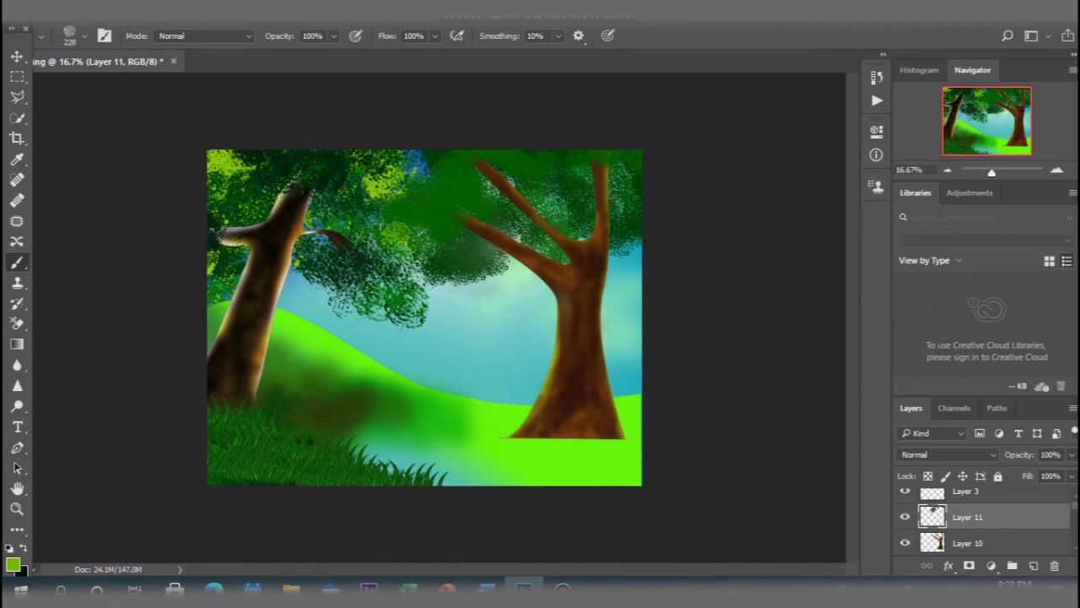
Set the foreground to dark green 002f00 and the brush size to 401 px.
click(13, 564)
drag(535, 376, 530, 361)
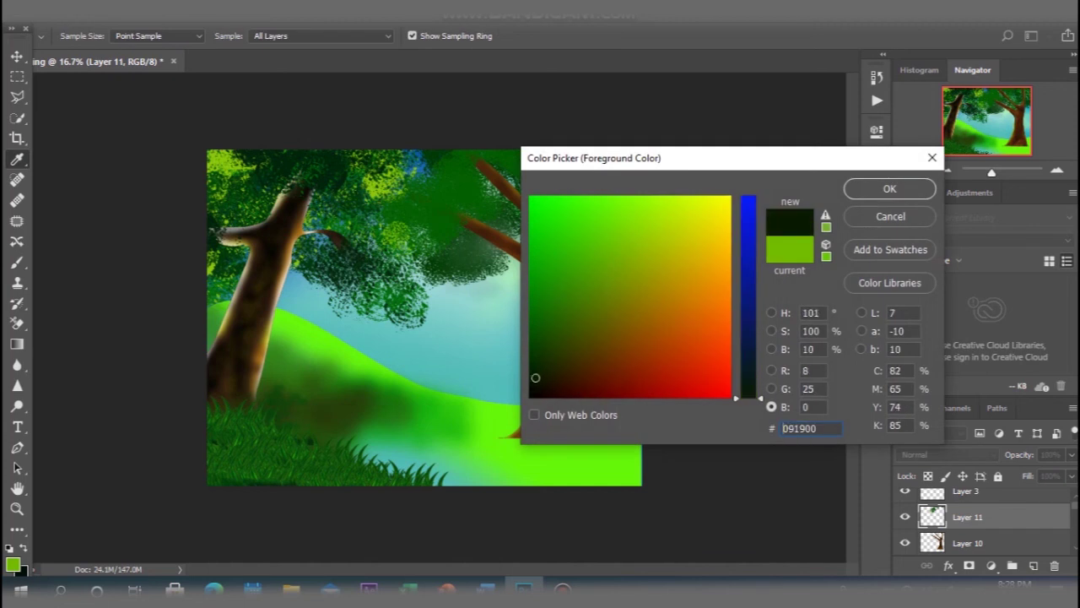
key(Return)
key(b)
click(70, 35)
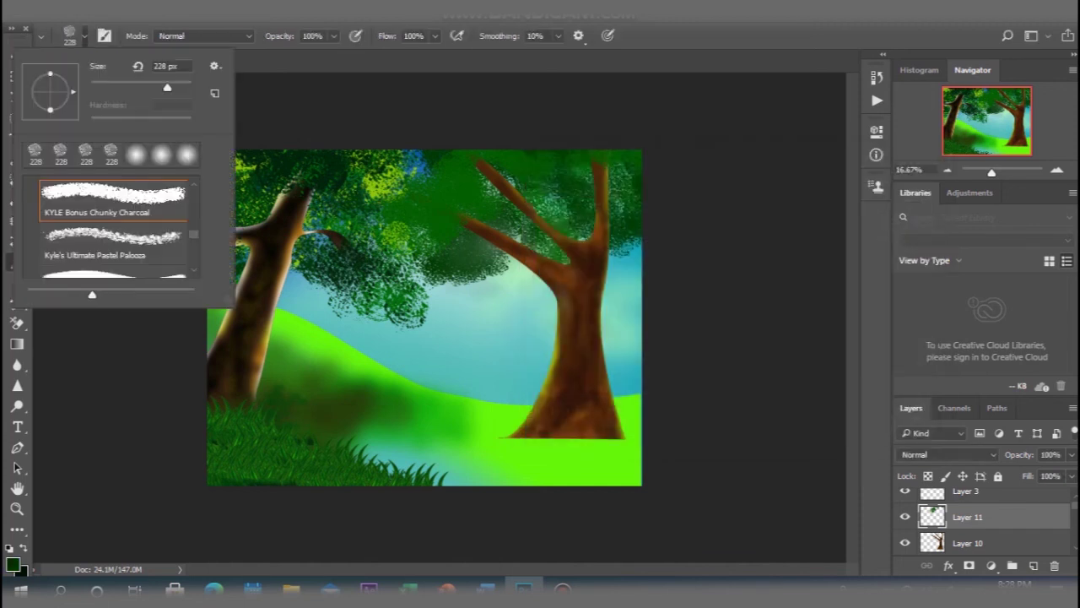
text(40)
text(1)
key(Return)
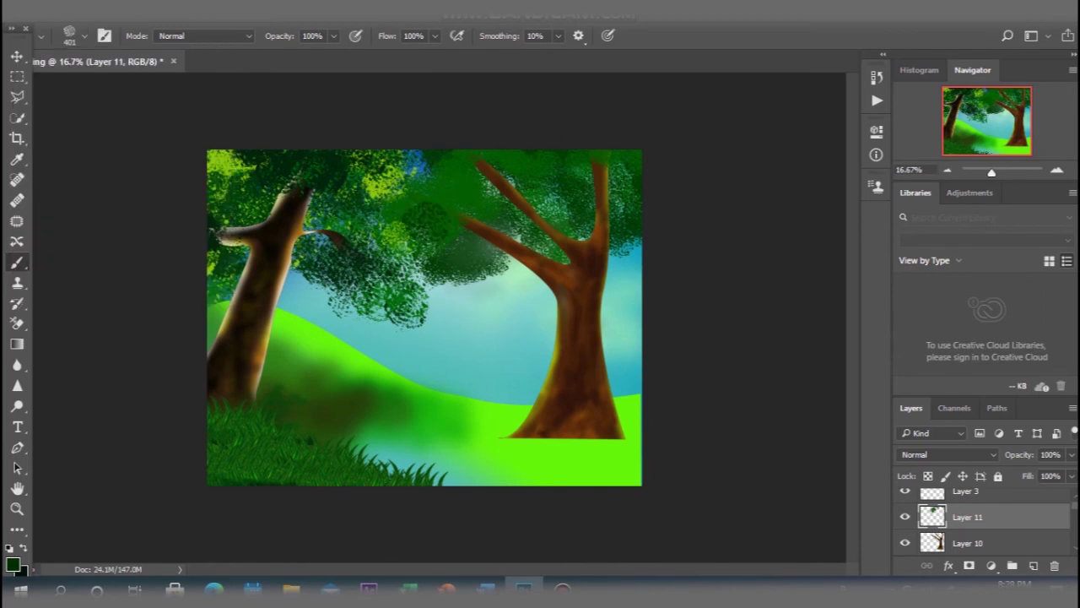
Dab dark-green foliage across the upper canopy and over the upper branch.
click(453, 232)
click(443, 203)
drag(466, 204, 464, 181)
click(470, 164)
click(424, 249)
click(463, 263)
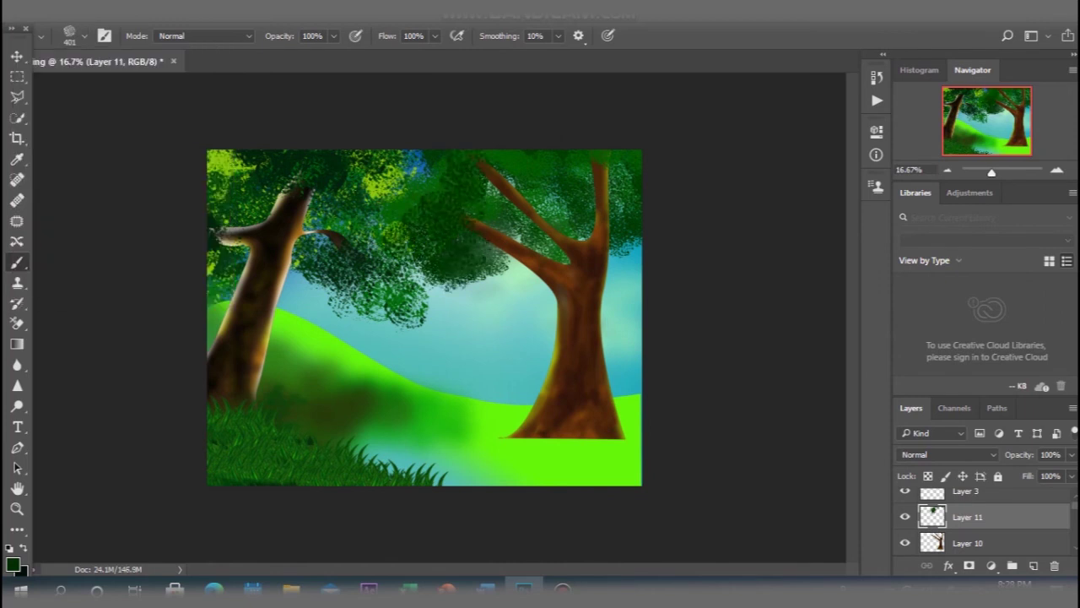
click(423, 272)
click(481, 212)
click(437, 184)
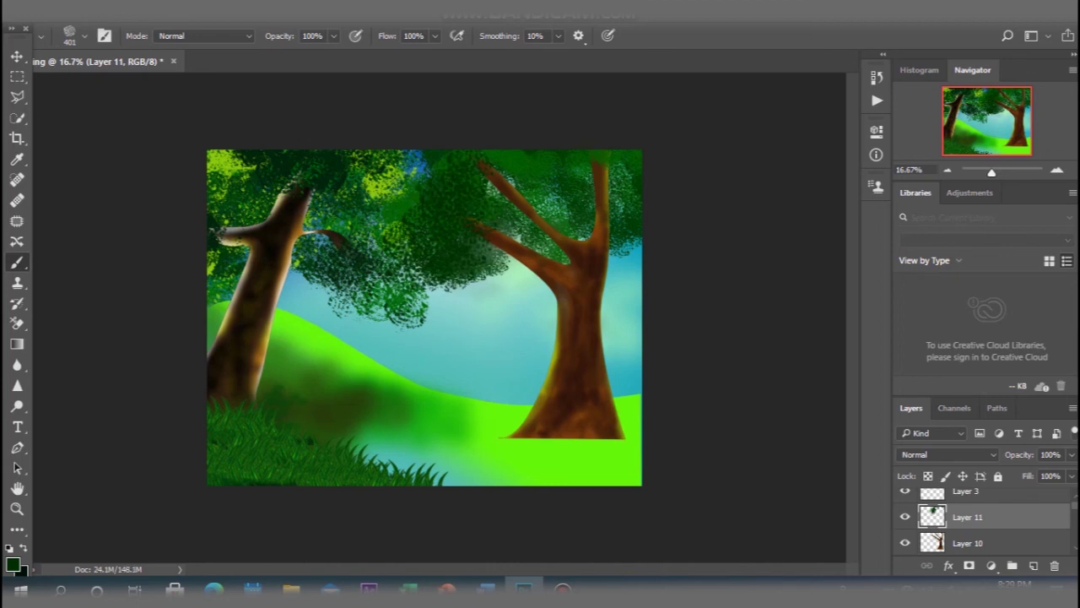
click(501, 165)
click(493, 187)
click(506, 233)
click(489, 247)
click(441, 291)
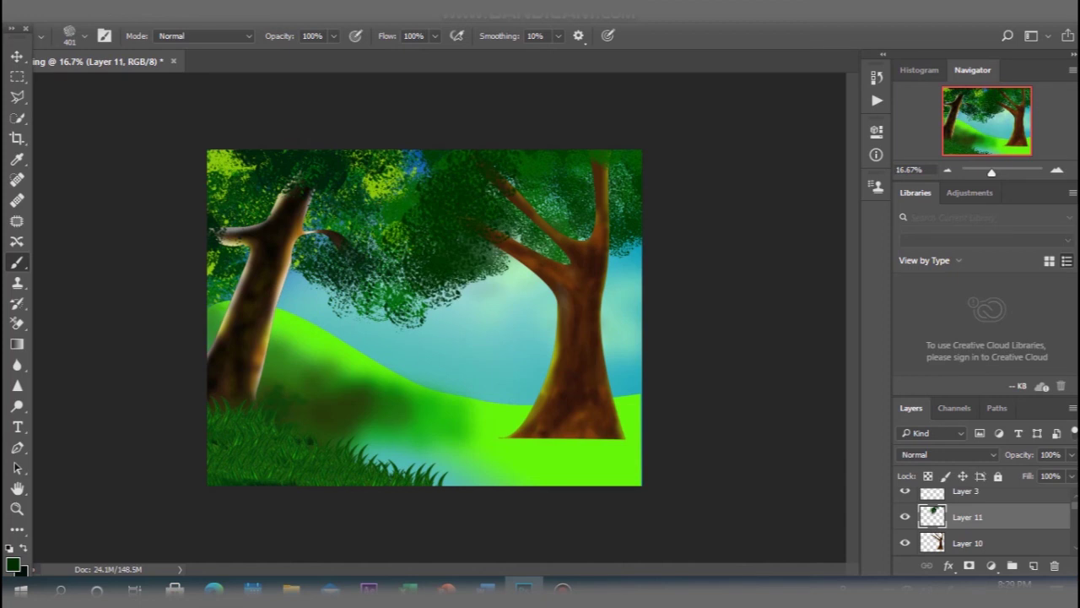
Cover the upper branch and lower canopy edge with more dark-green dabs.
click(509, 179)
click(496, 195)
click(509, 206)
click(461, 237)
click(517, 222)
click(490, 256)
click(481, 285)
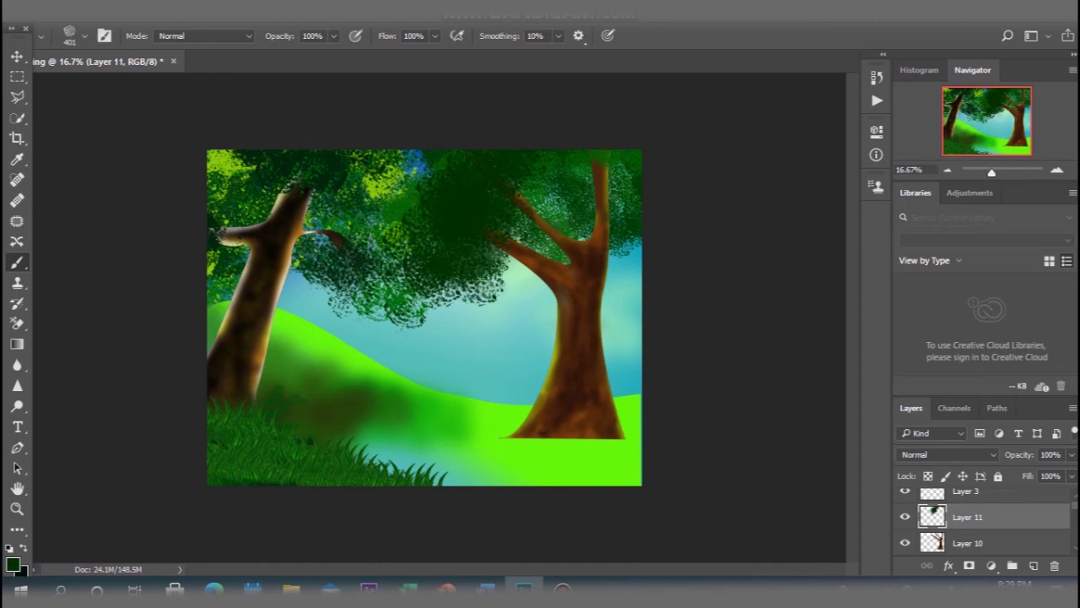
click(447, 297)
Fill in the canopy's right and top edges, left branch, and bottom edge.
click(631, 199)
click(638, 170)
click(632, 243)
click(620, 167)
click(580, 160)
click(555, 170)
click(559, 185)
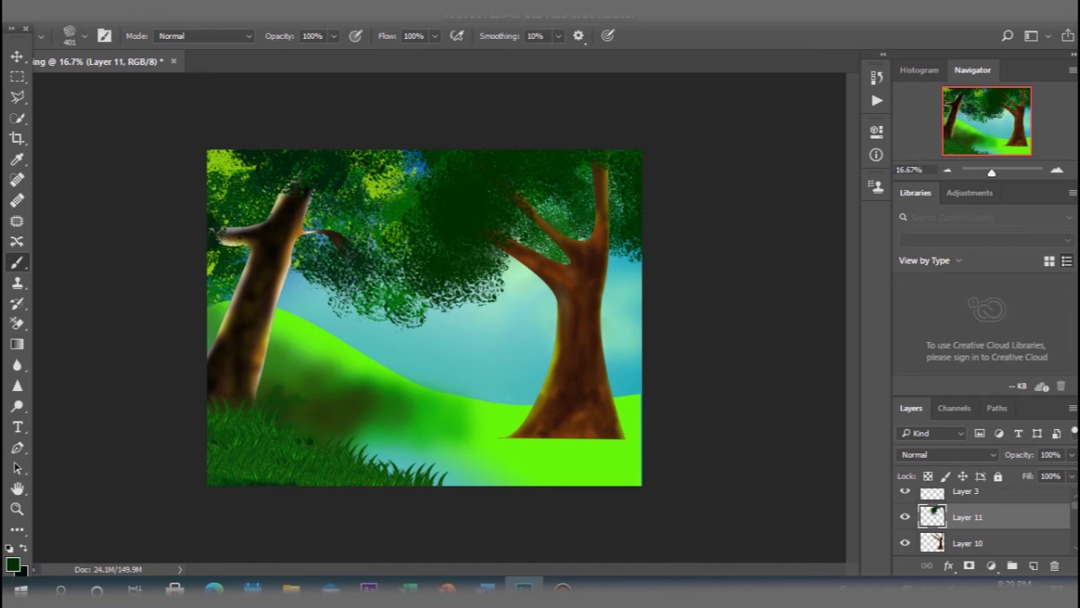
click(538, 211)
click(522, 192)
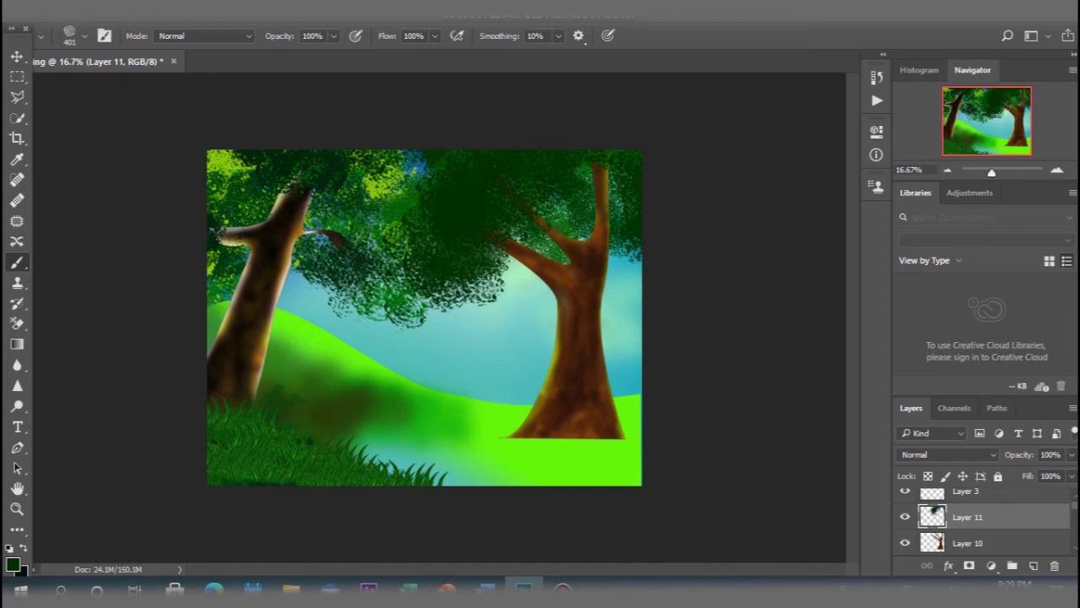
click(499, 263)
click(455, 291)
click(478, 280)
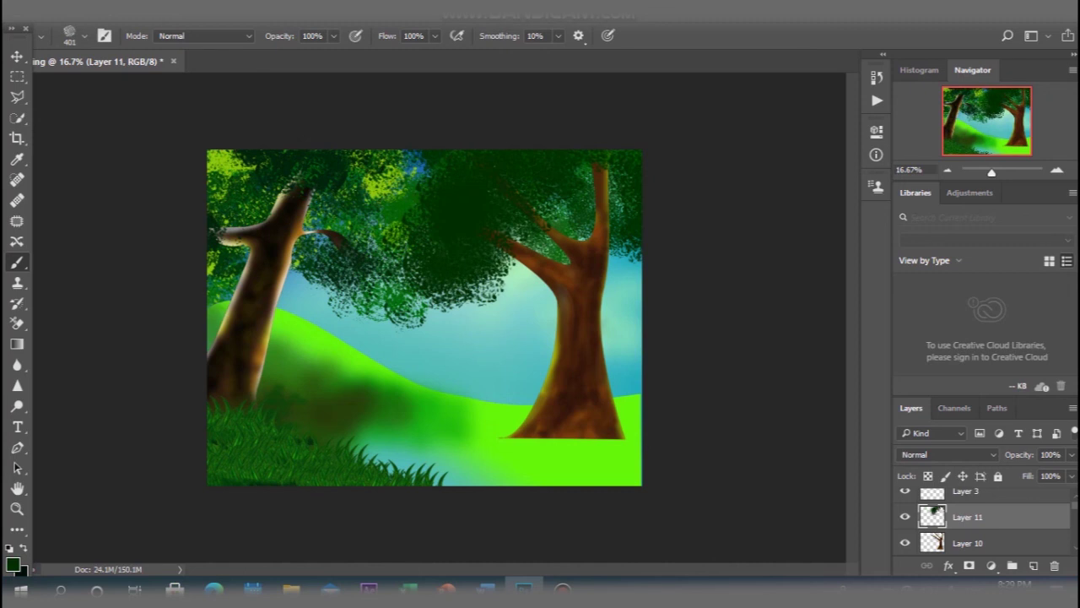
click(414, 221)
Try a brown 603900 dab in the canopy, then undo it.
click(13, 562)
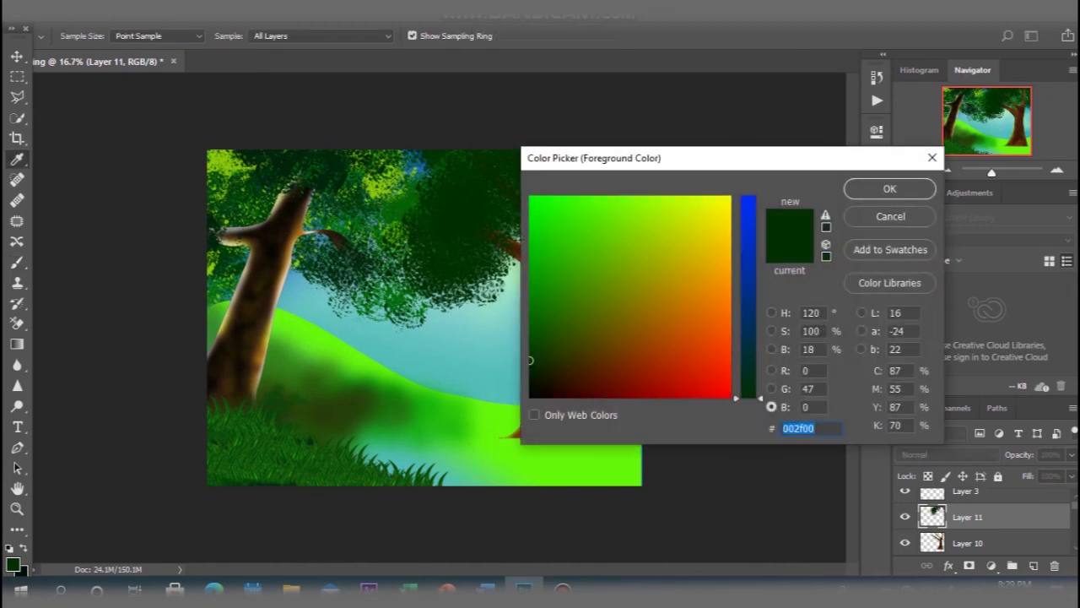
click(555, 311)
click(605, 352)
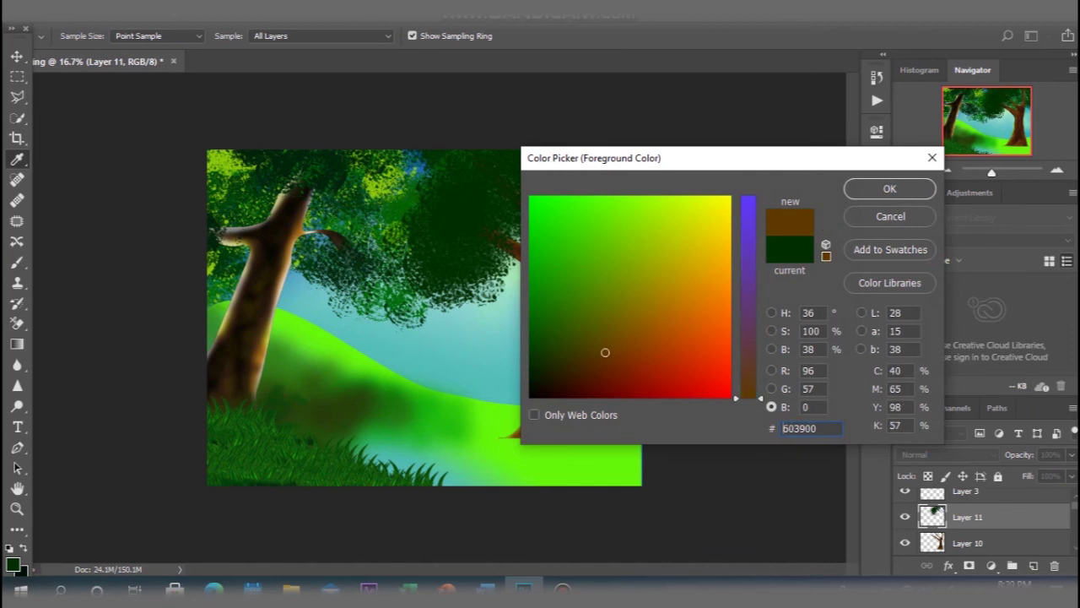
click(889, 188)
click(442, 205)
key(ctrl+z)
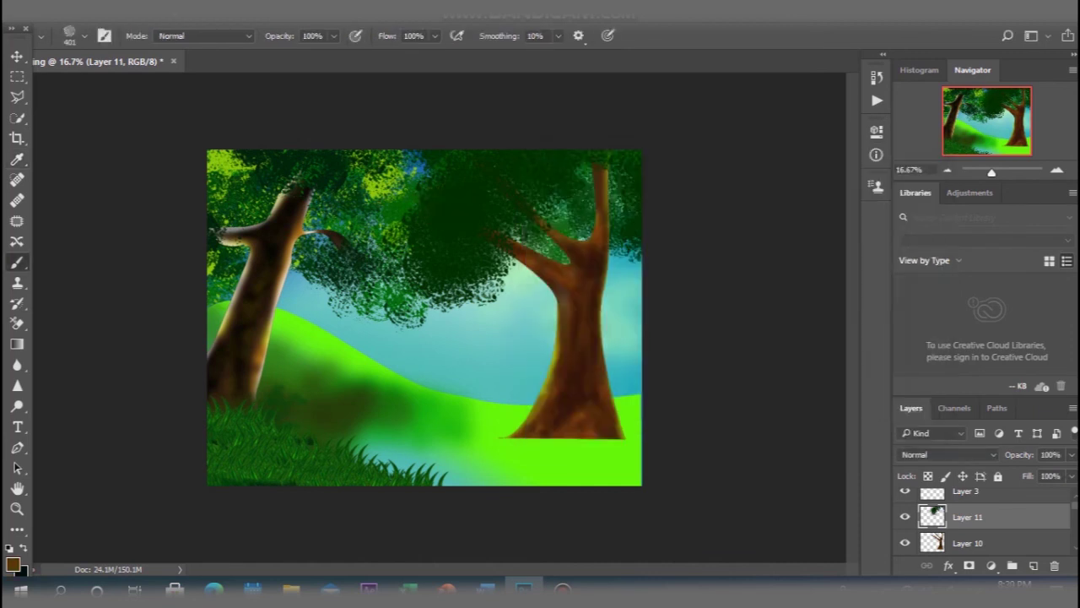
Try a faint gold dab at 40% brush opacity, then undo it.
click(13, 564)
click(675, 277)
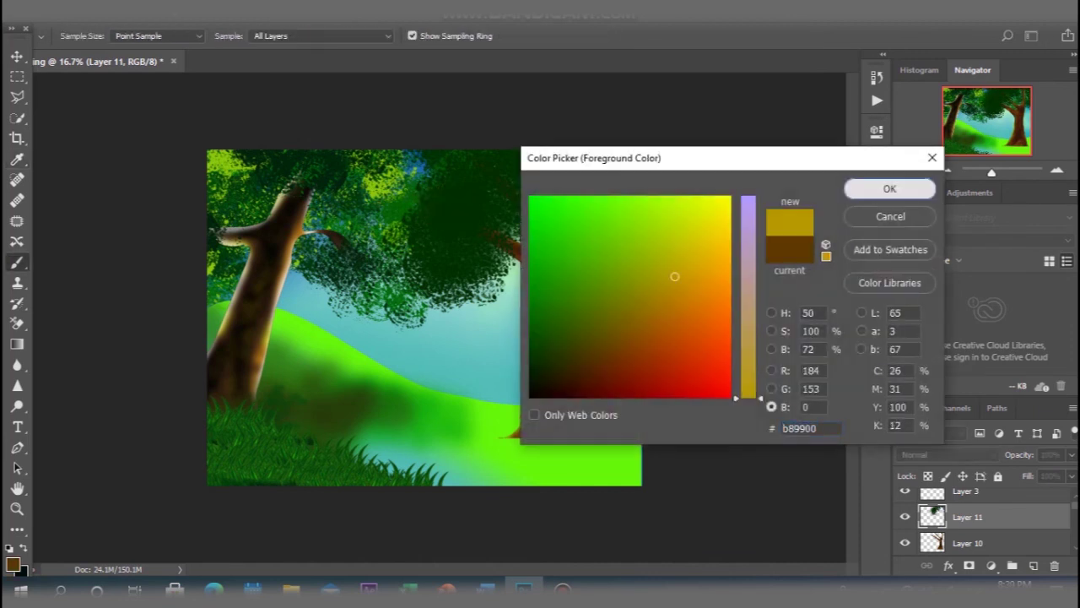
click(890, 187)
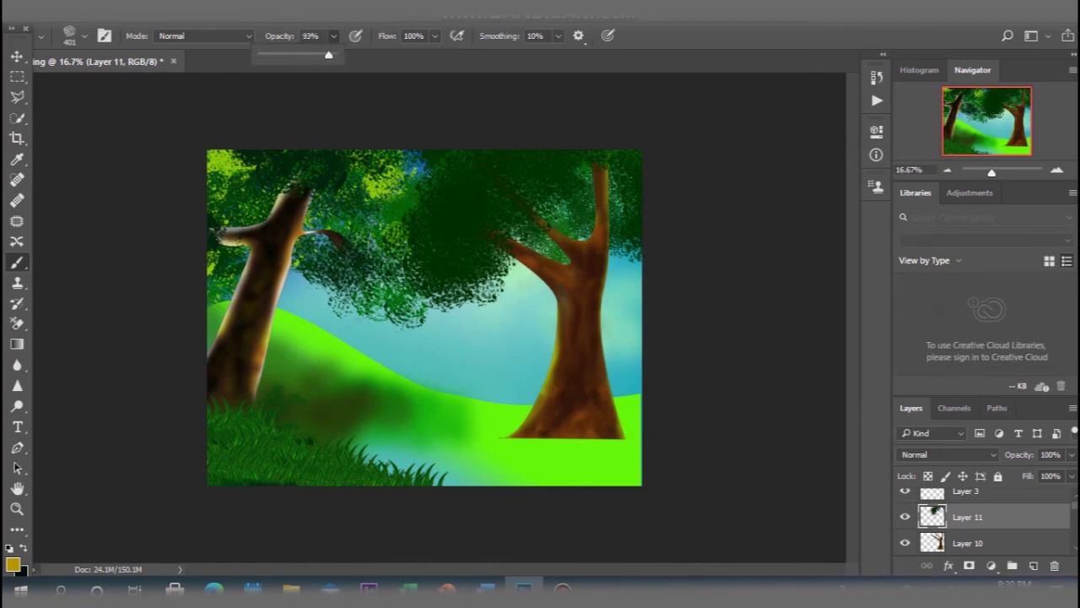
drag(333, 35, 289, 56)
click(435, 217)
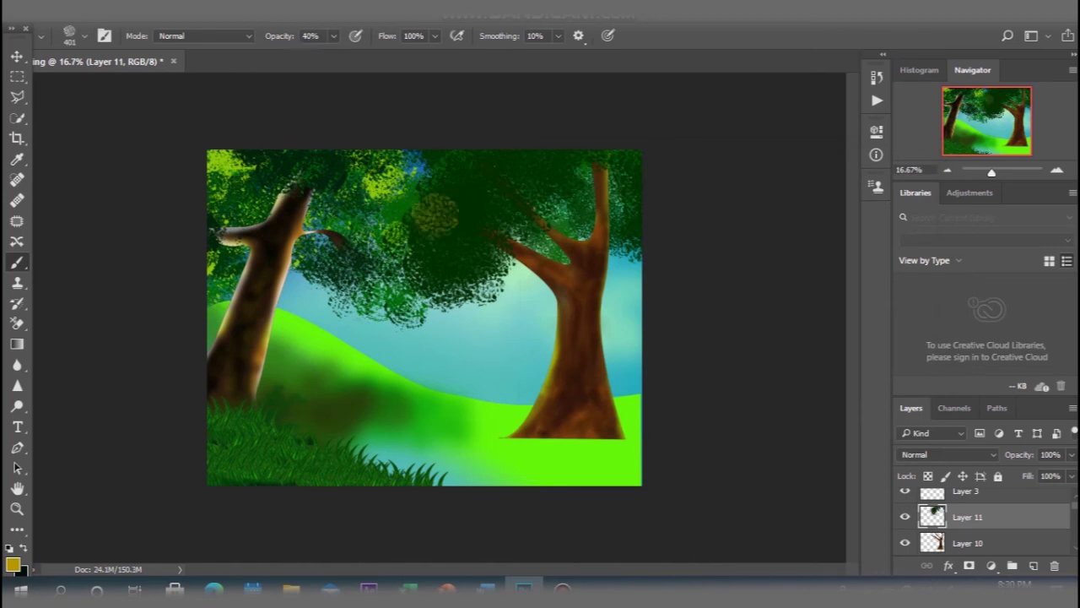
key(ctrl+z)
Choose a darker olive foreground colour with the brush flow back at 99%.
click(434, 35)
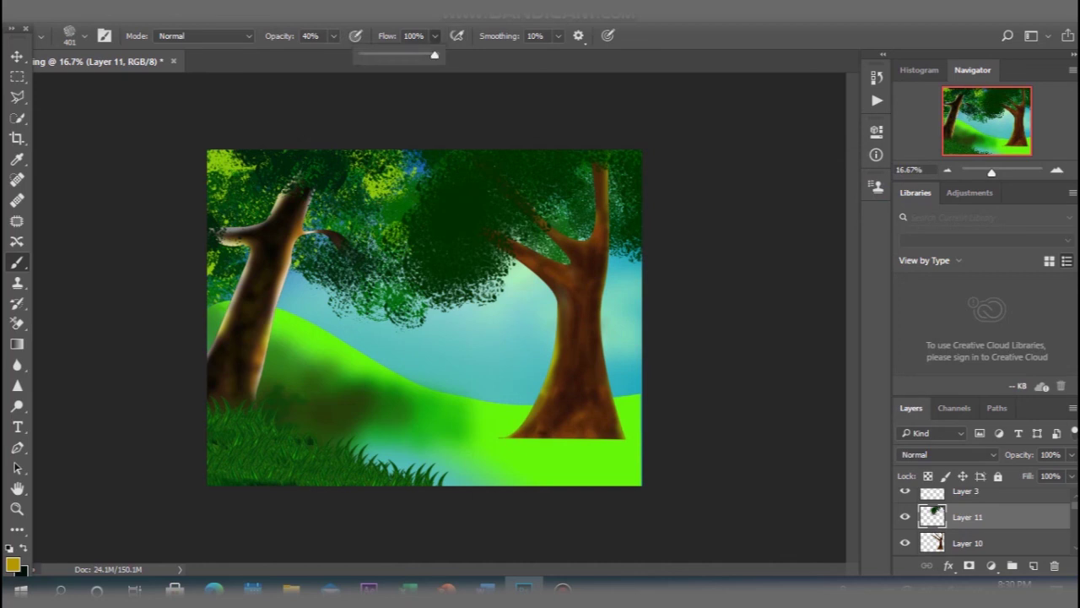
drag(435, 55, 380, 55)
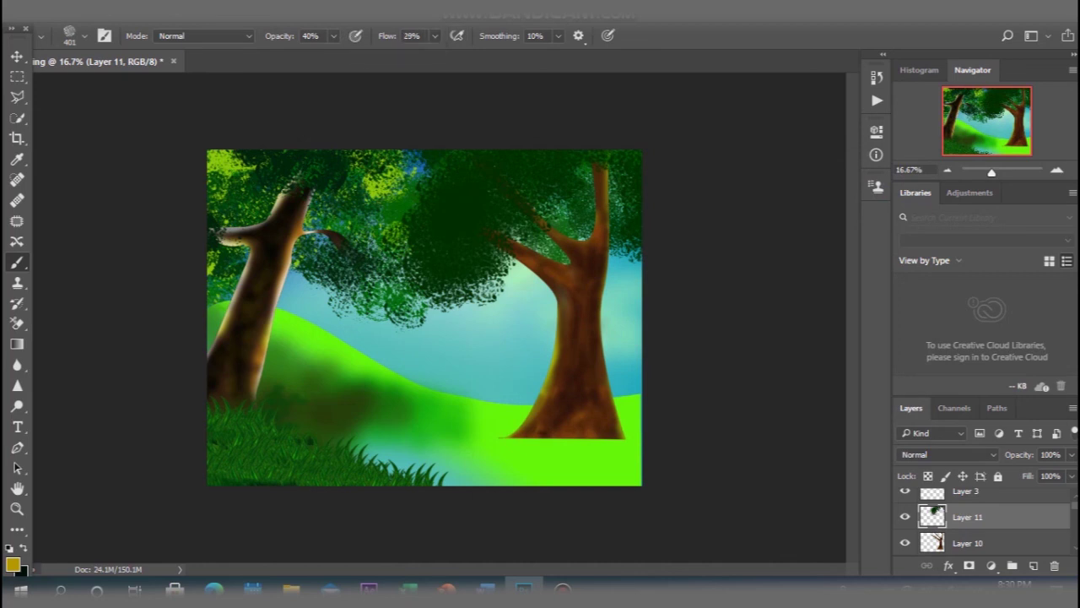
click(13, 564)
click(596, 311)
click(887, 185)
click(434, 35)
drag(434, 55, 493, 54)
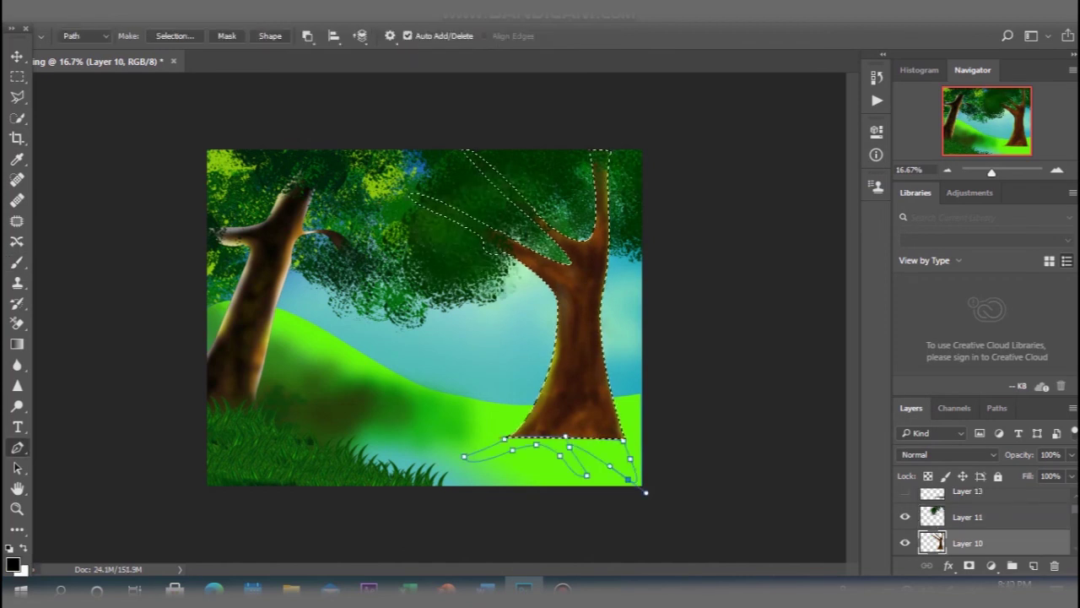
Close the Pen path around the right tree's base and reshape its bottom-right curves.
click(407, 35)
click(631, 459)
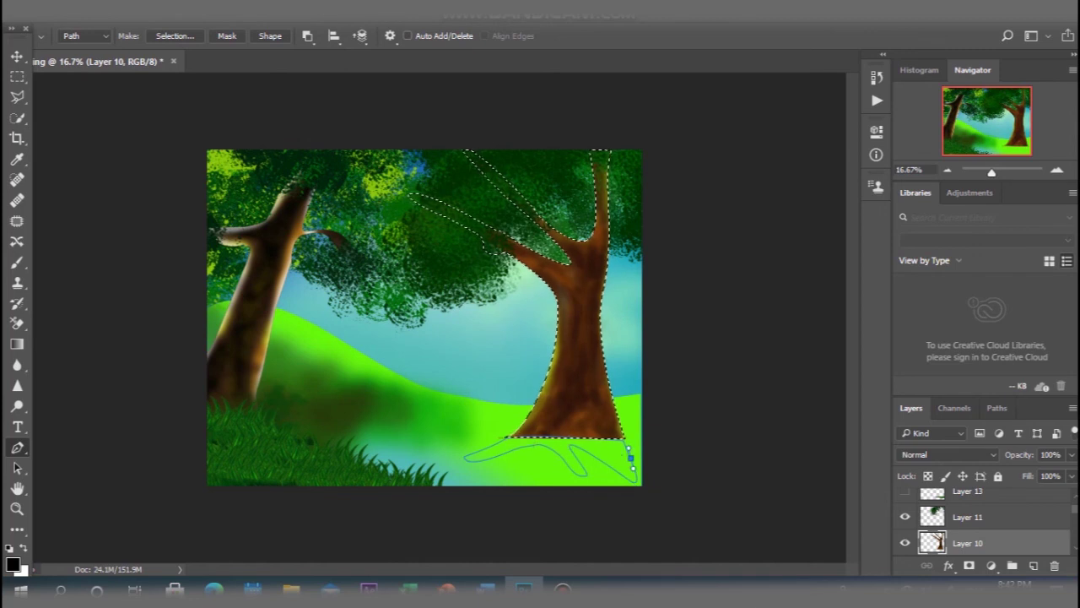
drag(633, 467, 645, 492)
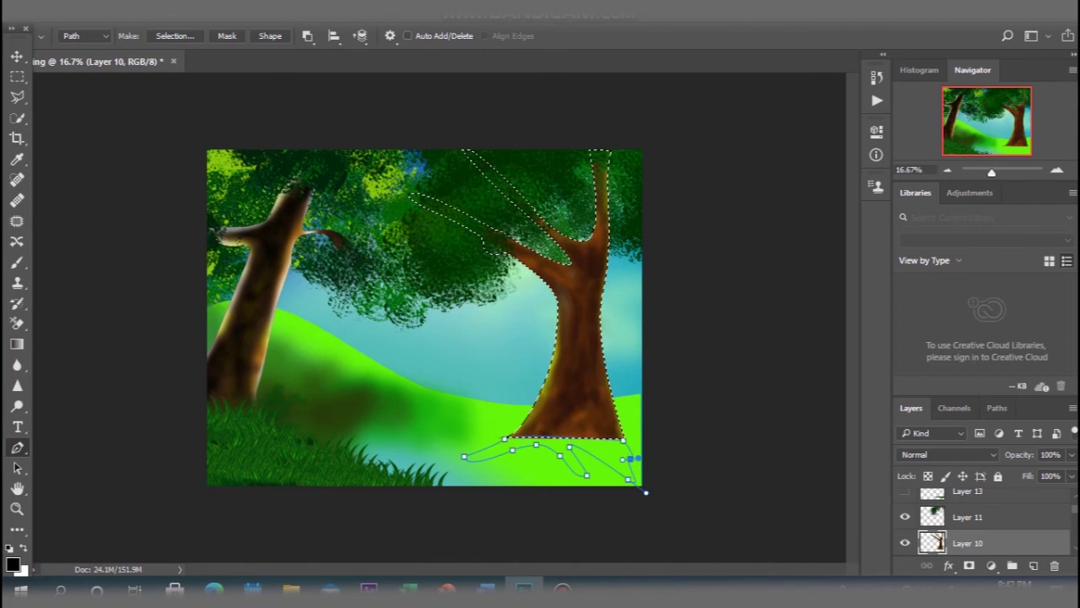
click(622, 440)
mouse_move(612, 450)
mouse_down()
mouse_move(609, 466)
mouse_move(639, 456)
mouse_move(635, 463)
mouse_move(634, 449)
mouse_move(631, 461)
mouse_up()
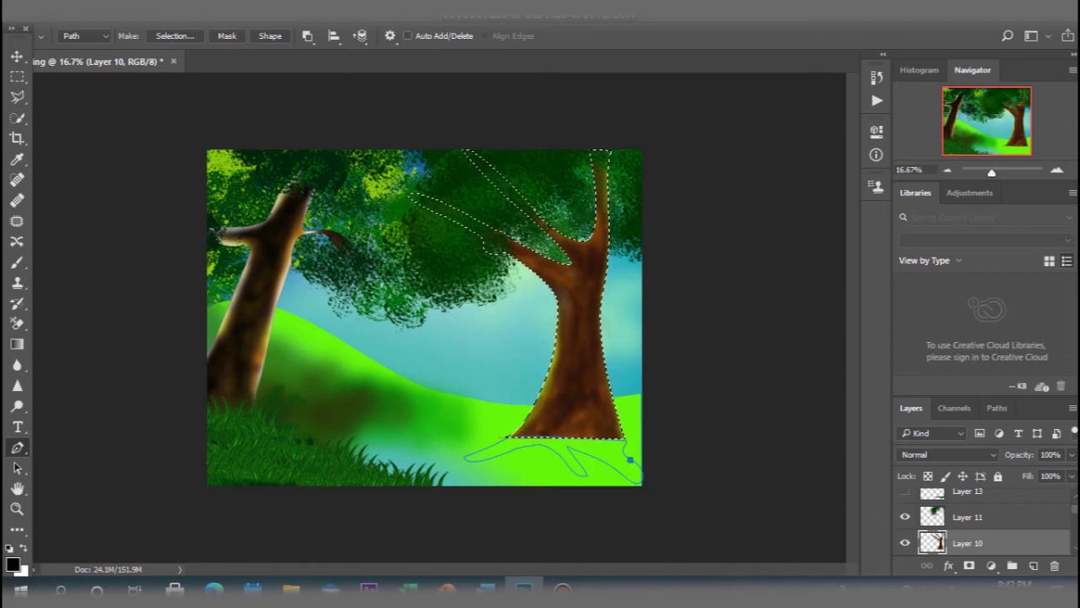
drag(638, 466, 641, 459)
click(601, 469)
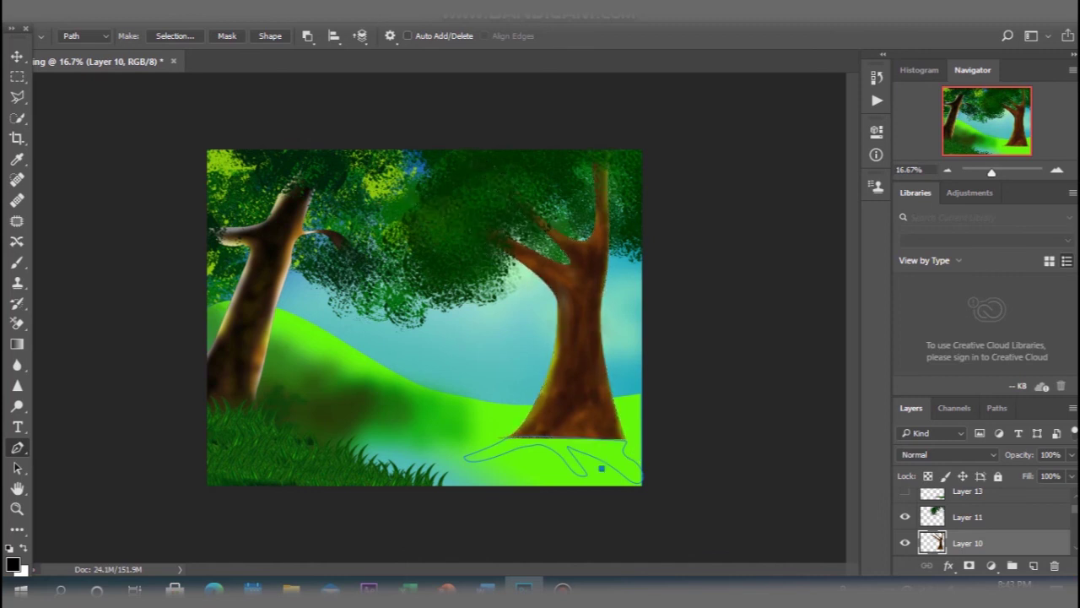
Convert the ground path into an active selection with Make Selection.
right_click(602, 464)
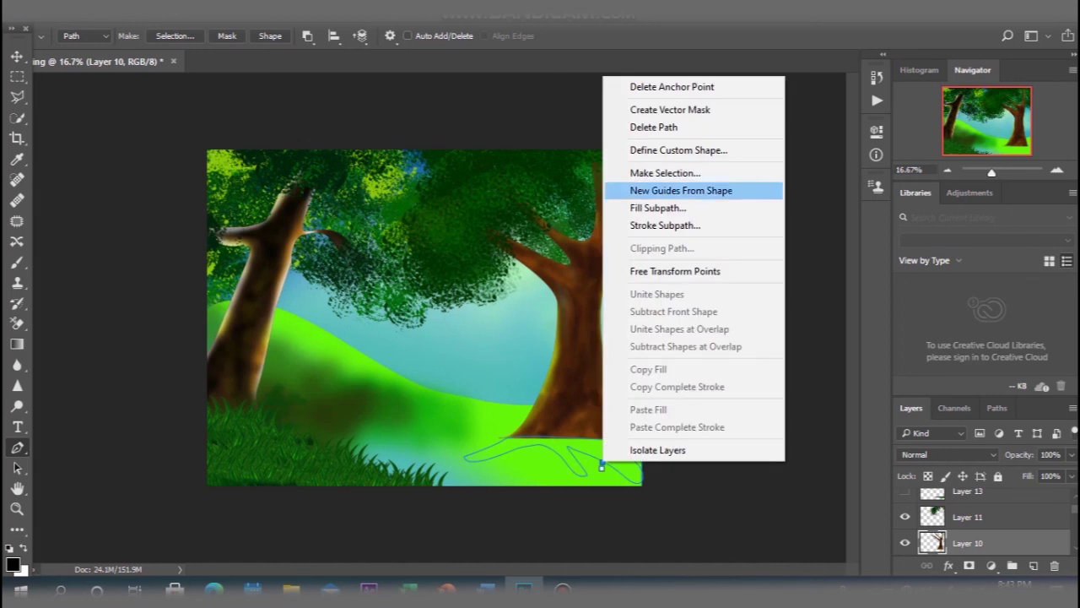
click(651, 171)
key(Return)
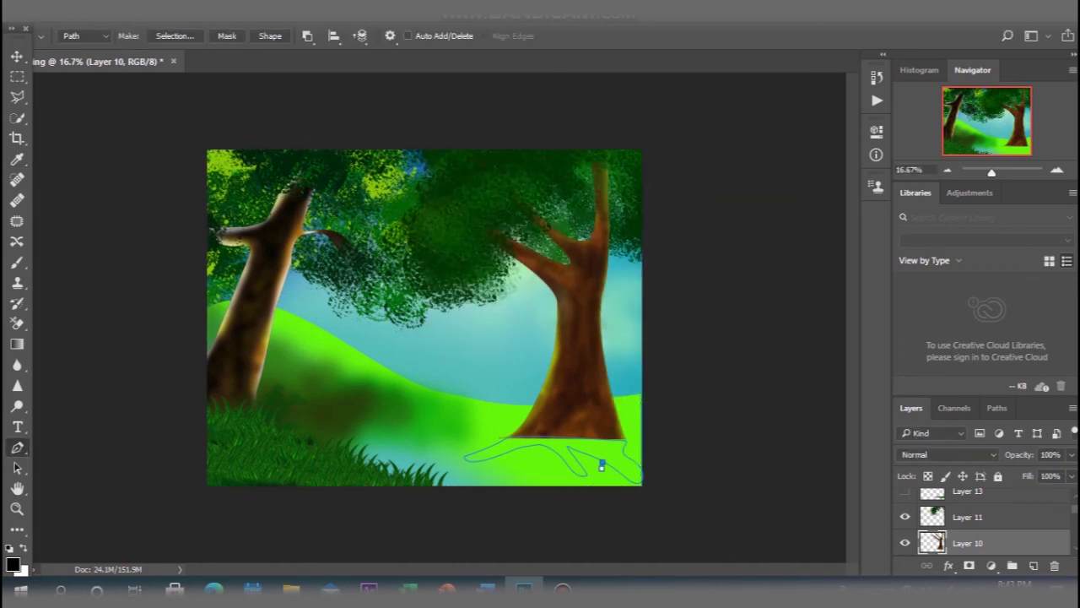
right_click(594, 469)
click(641, 178)
key(Return)
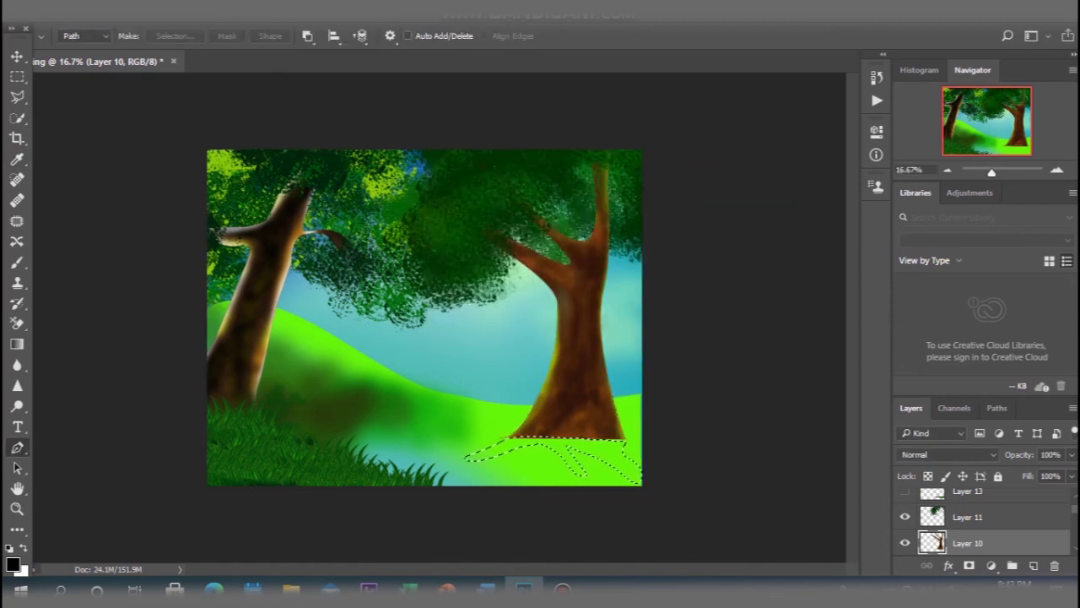
Choose a soft round brush and set the paint colour to dark brown.
key(b)
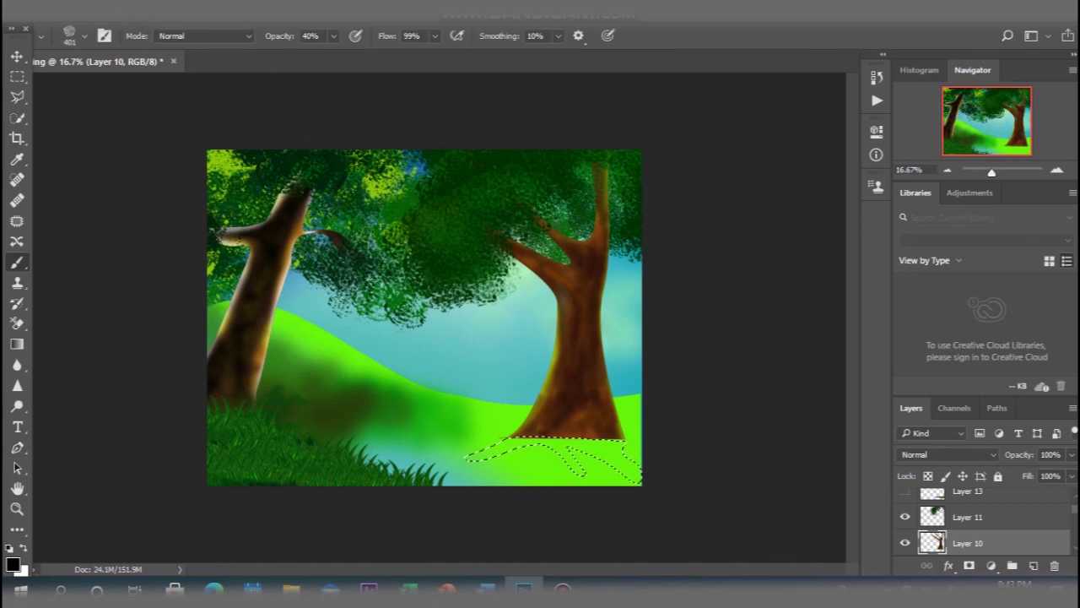
click(84, 36)
click(85, 154)
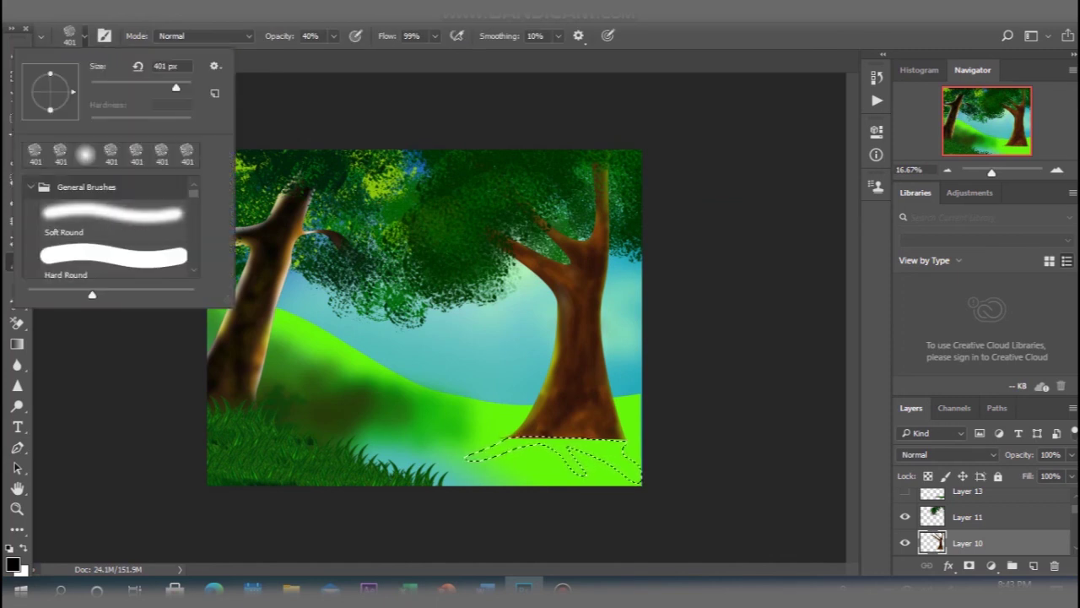
click(13, 564)
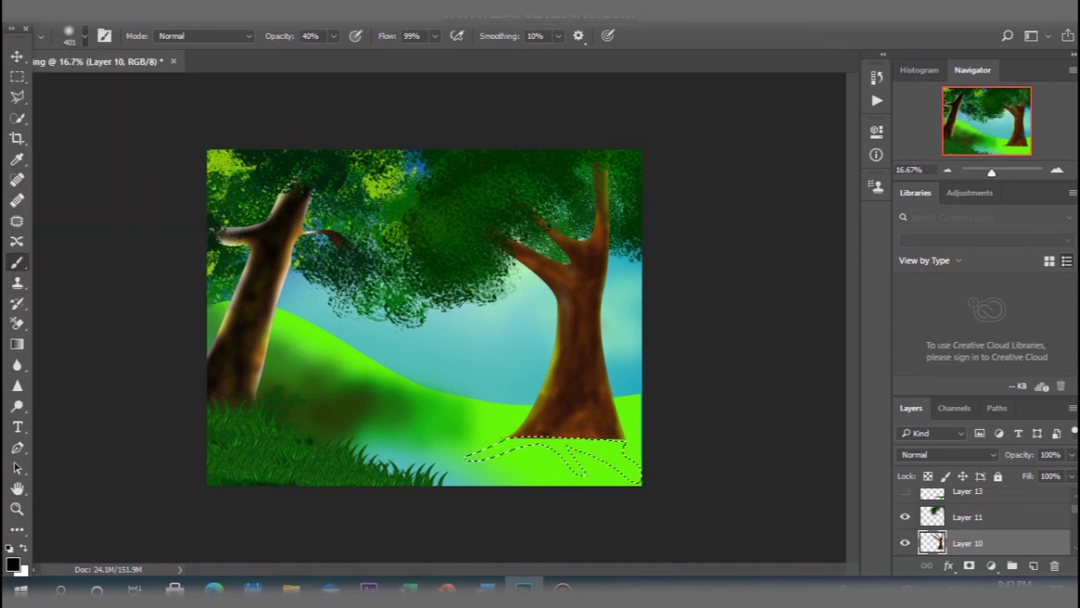
mouse_move(686, 157)
mouse_down()
mouse_move(807, 156)
mouse_move(866, 132)
mouse_up()
click(767, 313)
click(753, 356)
key(Return)
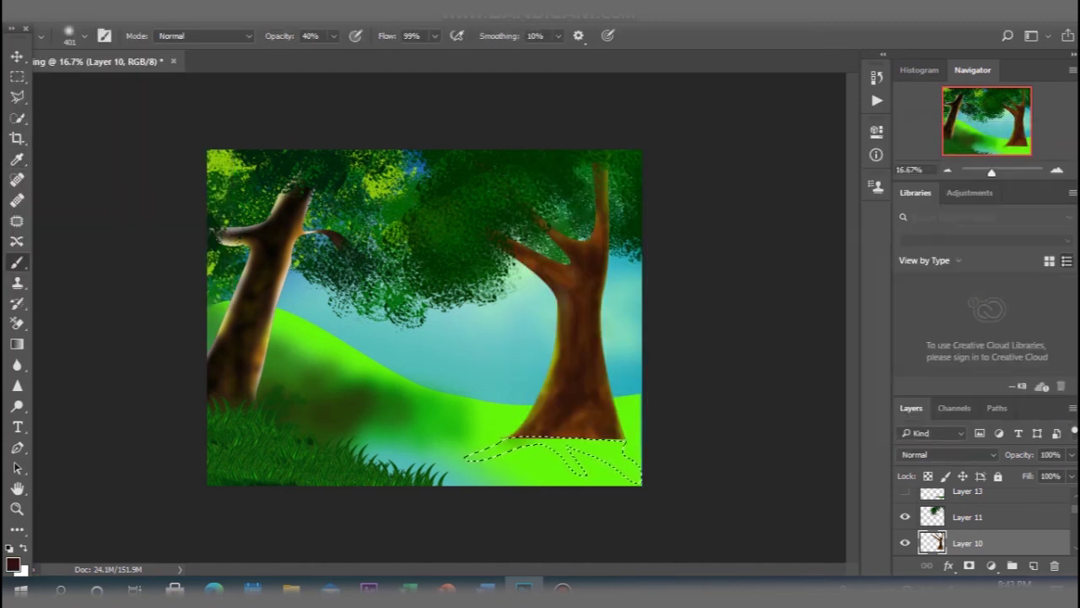
Set stroke smoothing to 43% and opacity to 100%, then paint the selected roots brown.
click(557, 36)
drag(553, 54, 579, 55)
click(334, 35)
drag(331, 55, 377, 55)
key(Return)
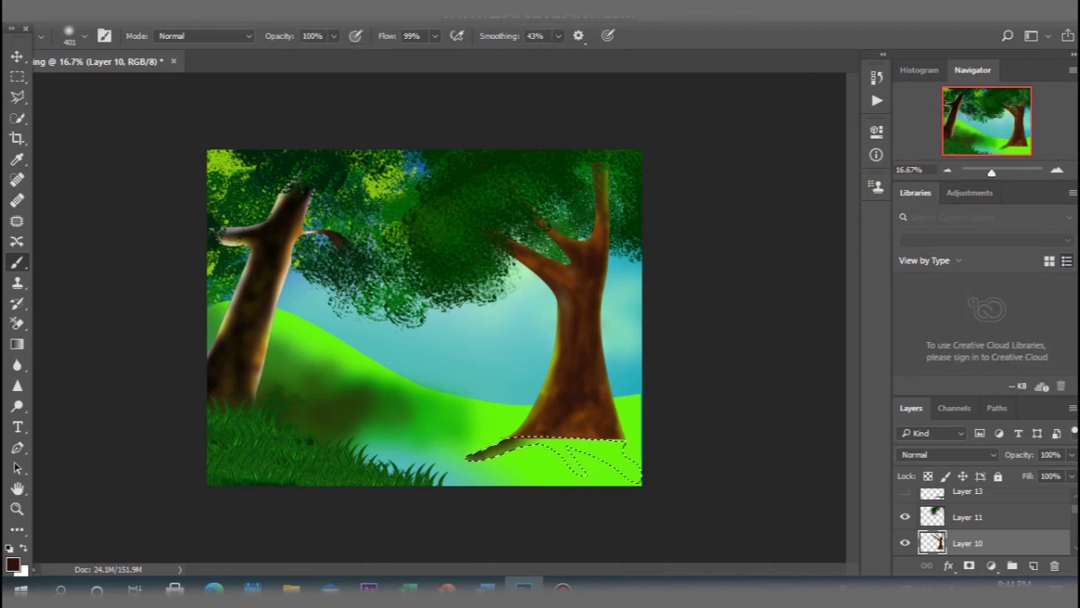
drag(601, 446, 635, 475)
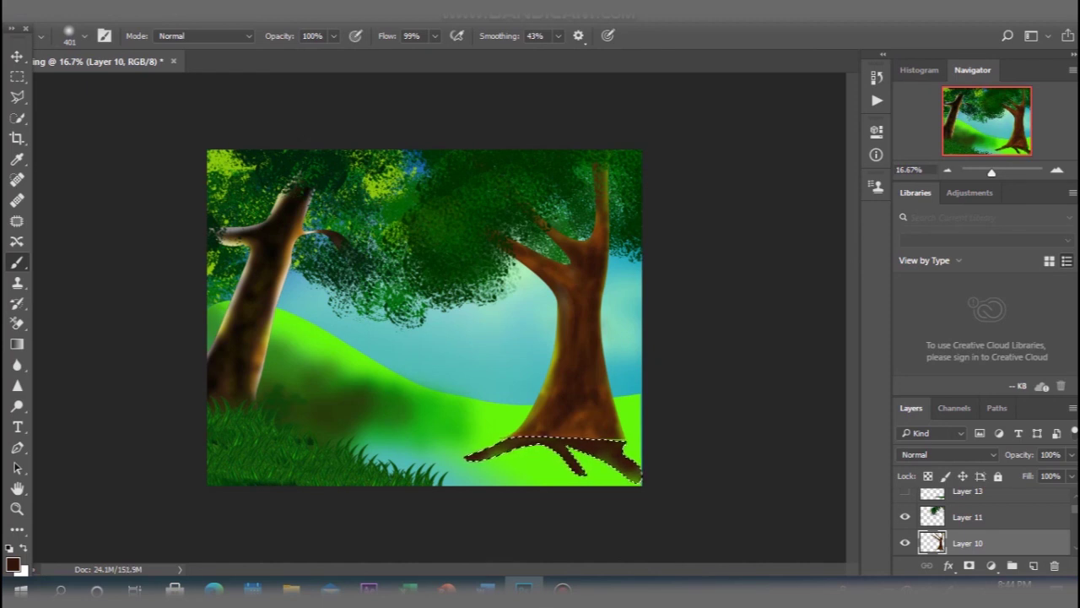
Change the paint colour to a darker brown, then to bright orange.
click(13, 564)
click(360, 332)
click(700, 128)
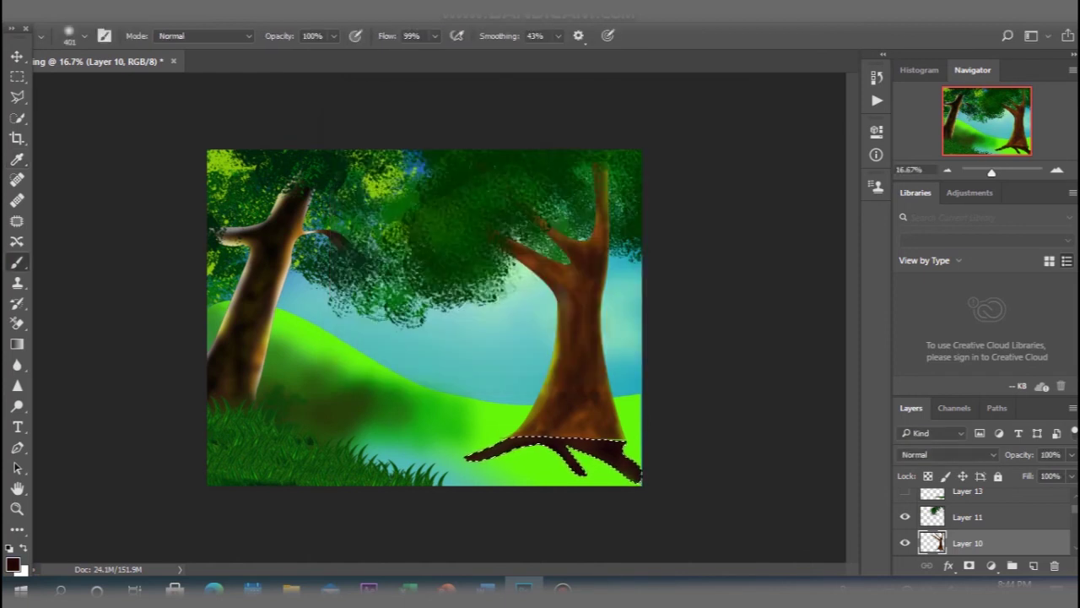
click(13, 563)
drag(359, 332, 538, 205)
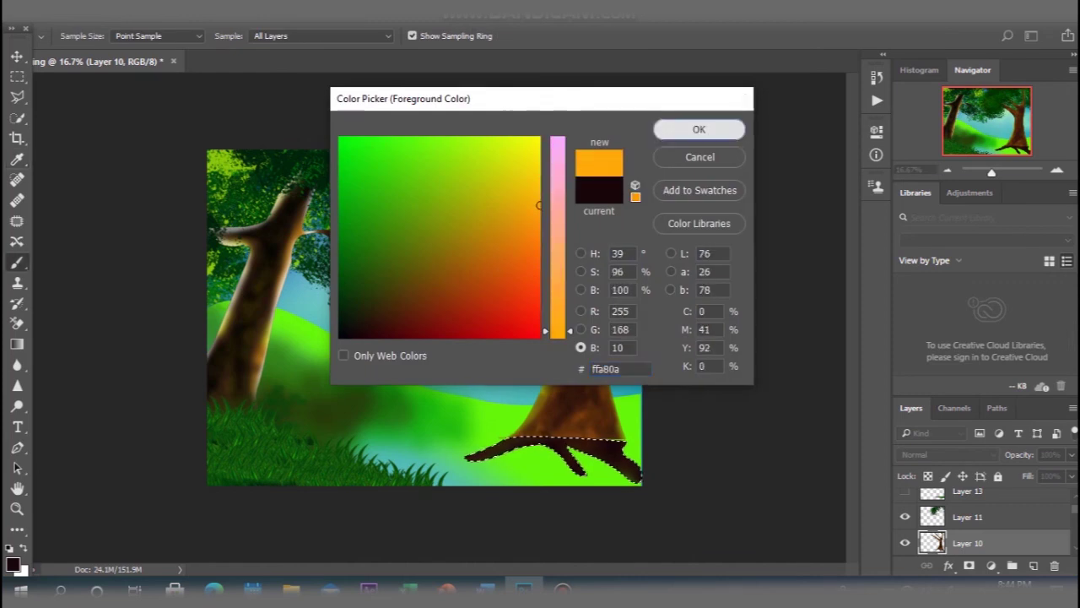
key(Return)
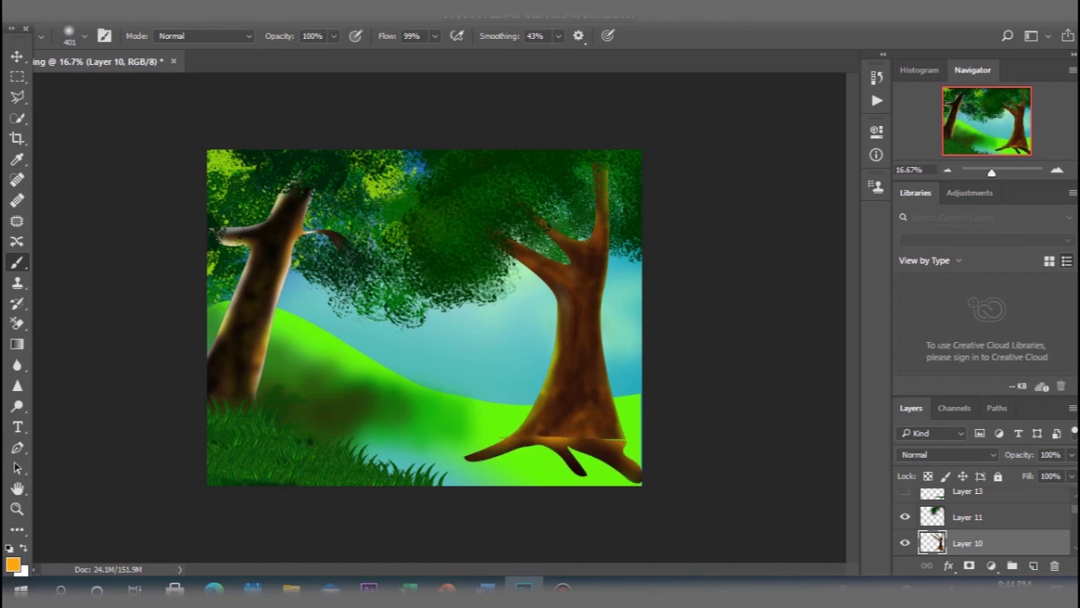
Load the right tree trunk's pixels as a selection and try the Blur and Dodge tools.
key(v)
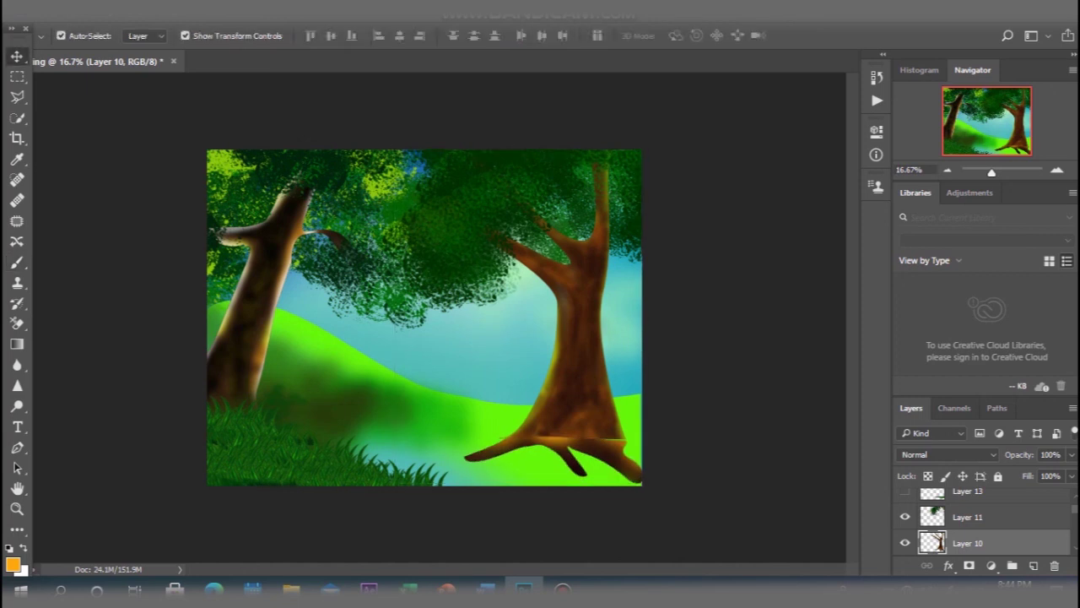
click(593, 412)
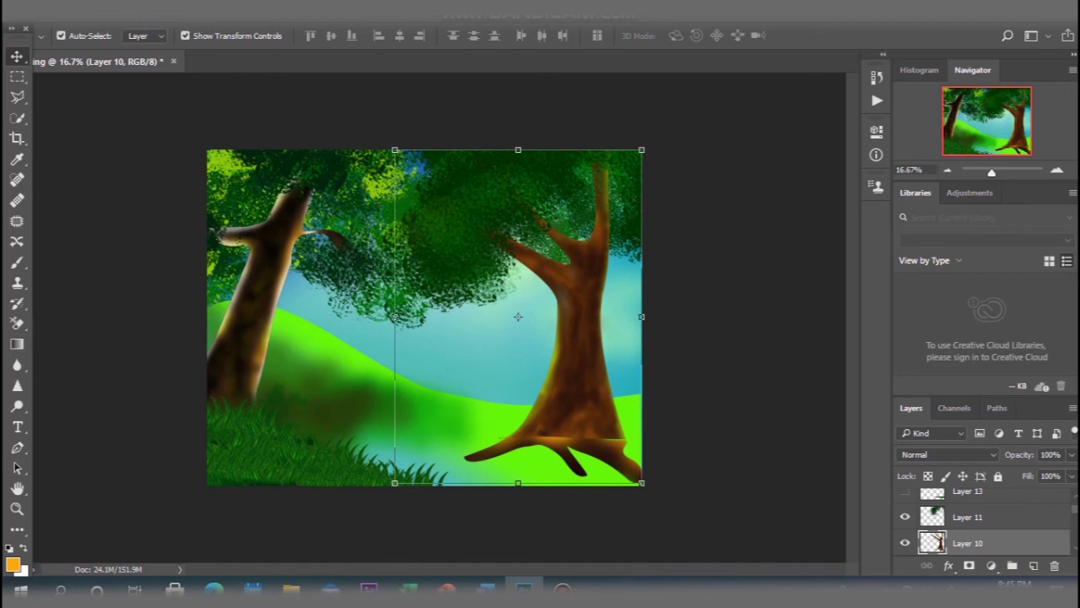
ctrl+click(932, 543)
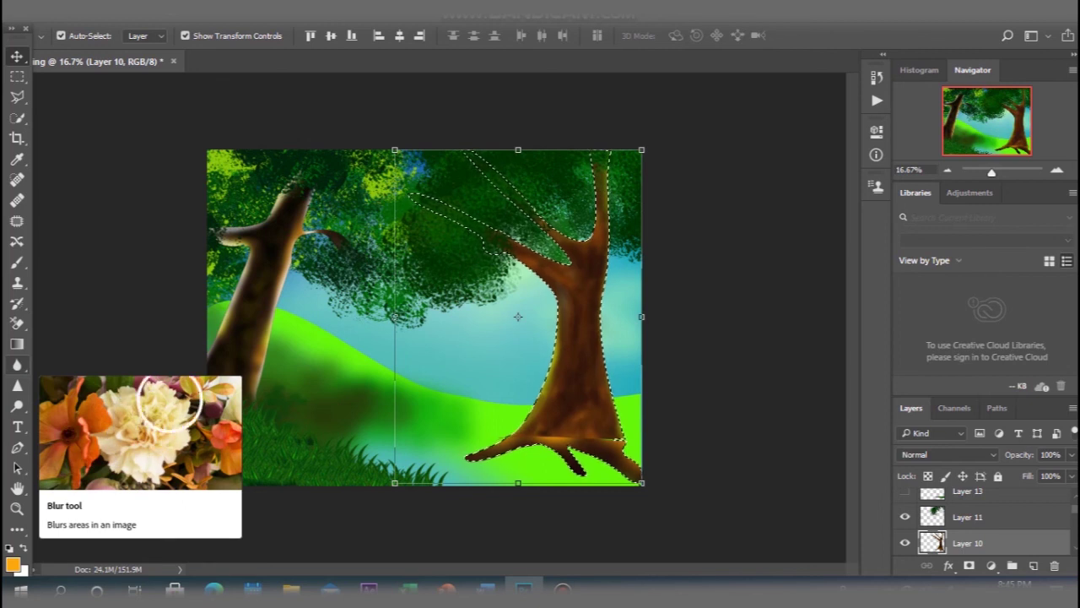
click(17, 364)
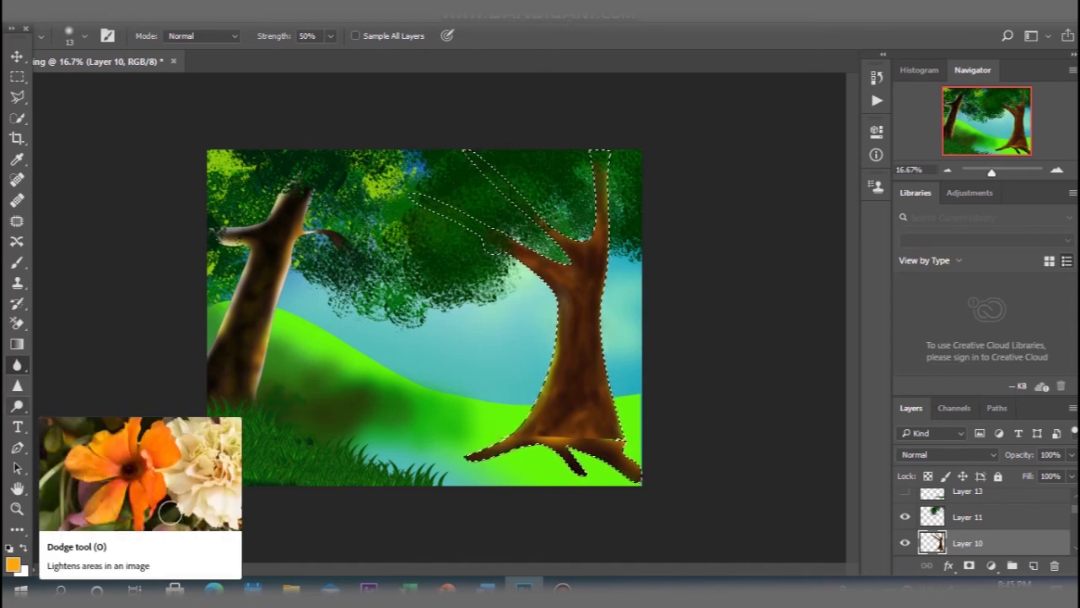
click(17, 405)
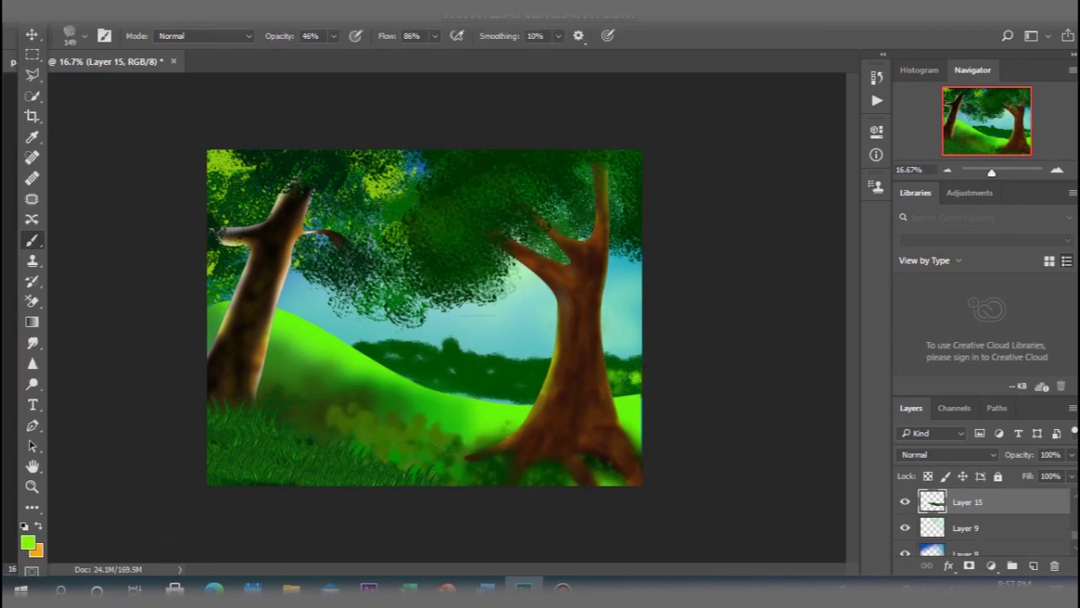
Dab light-green leaf marks onto the distant bush row.
click(532, 384)
click(506, 388)
drag(503, 391, 488, 384)
click(496, 389)
click(488, 391)
click(493, 397)
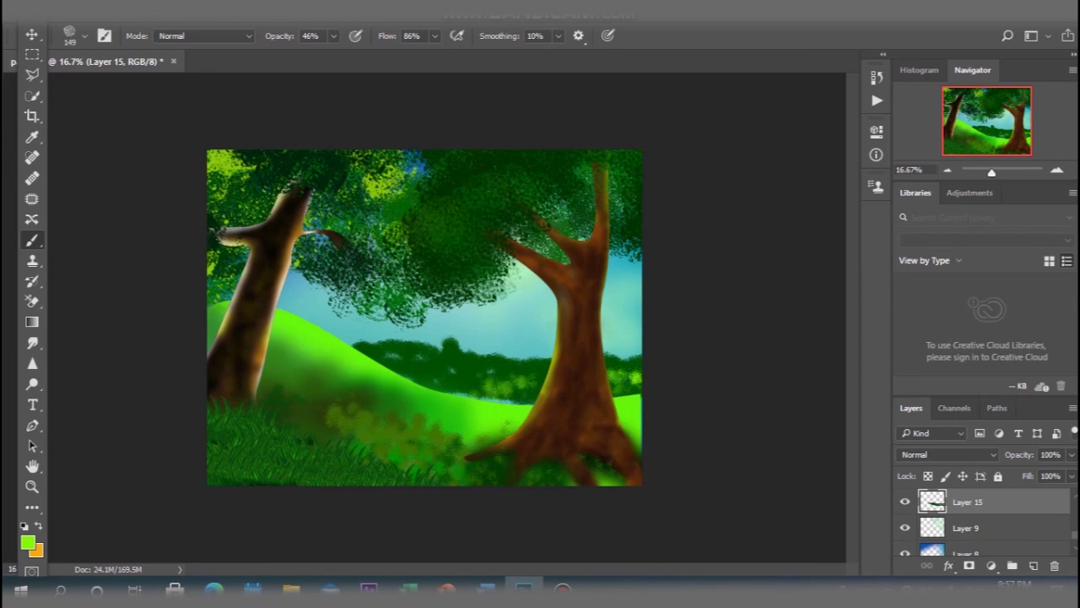
Set the paint colour to the light green 72f45b.
click(28, 543)
drag(439, 138, 429, 146)
drag(557, 338, 557, 267)
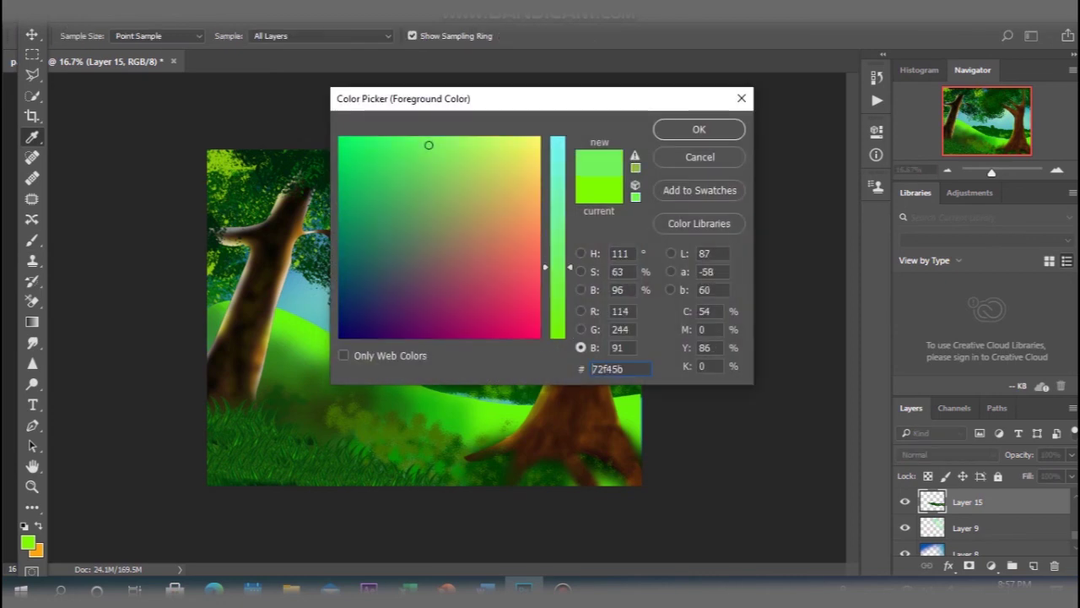
key(Return)
Dab bright light-green highlights across the distant bushes.
click(465, 375)
click(445, 382)
drag(430, 379, 427, 367)
click(405, 360)
click(412, 372)
click(386, 360)
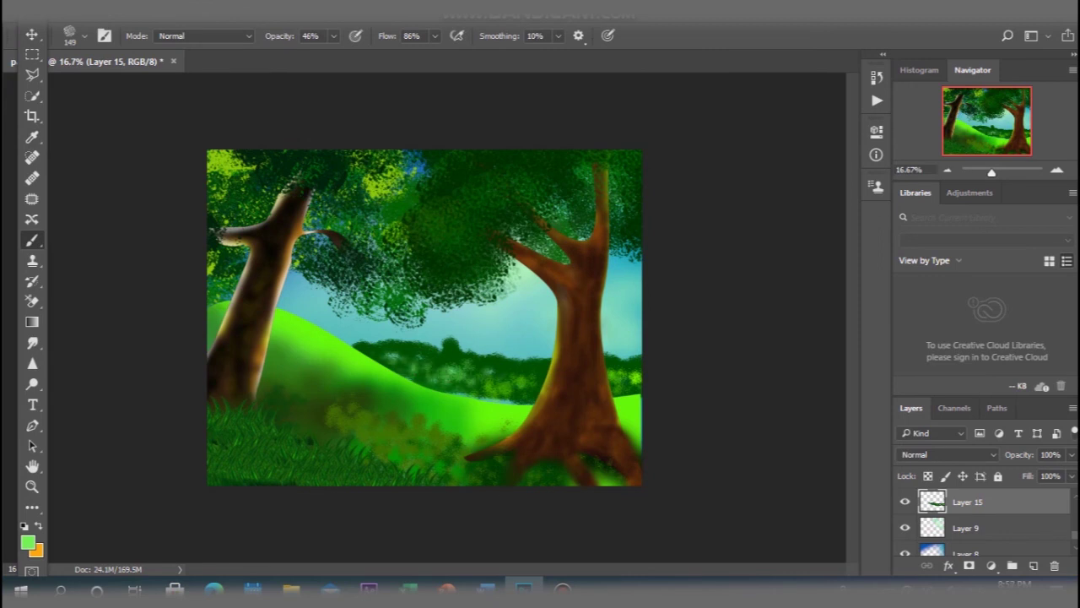
click(359, 348)
click(448, 352)
Highlight the hill, bush tops and grass, then nudge the bush layer slightly down.
click(455, 390)
click(486, 396)
click(509, 376)
click(544, 372)
click(523, 398)
click(491, 358)
click(520, 360)
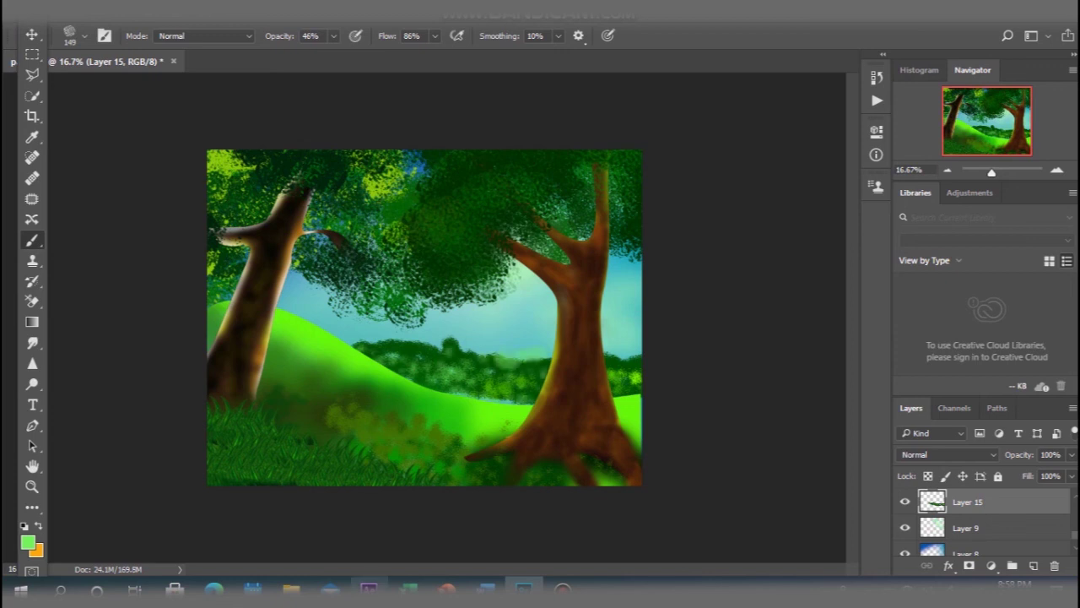
click(506, 363)
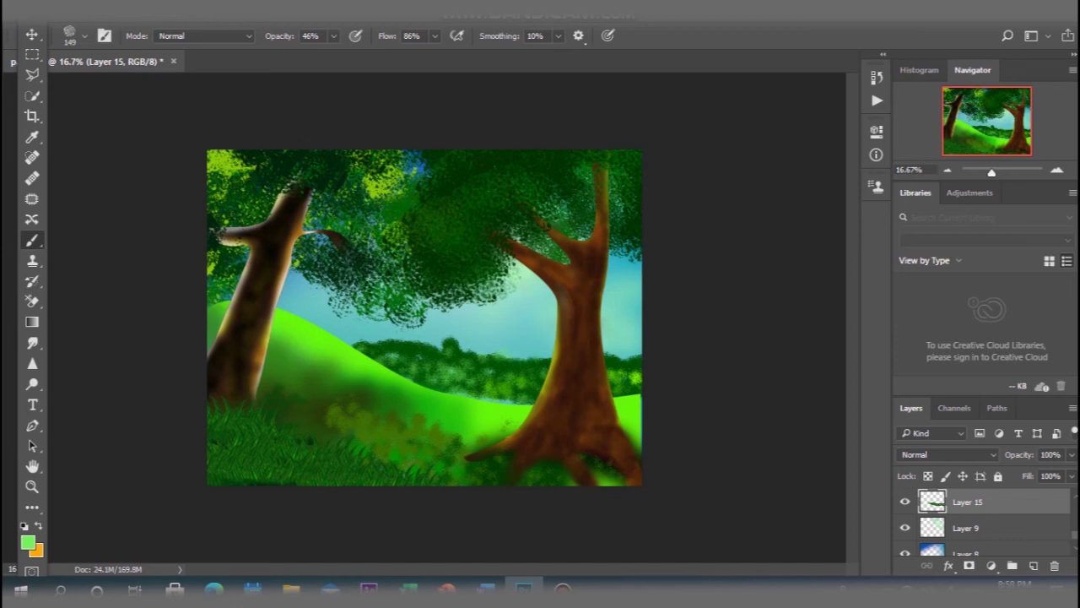
click(501, 397)
click(419, 359)
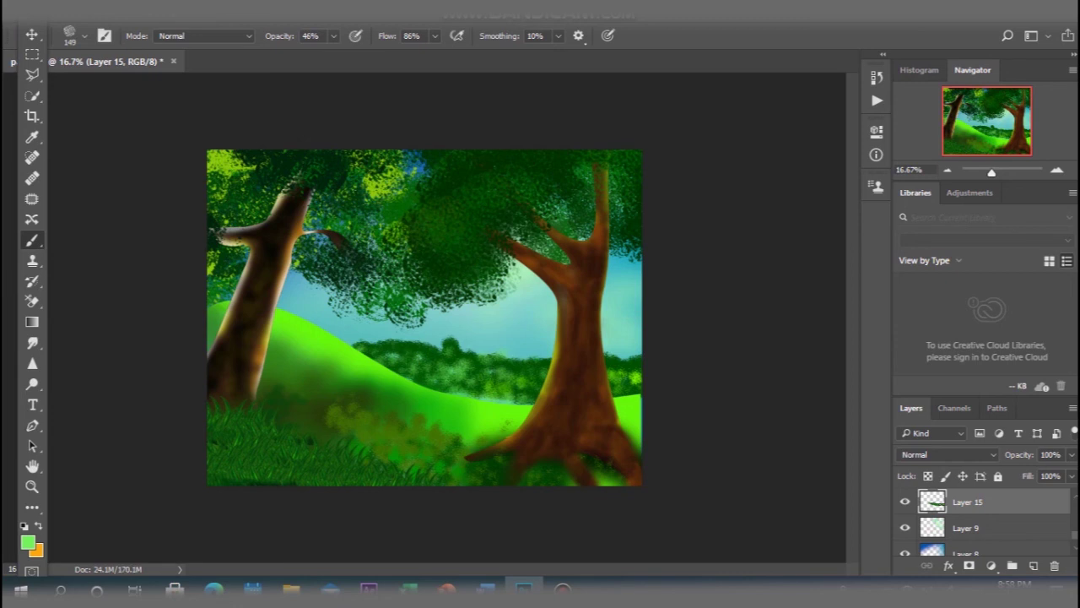
click(31, 35)
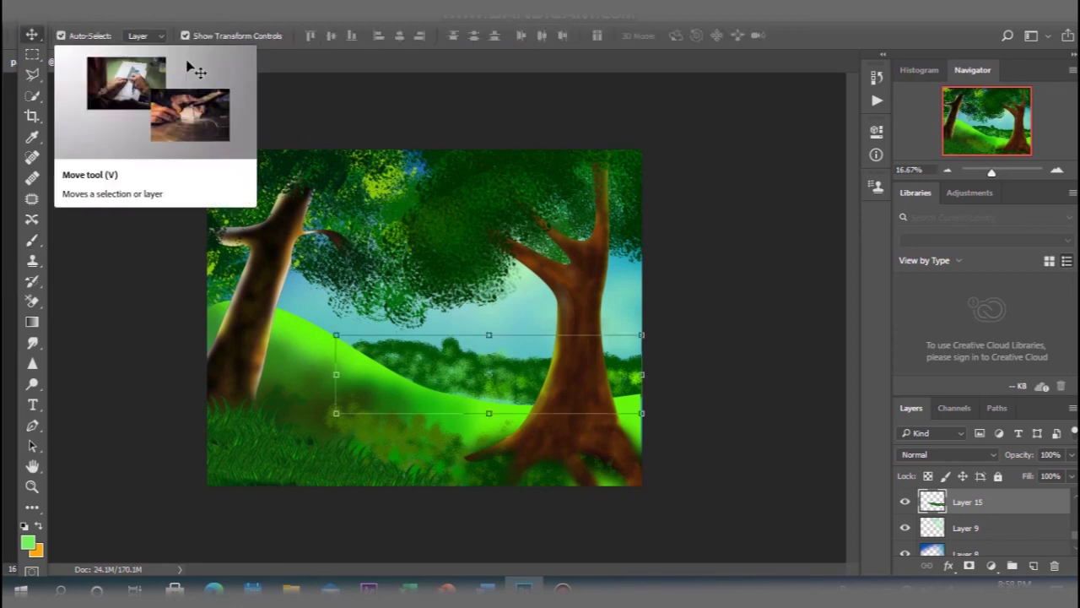
key(shift+Down)
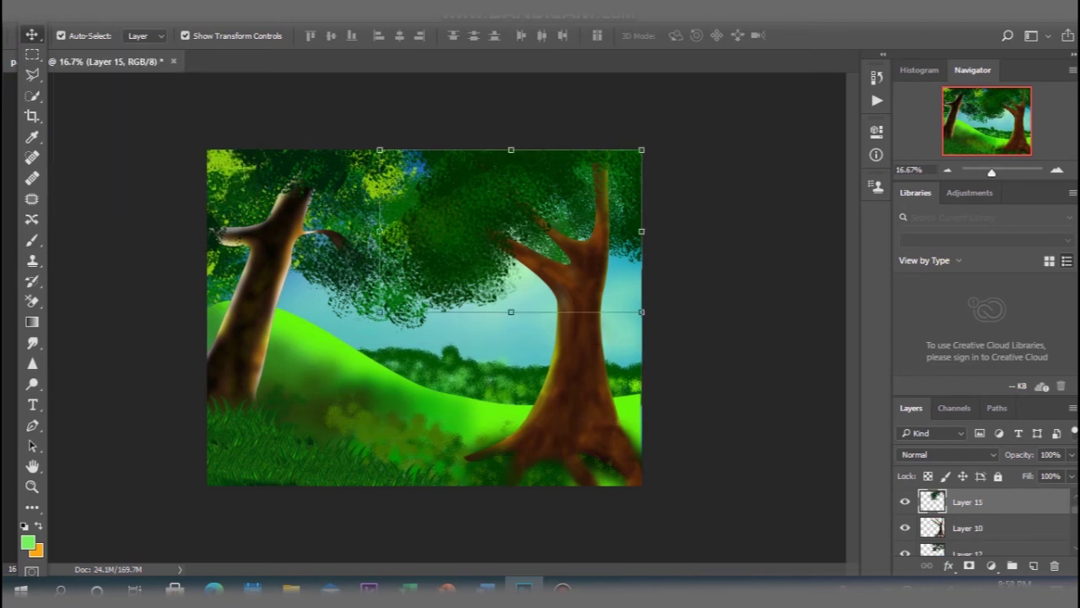
Shift the distant bush row right and stretch the front hill to about 101.64% width.
key(Escape)
mouse_move(426, 358)
mouse_down()
mouse_move(463, 363)
mouse_move(454, 359)
mouse_up()
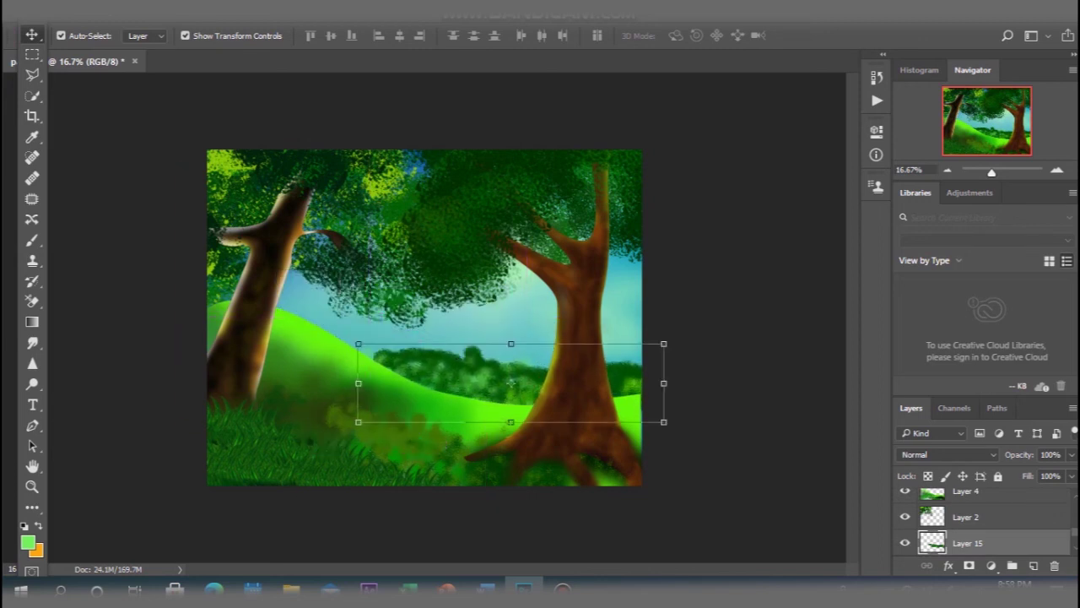
click(456, 363)
drag(641, 381, 648, 382)
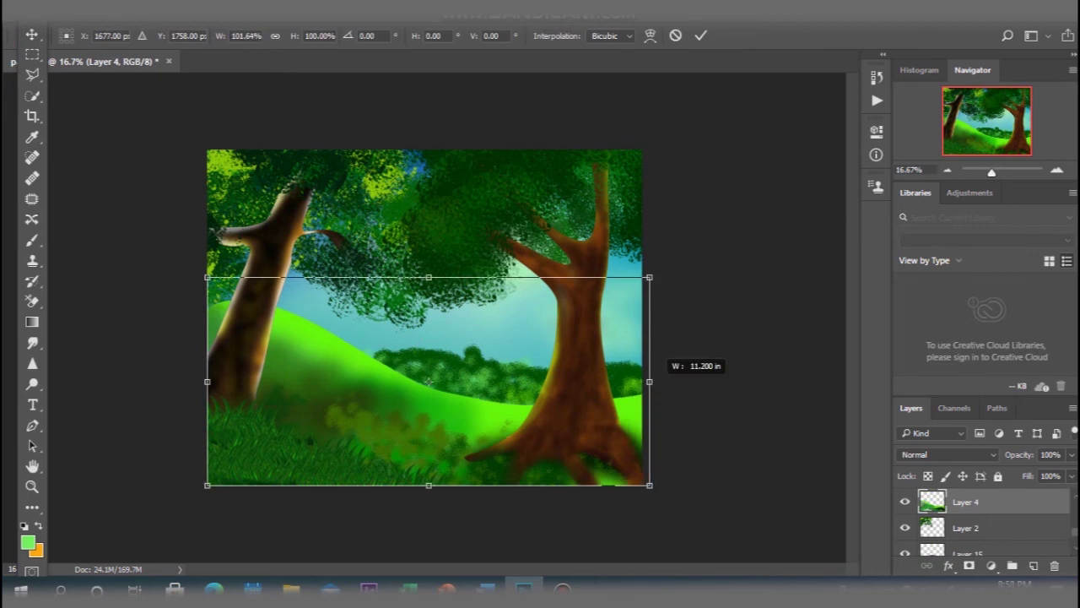
key(v)
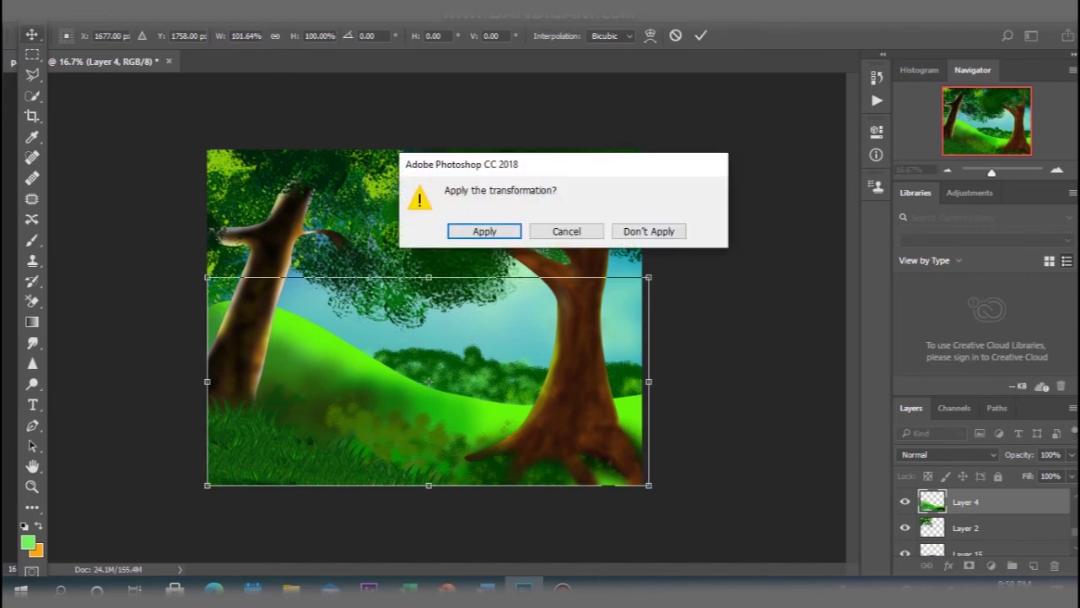
key(Return)
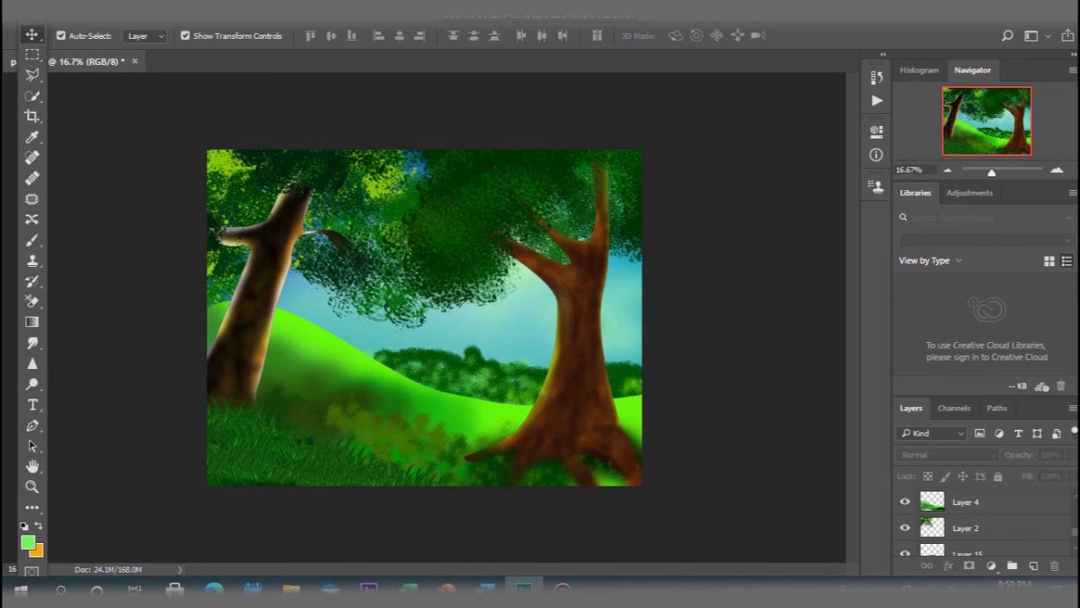
Select the distant bush row layer (Layer 15) and lower its opacity to 47%.
click(479, 393)
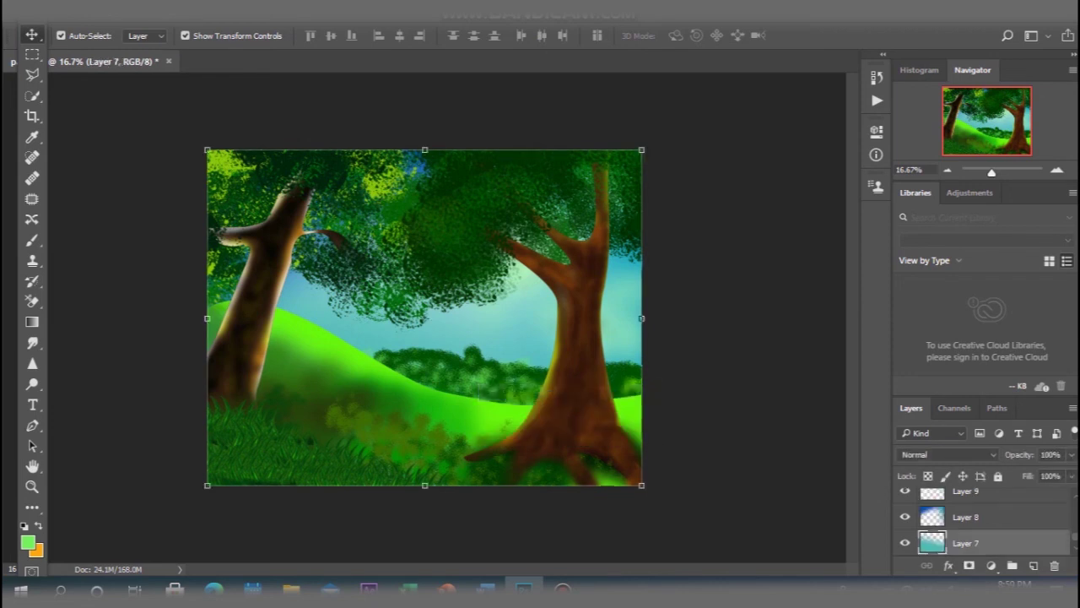
click(472, 371)
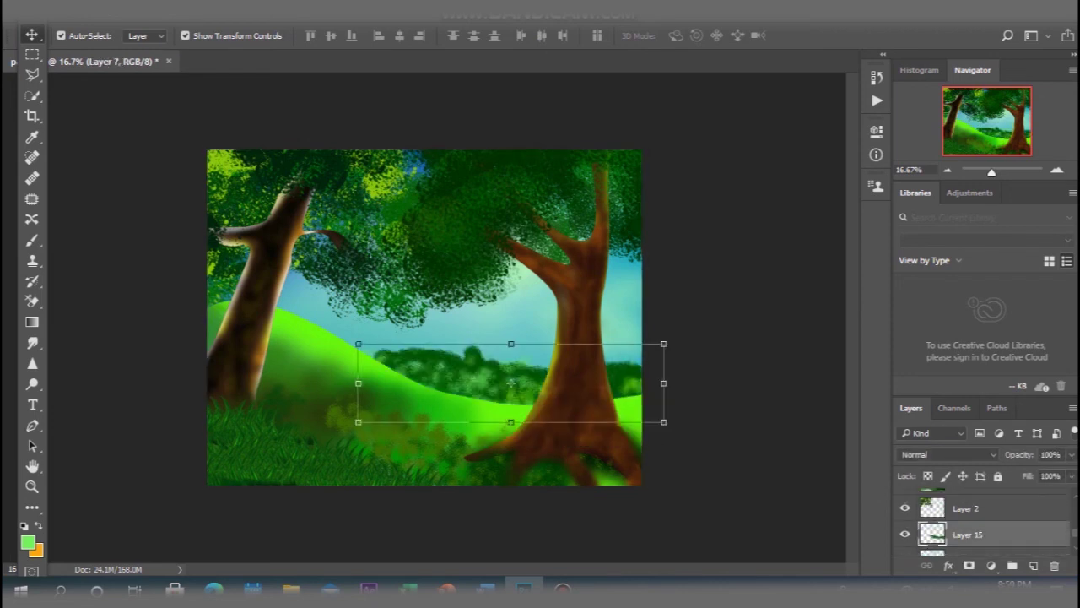
click(1071, 454)
drag(1065, 473, 1031, 474)
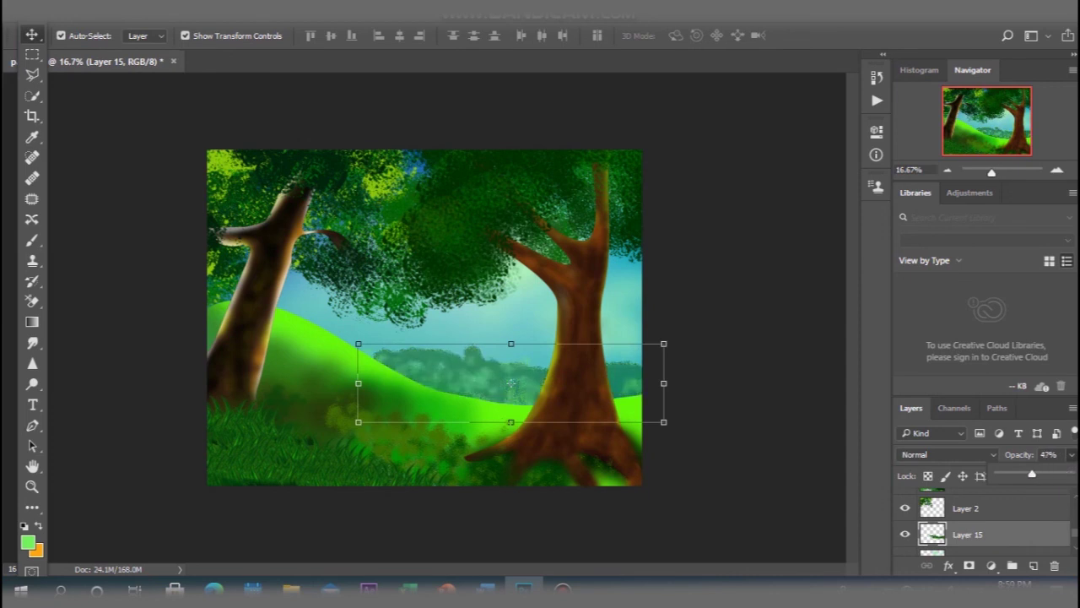
click(743, 253)
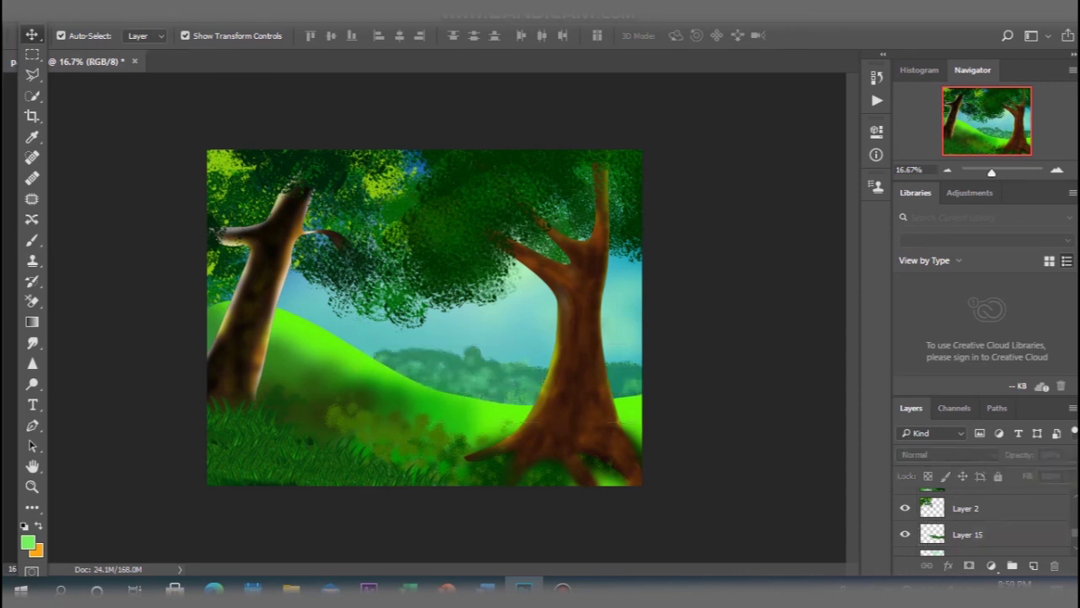
Duplicate the distant bush row layer and flip the copy horizontally.
drag(460, 369, 434, 329)
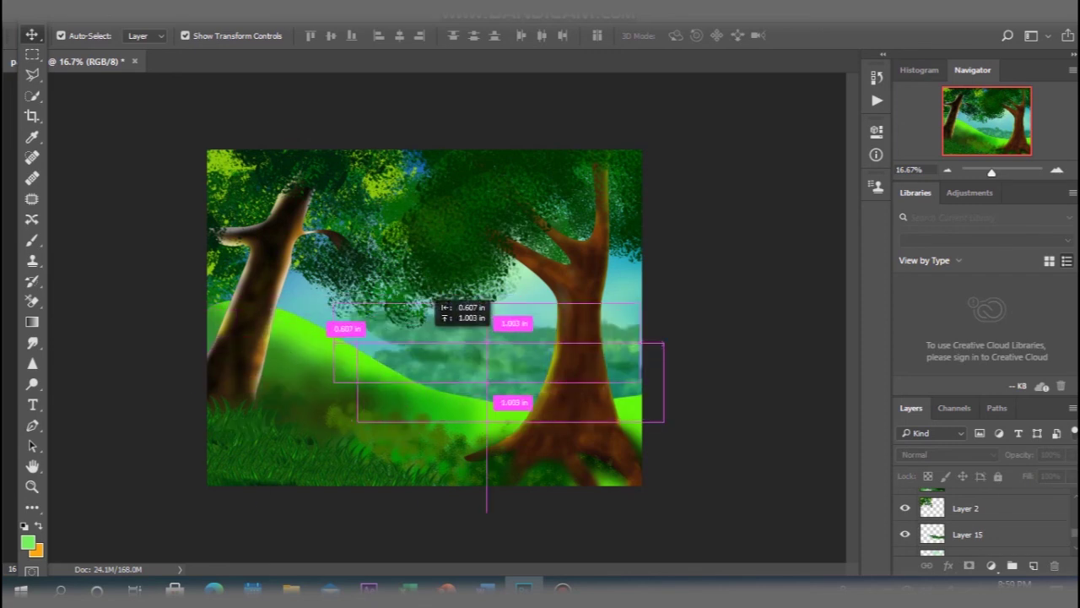
right_click(507, 350)
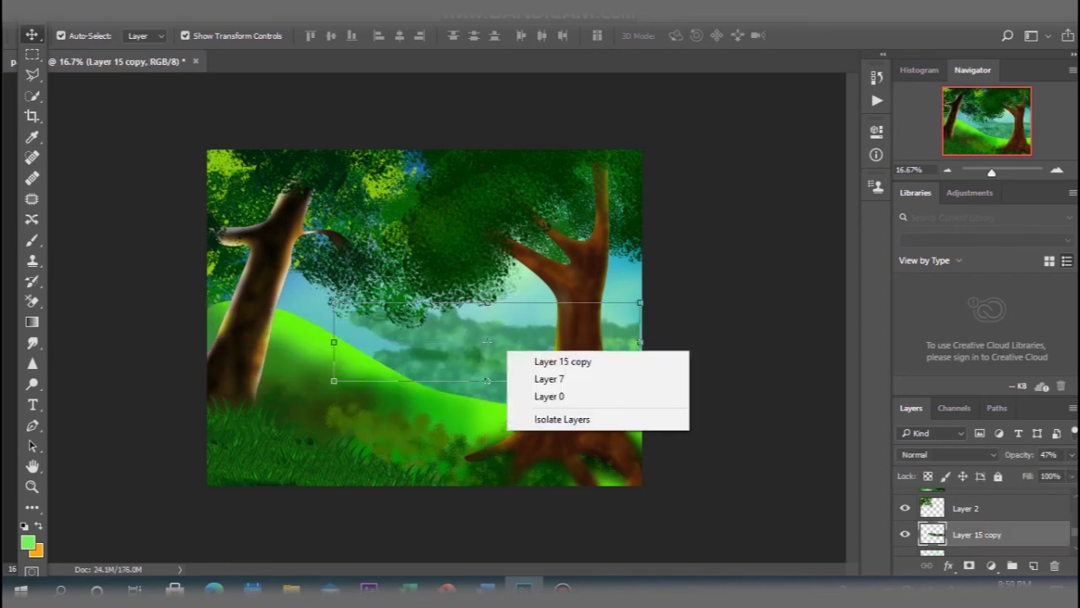
key(Escape)
key(ctrl+t)
right_click(534, 344)
click(579, 312)
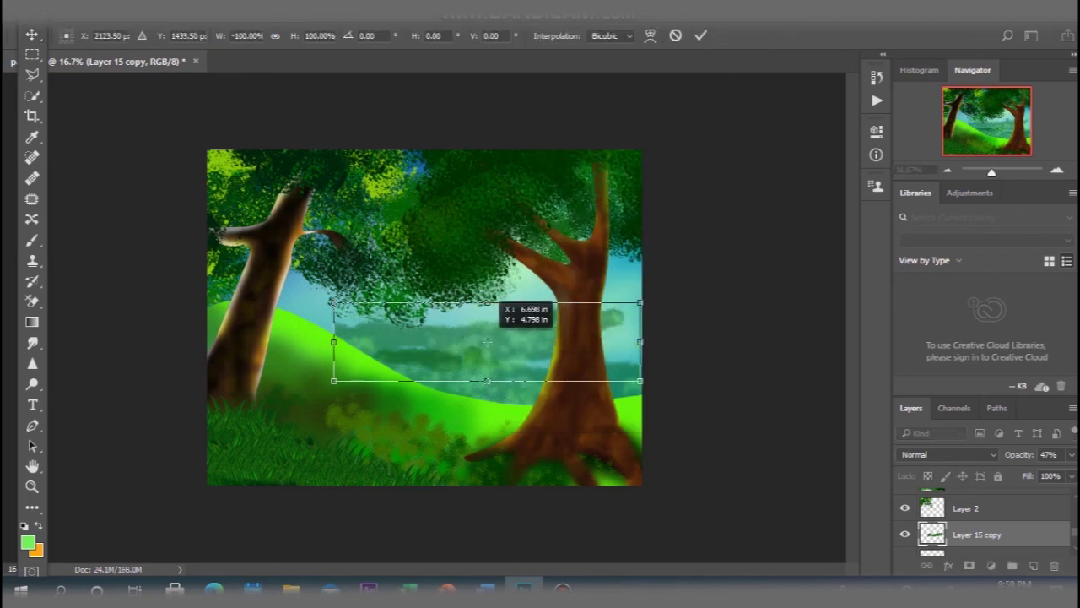
click(32, 34)
key(Return)
Move the mirrored bush copy left over the hills.
drag(487, 341, 350, 319)
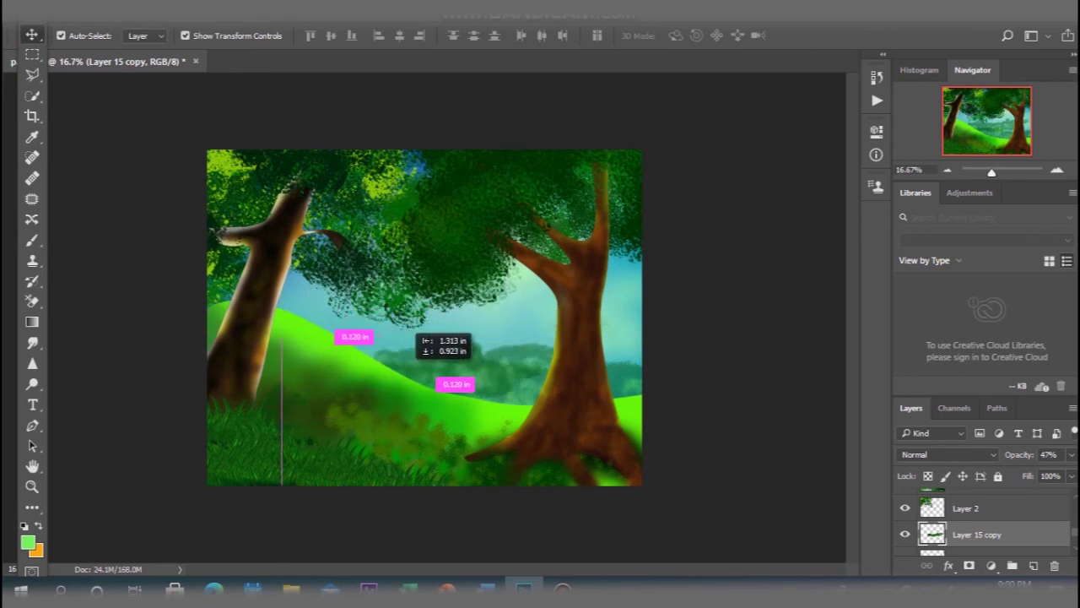
drag(351, 319, 411, 342)
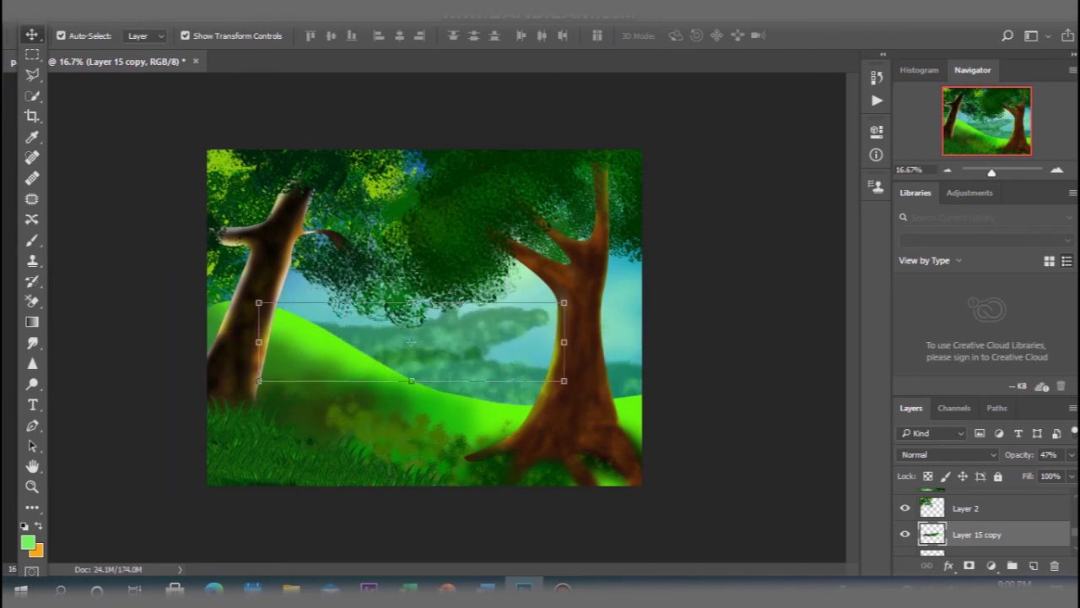
key(t)
key(v)
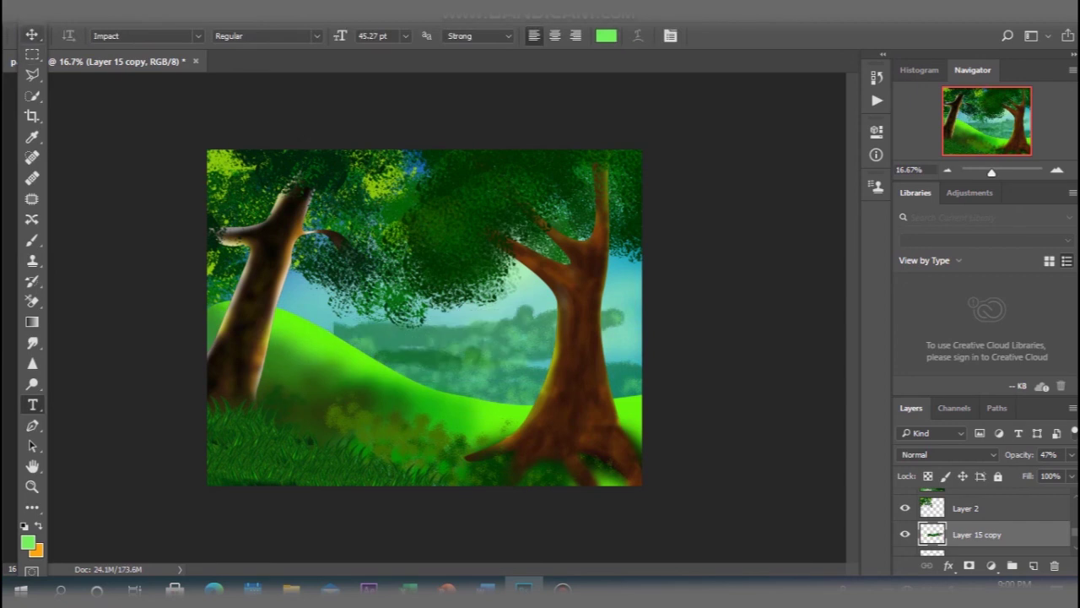
mouse_move(374, 269)
mouse_down()
mouse_move(336, 266)
mouse_move(325, 279)
mouse_up()
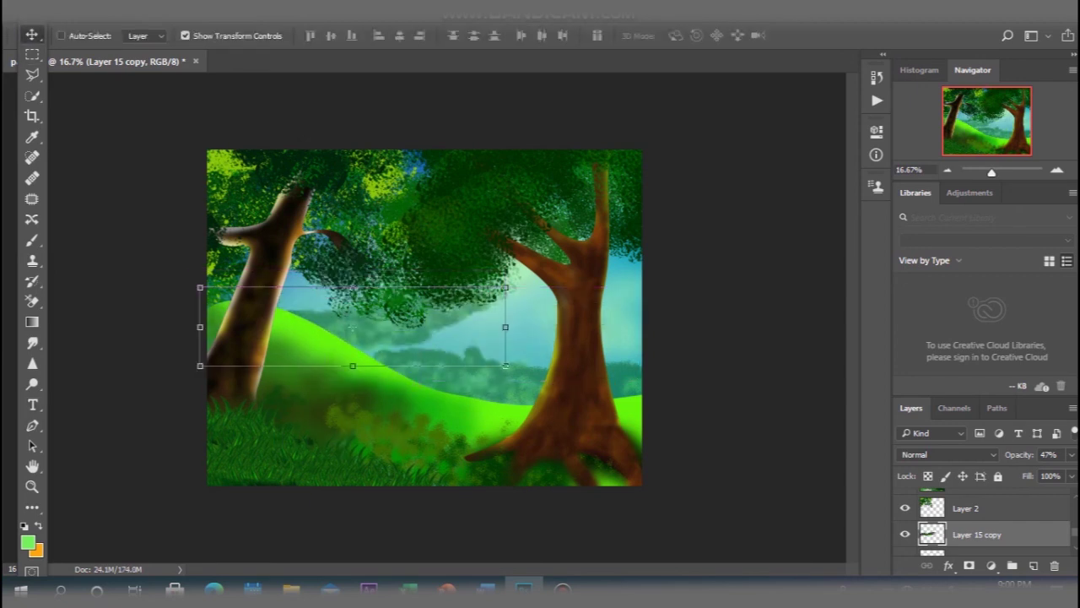
key(t)
Try tilting the copy but keep it unrotated, then set its opacity to 76%.
key(ctrl+t)
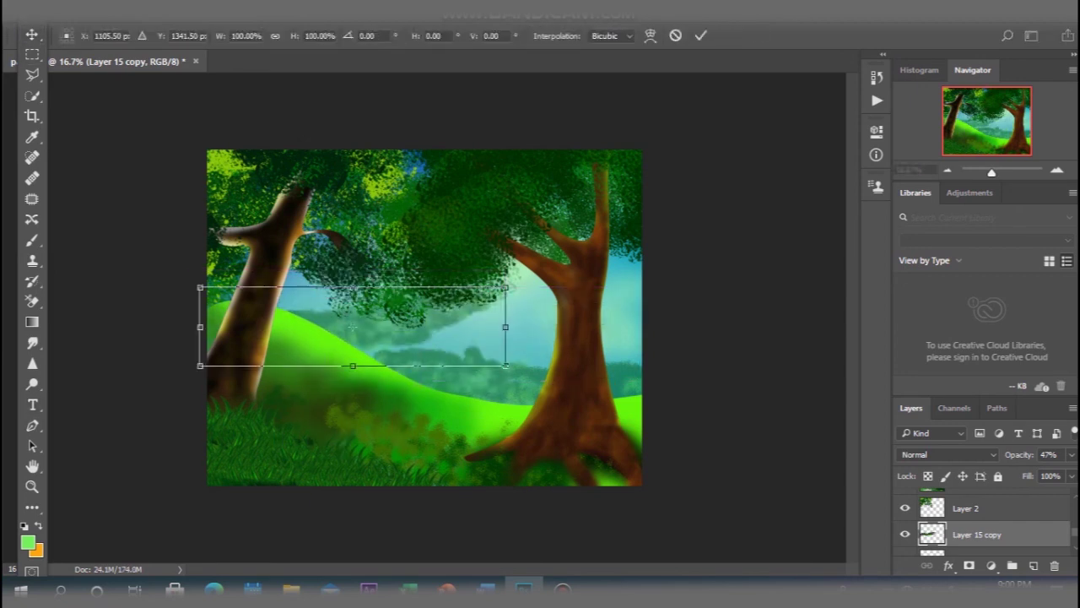
drag(515, 253, 533, 320)
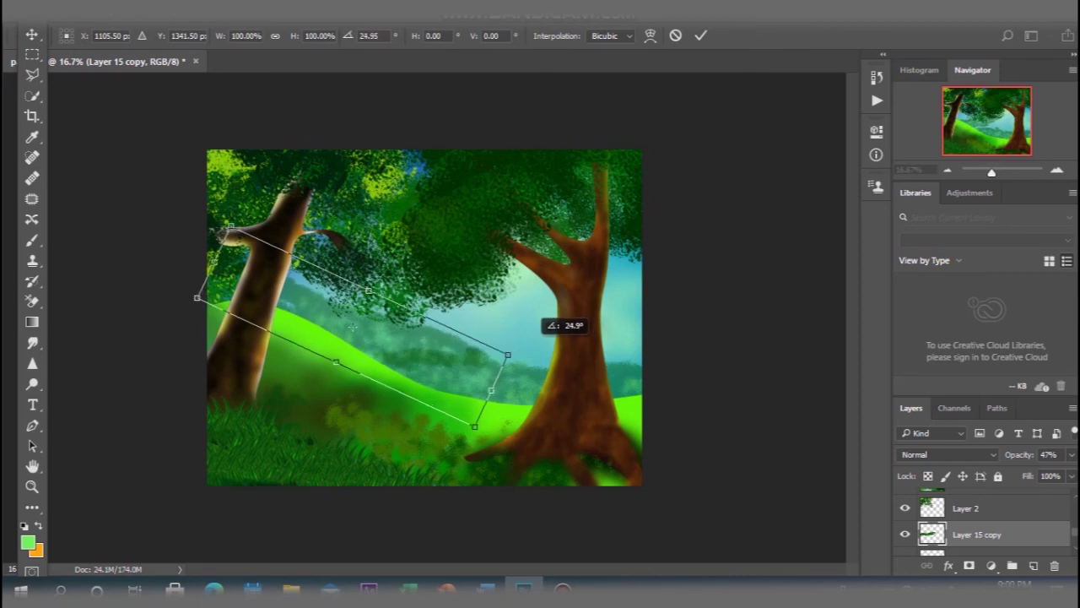
key(v)
click(647, 229)
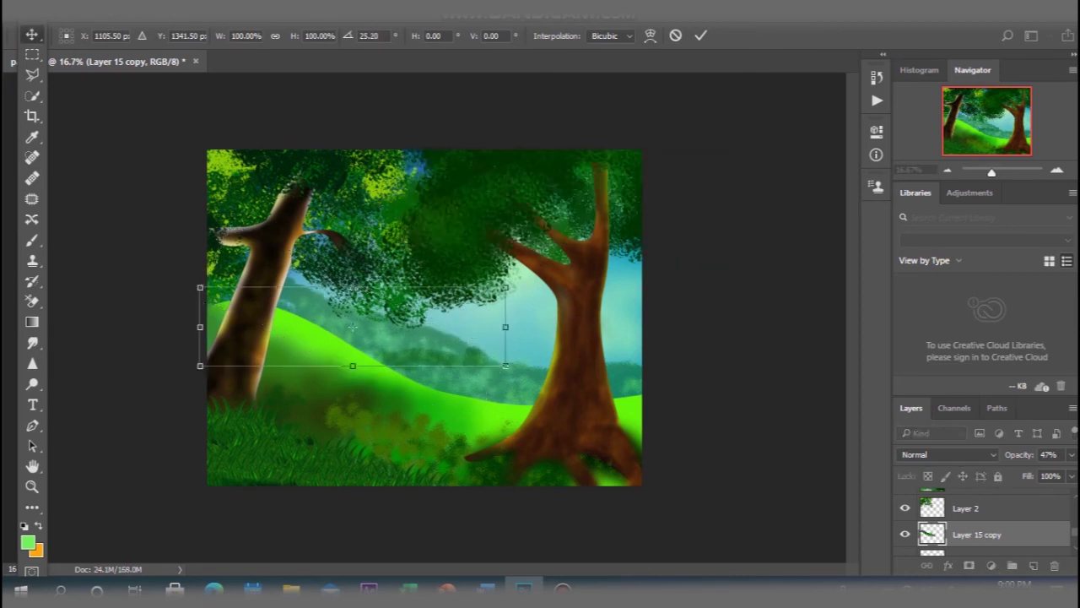
key(Return)
click(1071, 454)
drag(1032, 474, 1053, 474)
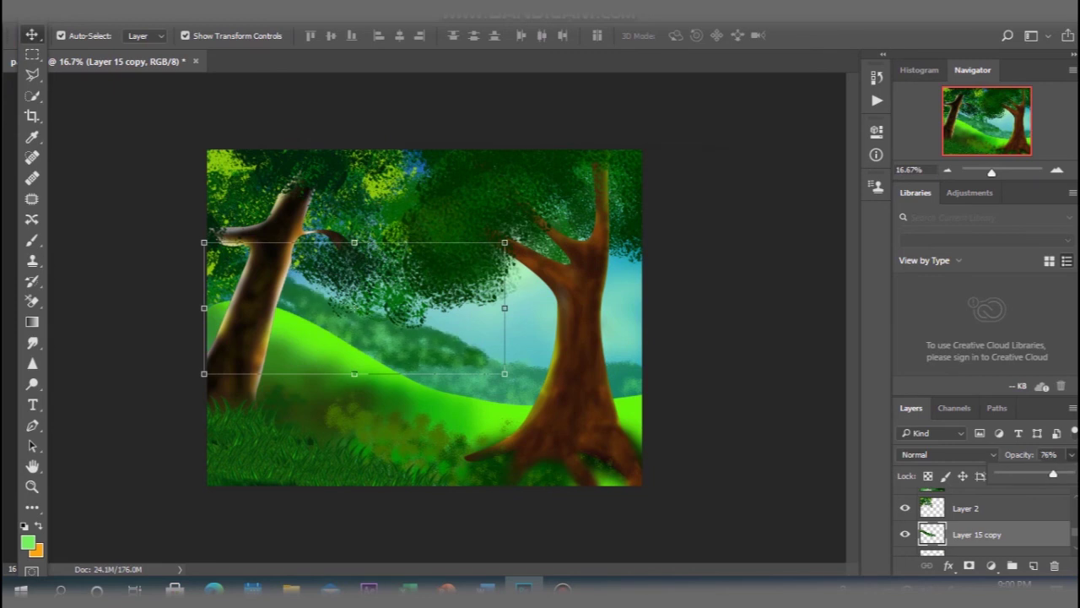
click(743, 506)
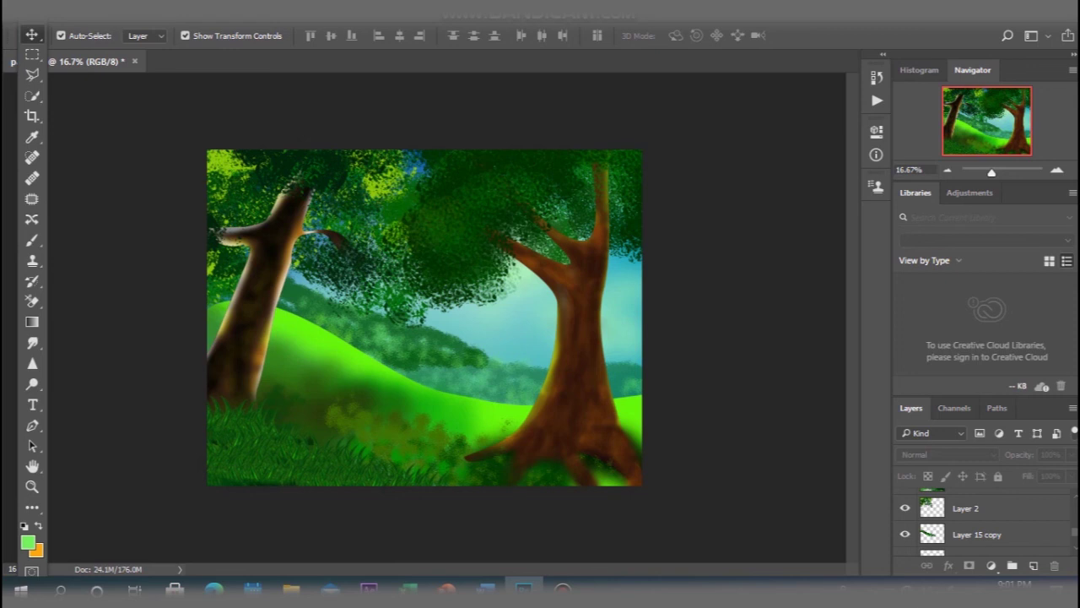
Zoom the view to 25% and pan across the canvas.
key(z)
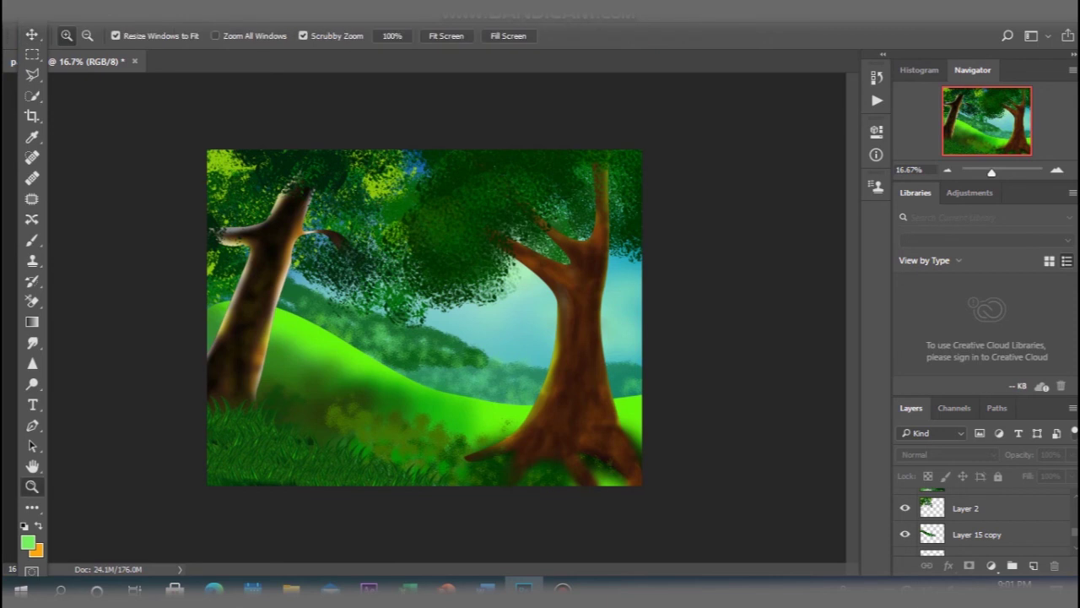
key(ctrl+plus)
scroll(613, 317, left, 5)
scroll(613, 318, right, 5)
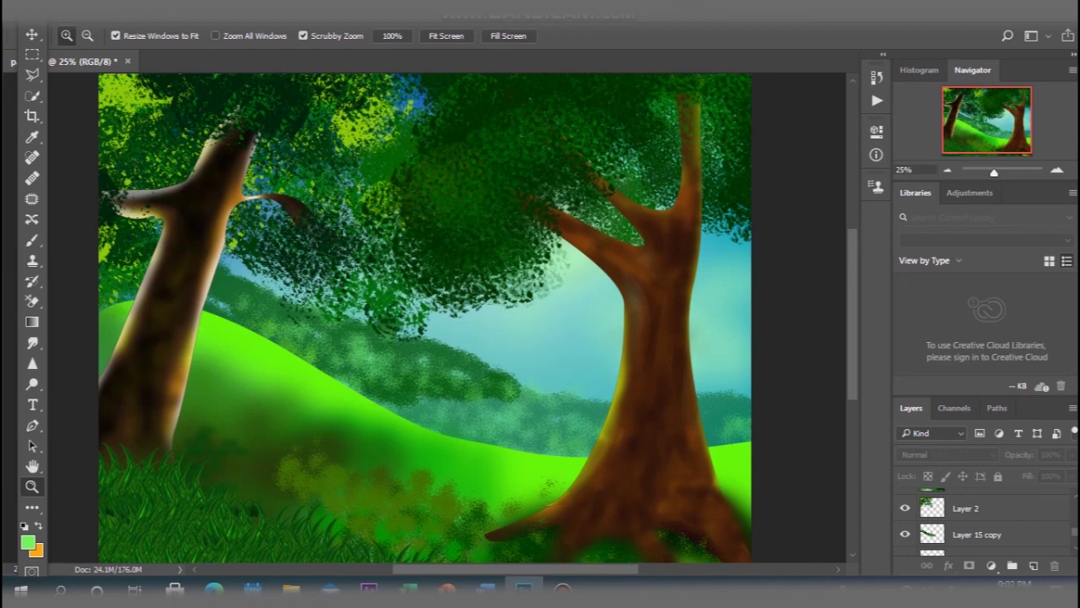
Scroll the Layers panel down and back up to locate Layer 4.
scroll(979, 519, down, 2)
scroll(979, 519, down, 2)
scroll(978, 519, down, 2)
scroll(979, 519, down, 2)
scroll(979, 519, down, 2)
scroll(979, 519, down, 2)
scroll(979, 519, down, 2)
scroll(979, 519, down, 2)
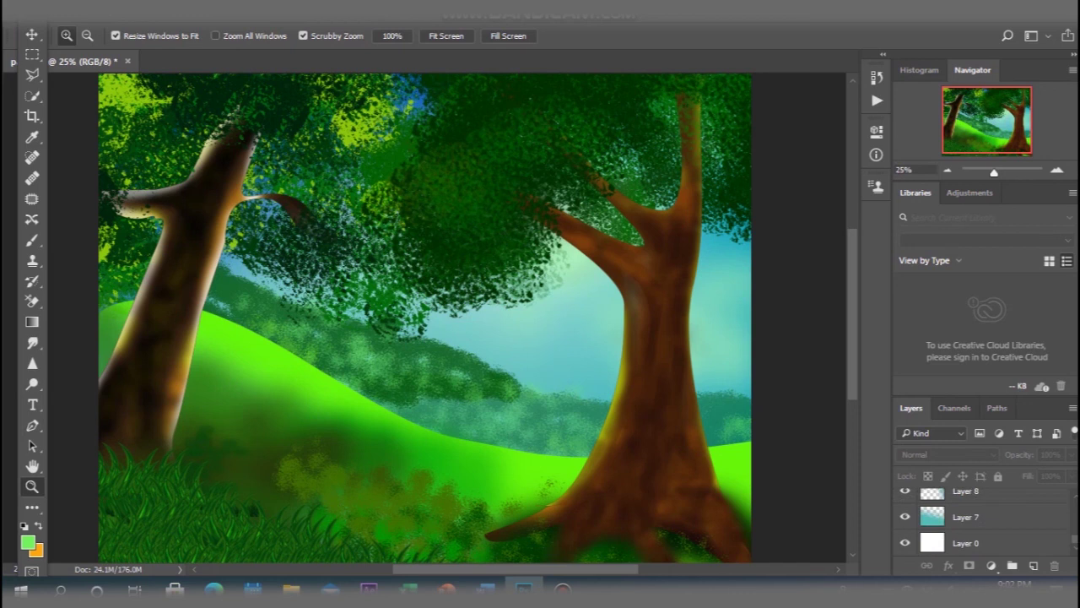
scroll(979, 519, up, 2)
scroll(979, 519, up, 1)
scroll(979, 519, up, 2)
scroll(979, 519, up, 2)
scroll(979, 519, up, 2)
scroll(979, 519, up, 2)
scroll(978, 519, up, 2)
scroll(979, 519, up, 2)
Load the front hill (Layer 4) selection and set the foreground colour to 004a1a.
click(971, 532)
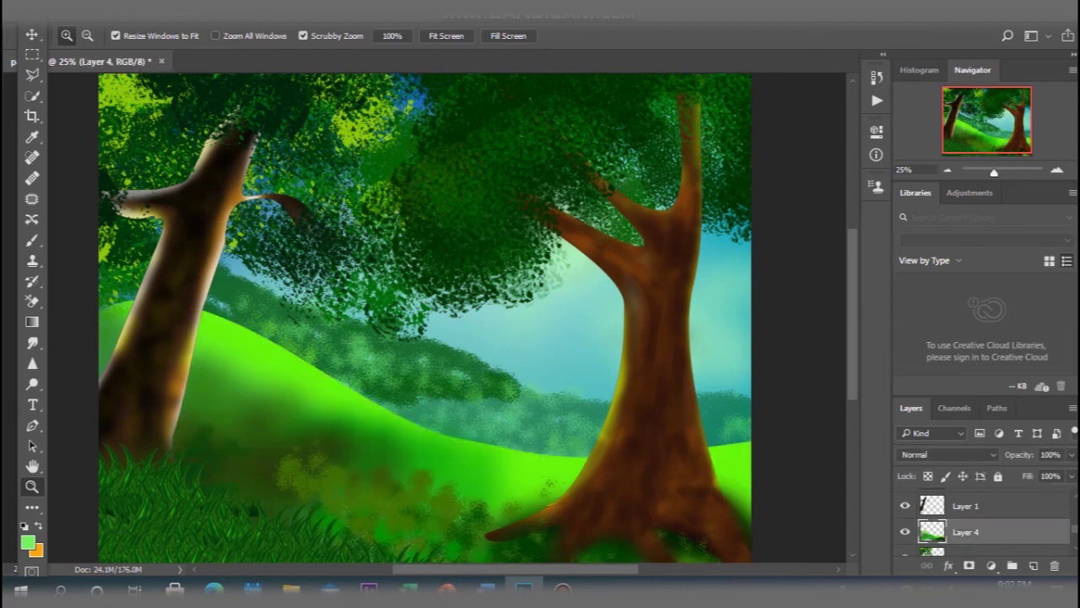
ctrl+click(932, 532)
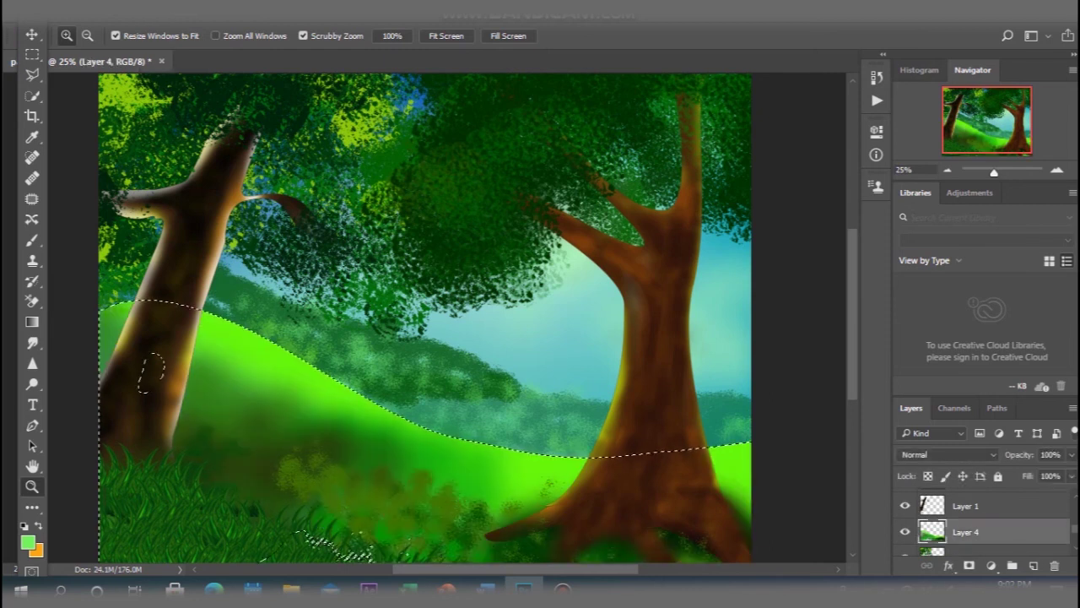
click(28, 543)
drag(429, 145, 504, 135)
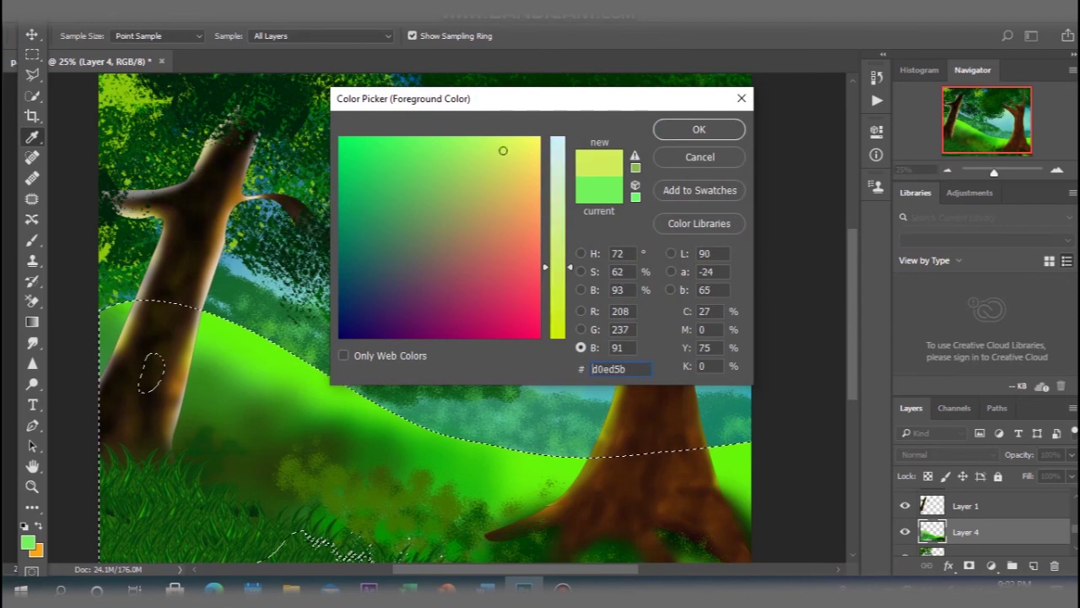
drag(558, 266, 558, 226)
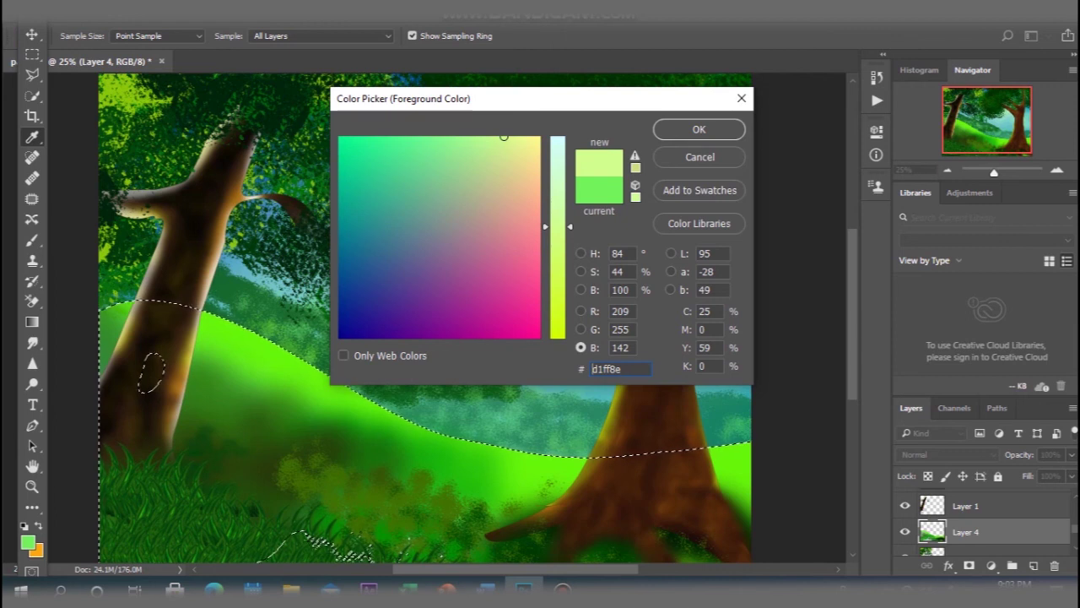
text(004a1a)
key(Return)
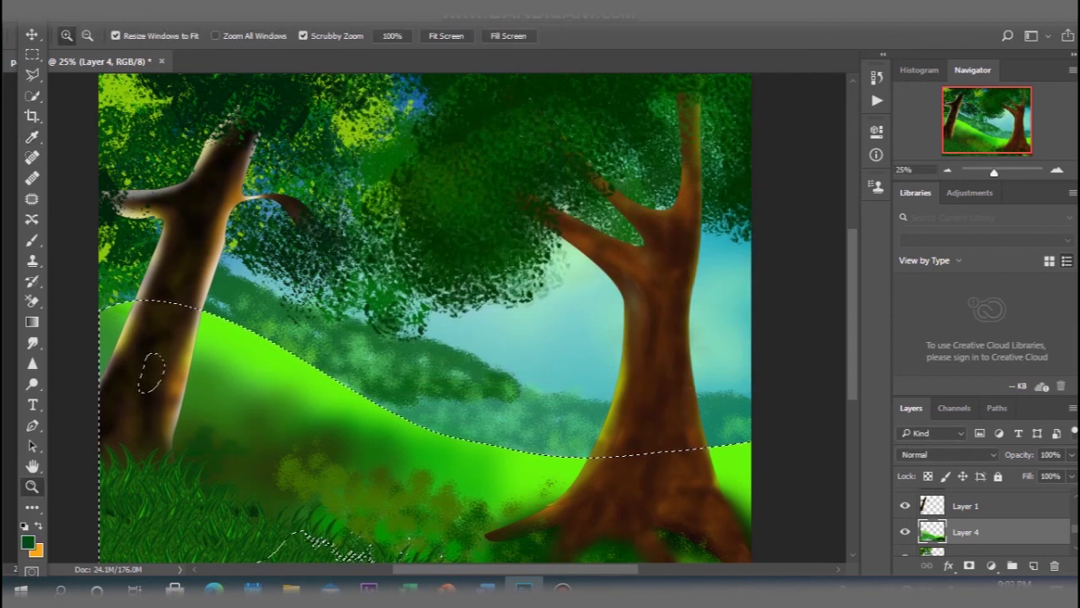
Brush dark green shading along the hill's top edge and deselect.
key(b)
mouse_move(713, 452)
mouse_down()
mouse_move(418, 432)
mouse_move(350, 405)
mouse_move(287, 355)
mouse_move(207, 314)
mouse_up()
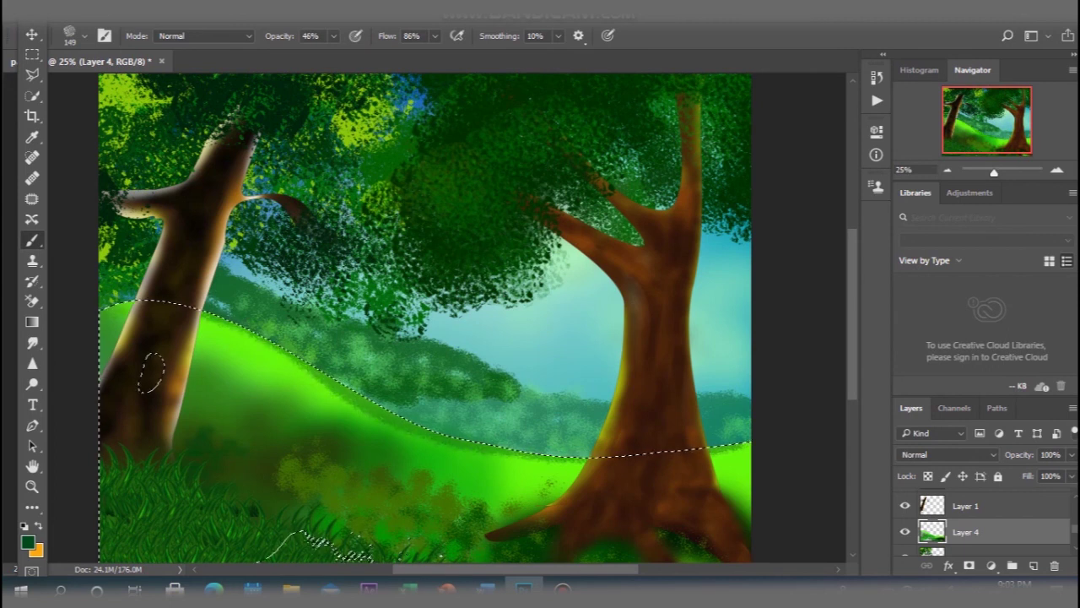
key(ctrl+d)
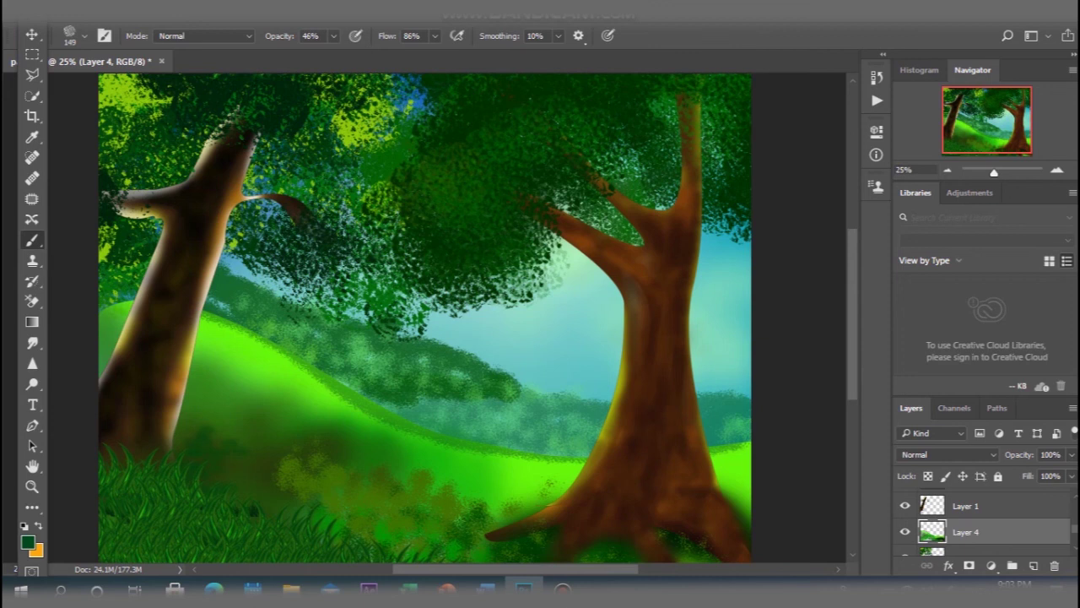
Reload the hill selection and paint a brighter mid green (00ae1a) onto the hill.
ctrl+click(931, 531)
click(28, 543)
drag(340, 280, 340, 200)
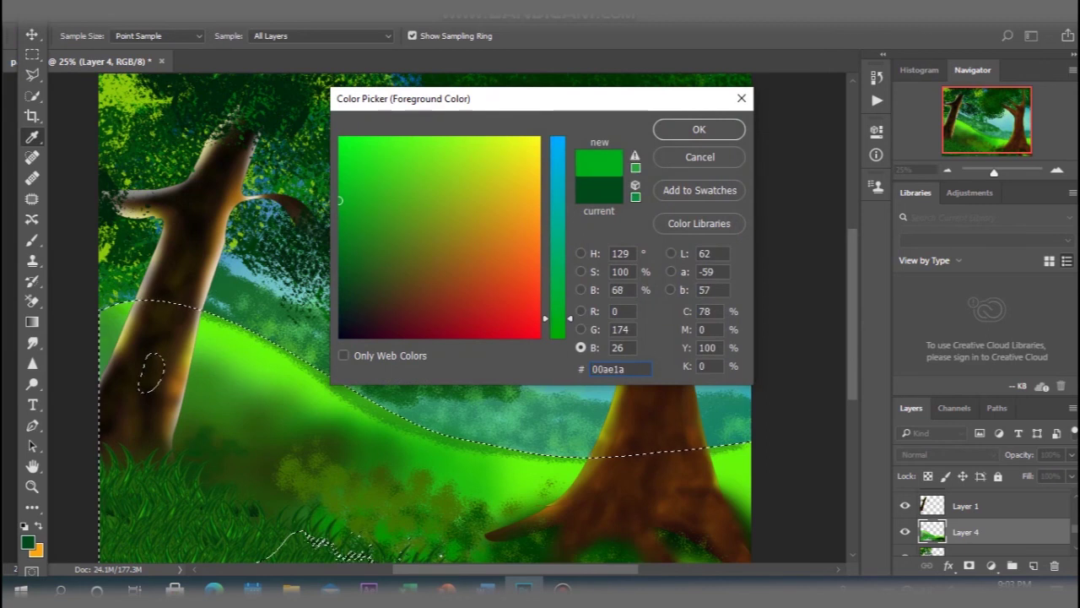
key(Return)
key(b)
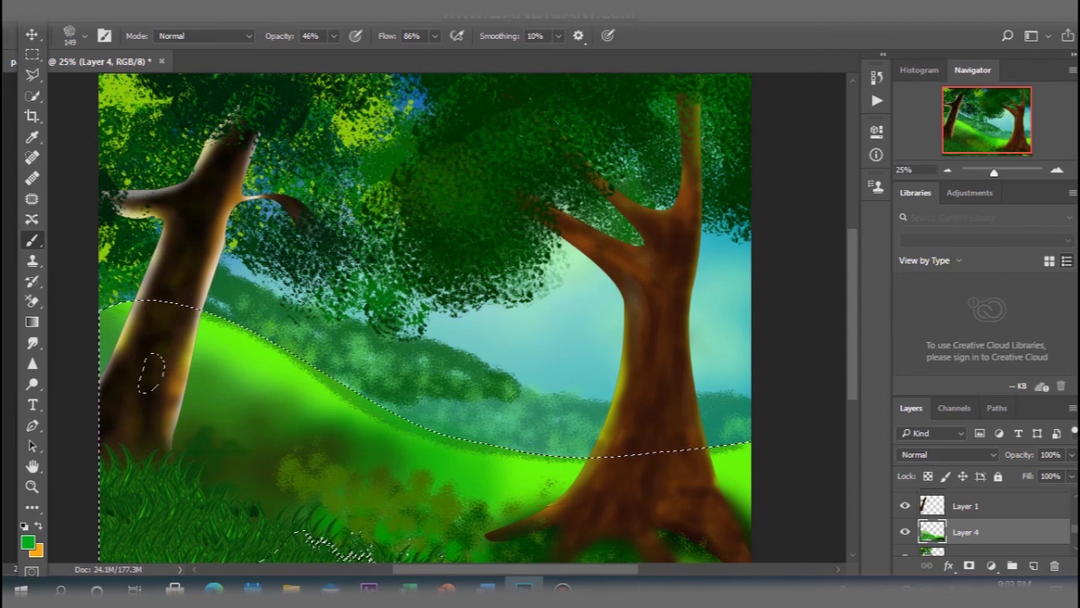
drag(408, 393, 451, 382)
Switch to lime green, then pale green 94ffaa, and clear the hill selection.
click(28, 542)
click(219, 354)
click(698, 130)
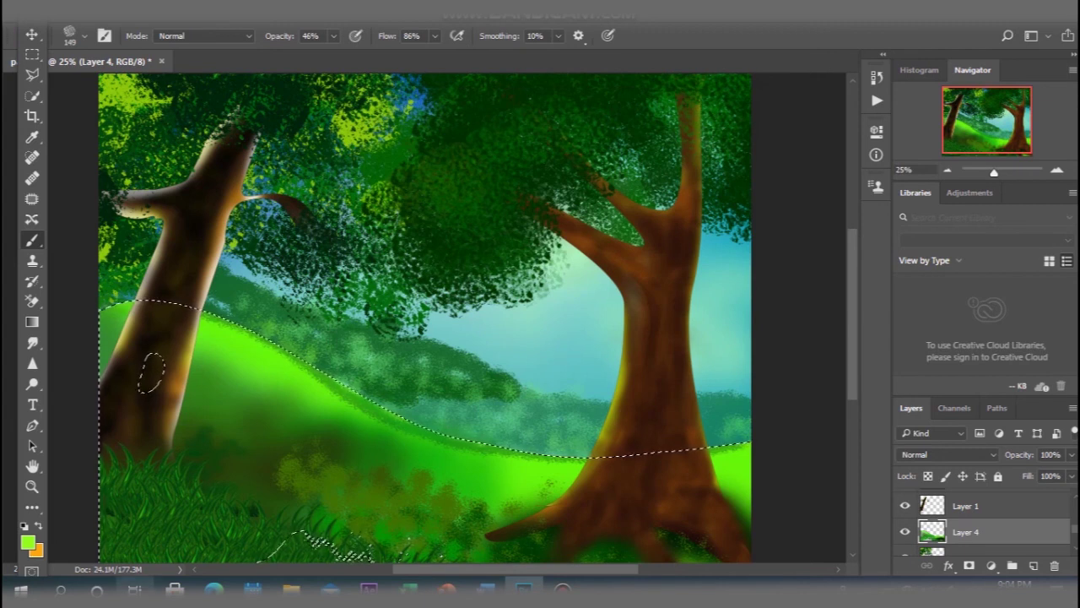
click(28, 543)
text(94ff96)
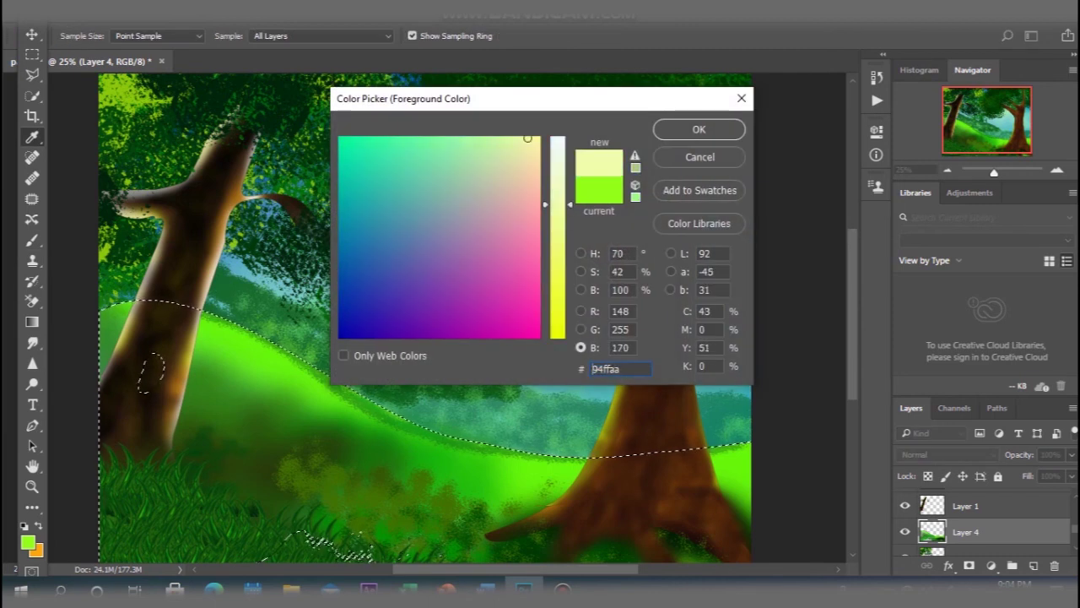
text(eeff9e)
key(Return)
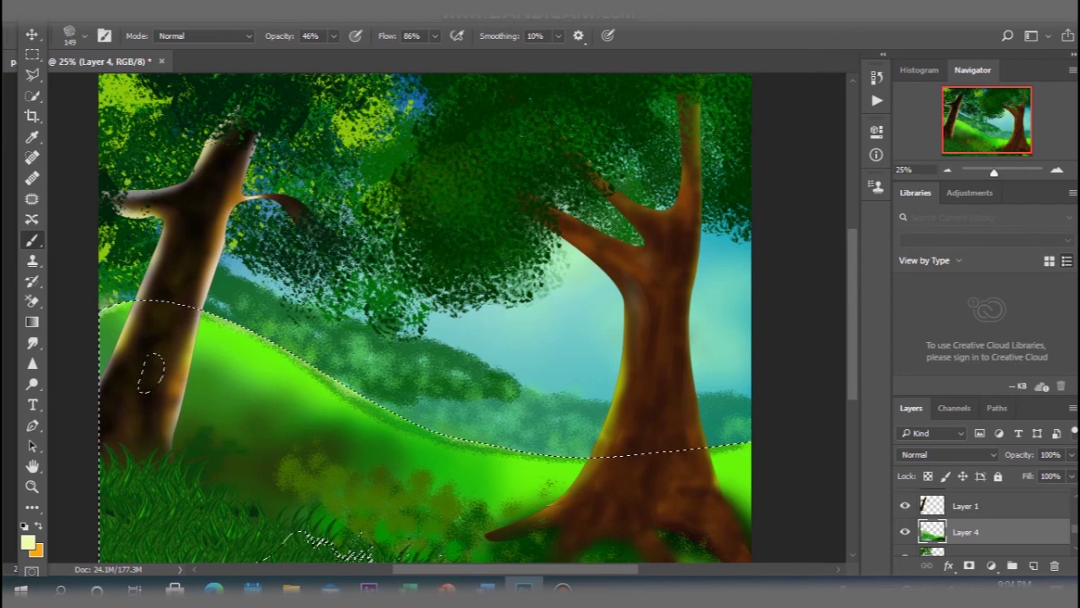
key(ctrl+d)
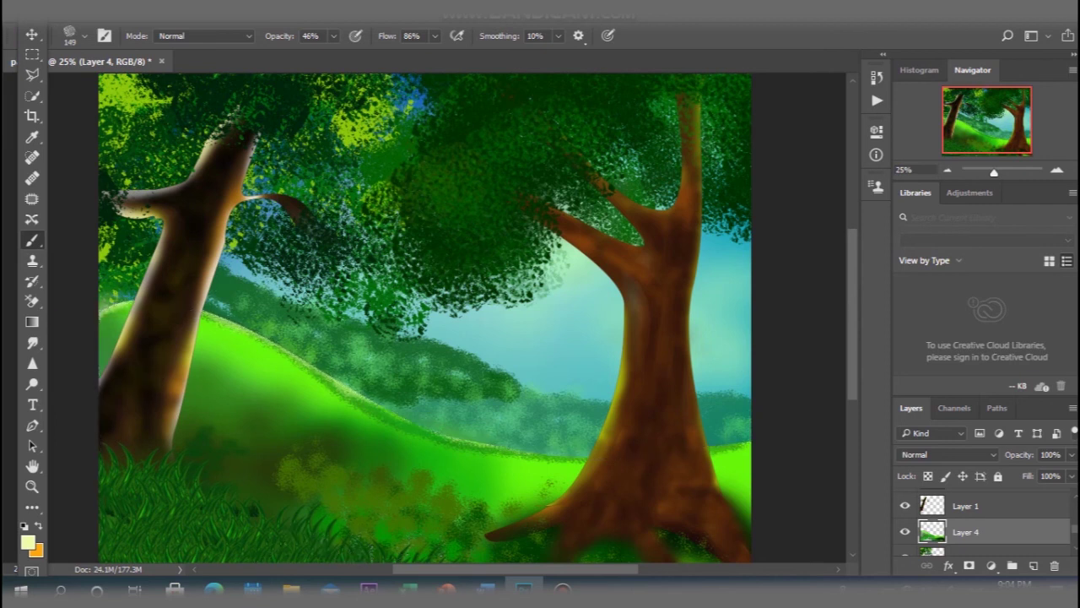